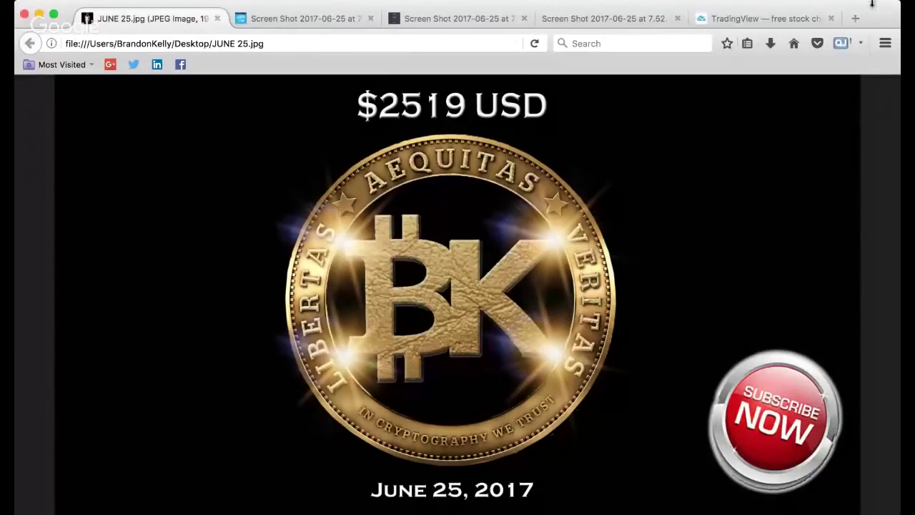
Open the image "Screen Shot 2017-06-25 at 6.14.31 PM.png" from the desktop in a new browser tab.
left_click(855, 19)
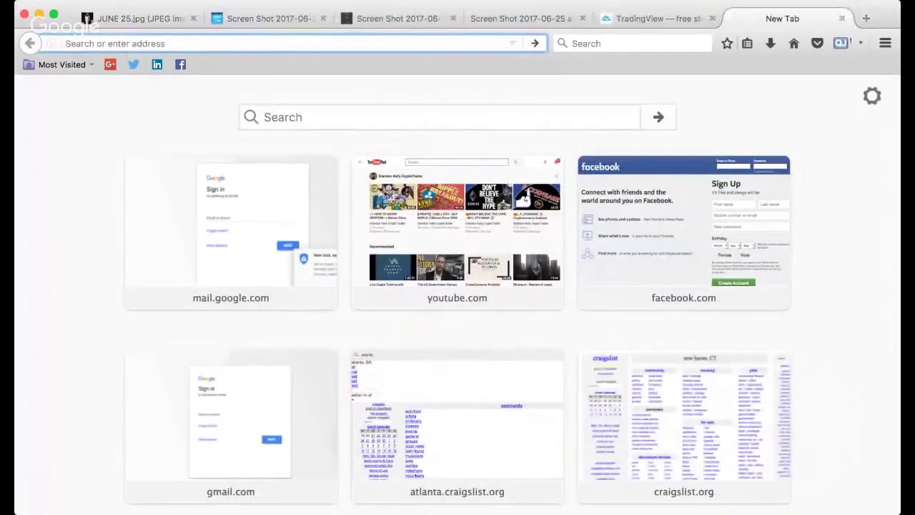
type("file:///Users/BrandonKelly/Desktop/Screen Shot 2017-06-25 at 6.14.31 PM.png")
key("Return")
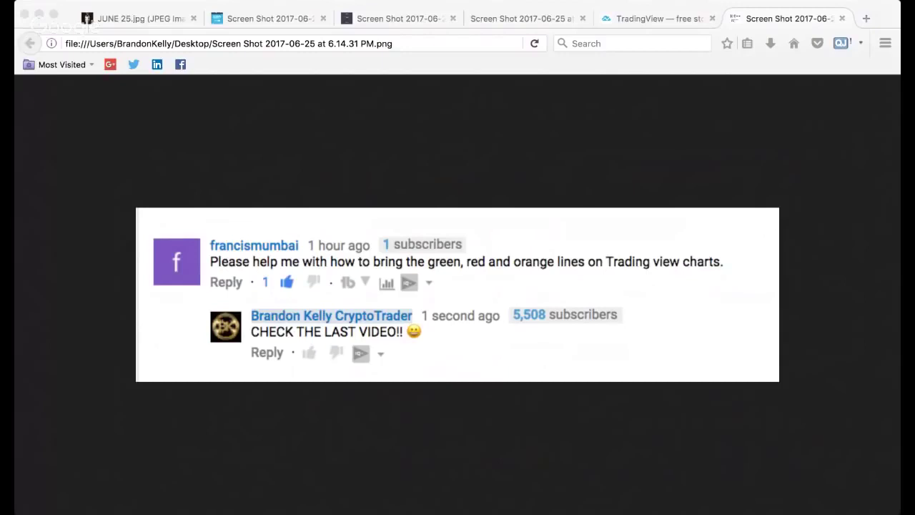
left_click(88, 211)
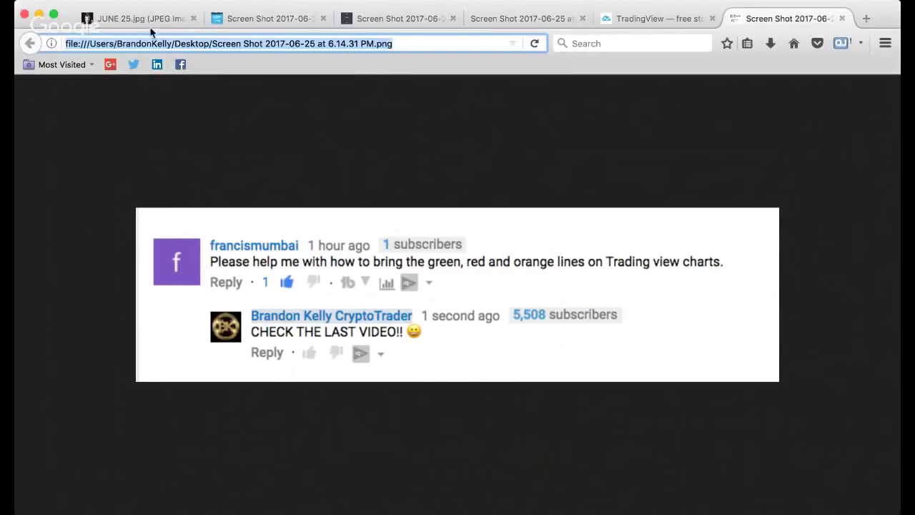
Review the saved screenshots of the TradingView sign-up and activation e-mail, and switch to the live TradingView home page.
left_click(254, 20)
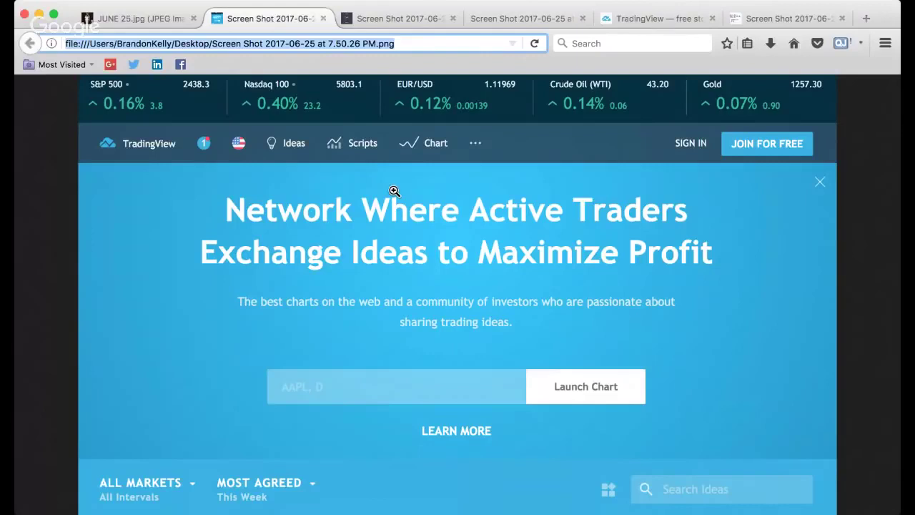
left_click(411, 19)
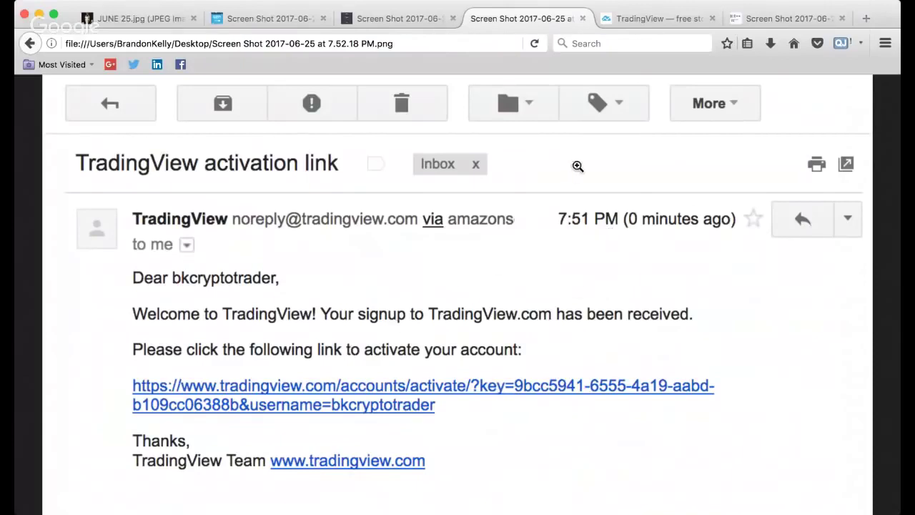
left_click(670, 19)
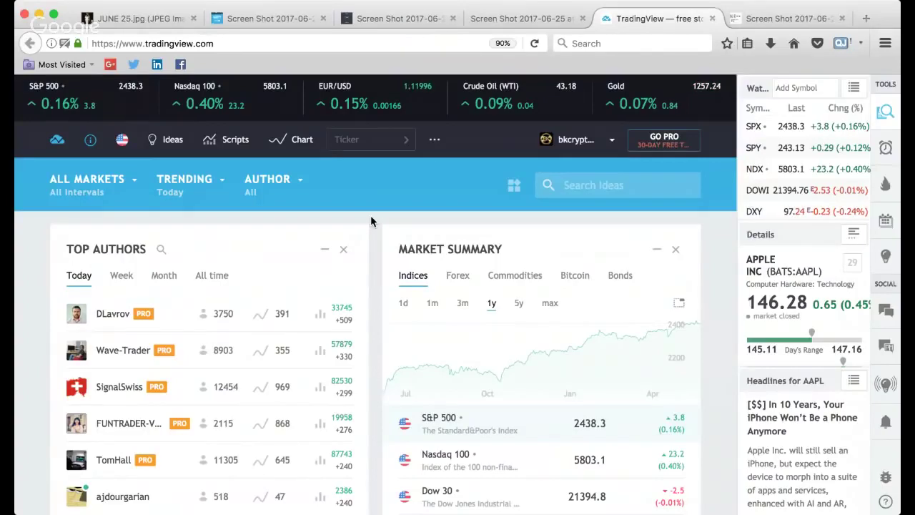
Browse the news and published trading ideas on the TradingView home page and return to its beginning.
scroll(370, 221, "down", 1)
scroll(370, 221, "down", 10)
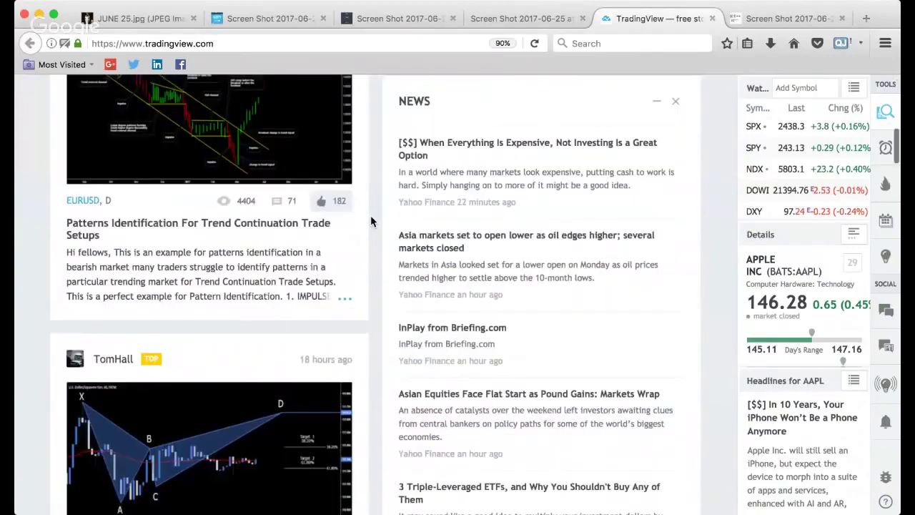
scroll(370, 221, "down", 10)
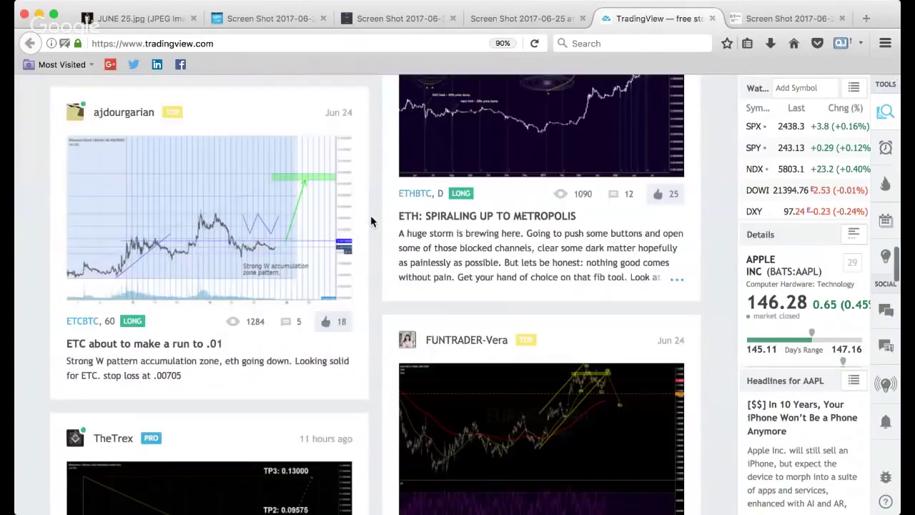
scroll(370, 221, "down", 10)
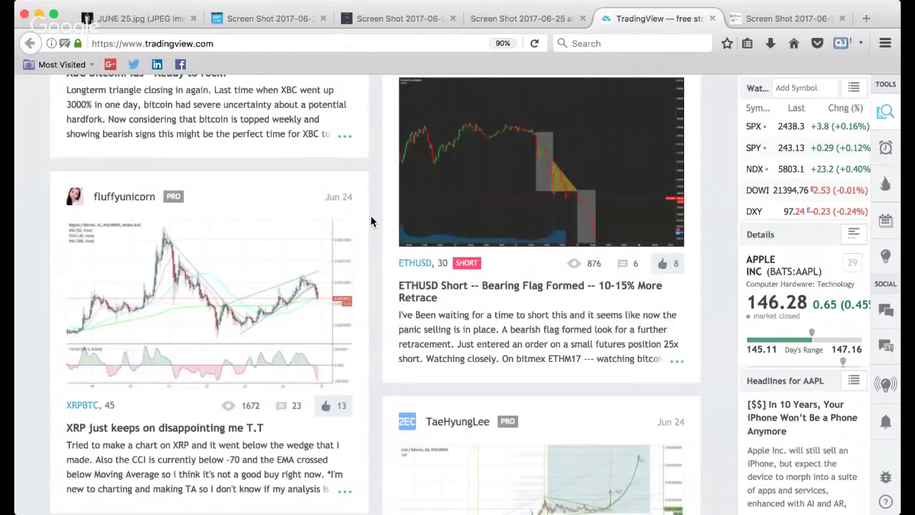
scroll(370, 221, "up", 20)
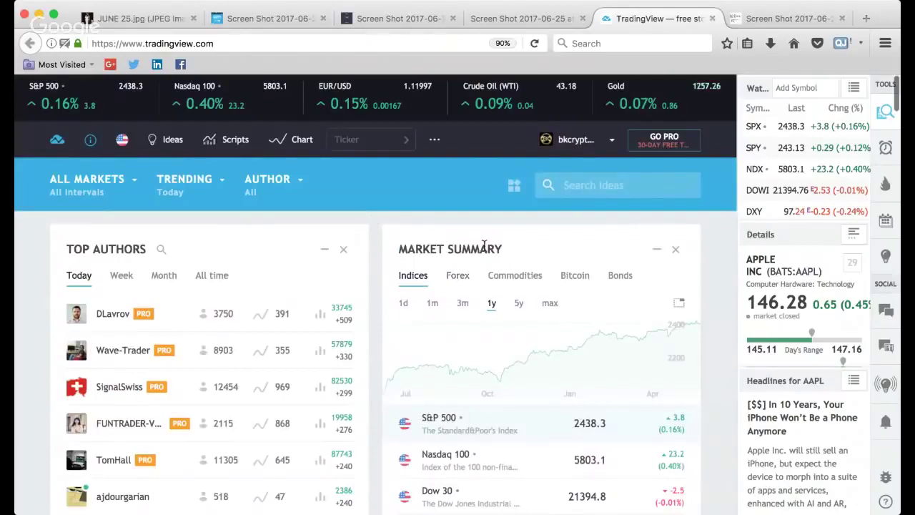
Open the S&P 500 chart in its own tab and return to the home page to review the Market Summary indices.
left_click(679, 303)
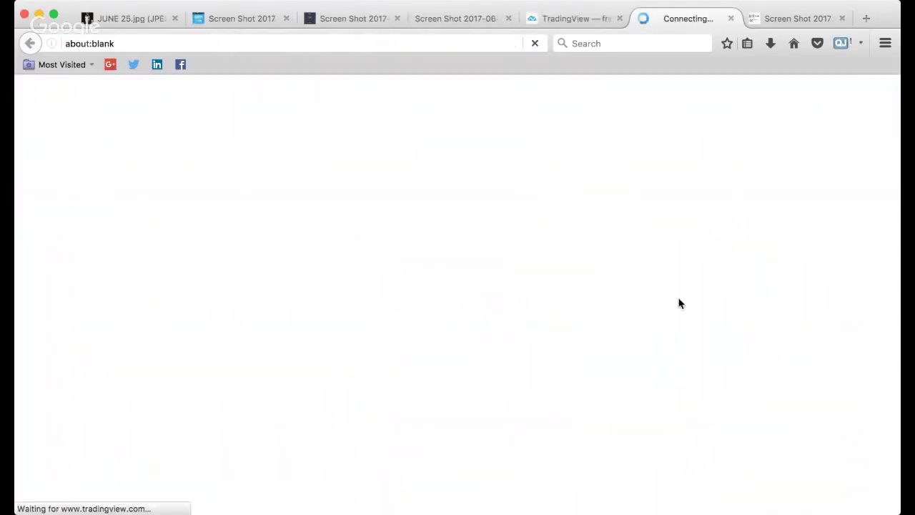
left_click(577, 19)
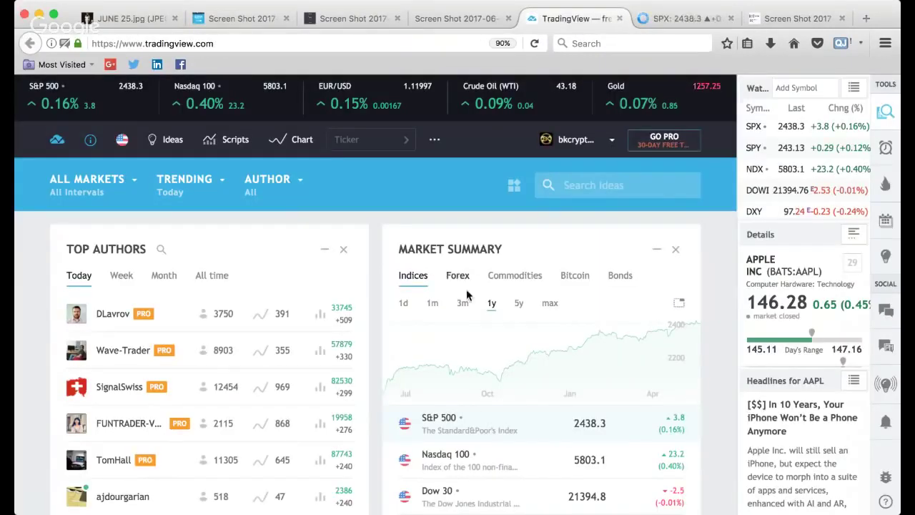
scroll(486, 436, "down", 1)
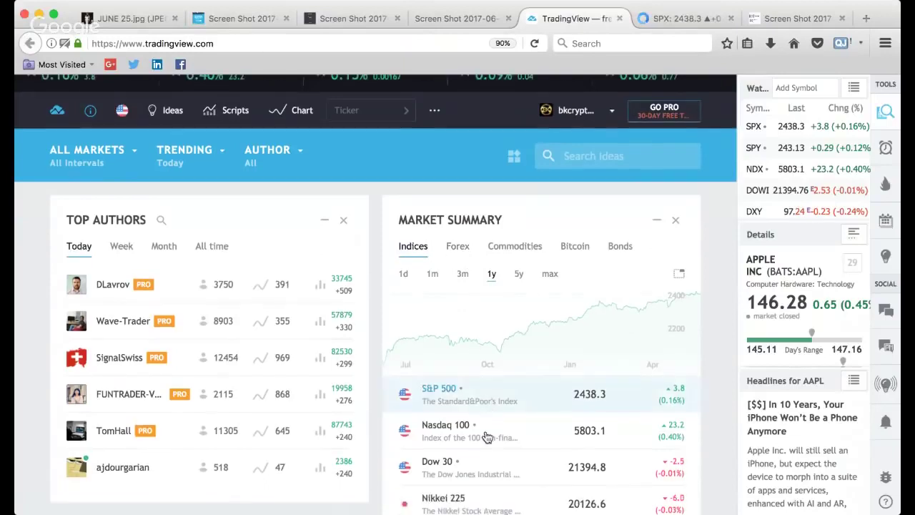
scroll(485, 436, "down", 2)
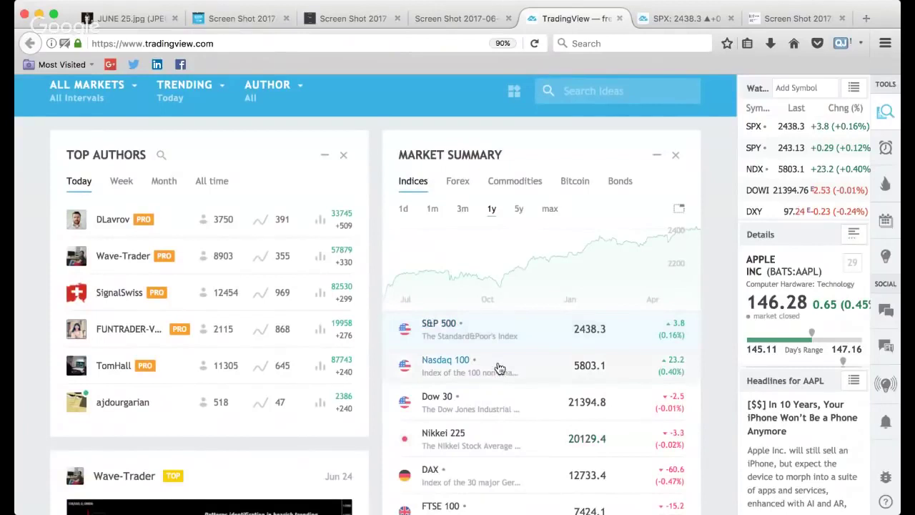
scroll(499, 368, "down", 2)
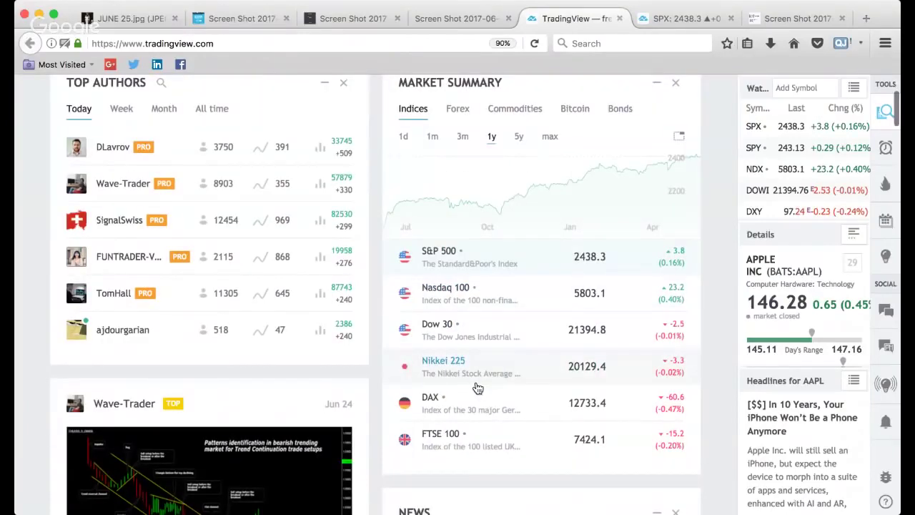
scroll(477, 388, "up", 3)
Show the Forex markets in the Market Summary and look over the listed currency pairs.
left_click(458, 224)
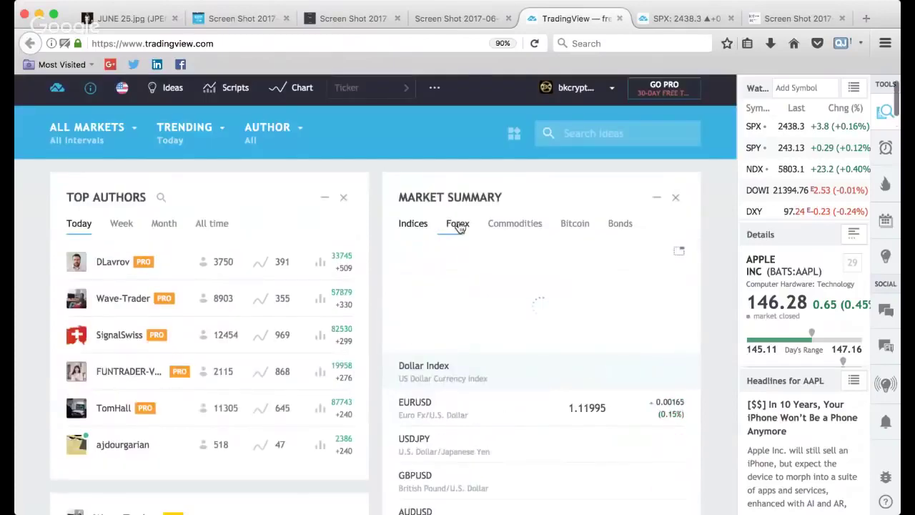
scroll(520, 305, "down", 4)
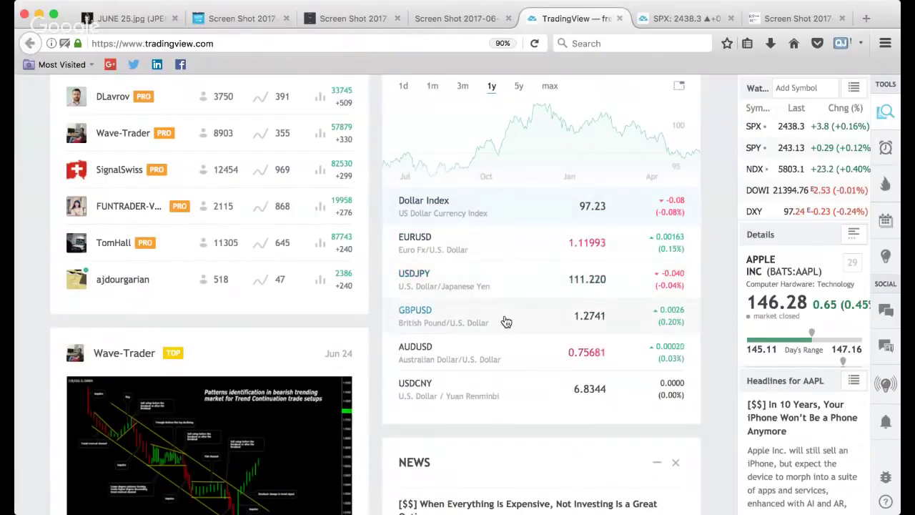
scroll(505, 322, "up", 5)
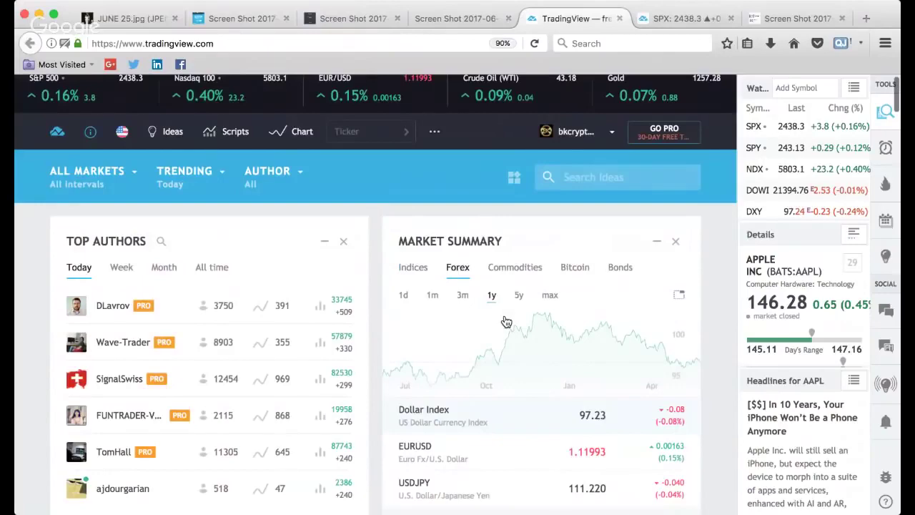
scroll(527, 274, "down", 2)
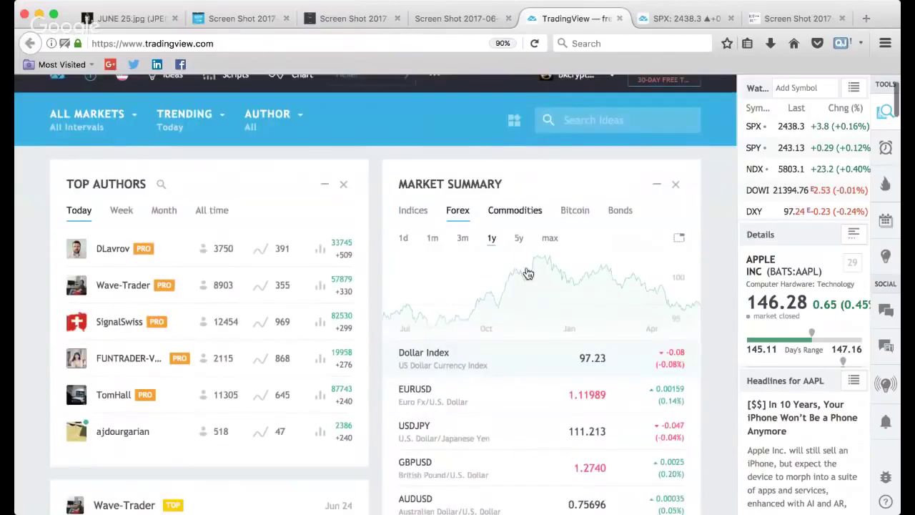
scroll(529, 268, "down", 3)
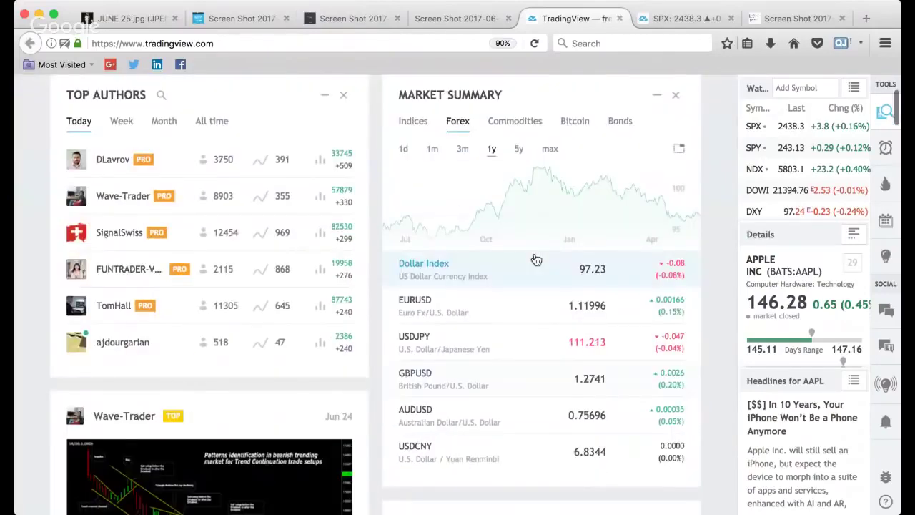
scroll(543, 243, "down", 5)
scroll(554, 204, "up", 4)
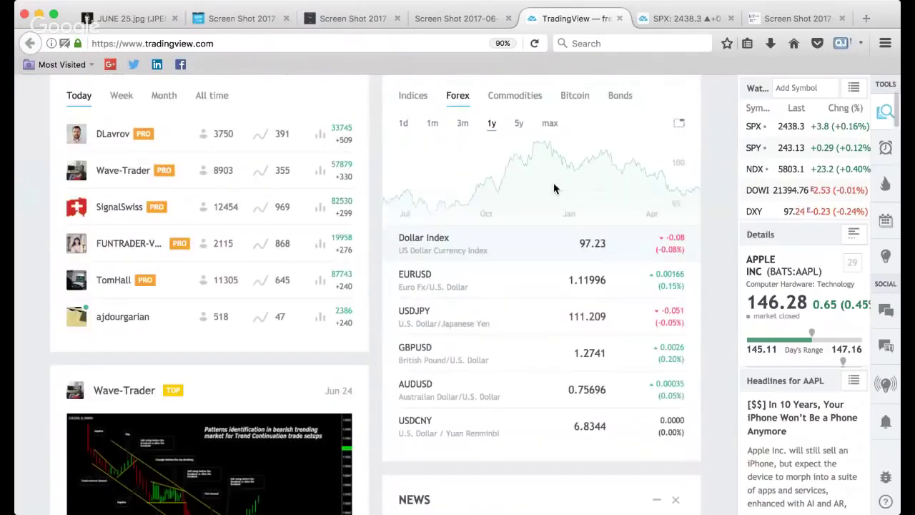
Show the Bitcoin markets in the Market Summary and open the full BTCUSD chart.
left_click(580, 98)
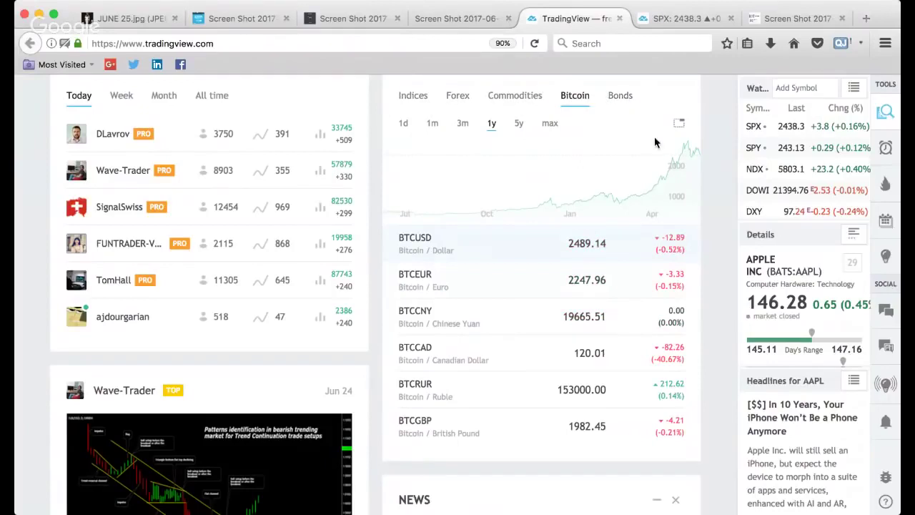
scroll(655, 143, "up", 5)
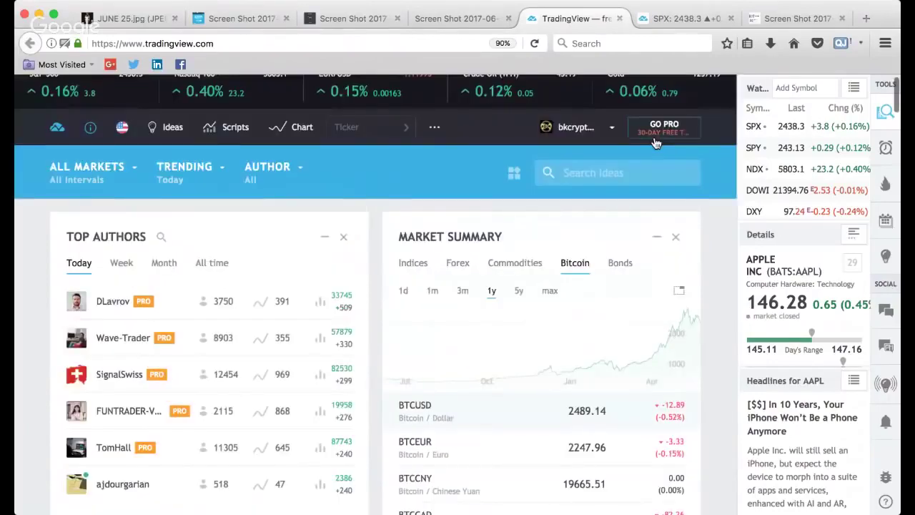
left_click(678, 290)
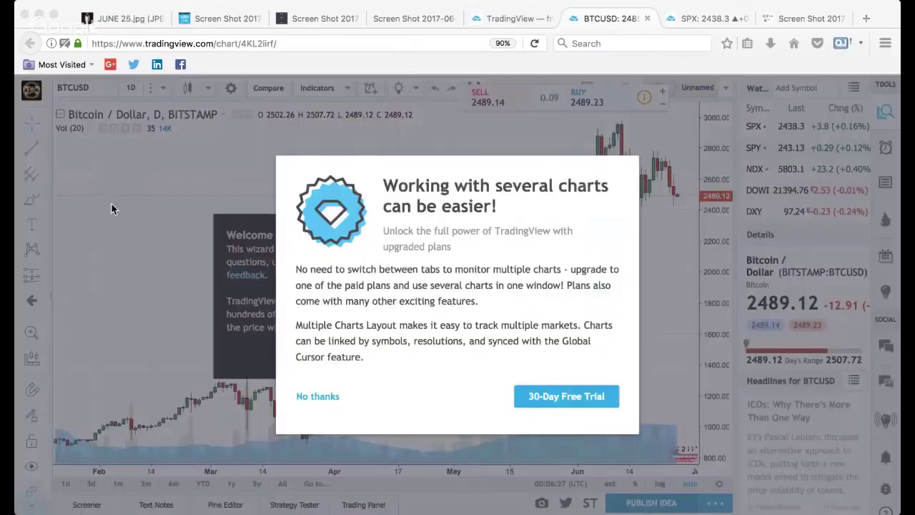
Decline the upgrade offer for multiple charts and close the TradingView Charts welcome wizard.
left_click(111, 203)
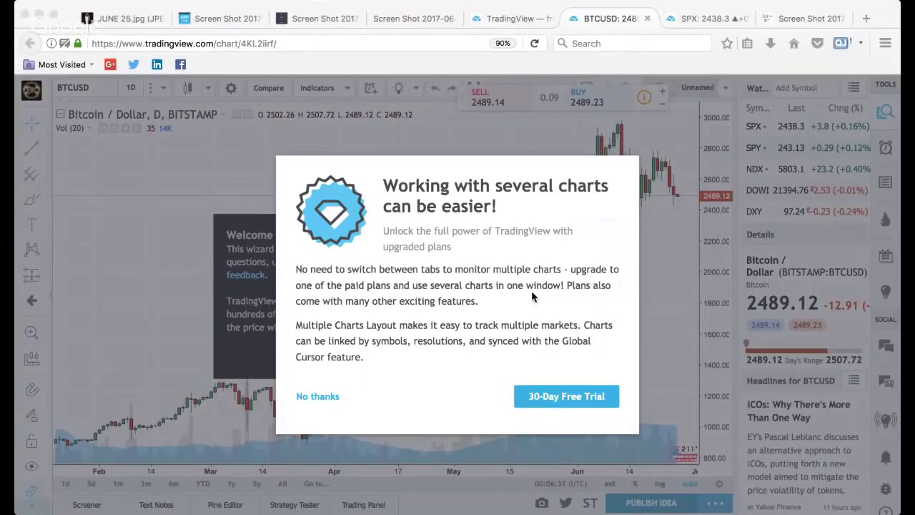
left_click(511, 286)
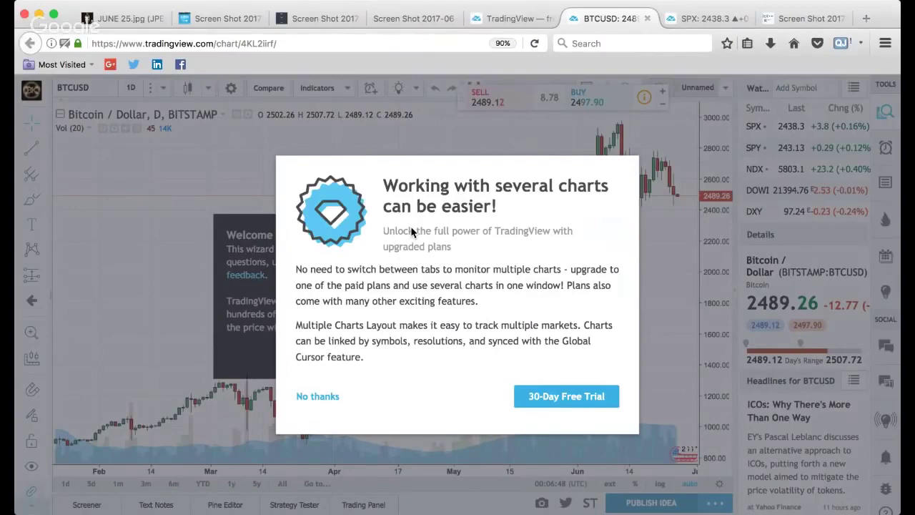
left_click(312, 398)
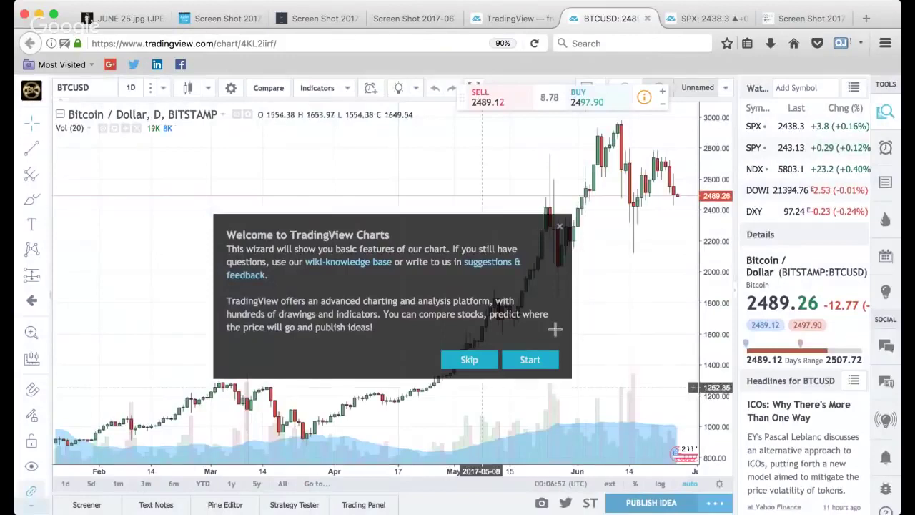
left_click(559, 229)
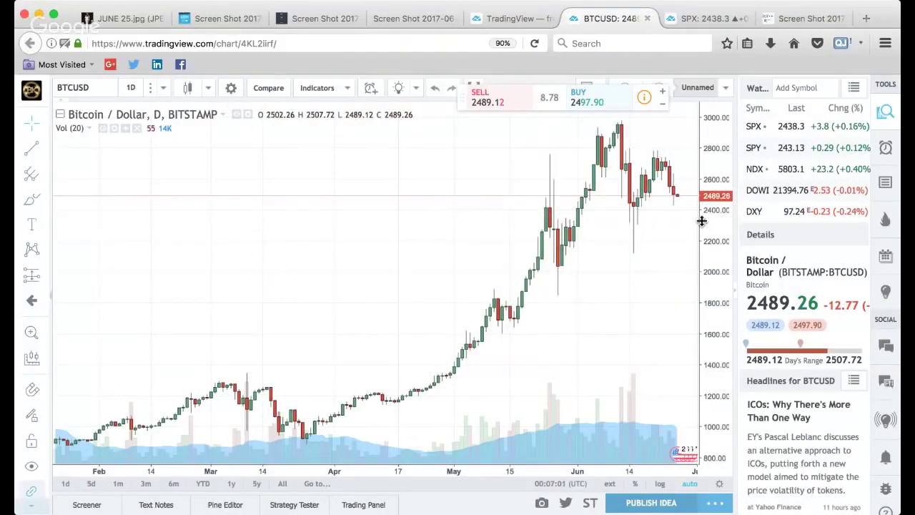
Rescale and shift the BTCUSD chart to show price history from before 2017, and hide the User-Made Indicators ads.
left_click_drag(712, 254, 488, 330)
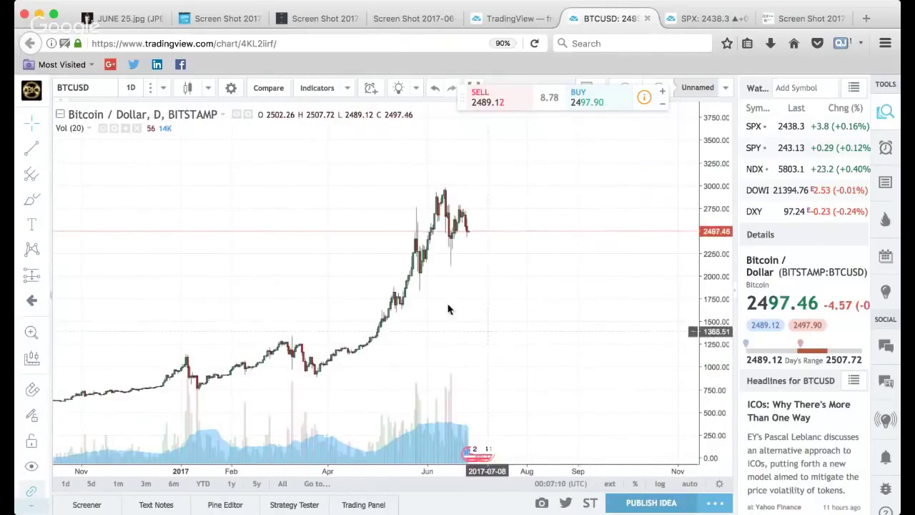
left_click_drag(386, 277, 548, 290)
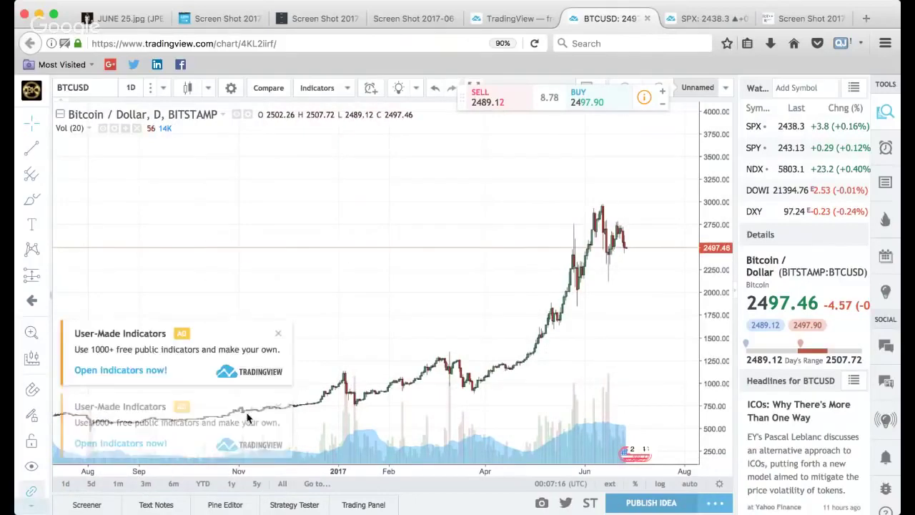
left_click(278, 330)
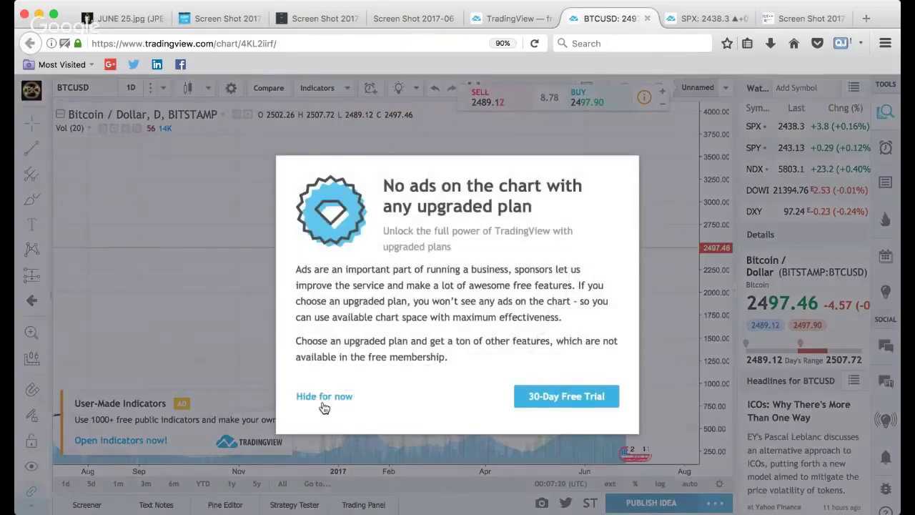
left_click(322, 398)
left_click(278, 402)
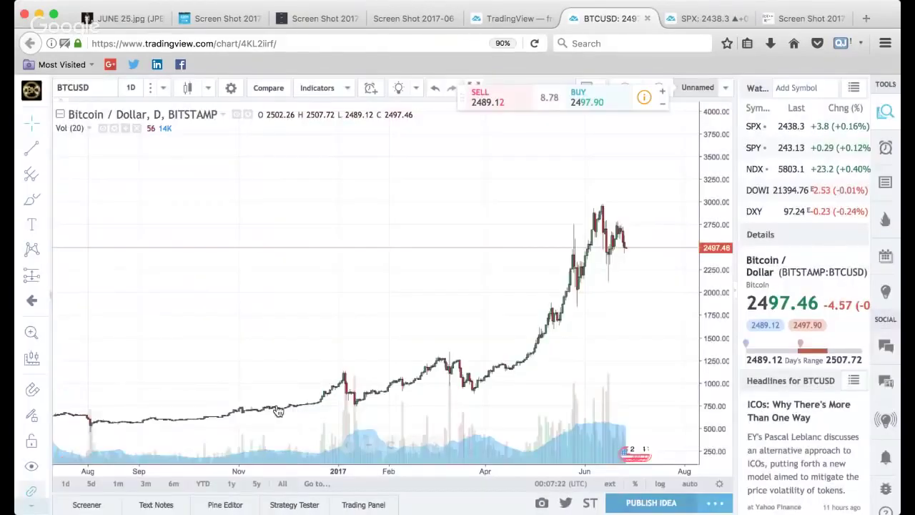
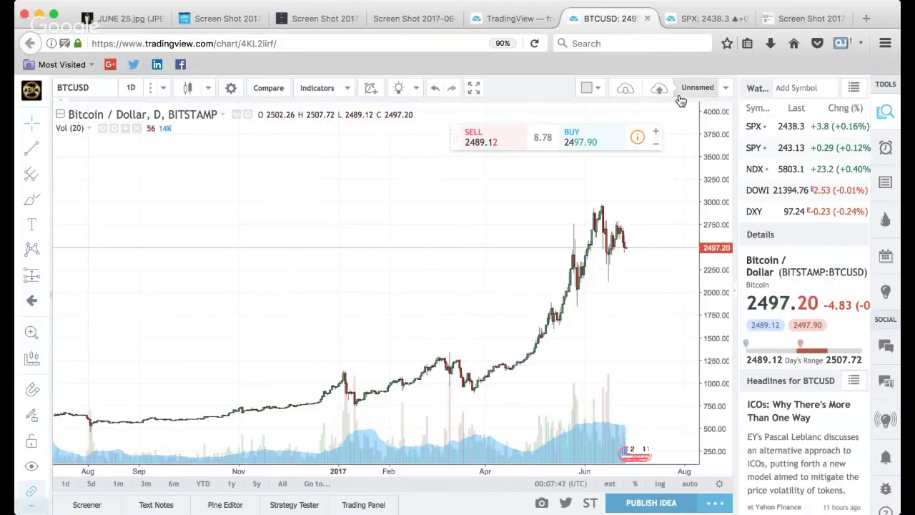
Look at the save, rename, load and new options for the unnamed chart layout and close them.
left_click(724, 89)
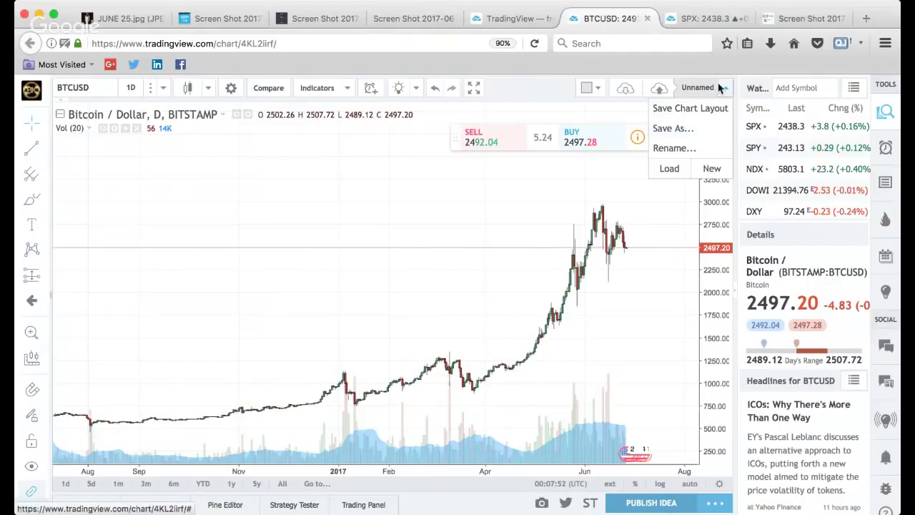
left_click(723, 87)
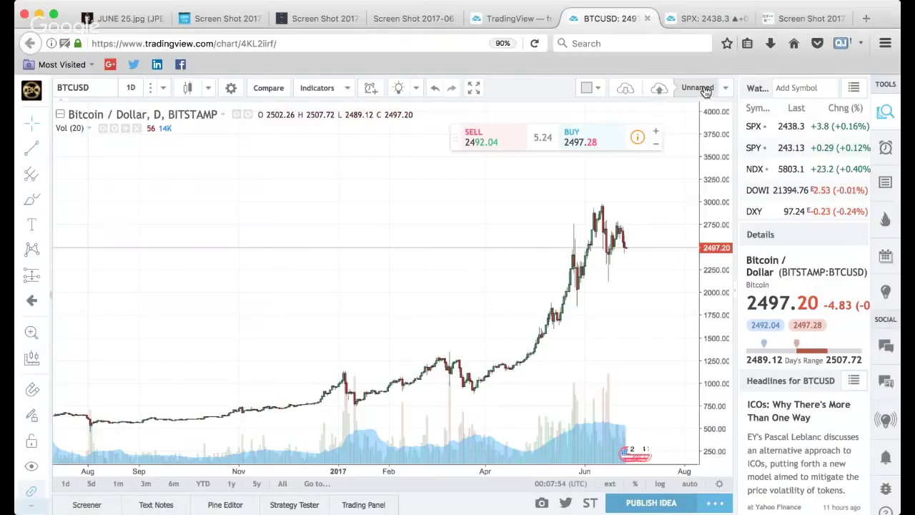
Rename the unnamed chart layout to "BK'S BOSS CHART - 7,21,77" and save the name.
left_click(705, 89)
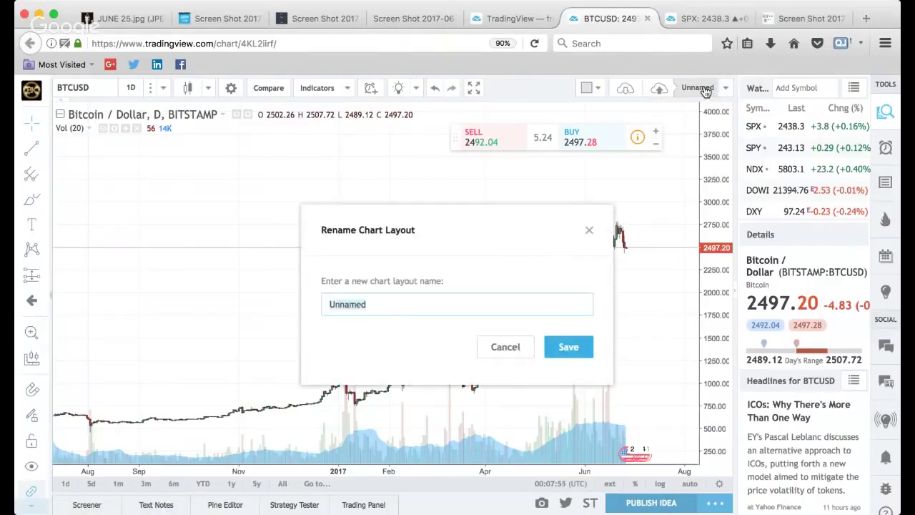
left_click(589, 232)
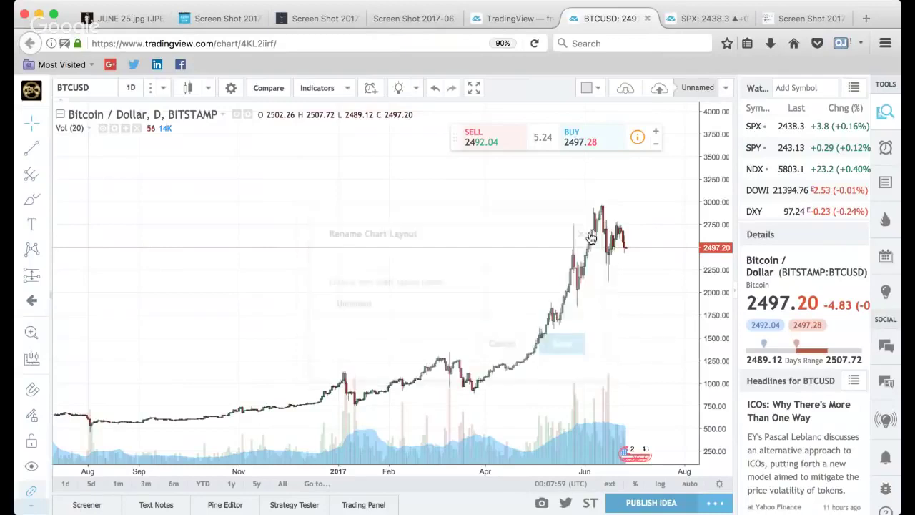
left_click(698, 88)
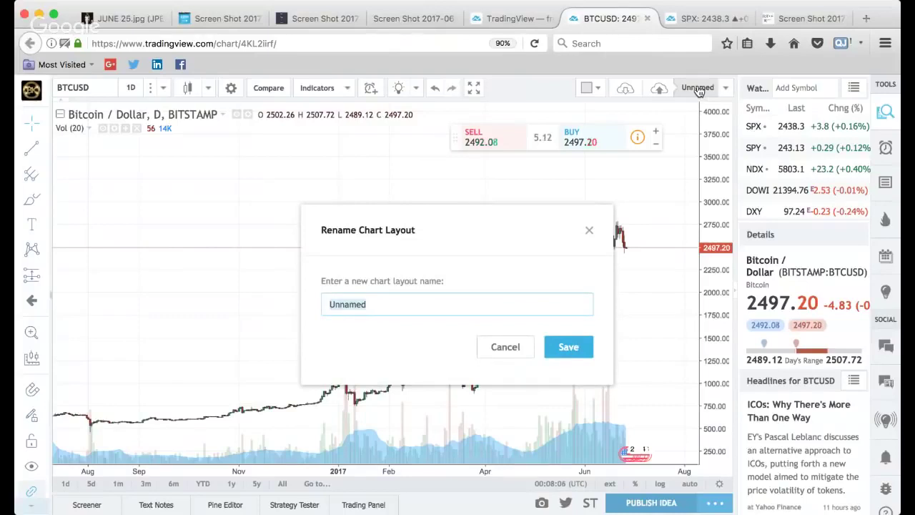
type("BK'S BOSS CHART")
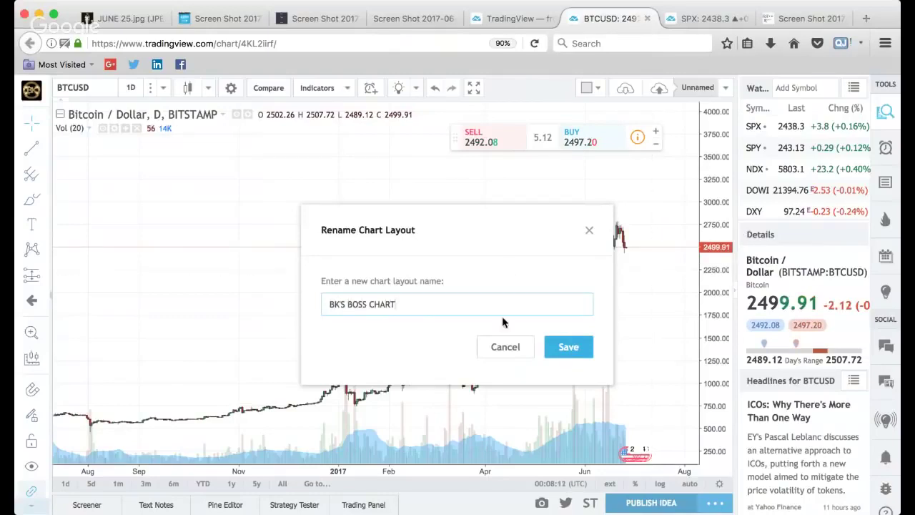
type(" - 7,")
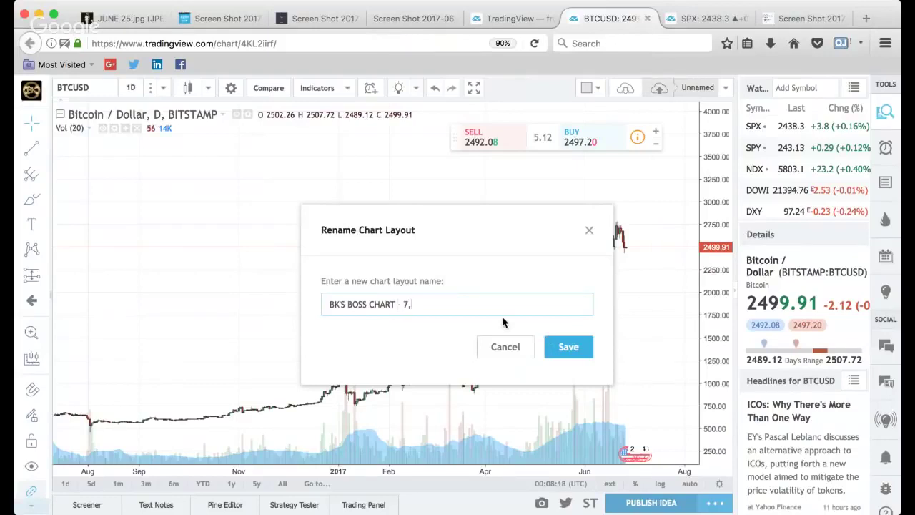
type("21,77")
left_click(584, 348)
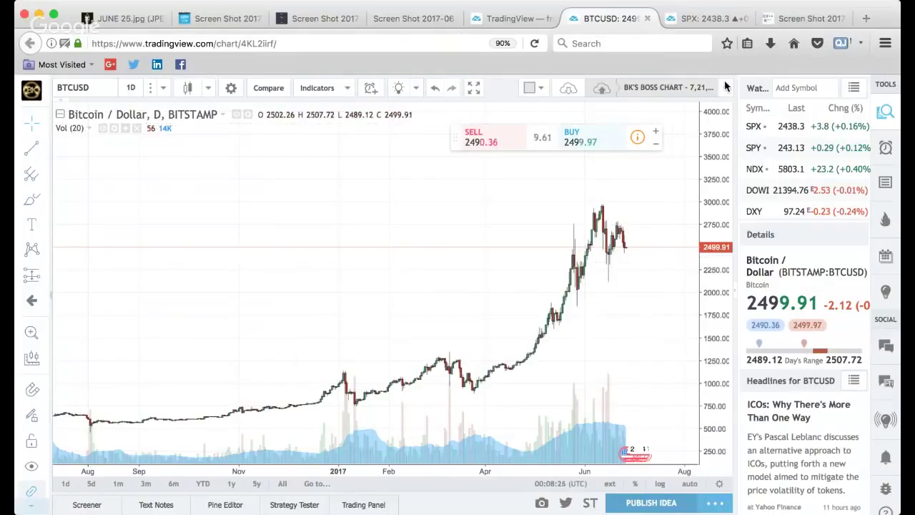
Look at the options for copying the chart layout under a new name and for renaming it, cancelling both.
left_click(679, 89)
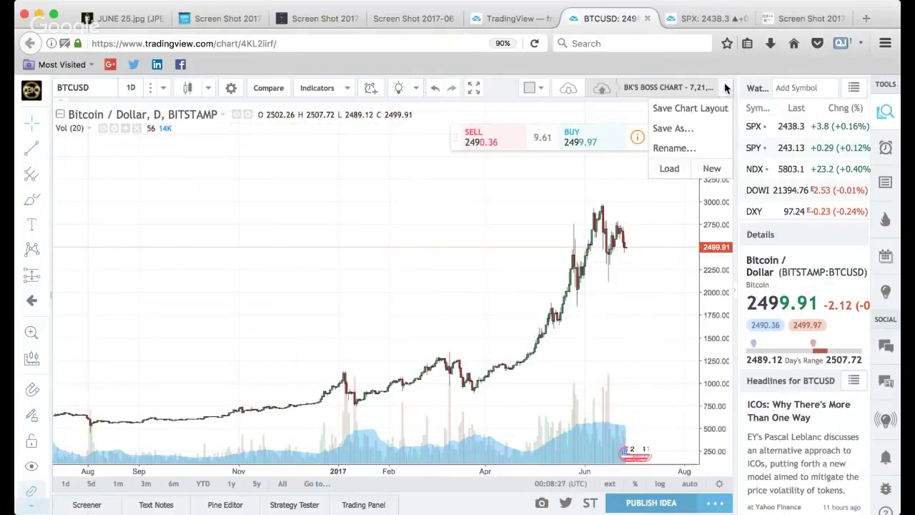
left_click(671, 129)
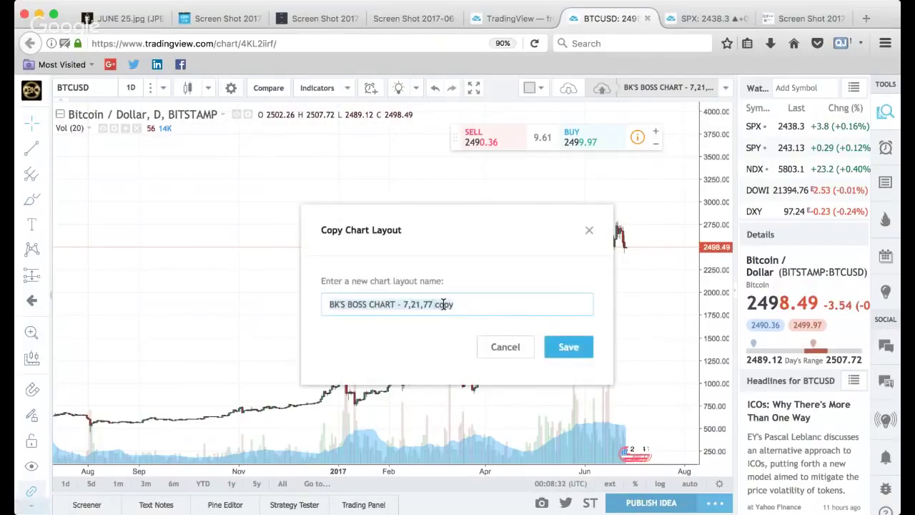
left_click(490, 348)
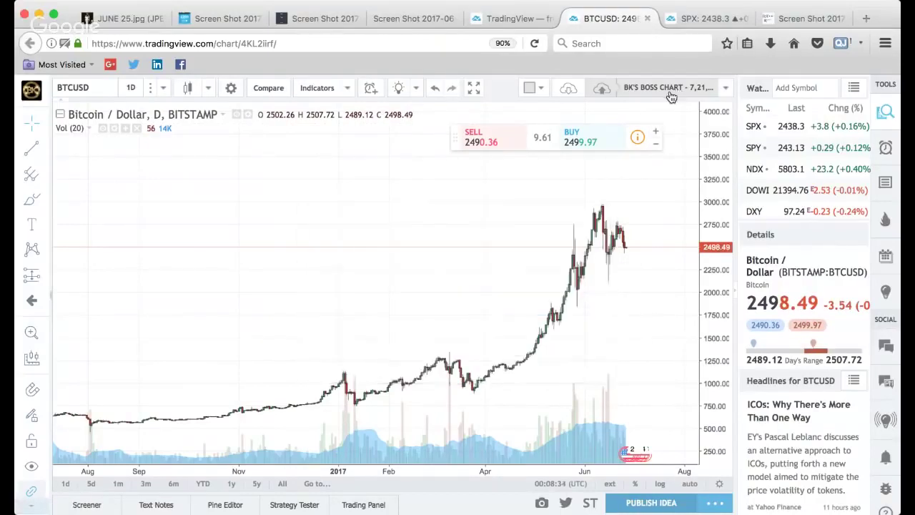
left_click(670, 88)
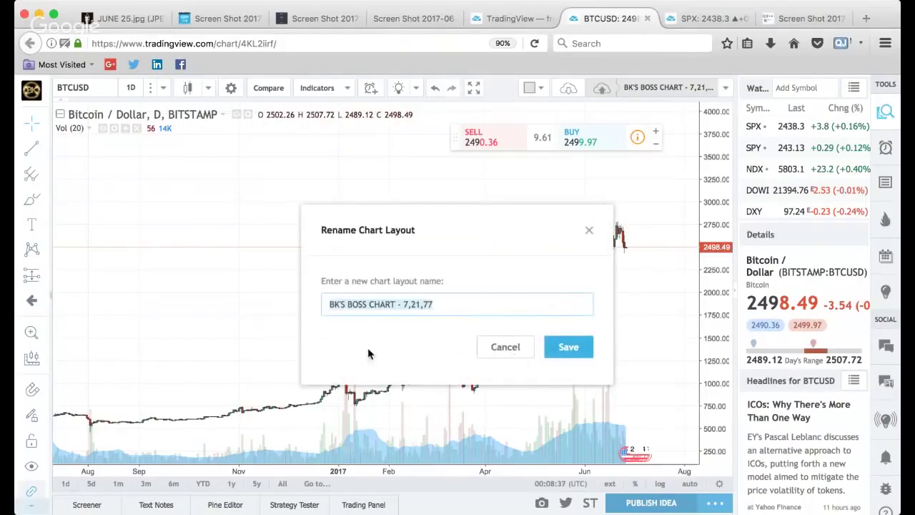
left_click(521, 351)
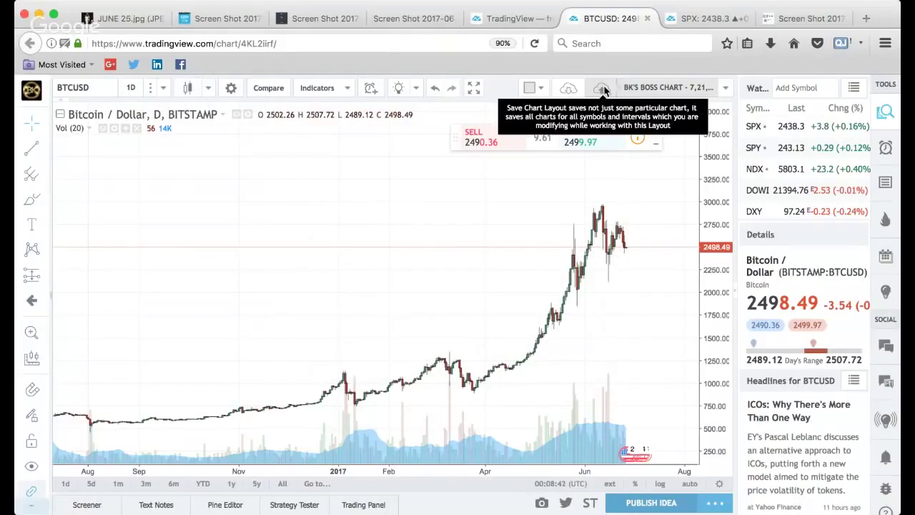
Confirm the name "BK'S BOSS CHART - 7,21,77" and save the chart layout.
left_click(671, 89)
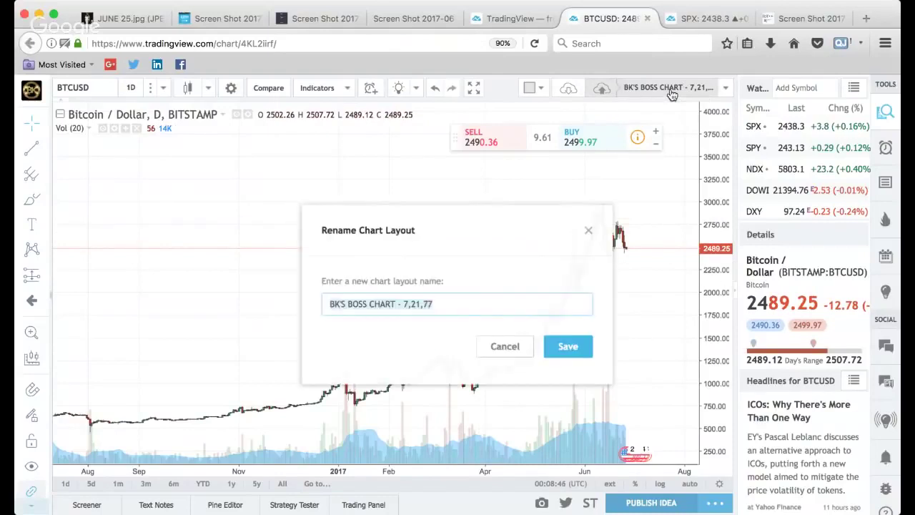
left_click(570, 348)
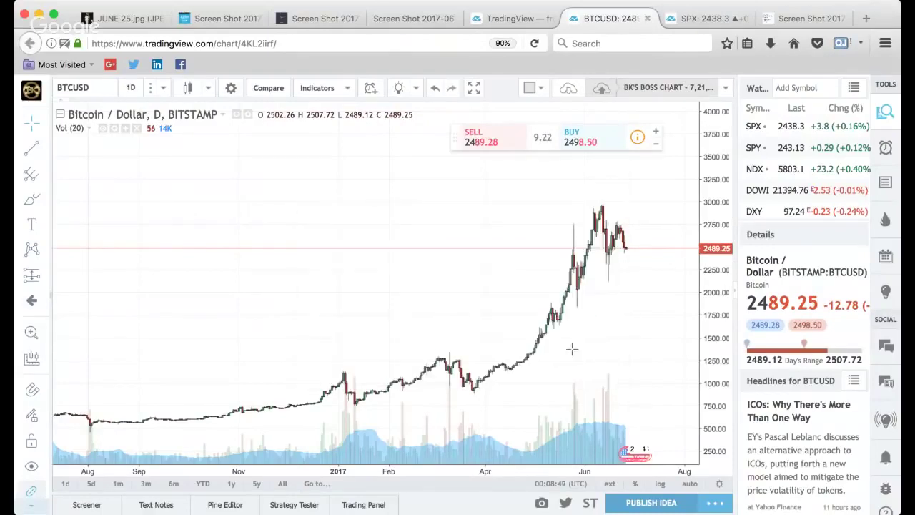
left_click(602, 89)
left_click(726, 88)
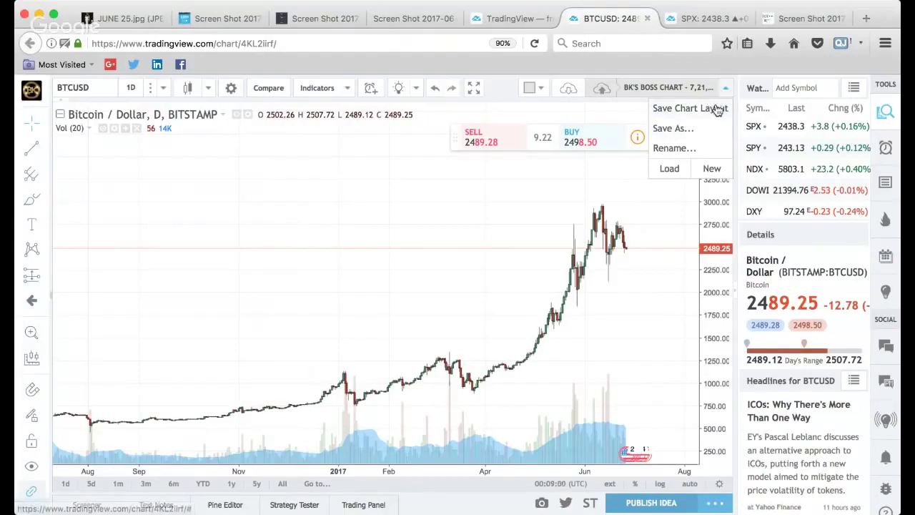
left_click(716, 109)
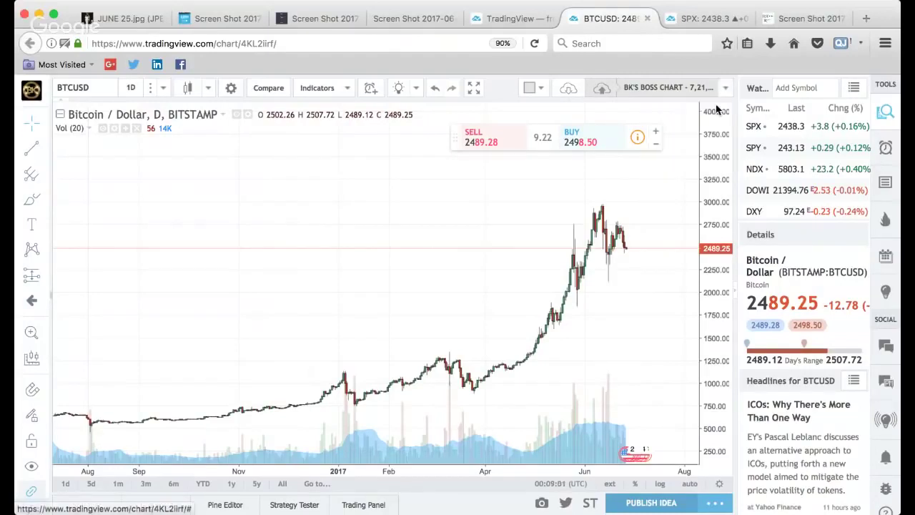
Try to show two charts side by side, decline the upgrade offer, and review and close the multi-chart layout options.
left_click(543, 89)
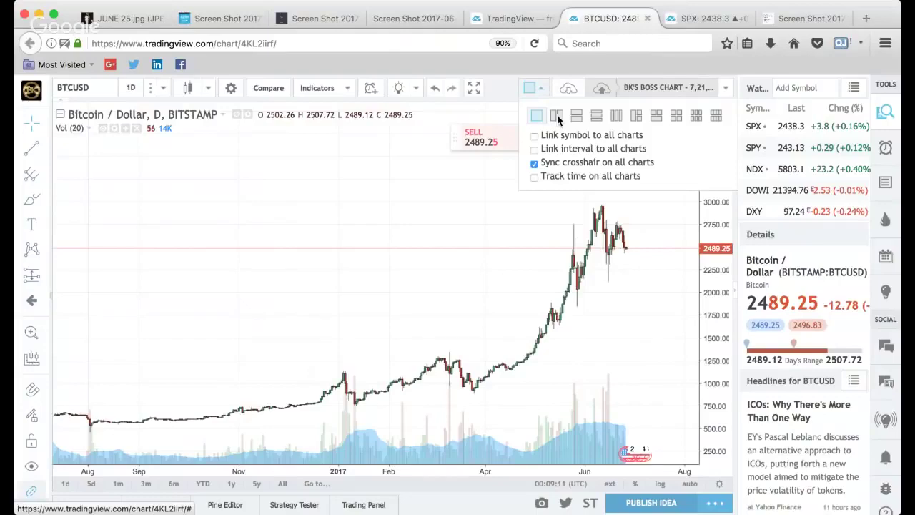
left_click(557, 115)
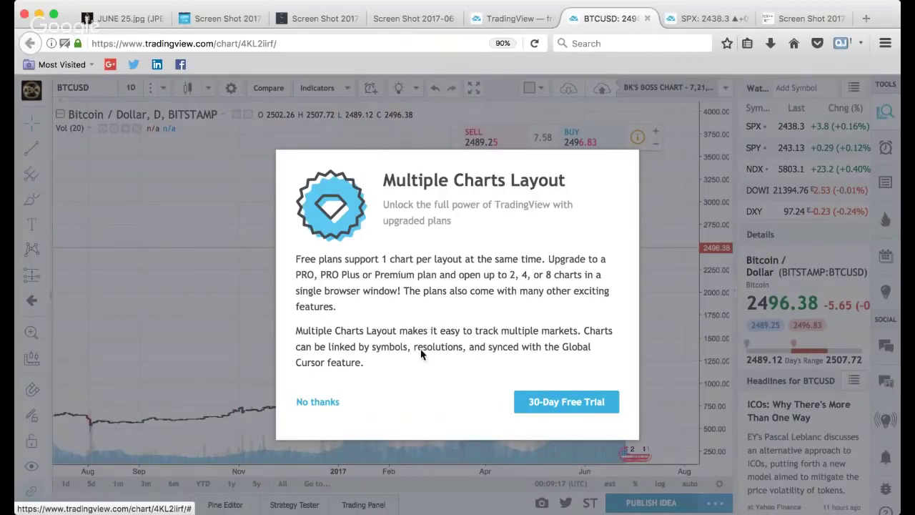
left_click(326, 402)
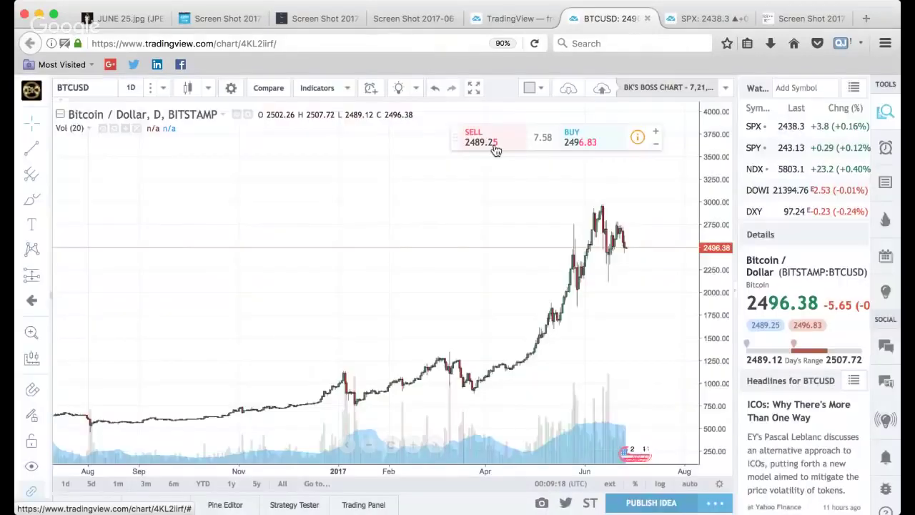
left_click(534, 87)
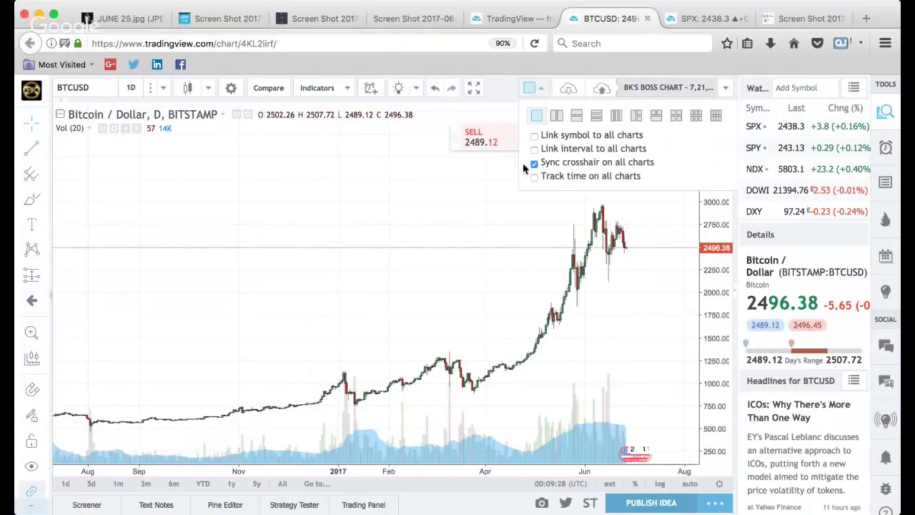
left_click(359, 194)
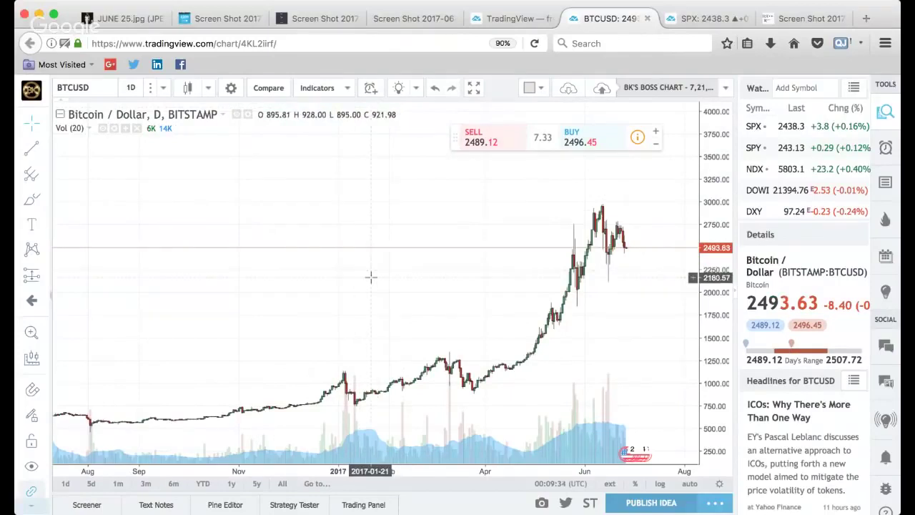
Reset the BTCUSD chart view to the recent daily price history.
scroll(370, 276, "right", 10)
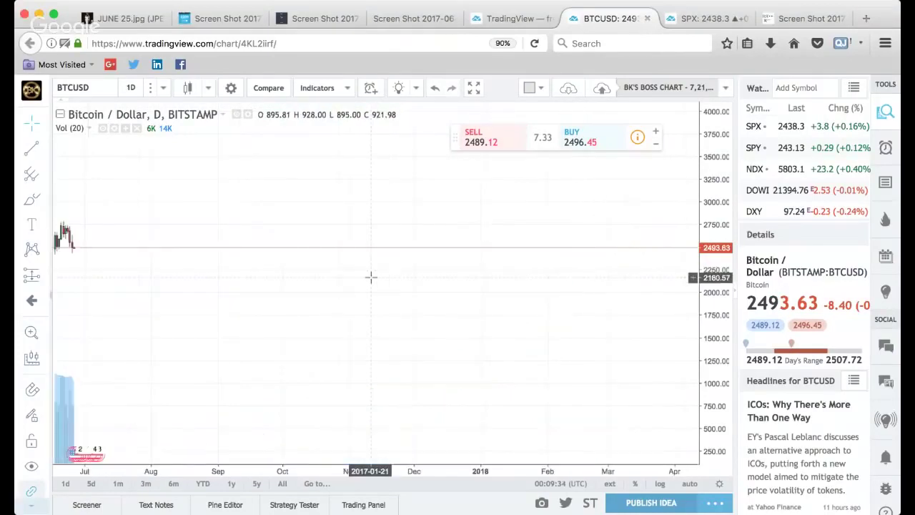
key("alt+r")
left_click_drag(370, 276, 205, 185)
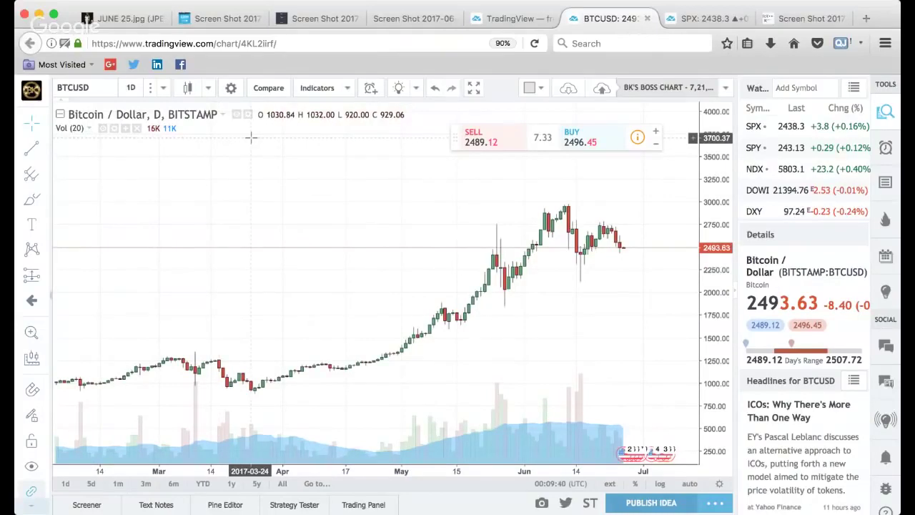
Search the indicators for "moving average" and add the built-in Moving Average to the chart three times.
left_click(348, 88)
left_click(348, 87)
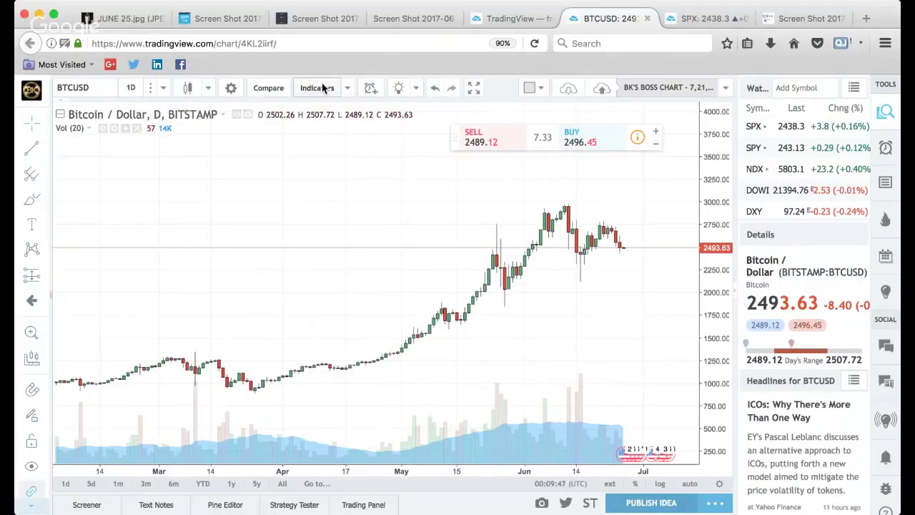
left_click(317, 88)
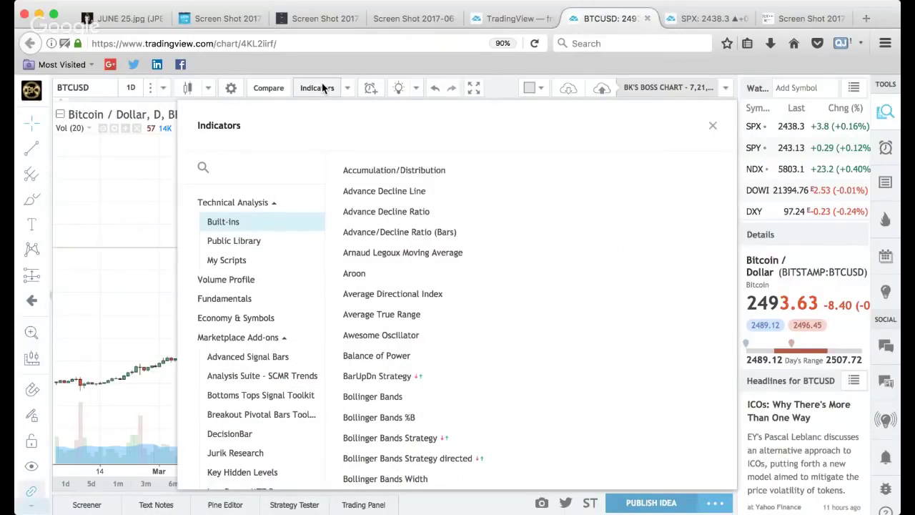
left_click(296, 167)
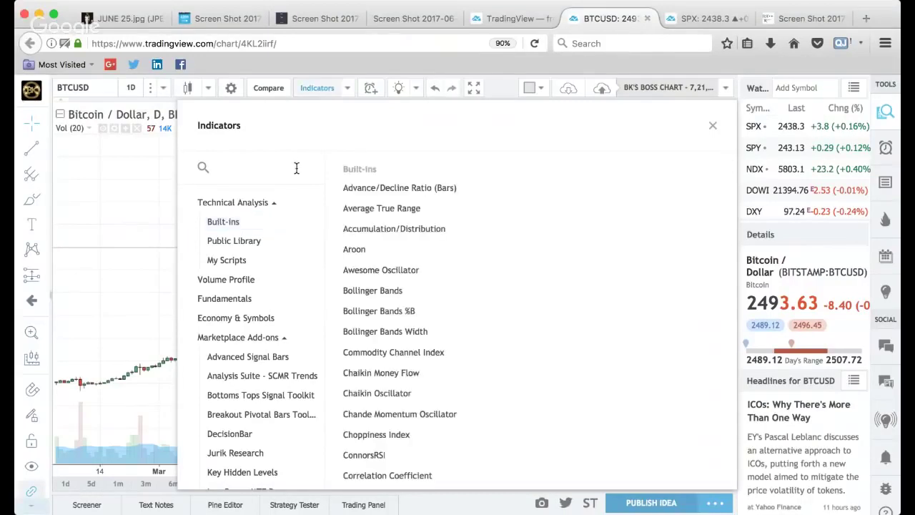
type("moving")
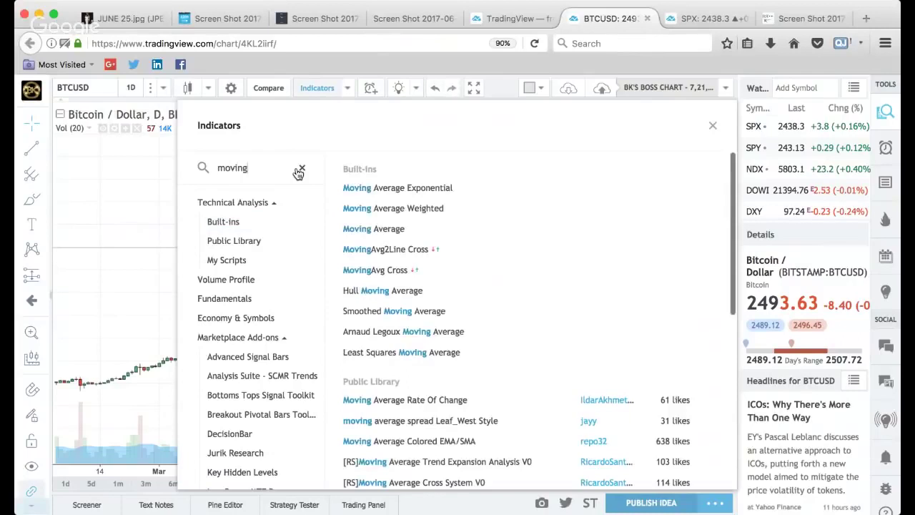
type(" avera")
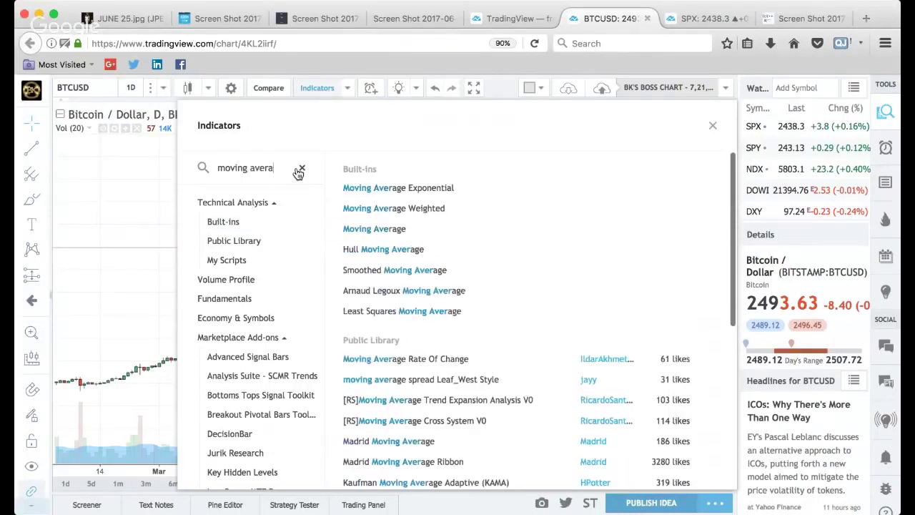
type("ge")
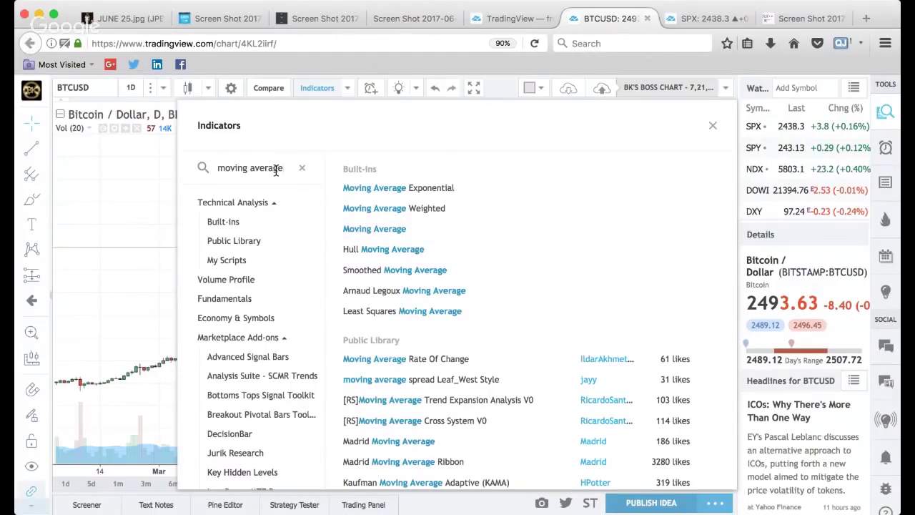
left_click(396, 233)
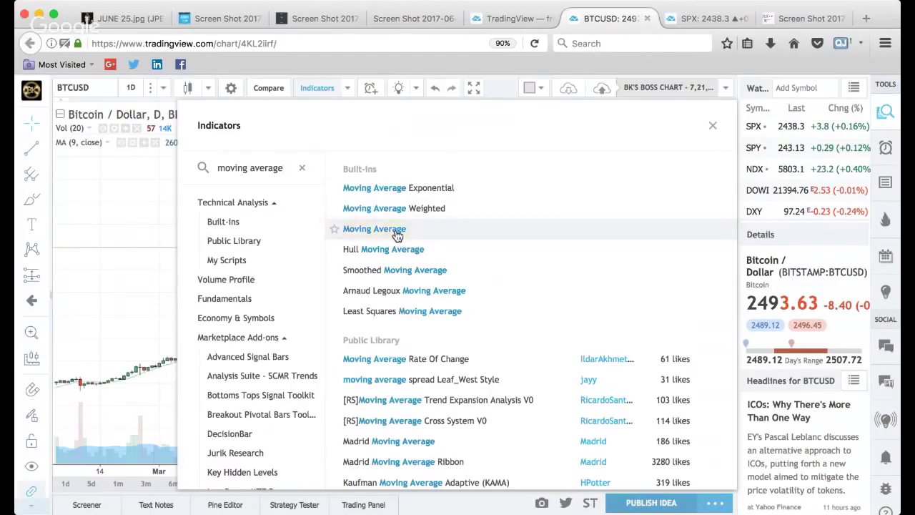
left_click(396, 234)
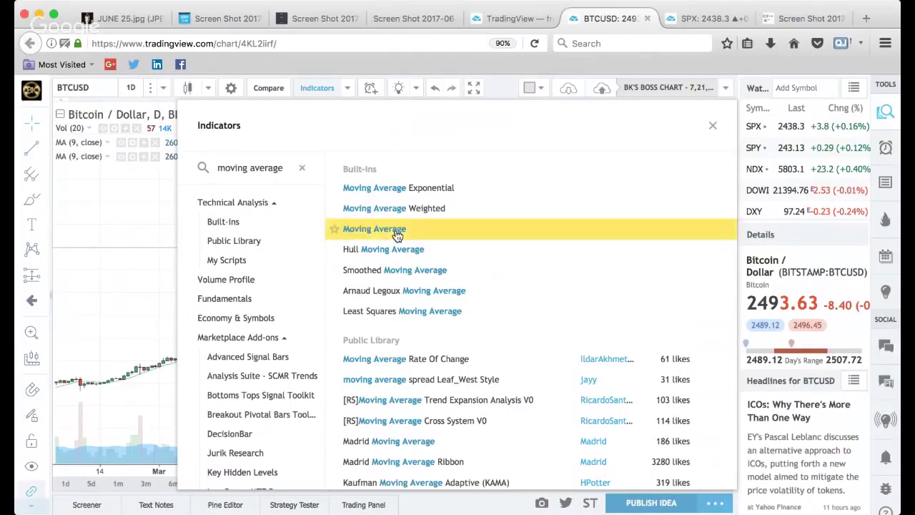
left_click(395, 232)
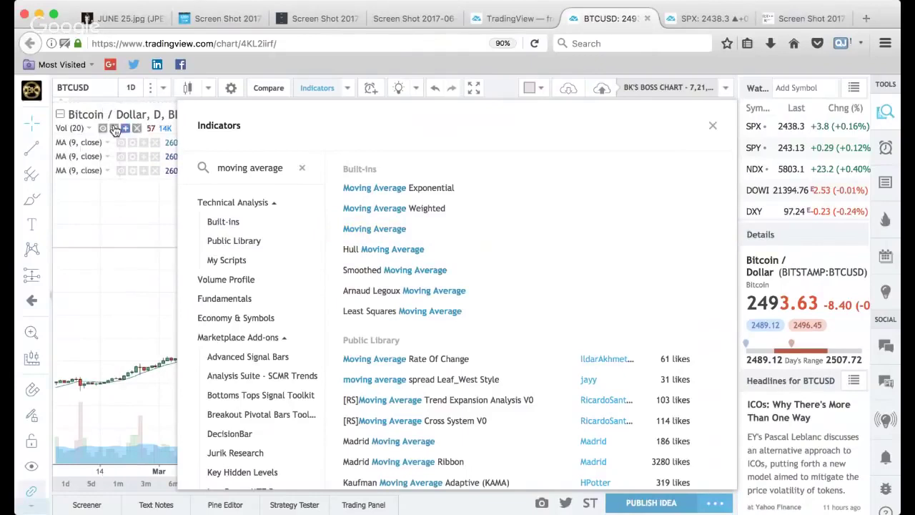
left_click(712, 127)
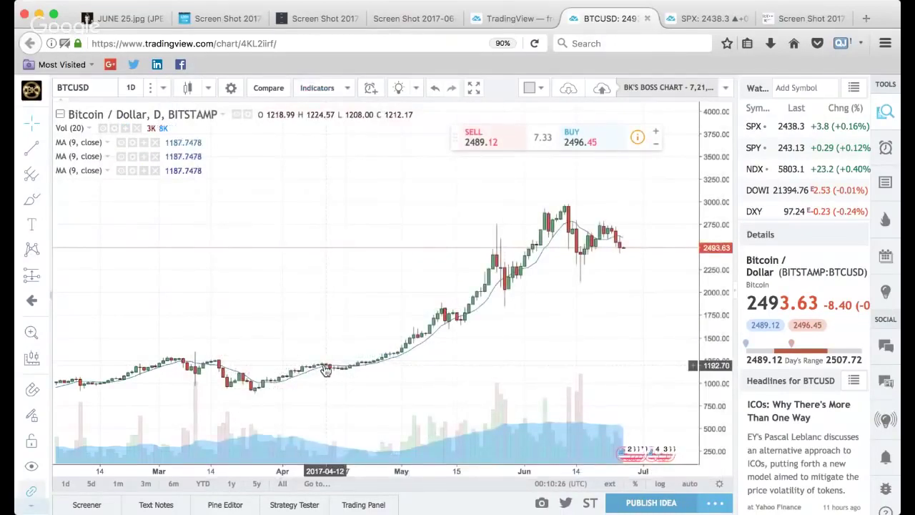
Remove the Volume indicator from the BTCUSD chart.
left_click(137, 129)
scroll(363, 283, "right", 10)
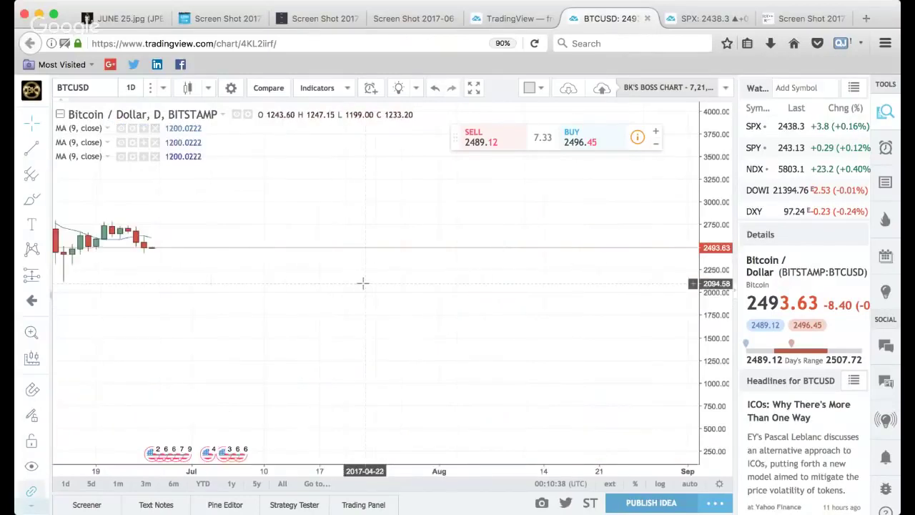
scroll(362, 282, "left", 10)
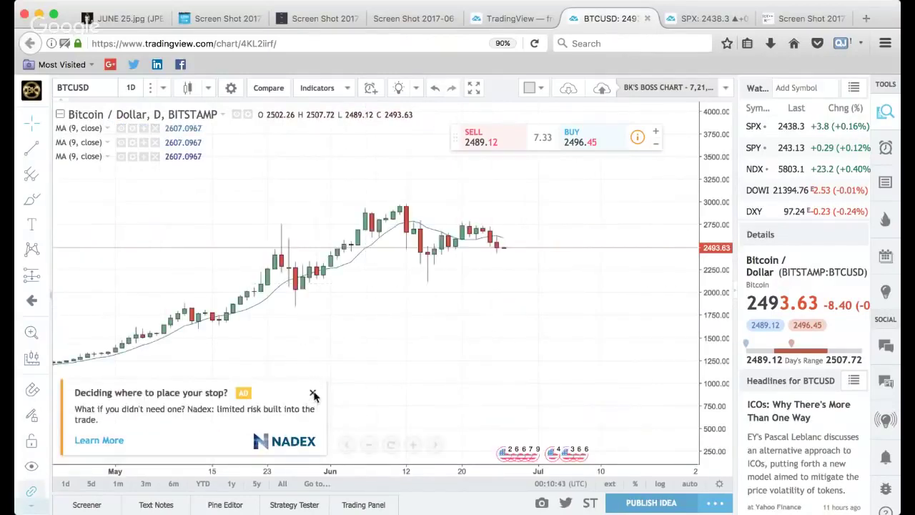
Dismiss the advertisement on the chart and hide the upgrade offer for now.
left_click(313, 395)
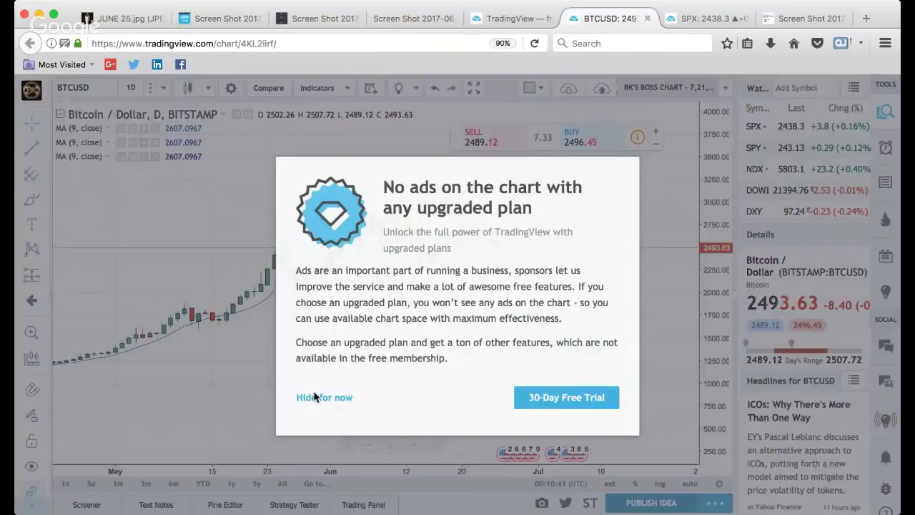
left_click(314, 396)
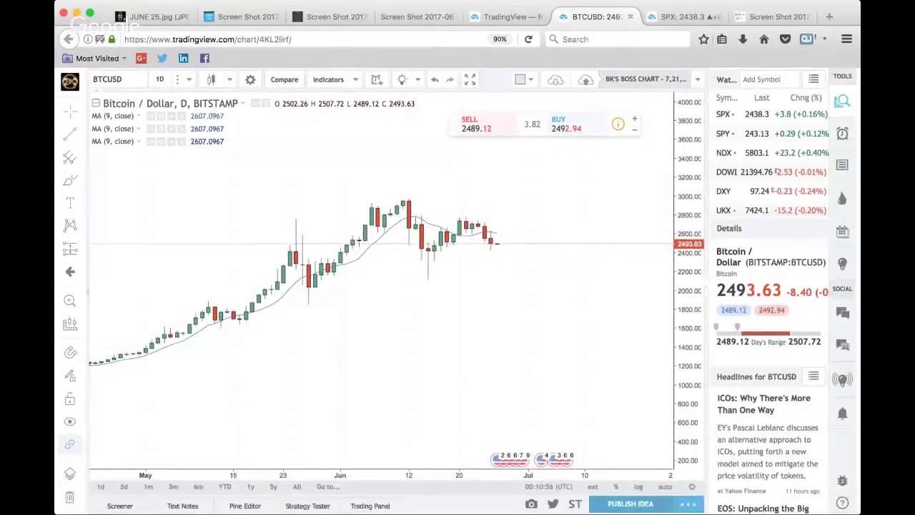
left_click_drag(856, 301, 868, 301)
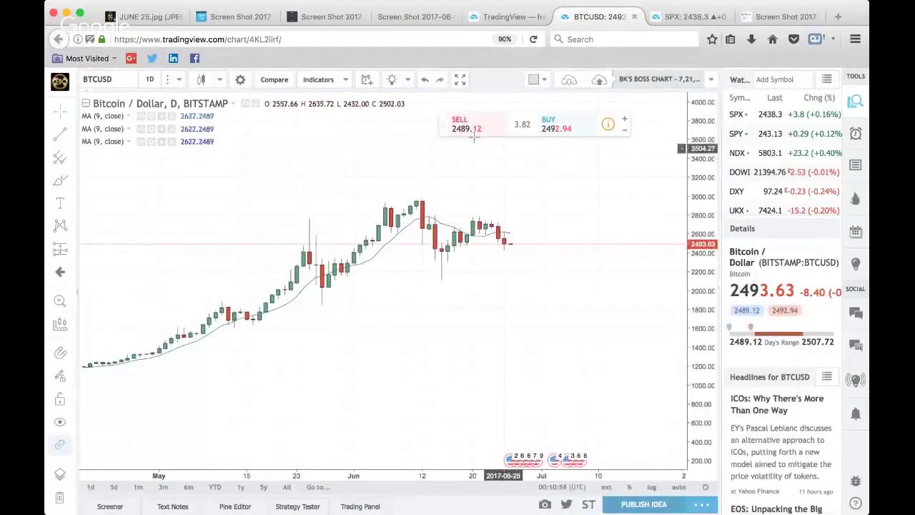
Move the Buy/Sell panel aside on the chart and hide it.
left_click_drag(444, 125, 406, 138)
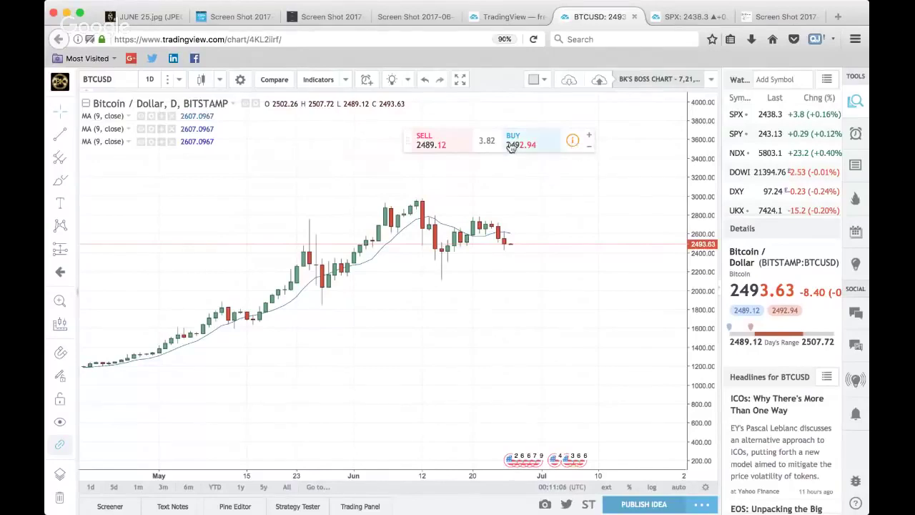
right_click(405, 140)
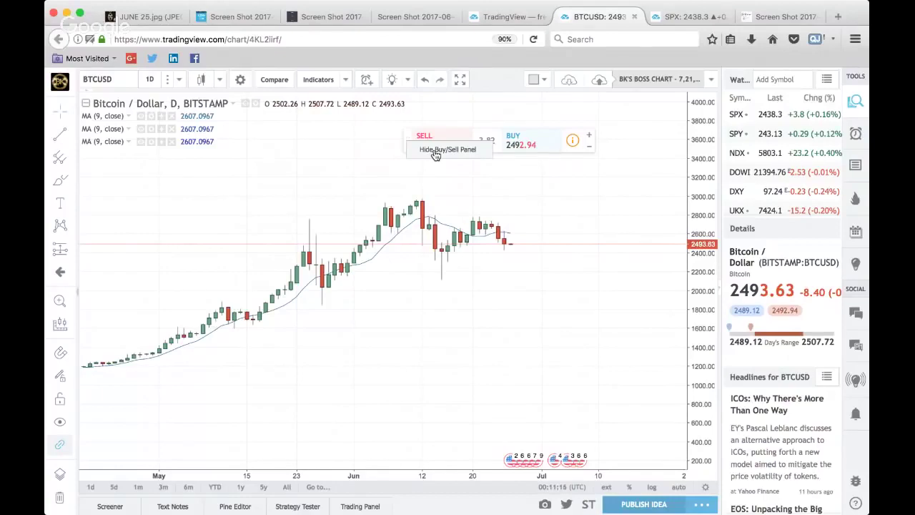
left_click(435, 153)
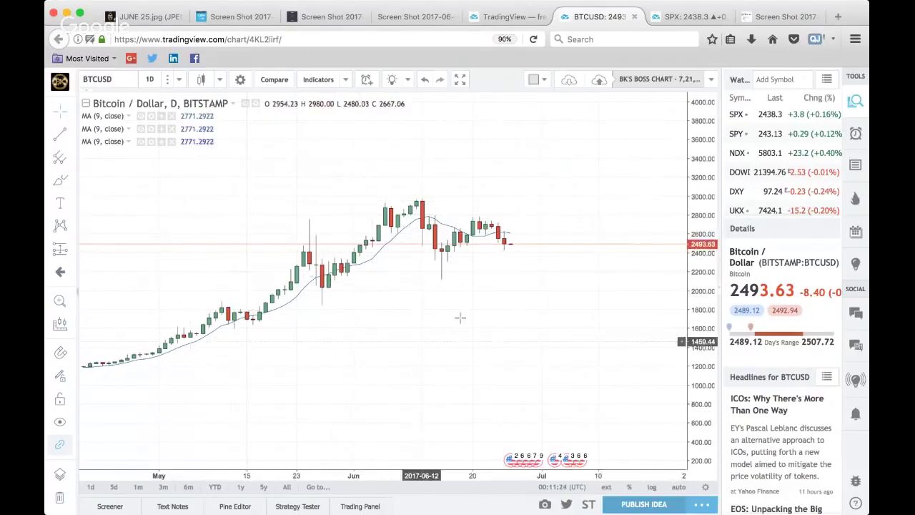
Collapse the watchlist and details sidebar, expand it again, and leave it collapsed to give the chart more width.
left_click(720, 289)
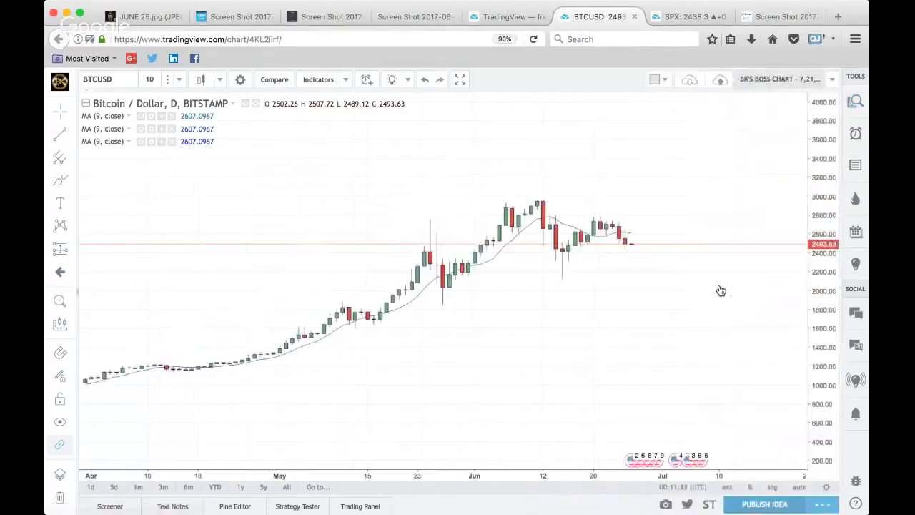
left_click(842, 287)
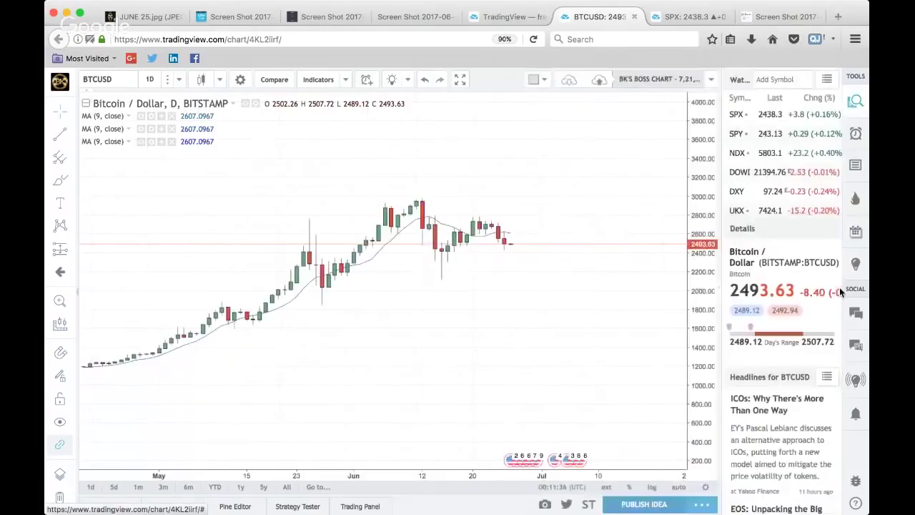
left_click(721, 290)
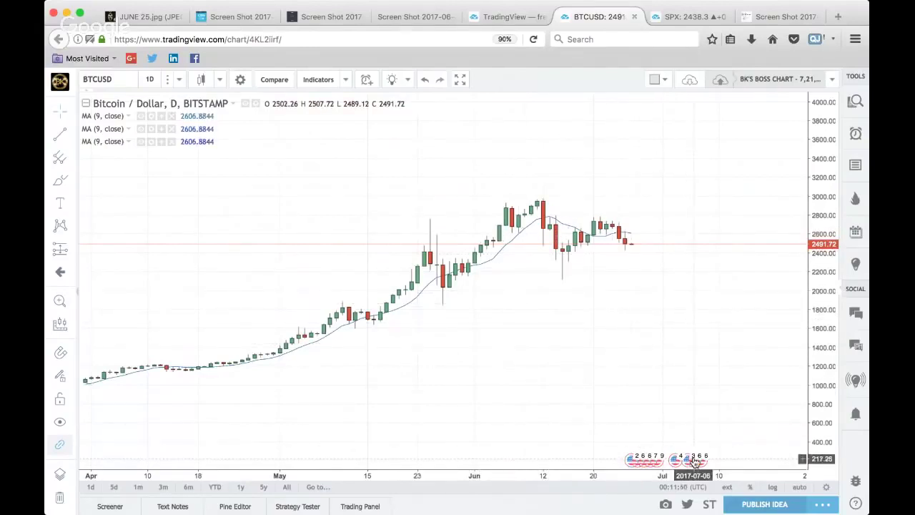
Review the late-June USD economic events on the timeline and hide all events on the chart.
left_click(642, 459)
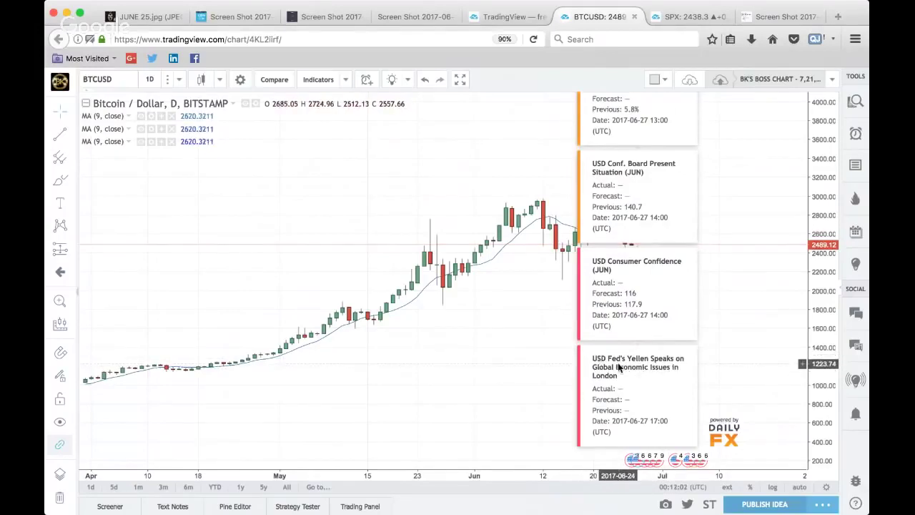
scroll(618, 366, "up", 3)
scroll(618, 367, "down", 8)
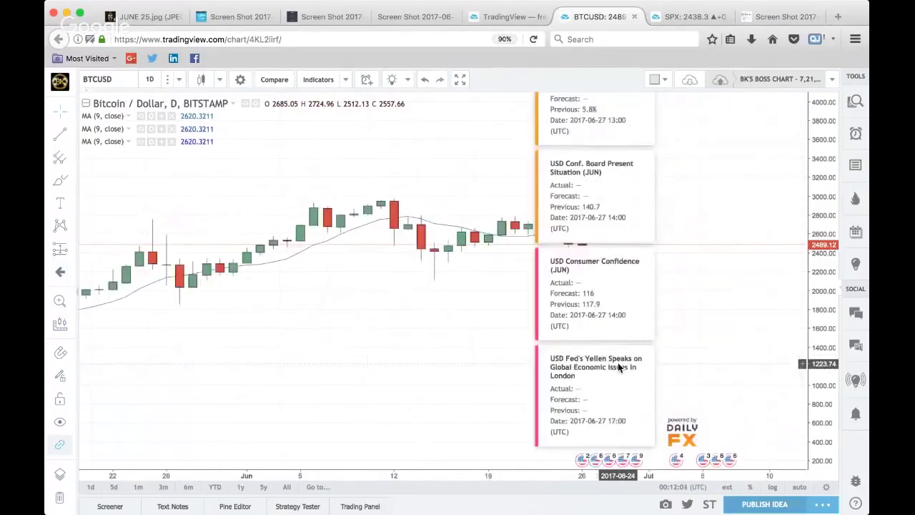
scroll(619, 367, "up", 5)
scroll(618, 367, "down", 3)
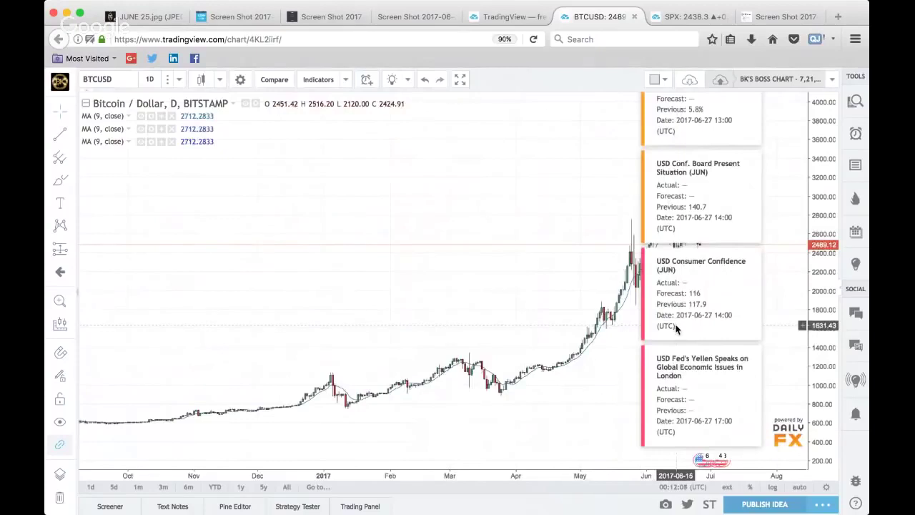
right_click(699, 460)
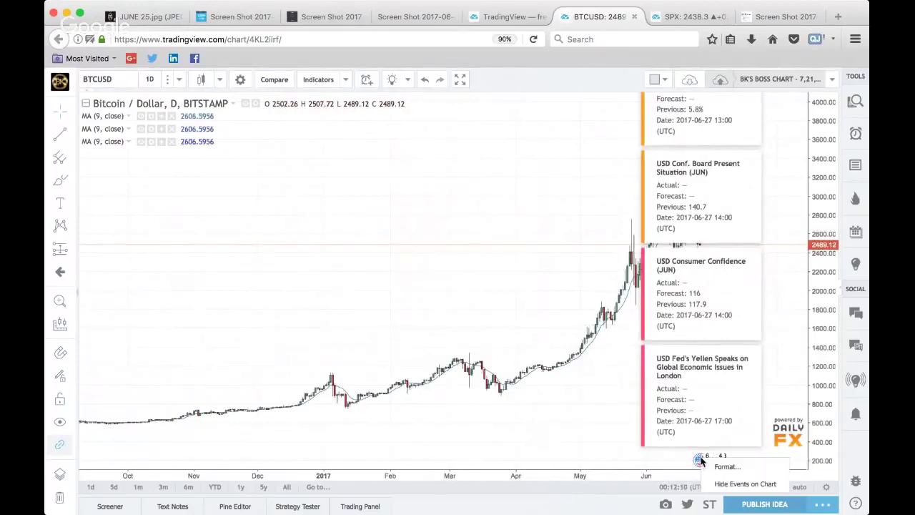
left_click(735, 484)
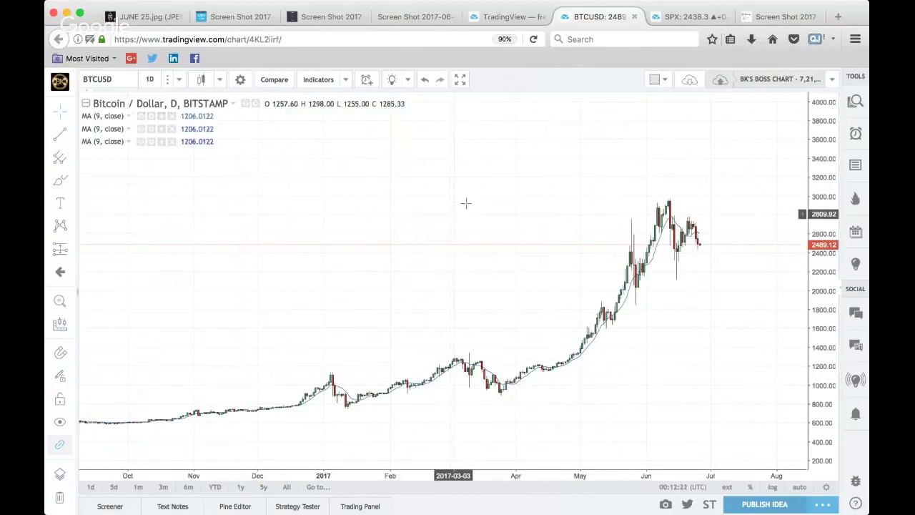
right_click(511, 228)
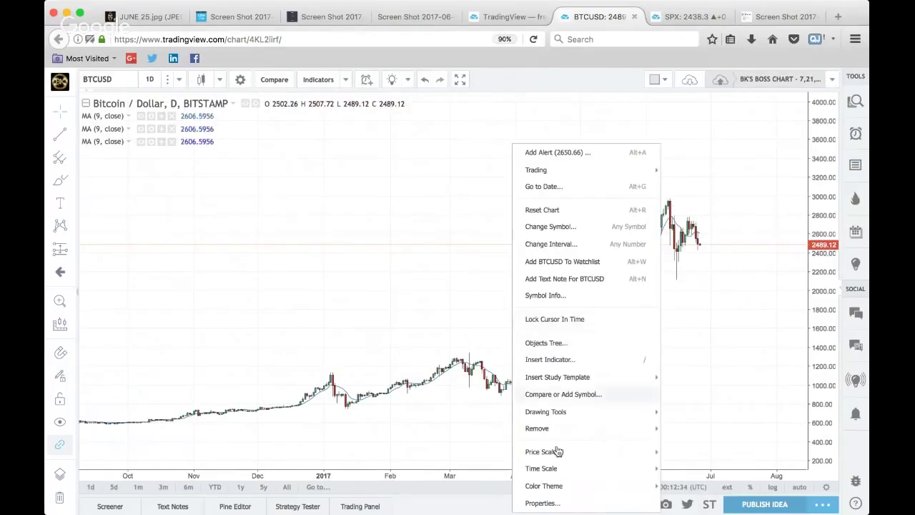
mouse_move(564, 469)
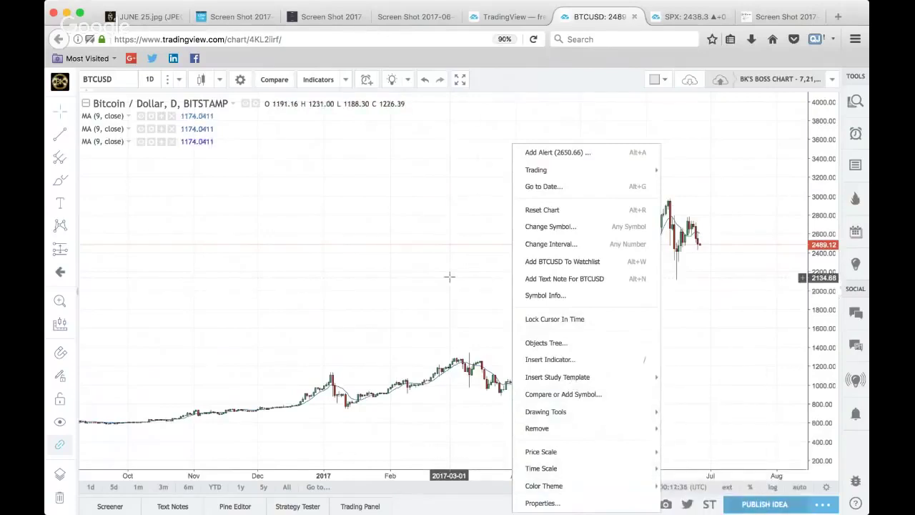
left_click(447, 235)
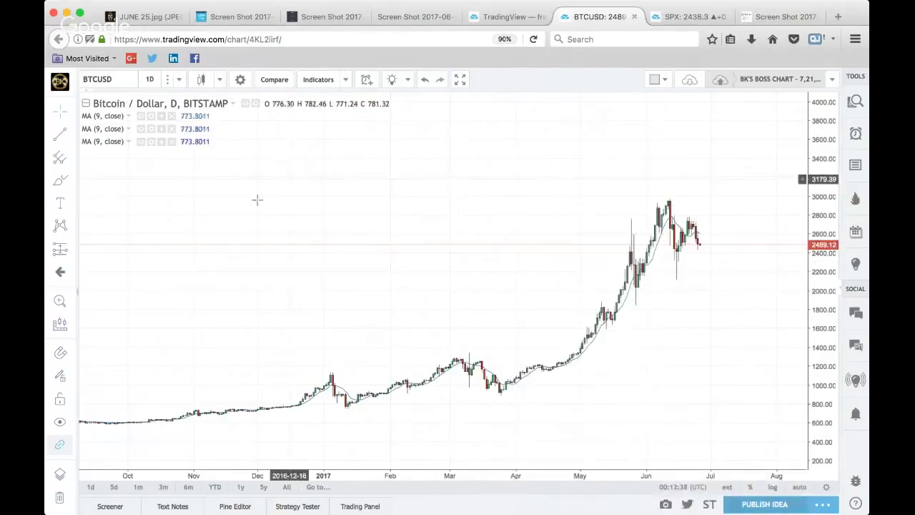
Apply the Black color theme to the chart.
right_click(452, 246)
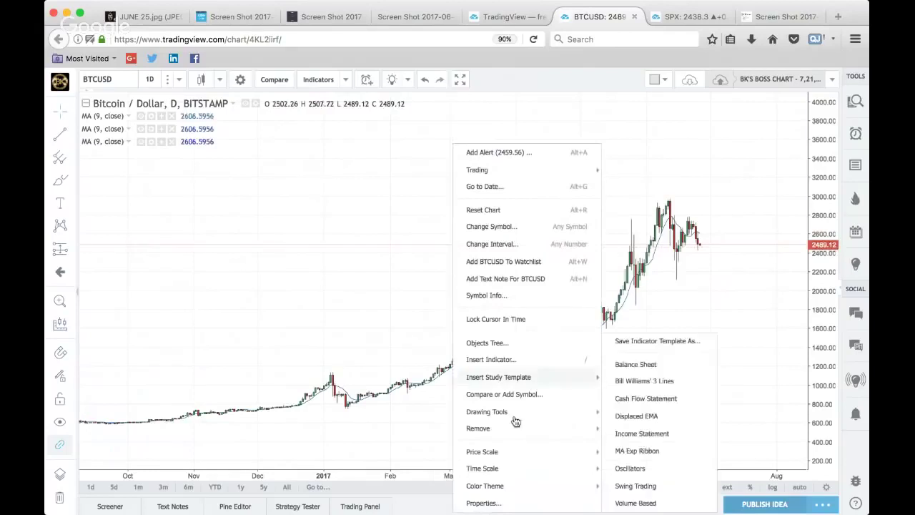
mouse_move(498, 478)
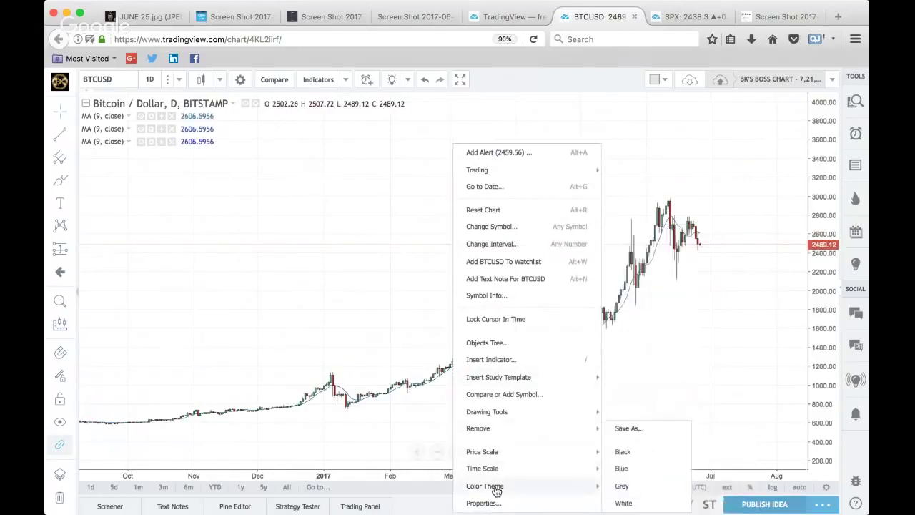
left_click(644, 457)
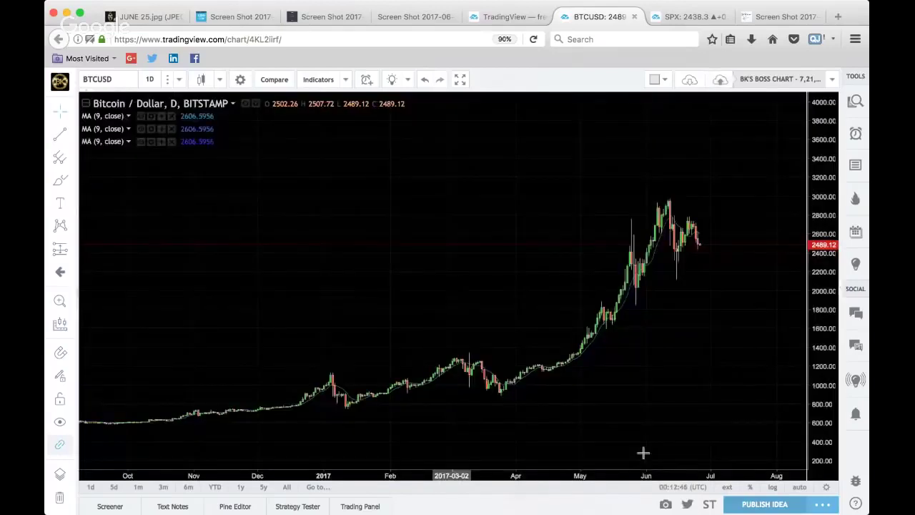
Save the chart's current color theme under the name "black".
right_click(643, 452)
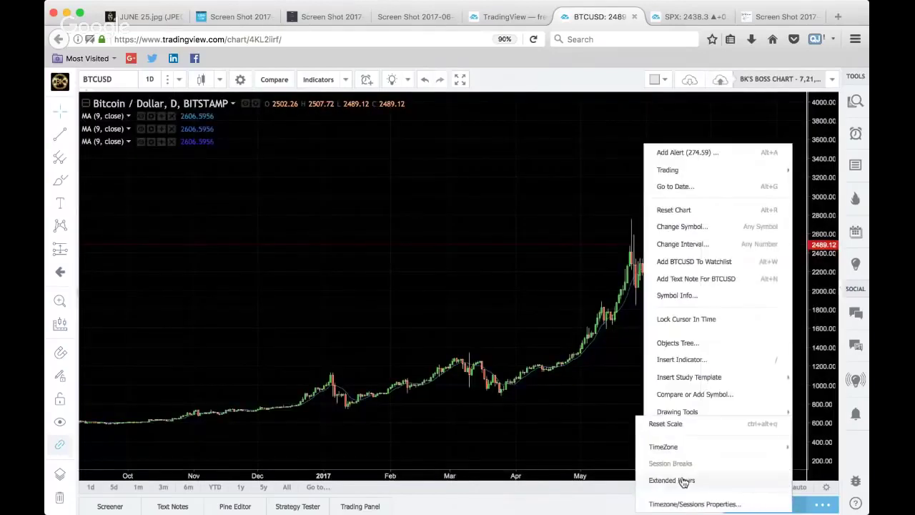
left_click(587, 405)
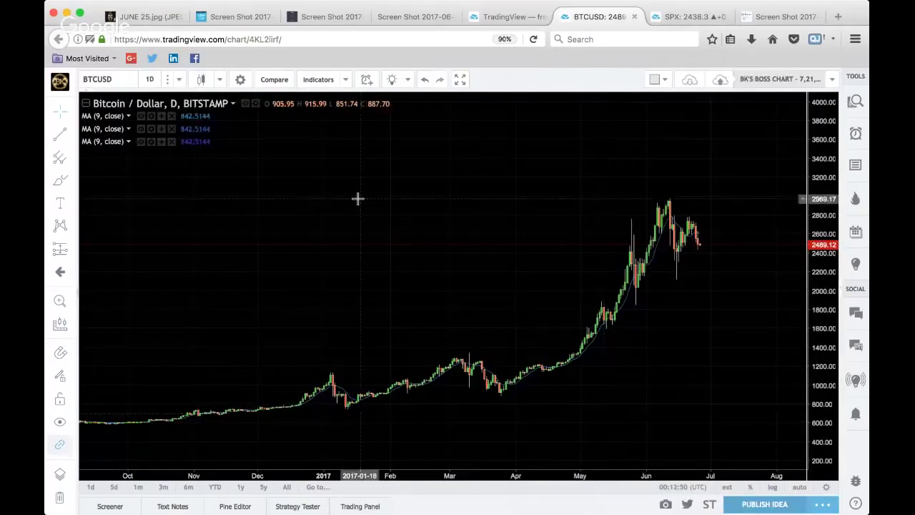
right_click(403, 229)
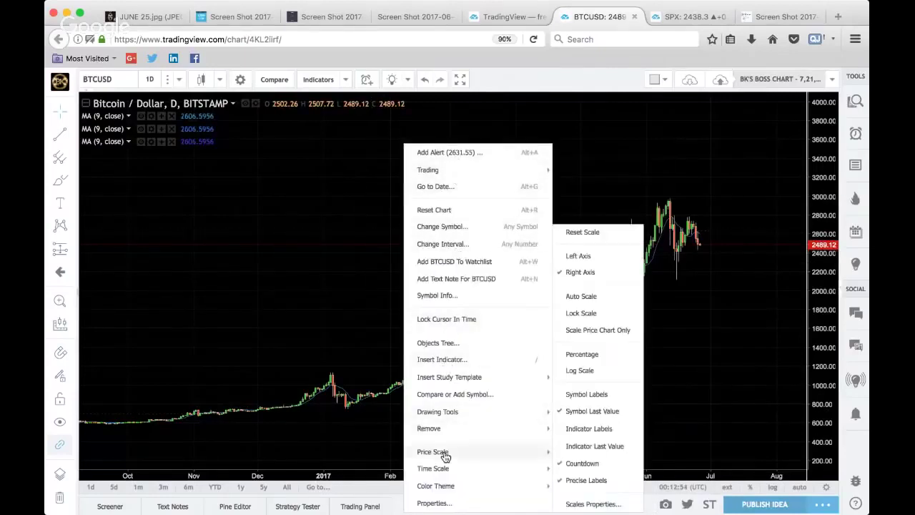
mouse_move(443, 475)
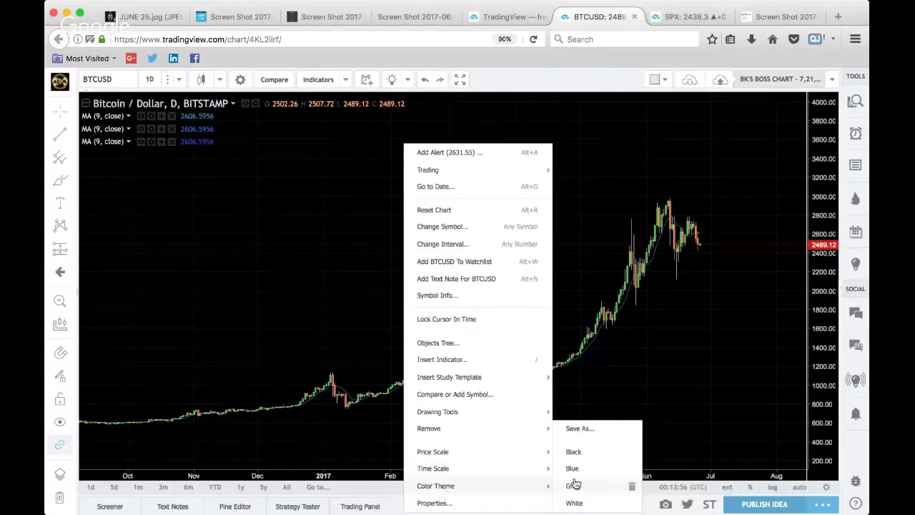
left_click(579, 428)
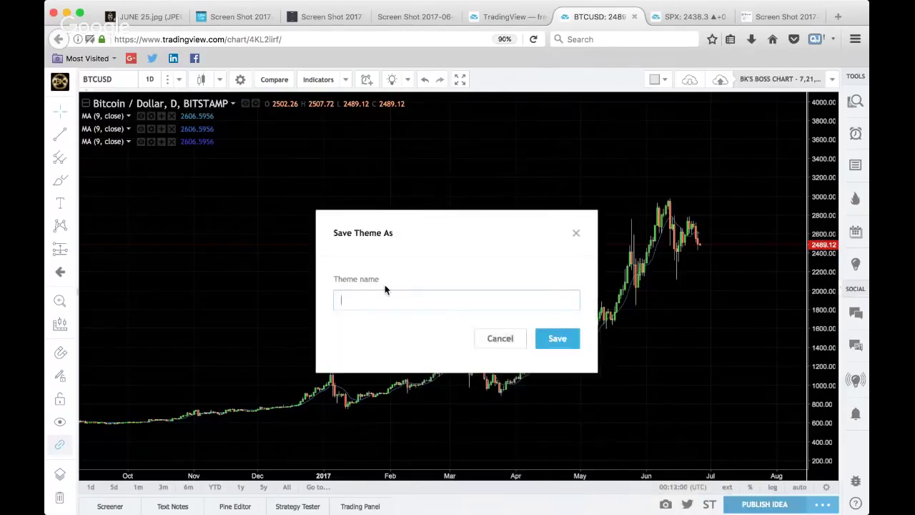
type("black")
key("Return")
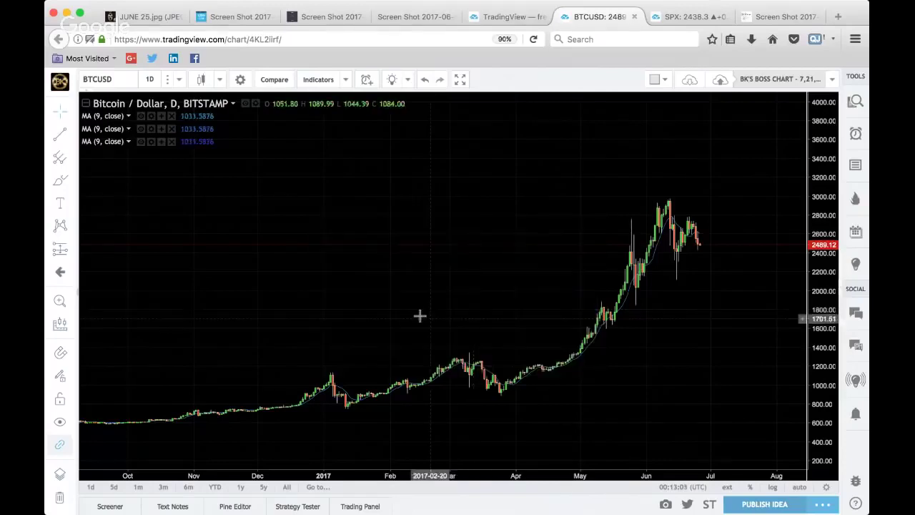
Switch the chart's color theme to Blue.
right_click(468, 314)
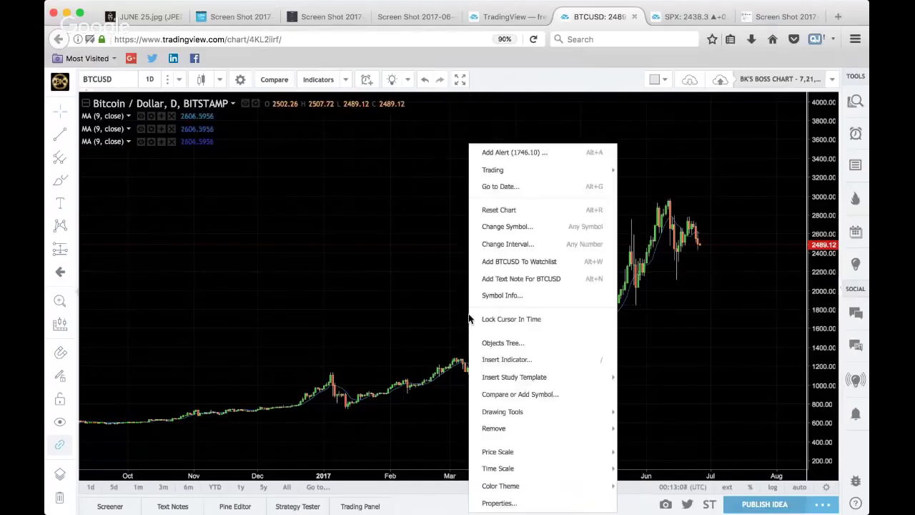
mouse_move(531, 461)
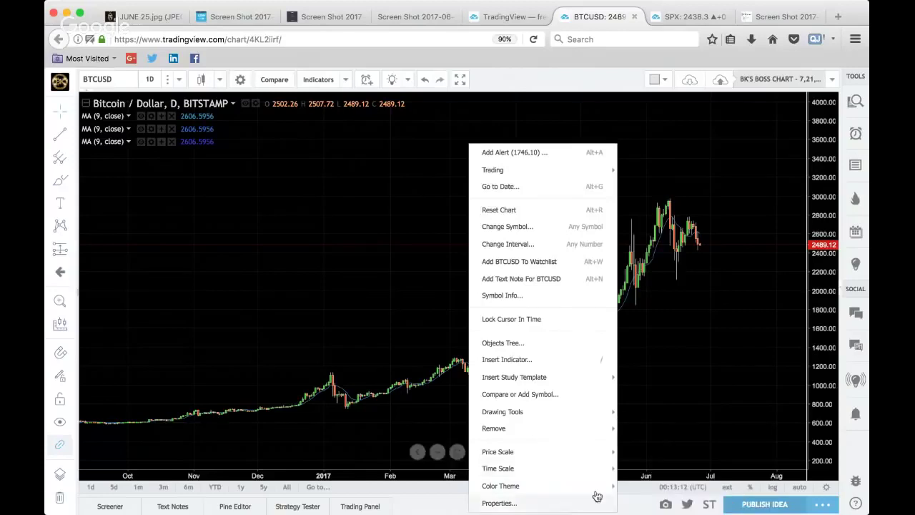
mouse_move(596, 487)
left_click(665, 468)
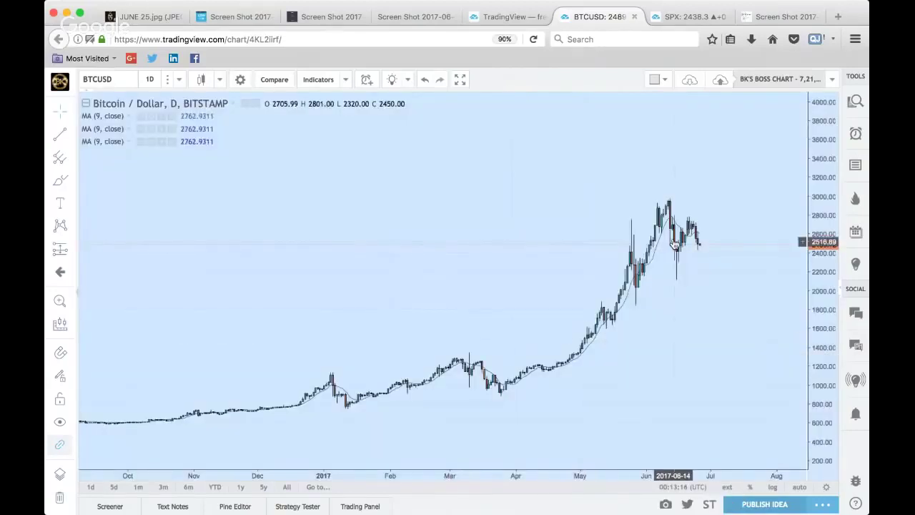
Switch the chart's color theme from Blue back to Black.
right_click(466, 269)
mouse_move(526, 466)
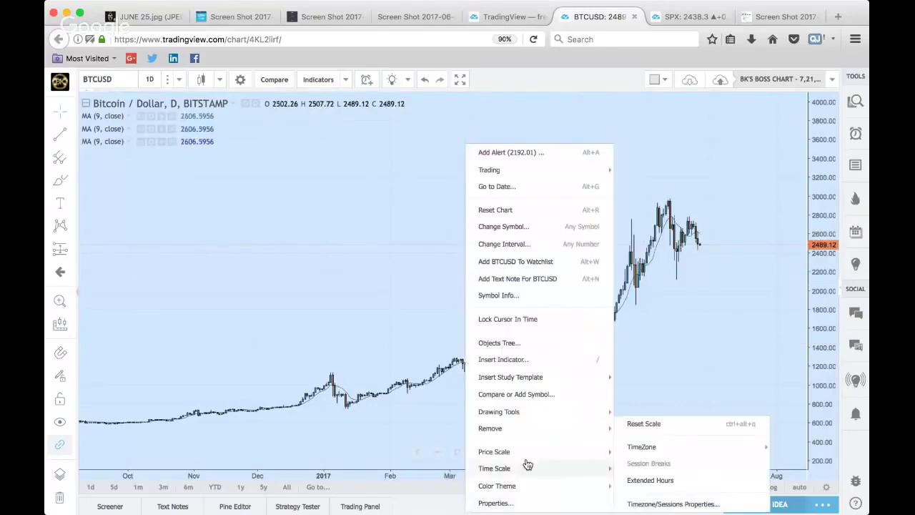
mouse_move(535, 485)
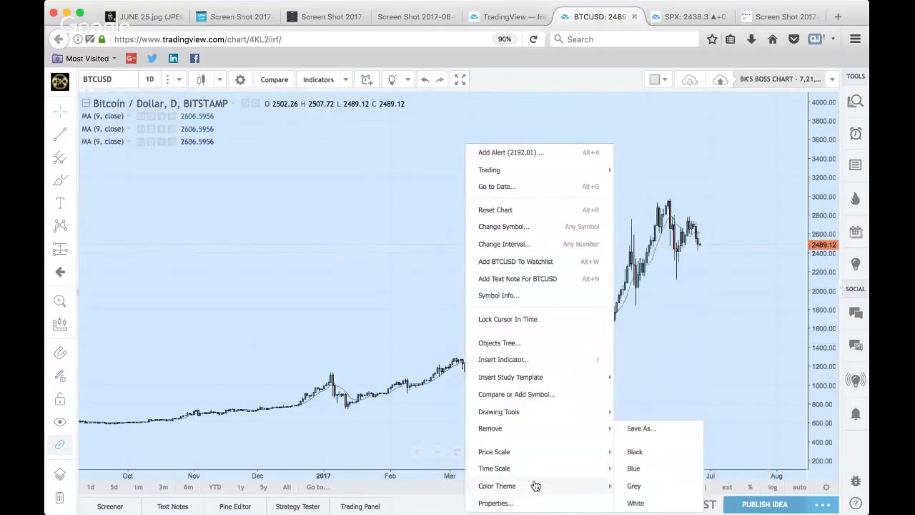
left_click(657, 452)
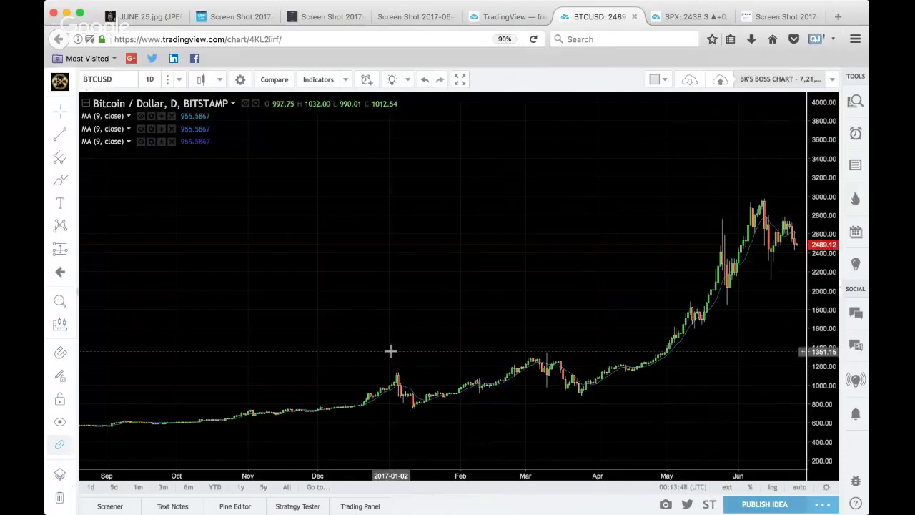
Search the symbol list for ETH and look through the matching instruments.
left_click(122, 80)
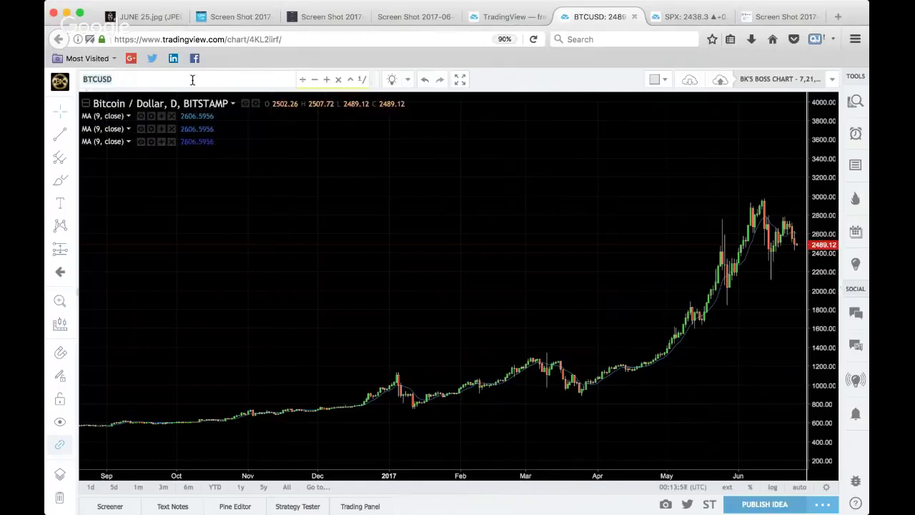
type("ET")
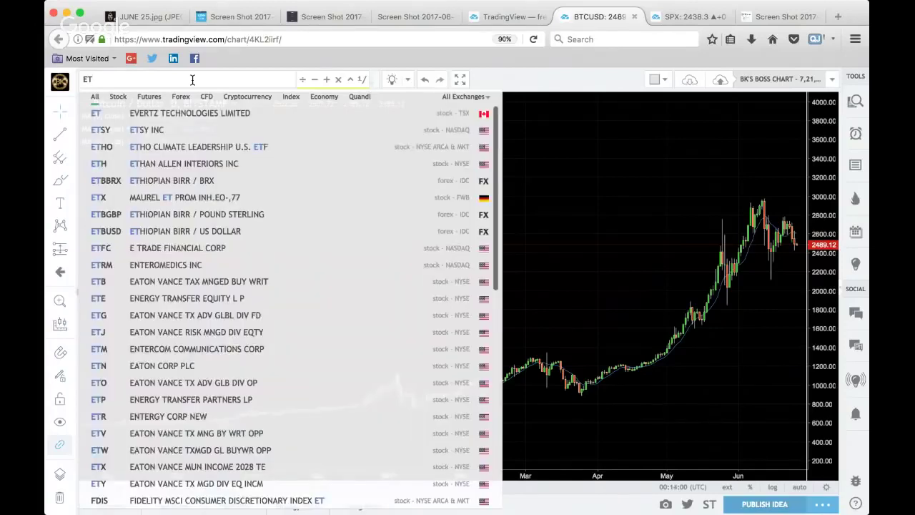
type("H")
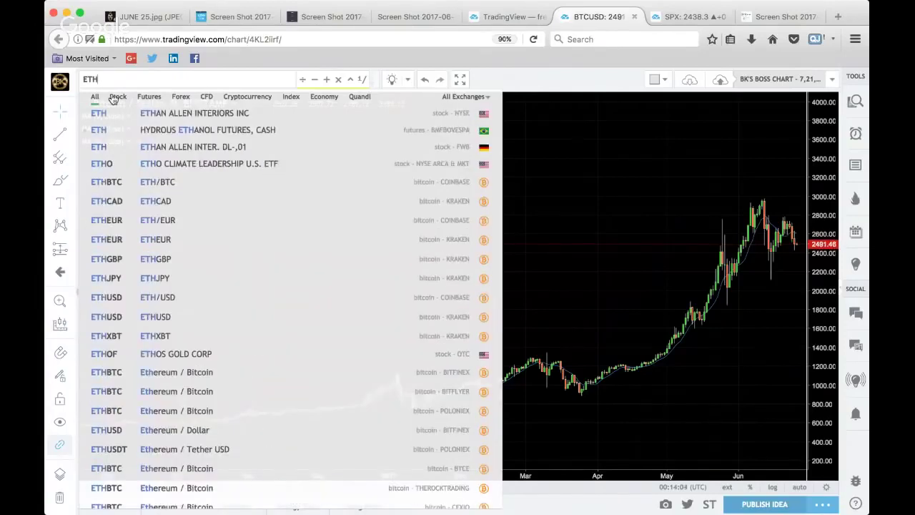
scroll(204, 193, "down", 3)
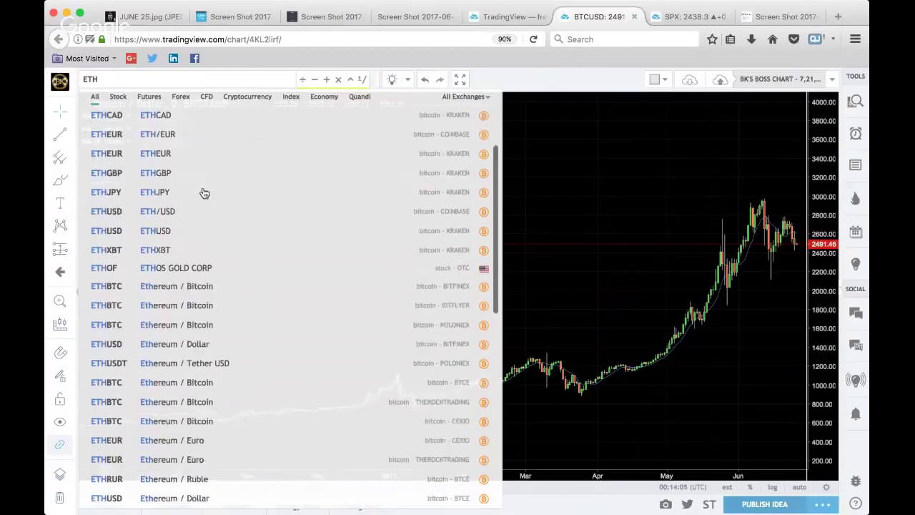
scroll(203, 193, "down", 10)
scroll(204, 193, "up", 13)
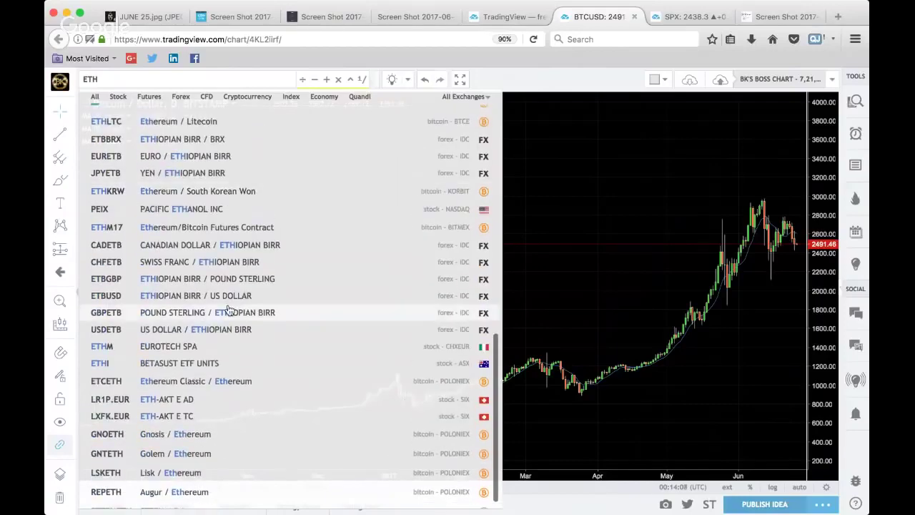
scroll(276, 215, "down", 10)
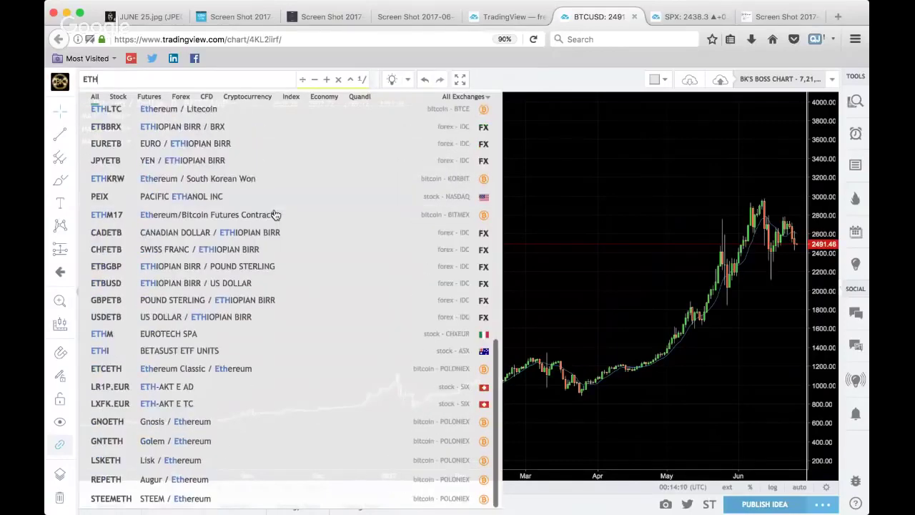
scroll(275, 215, "up", 12)
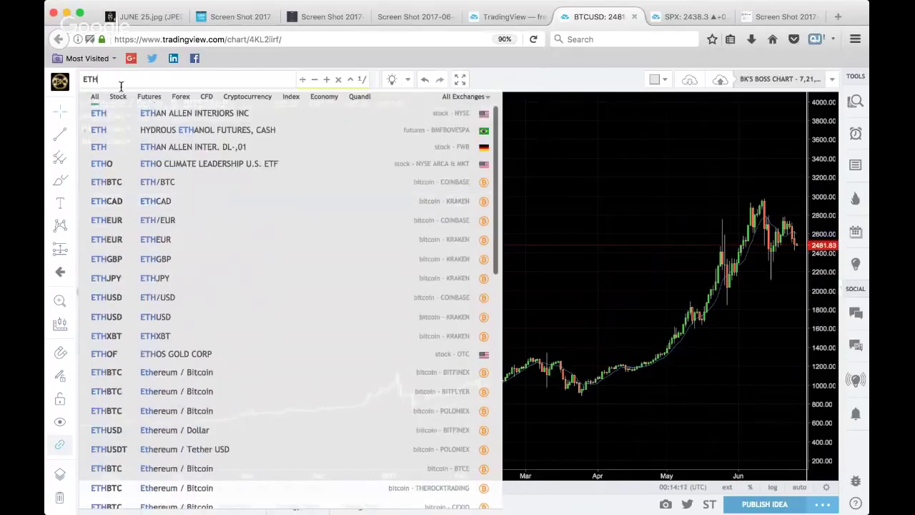
Narrow the ETH matches to cryptocurrencies and load the Coinbase ETHBTC chart, dismissing the advertisement over it.
left_click(115, 97)
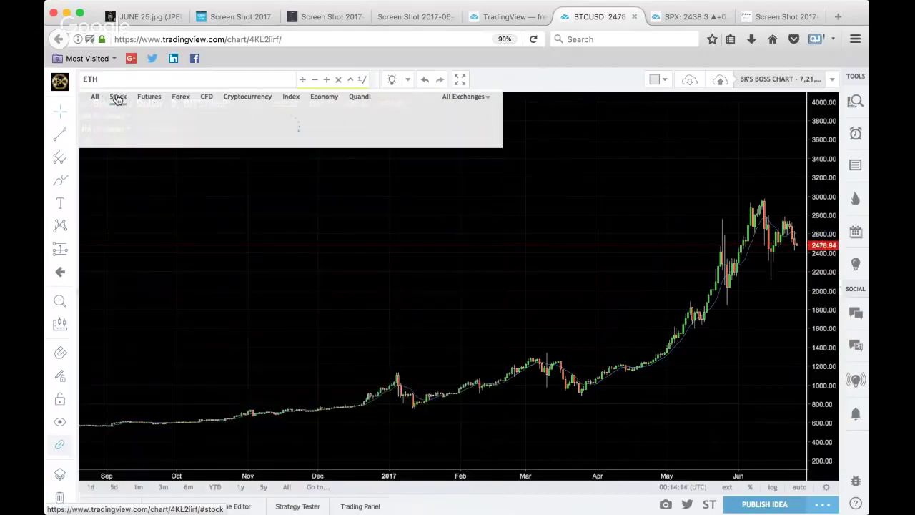
left_click(183, 100)
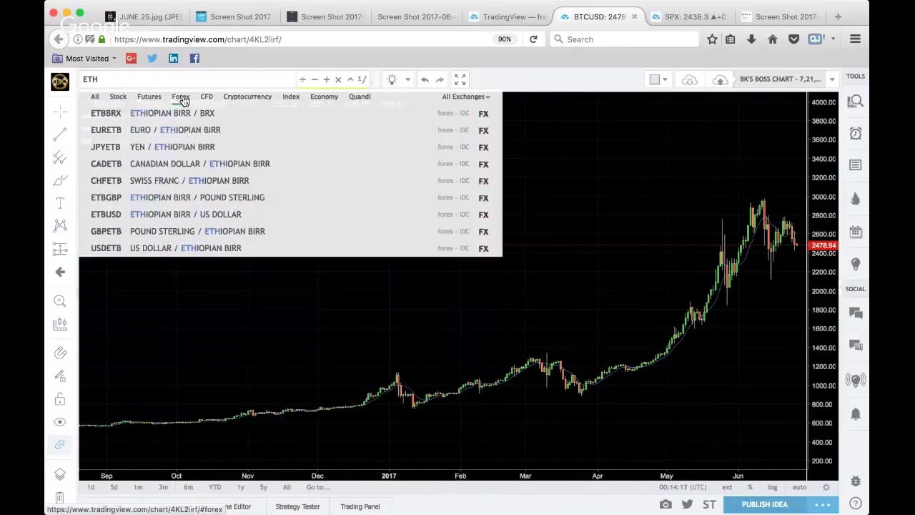
left_click(243, 99)
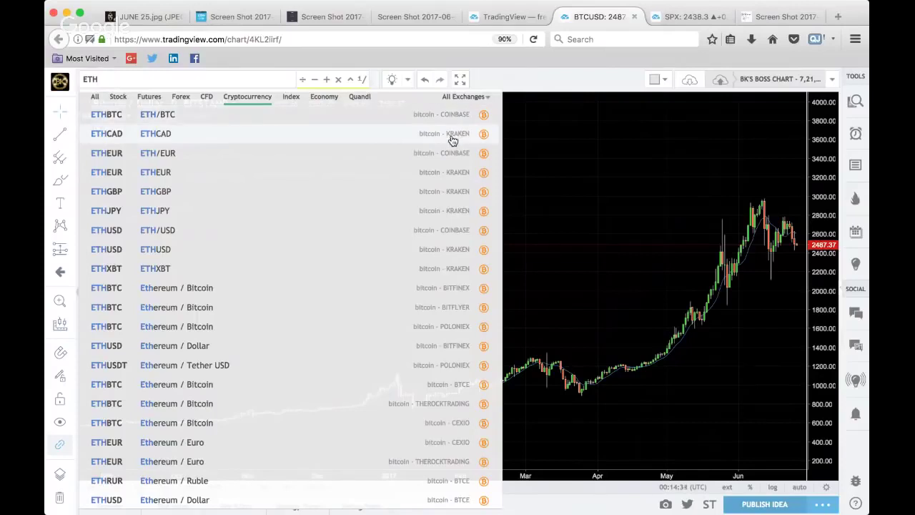
left_click(180, 116)
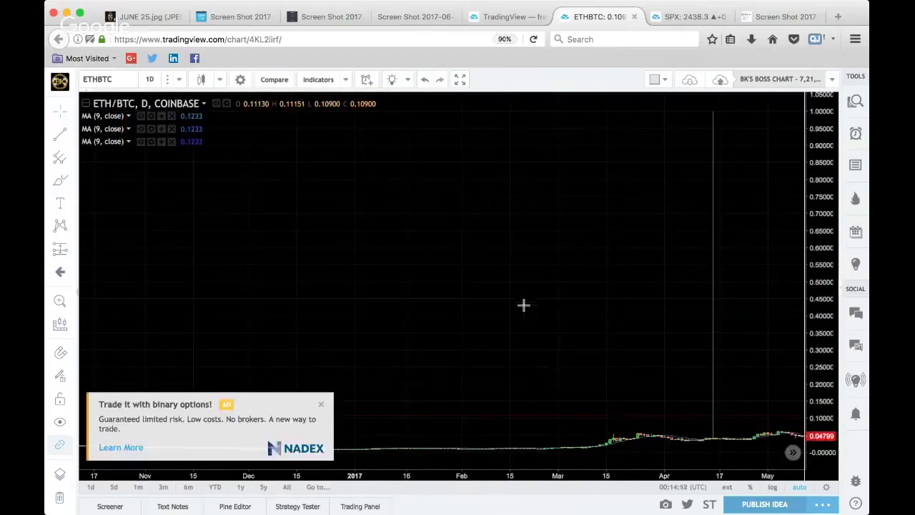
left_click(321, 404)
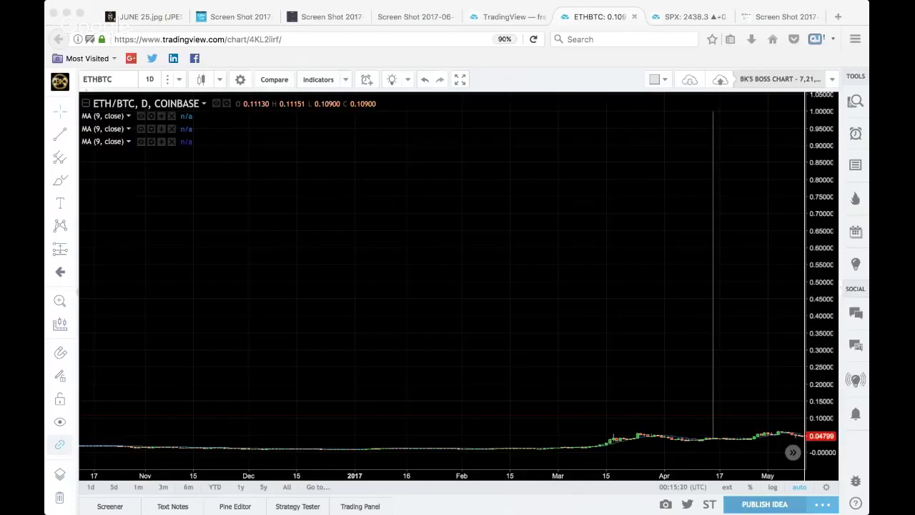
left_click(106, 191)
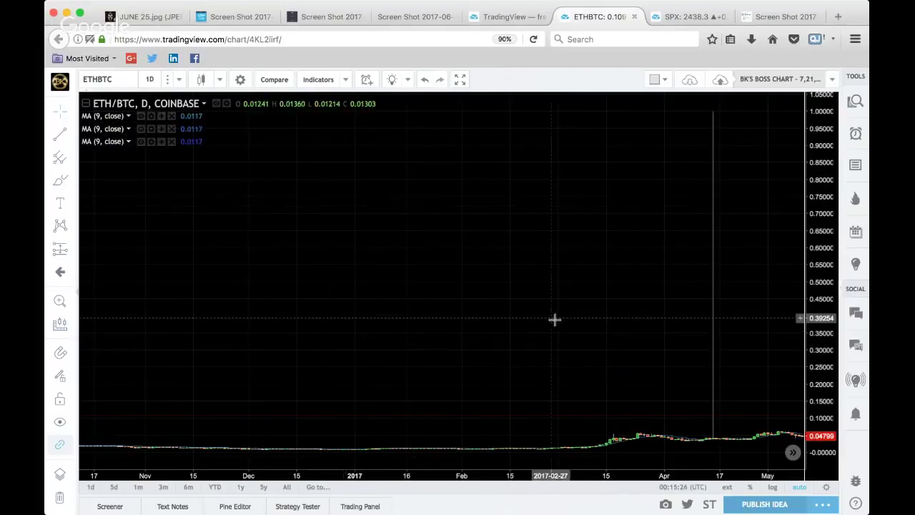
Set the first moving average's length to 7 and its line color to bright green.
left_click_drag(608, 325, 307, 272)
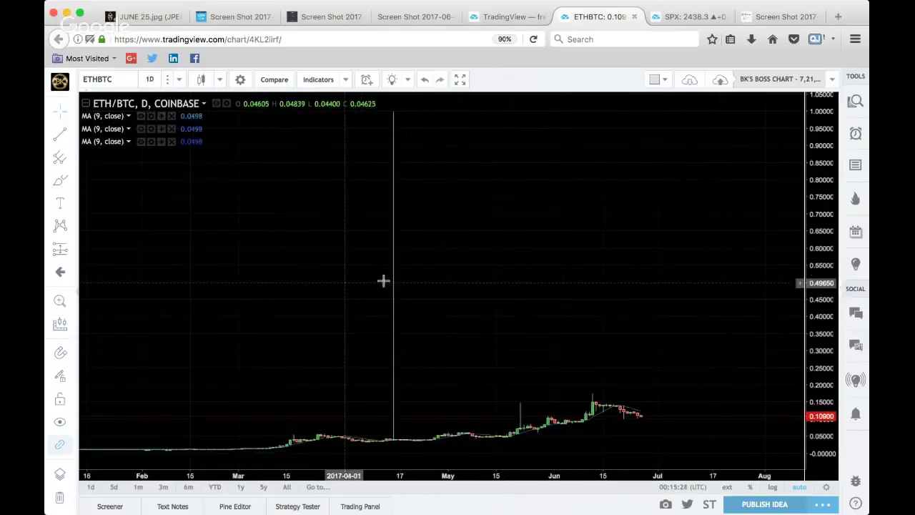
left_click(150, 117)
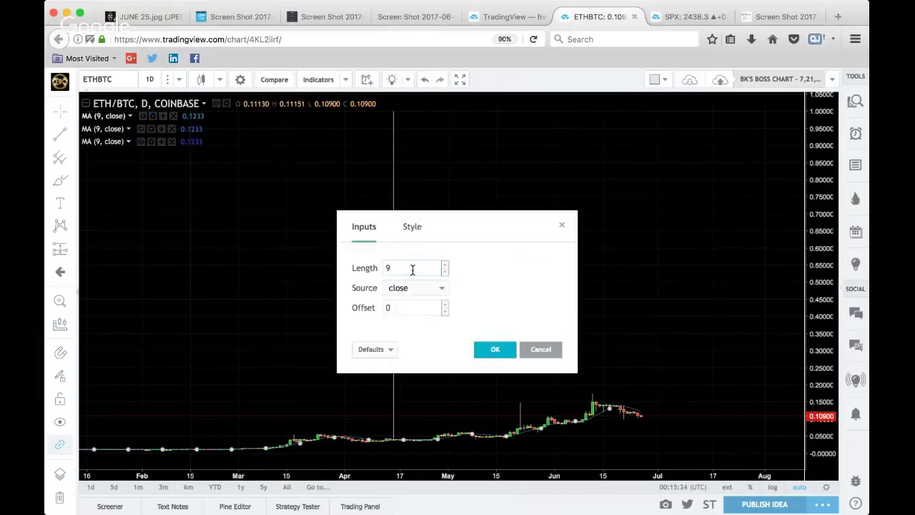
key("BackSpace")
type("7")
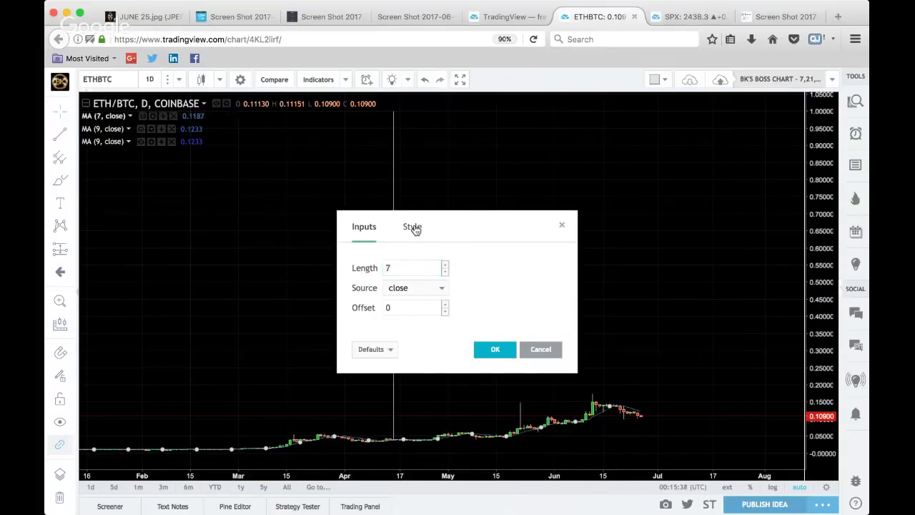
left_click(413, 227)
left_click(375, 267)
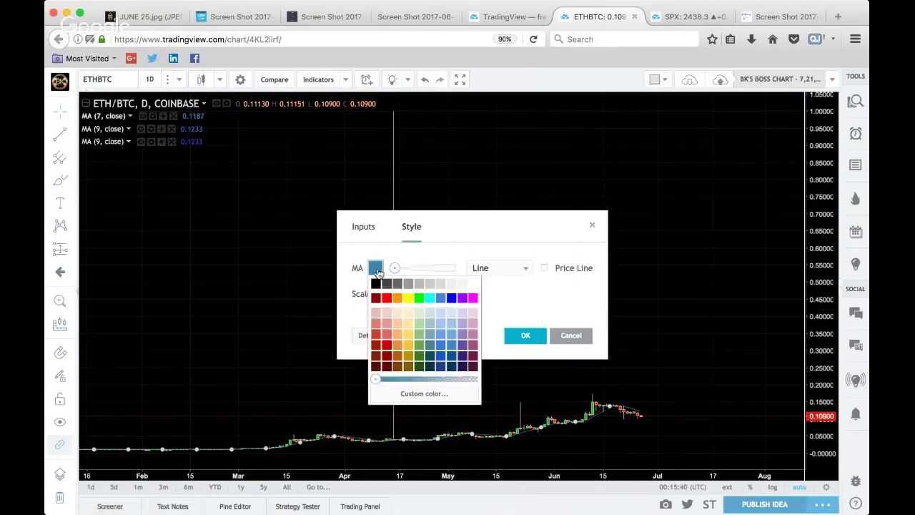
left_click(420, 297)
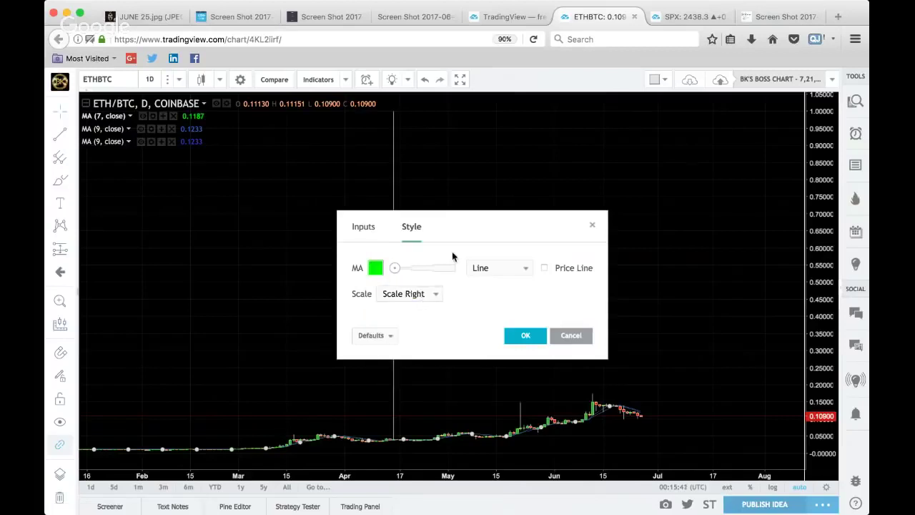
Thicken the green moving average line to the third width level, keep its price line off and apply the settings.
left_click(431, 268)
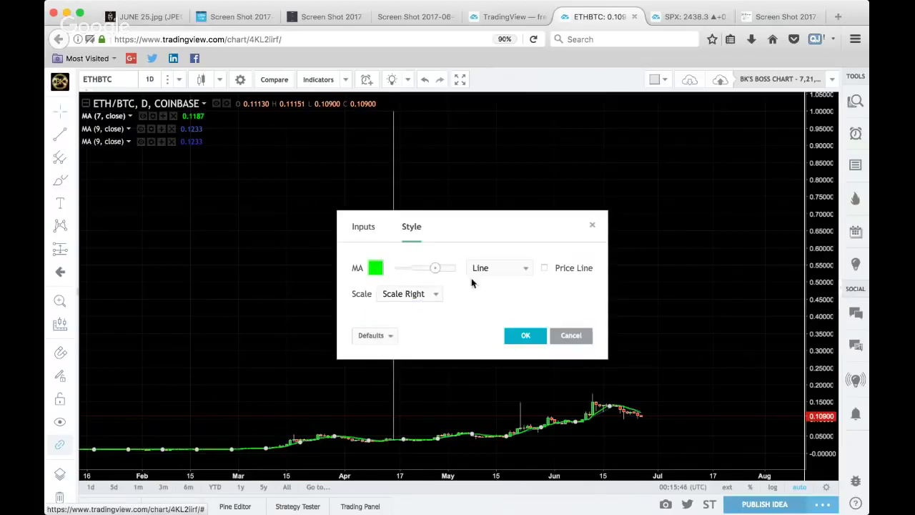
left_click(406, 268)
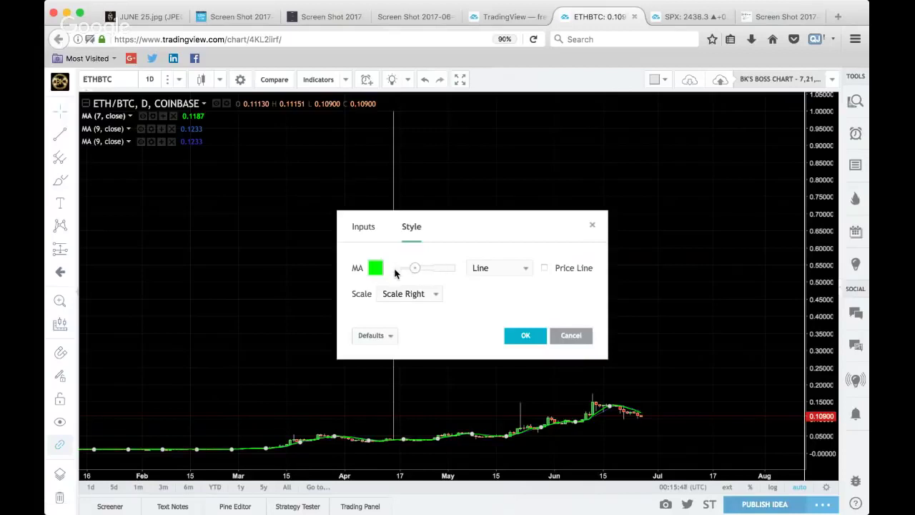
left_click(394, 268)
left_click_drag(395, 269, 433, 269)
left_click(544, 268)
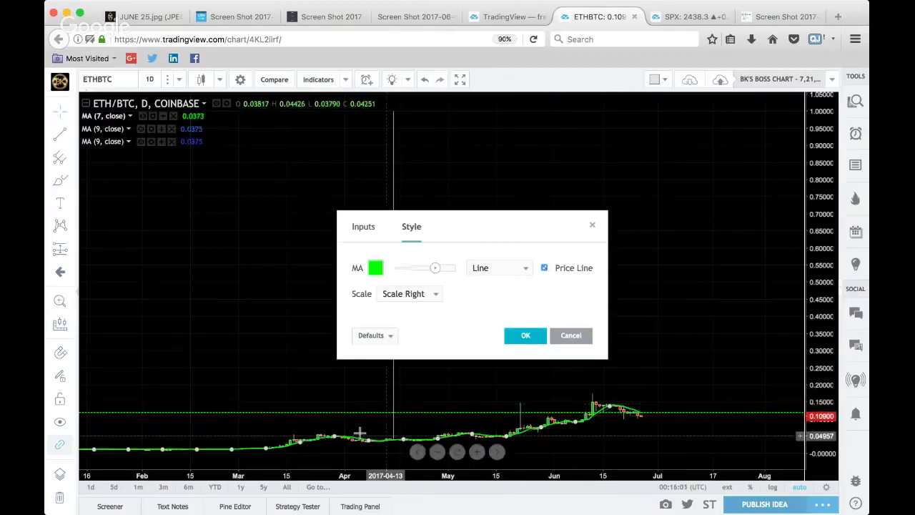
left_click(565, 273)
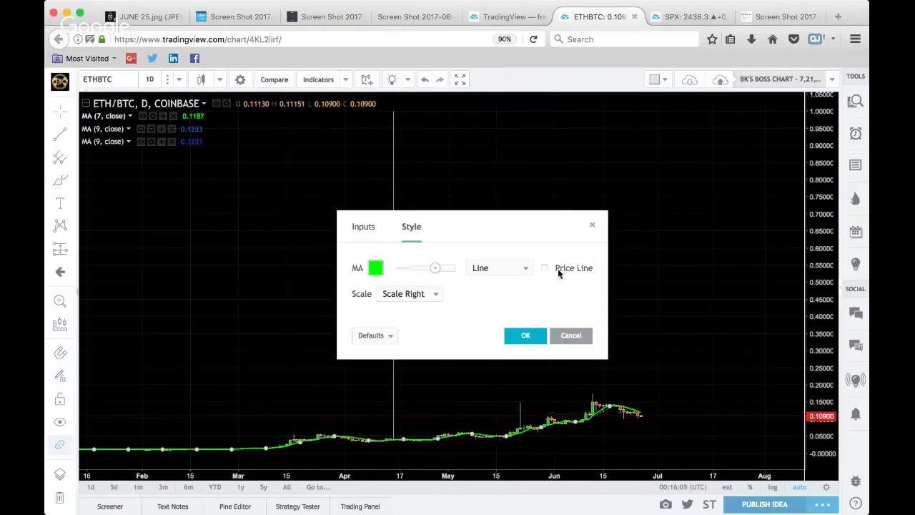
left_click(526, 336)
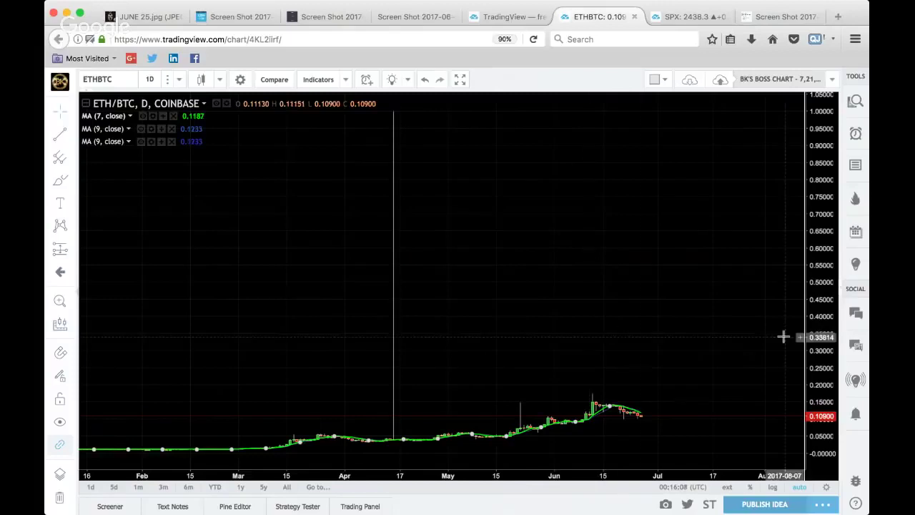
Turn off Auto Scale for the ETHBTC chart's price axis.
left_click_drag(621, 337, 593, 228)
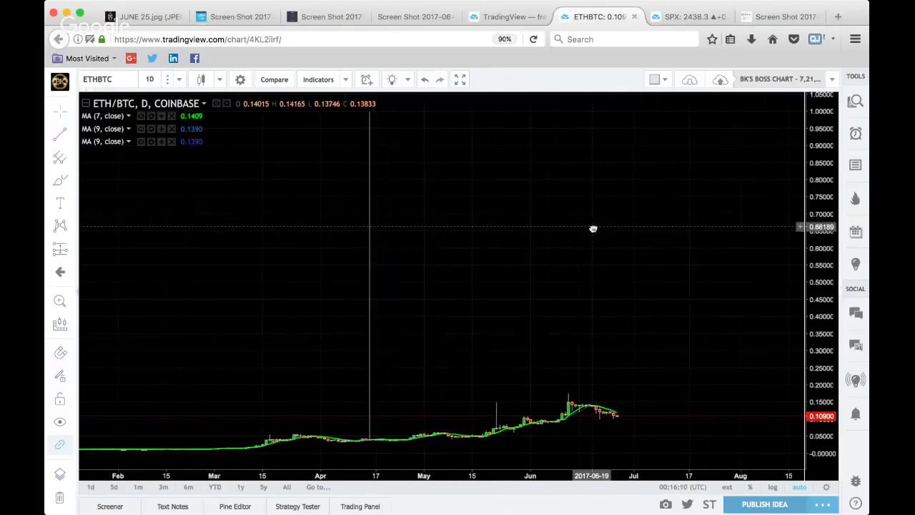
scroll(594, 304, "down", 3)
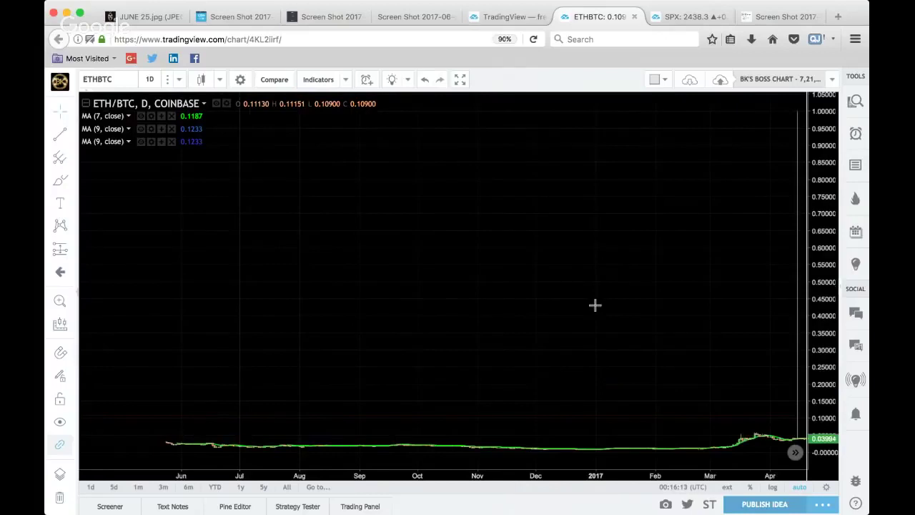
scroll(594, 305, "up", 3)
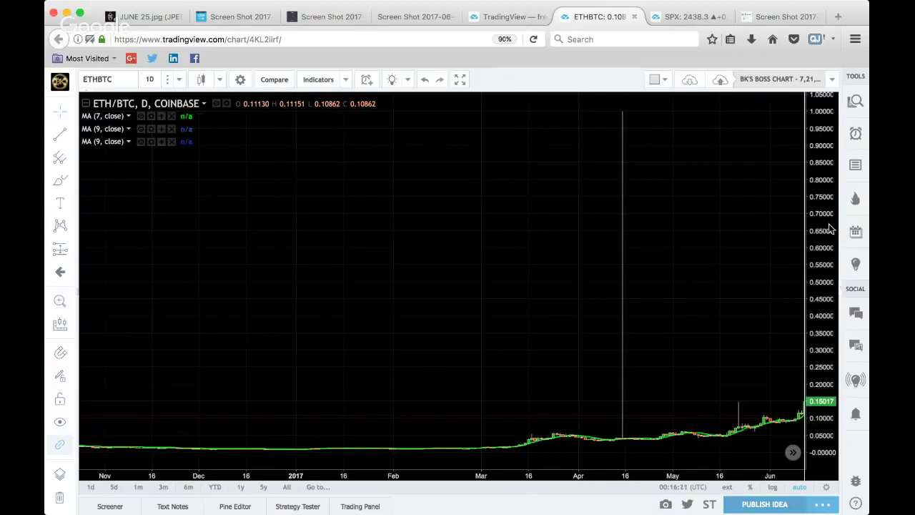
left_click_drag(830, 227, 825, 254)
right_click(825, 256)
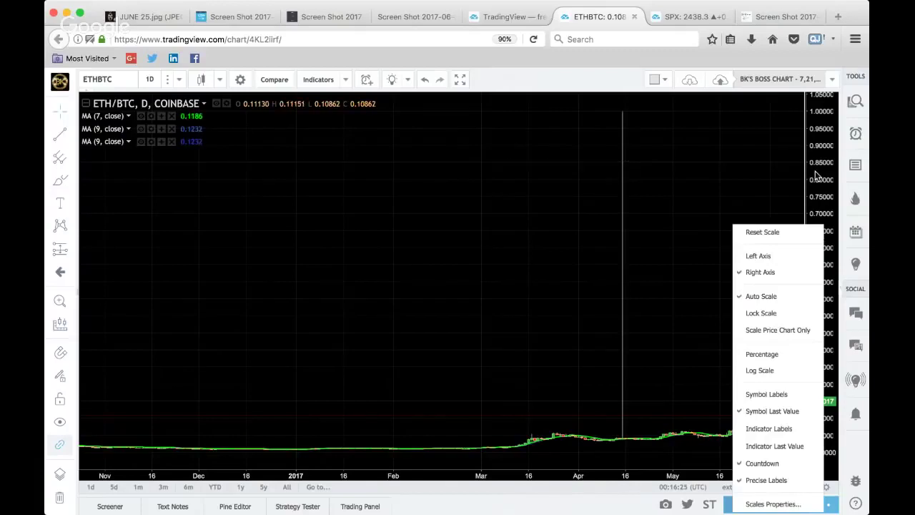
left_click(768, 296)
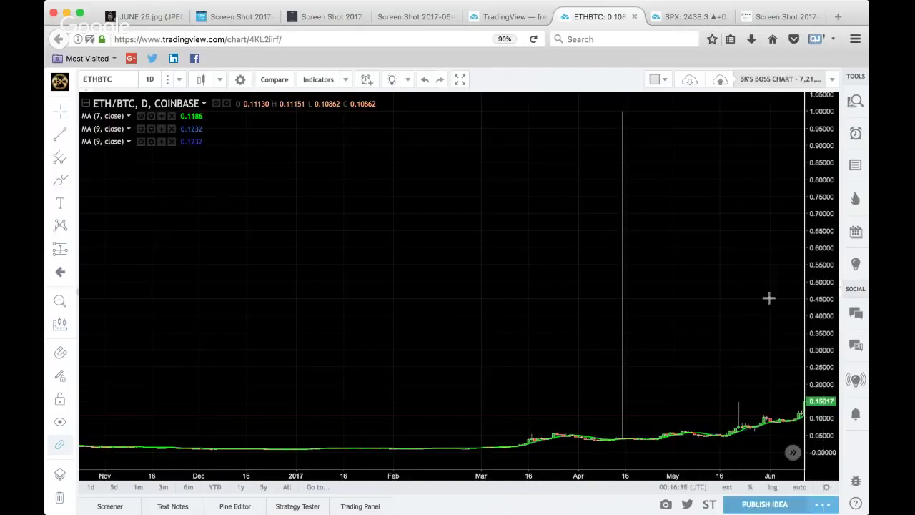
Compress the price axis manually so the ETHBTC chart spans about -0.2 to 1.2.
scroll(768, 297, "left", 10)
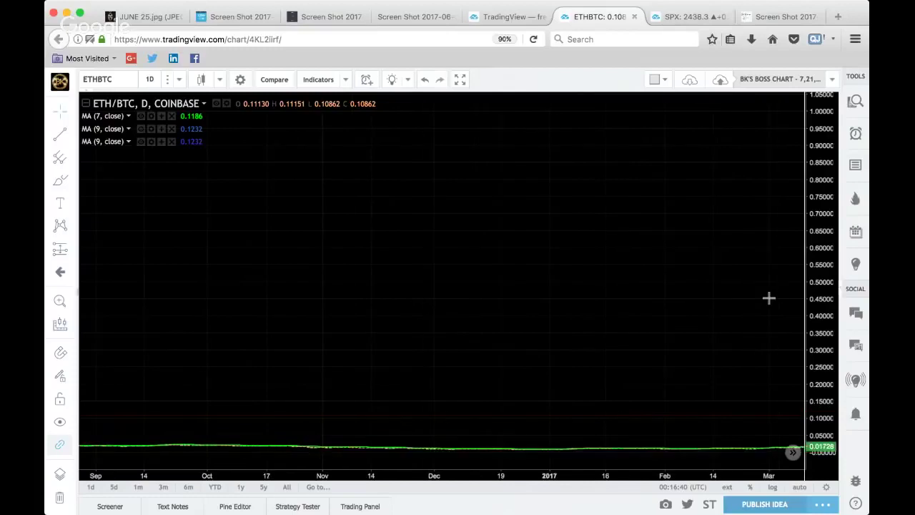
scroll(769, 297, "down", 5)
scroll(769, 298, "up", 5)
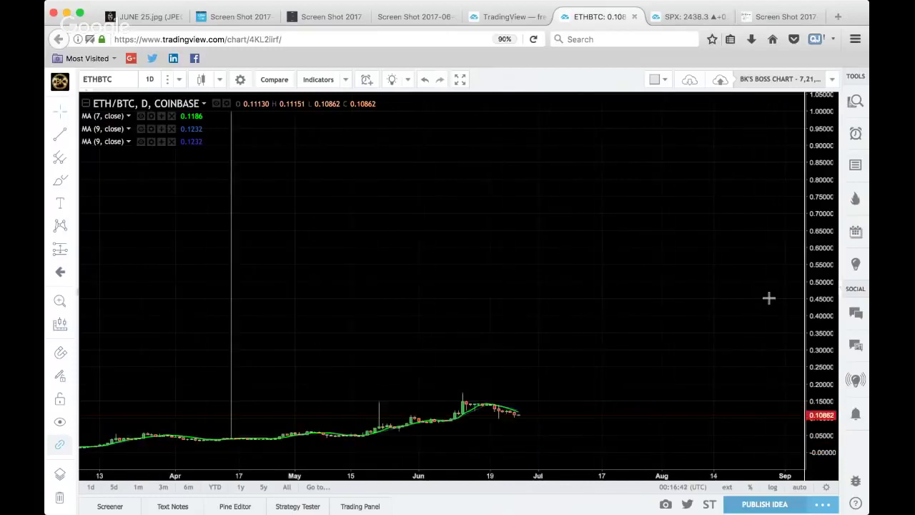
scroll(769, 298, "right", 5)
scroll(769, 298, "down", 3)
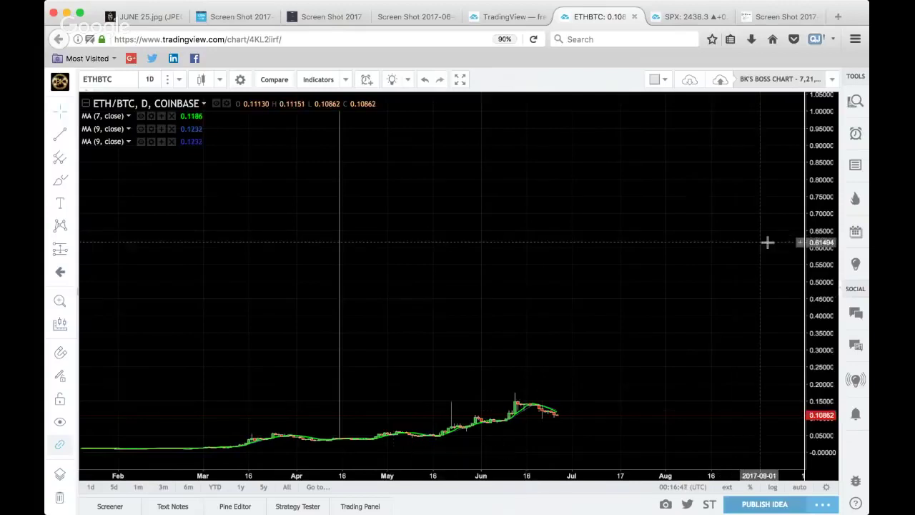
left_click_drag(817, 156, 812, 279)
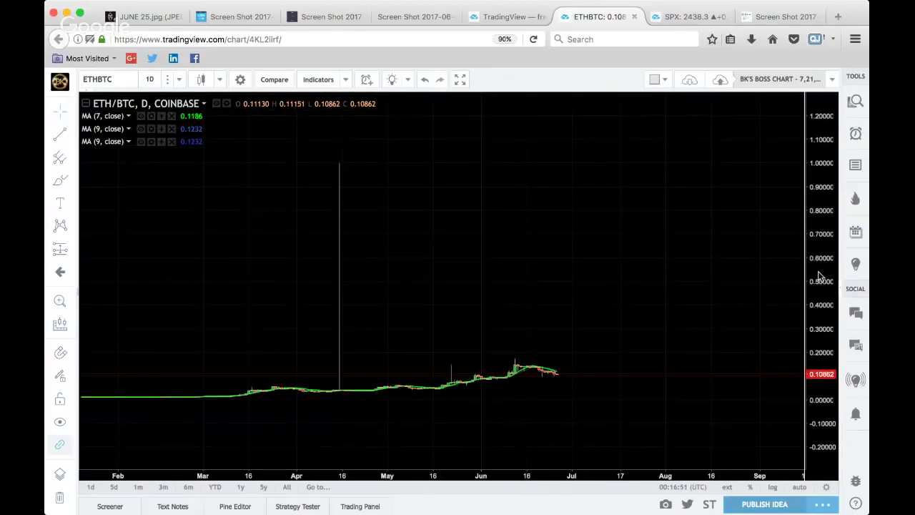
Turn Auto Scale back on for the price axis.
right_click(819, 278)
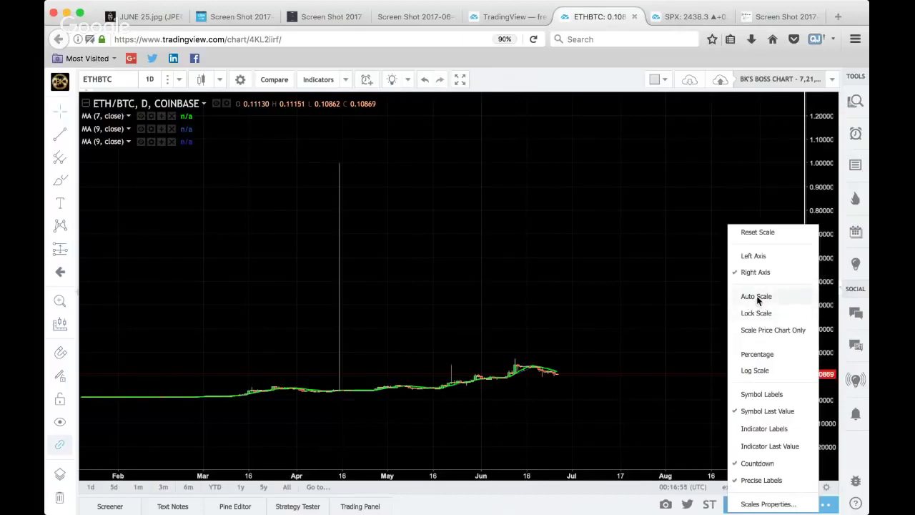
left_click(643, 266)
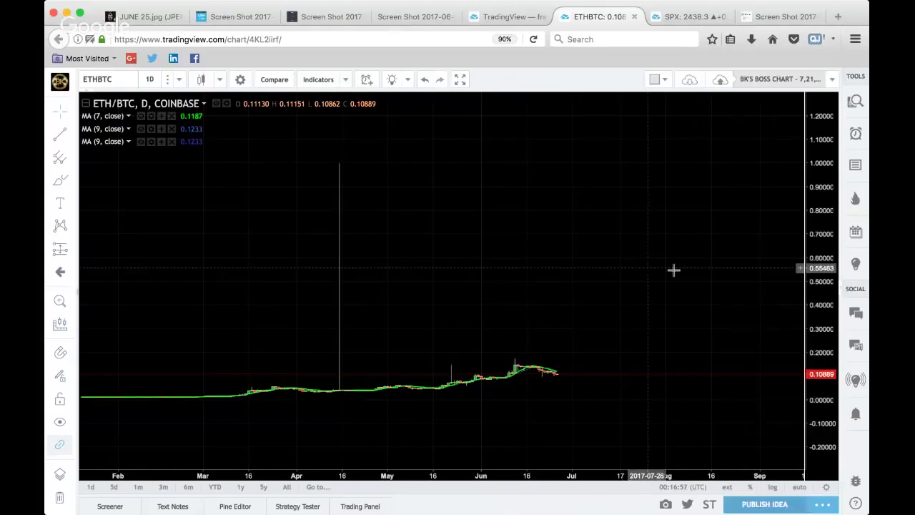
scroll(820, 277, "up", 2)
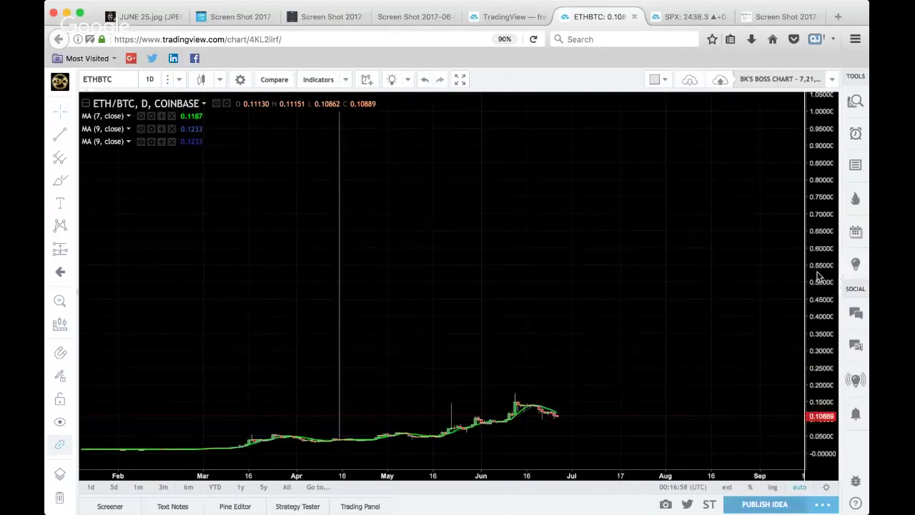
Examine how the price scale adapts across different ETHBTC date ranges, then stretch the price axis manually and reset it to automatic scaling.
scroll(666, 324, "up", 5)
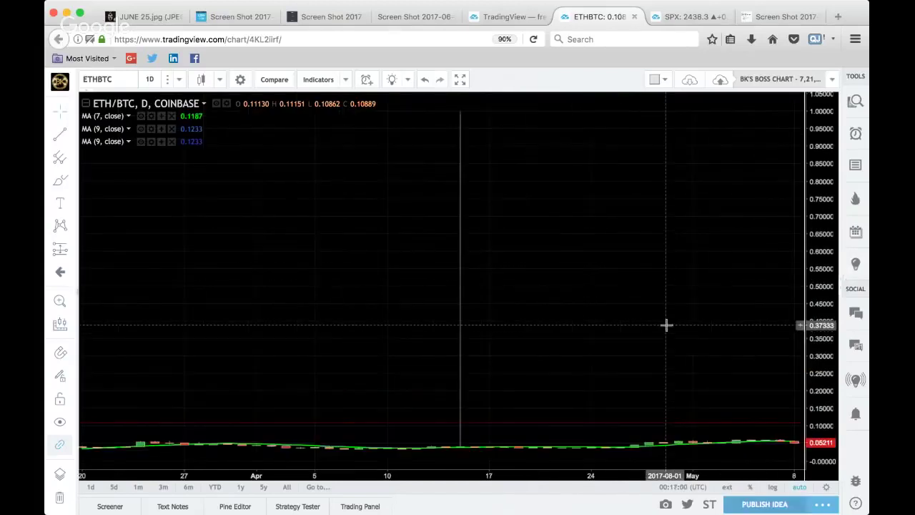
scroll(666, 325, "down", 4)
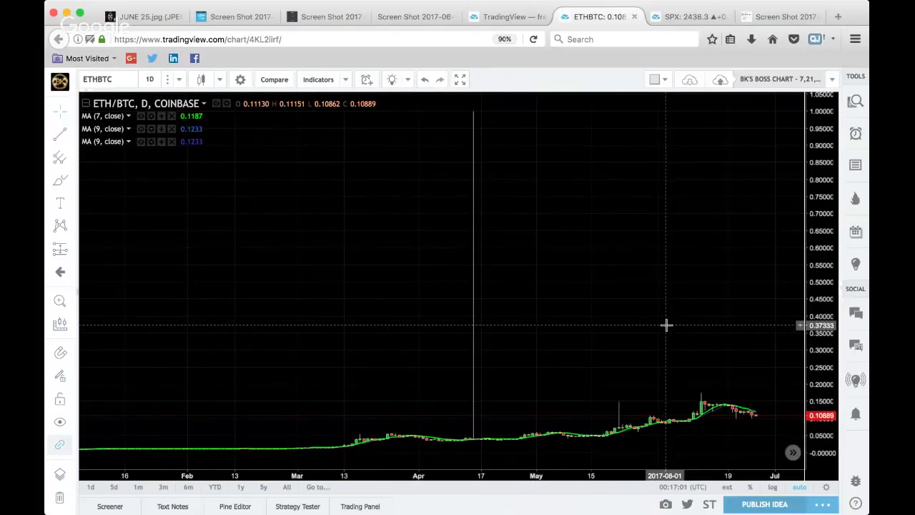
left_click_drag(666, 324, 223, 254)
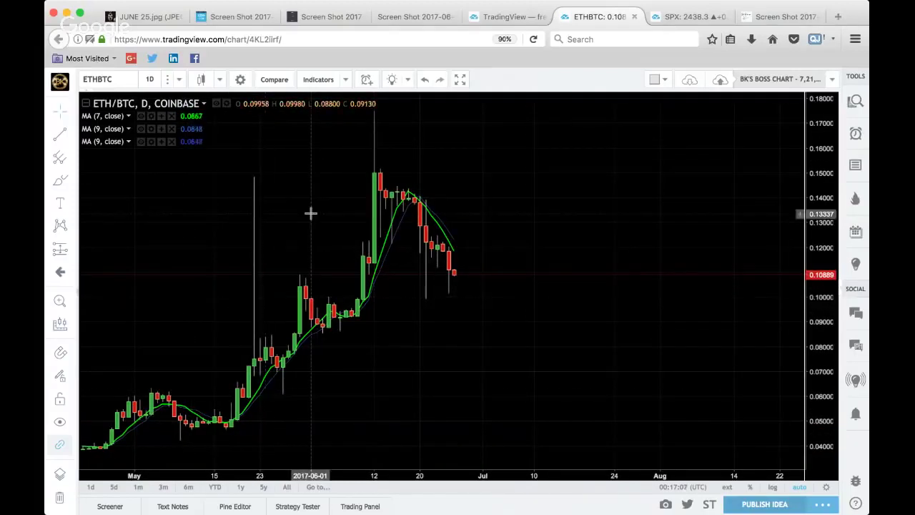
left_click_drag(310, 213, 427, 217)
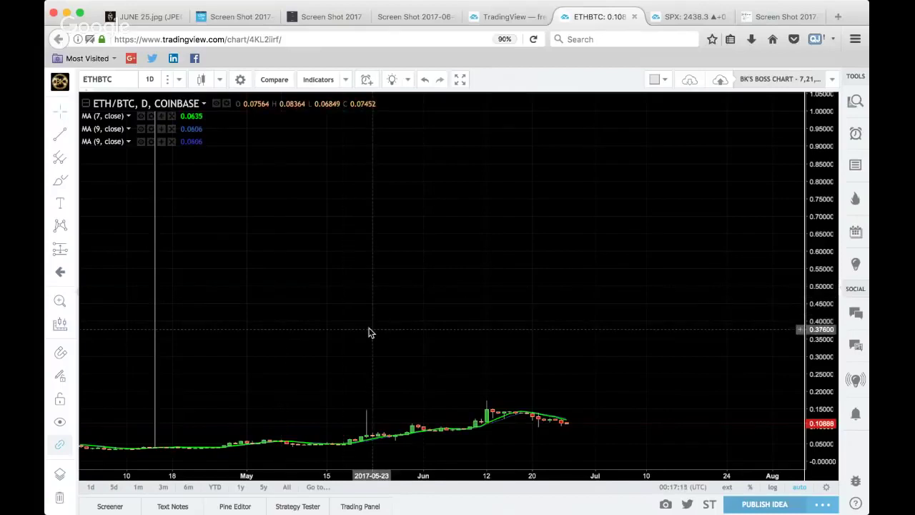
left_click_drag(369, 333, 286, 321)
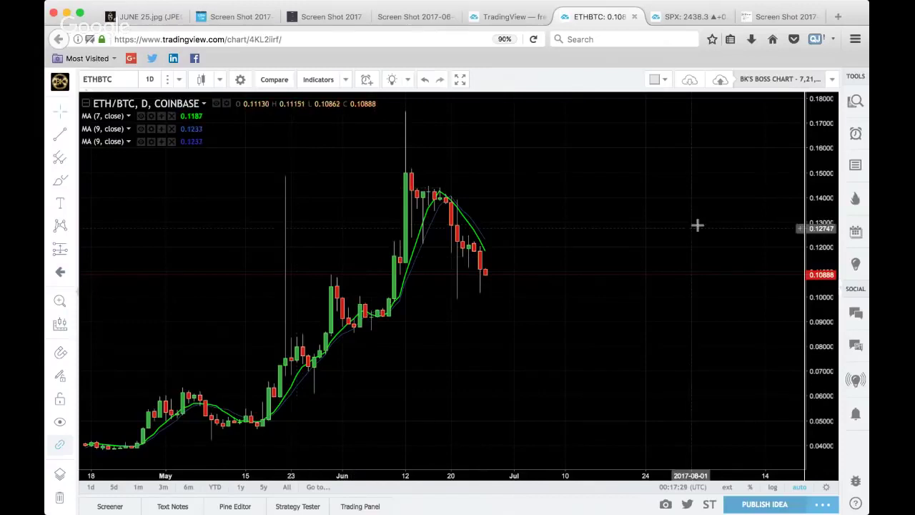
left_click_drag(822, 206, 832, 456)
double_click(828, 405)
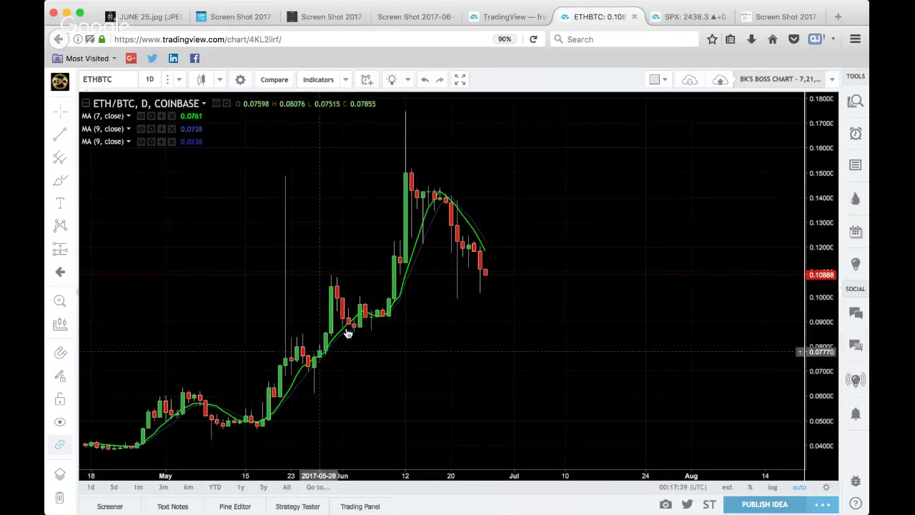
Set the length of the first blue 9-period moving average, listed second among the indicators, to 21.
left_click(151, 129)
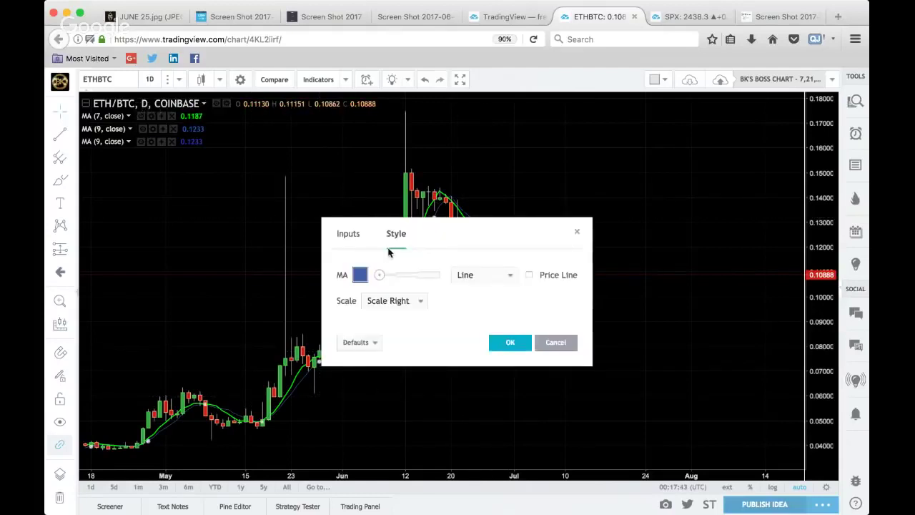
left_click(355, 236)
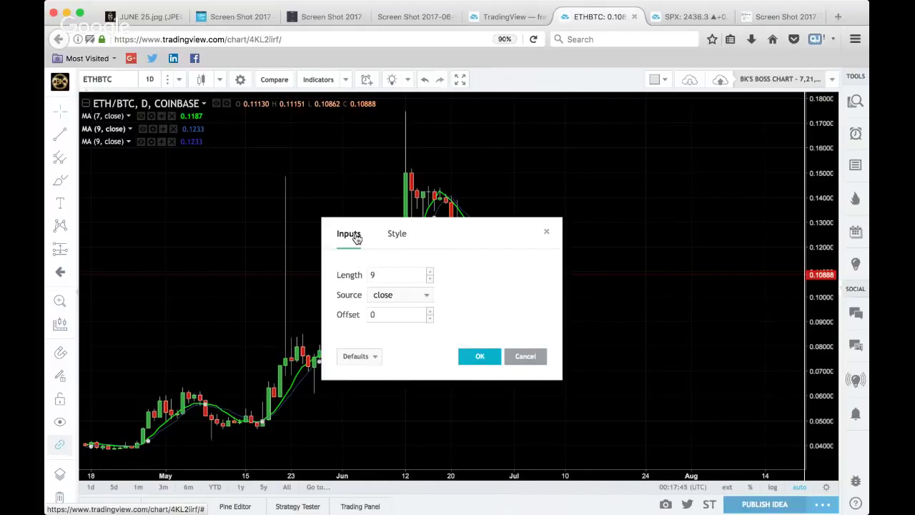
left_click(386, 274)
key("BackSpace")
type("21")
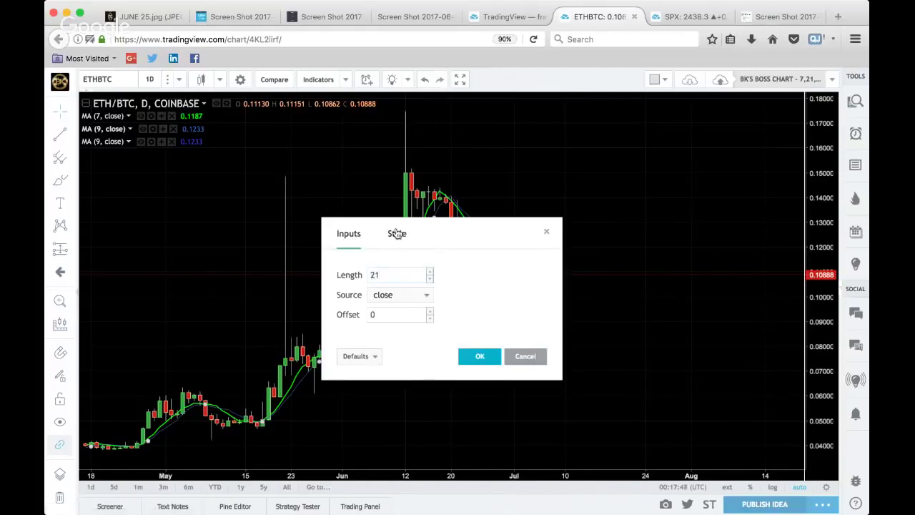
Thicken the 21-period moving average line to the third width level and color it bright red.
left_click(396, 233)
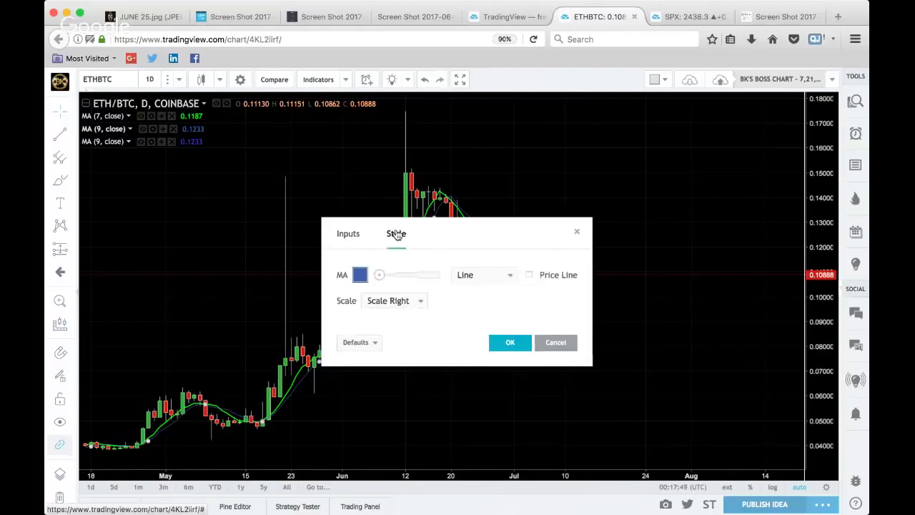
left_click(413, 276)
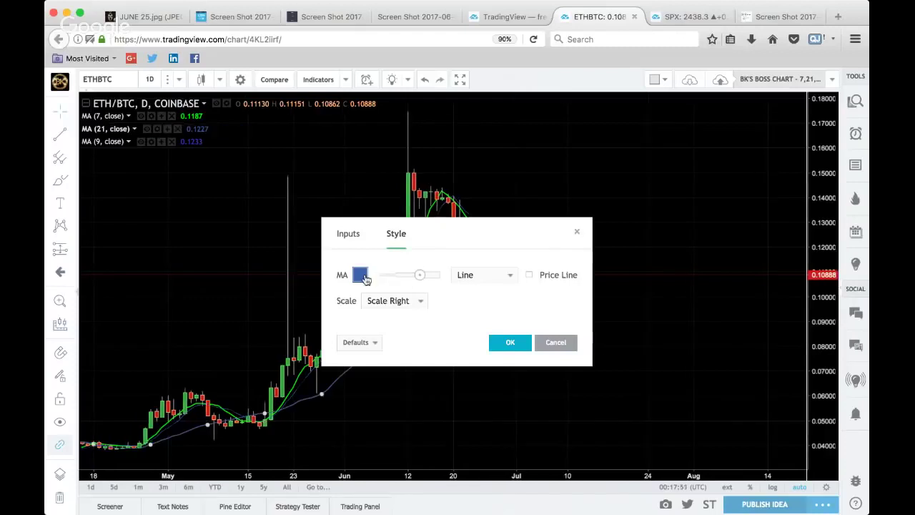
left_click(358, 275)
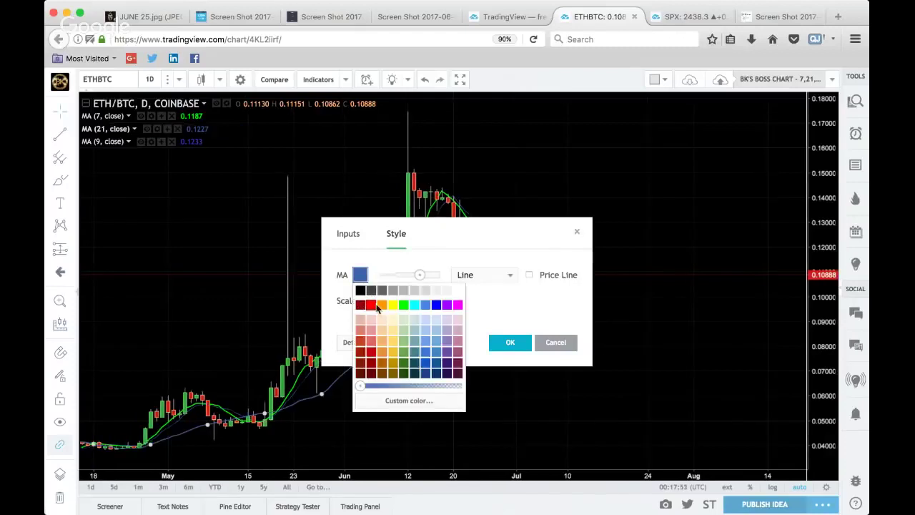
left_click(370, 304)
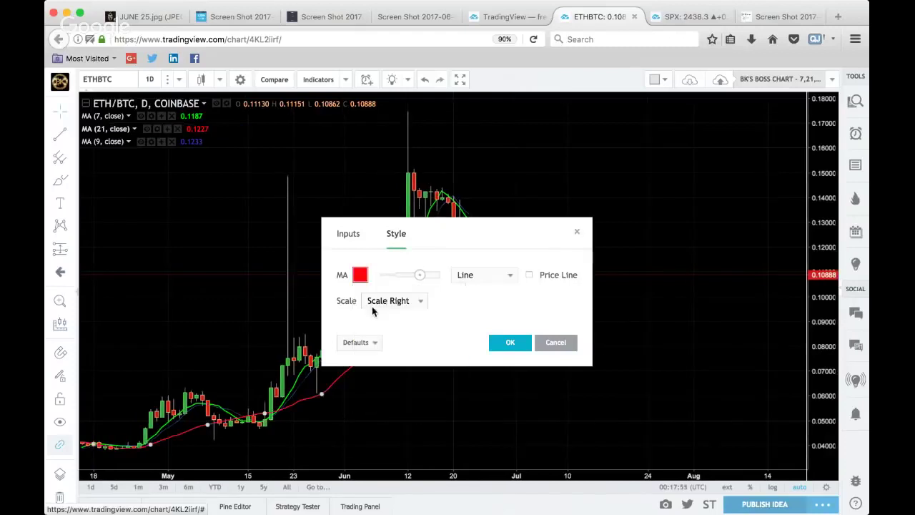
Set the red moving average's length to 7, apply the settings and dismiss the advertisement.
left_click(346, 236)
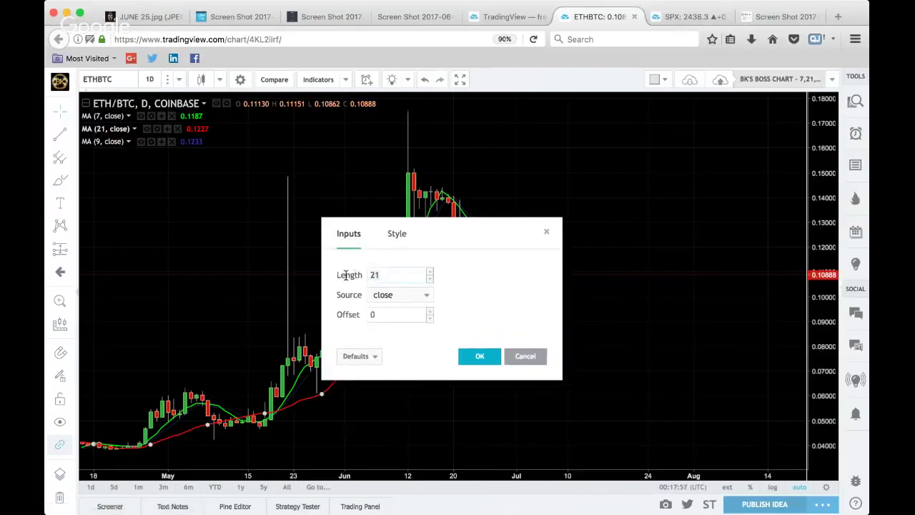
key("BackSpace")
key("BackSpace")
type("7")
key("Return")
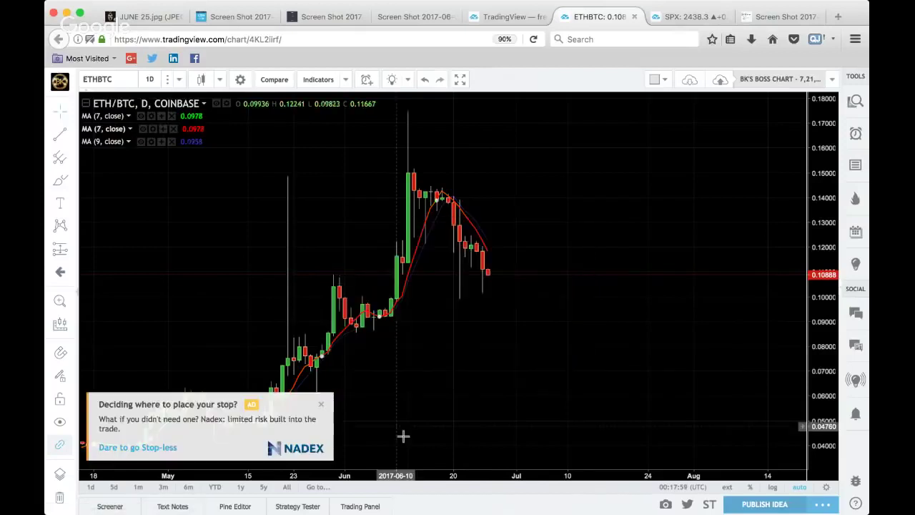
left_click(321, 404)
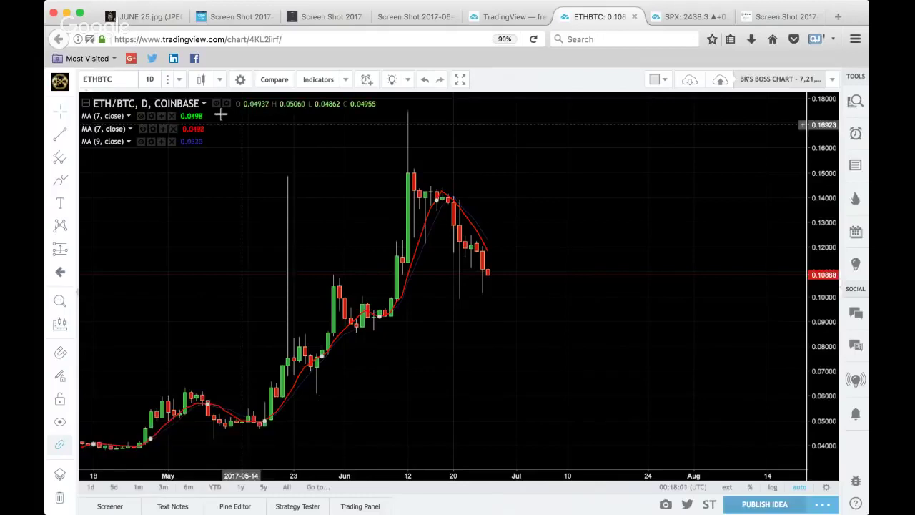
Set the red moving average's length to 21 and apply the settings.
left_click(165, 130)
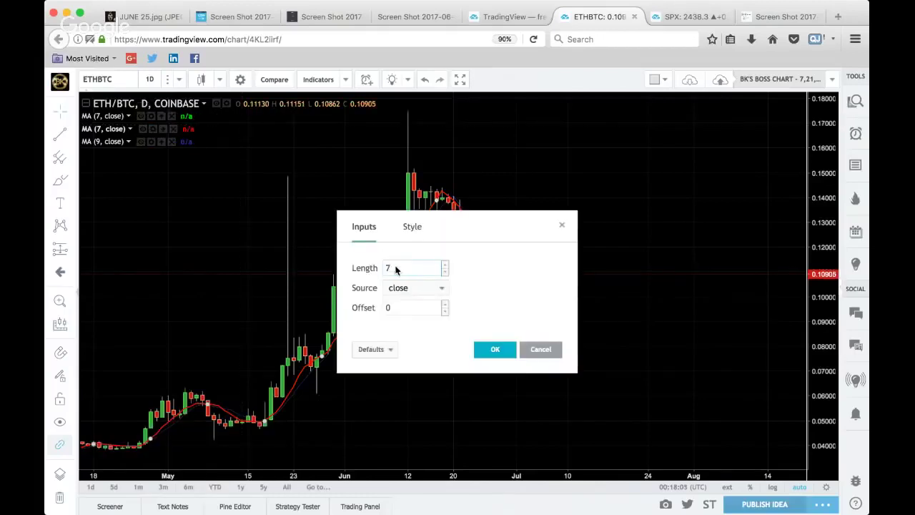
left_click_drag(396, 269, 372, 269)
type("21")
left_click(493, 350)
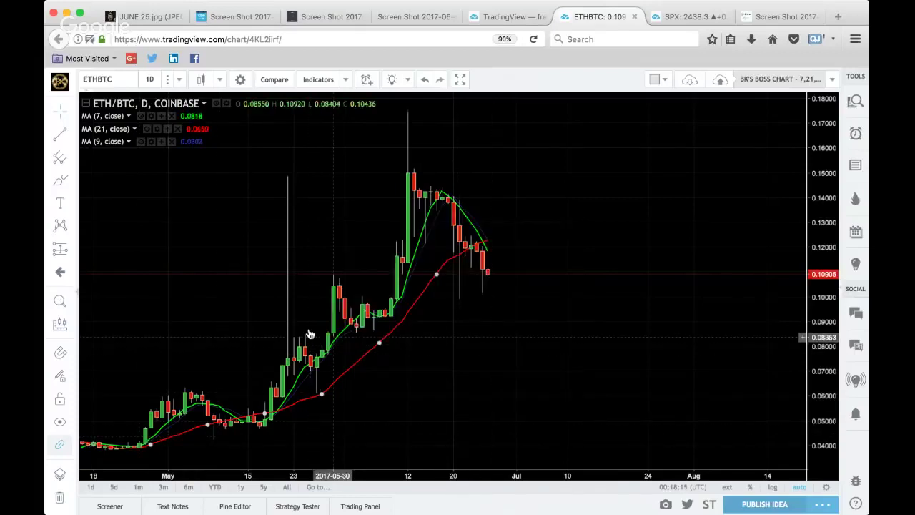
Switch the ETHBTC chart to the 30 minutes interval and look over the candles and moving averages of recent days.
scroll(423, 382, "up", 5)
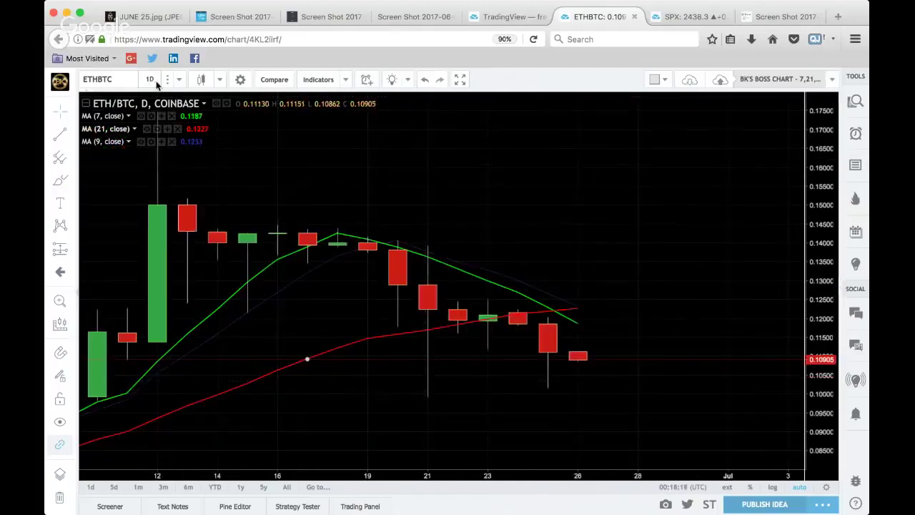
left_click(180, 80)
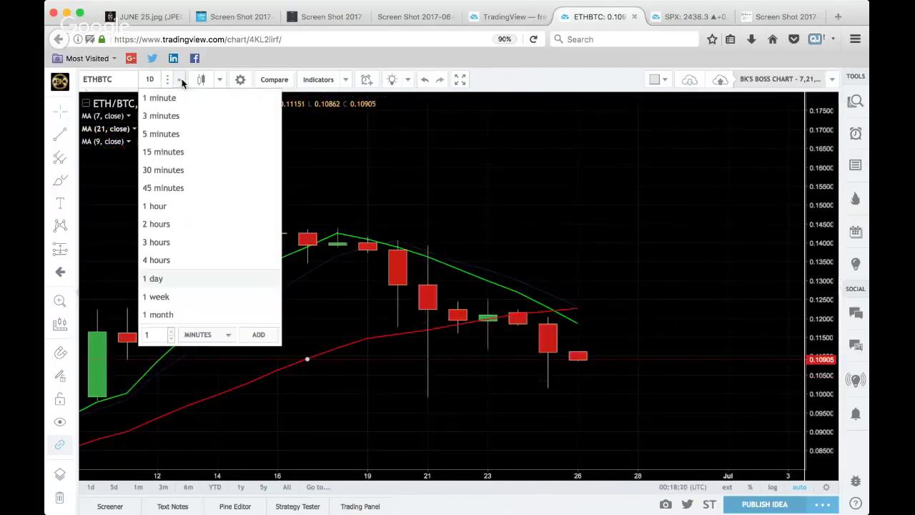
left_click(200, 172)
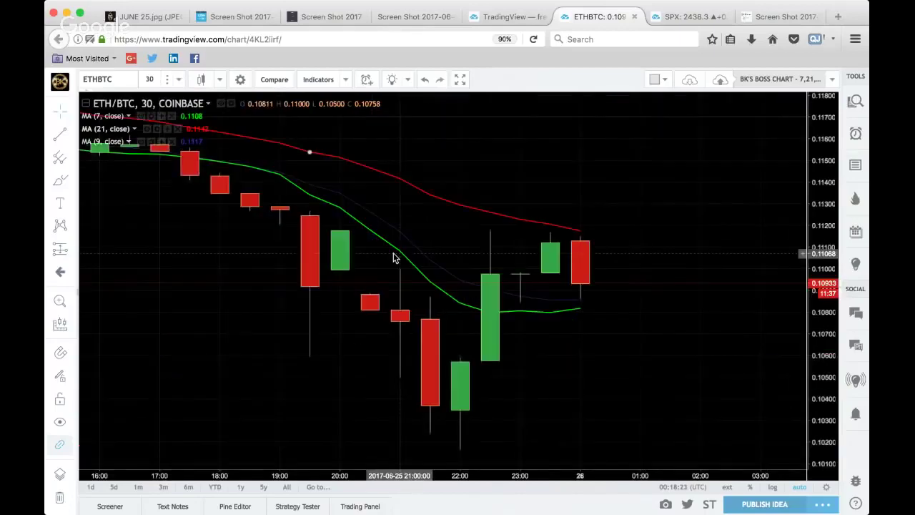
scroll(393, 257, "down", 6)
scroll(393, 258, "up", 5)
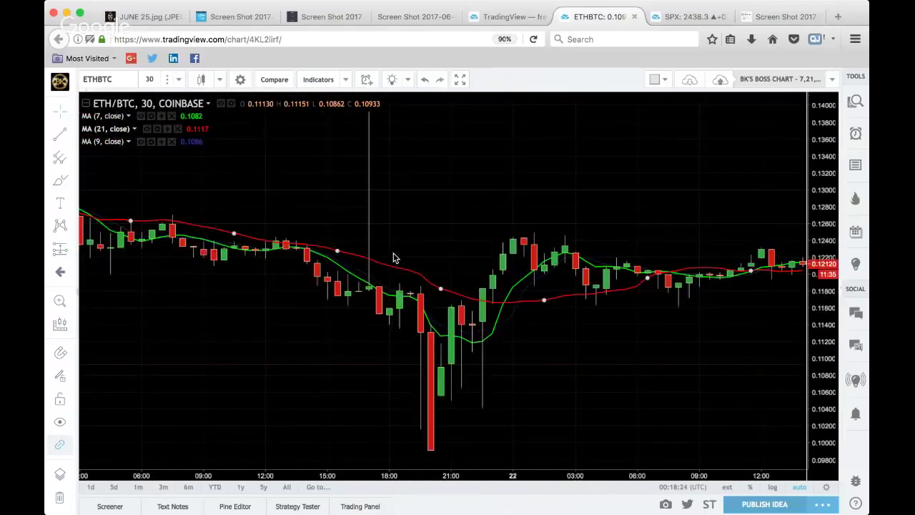
scroll(393, 257, "down", 6)
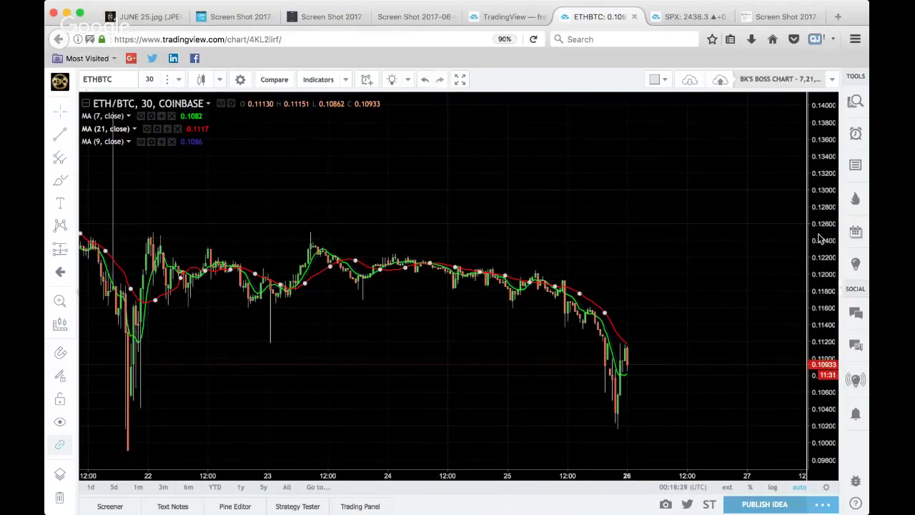
scroll(720, 236, "up", 3)
scroll(720, 236, "down", 4)
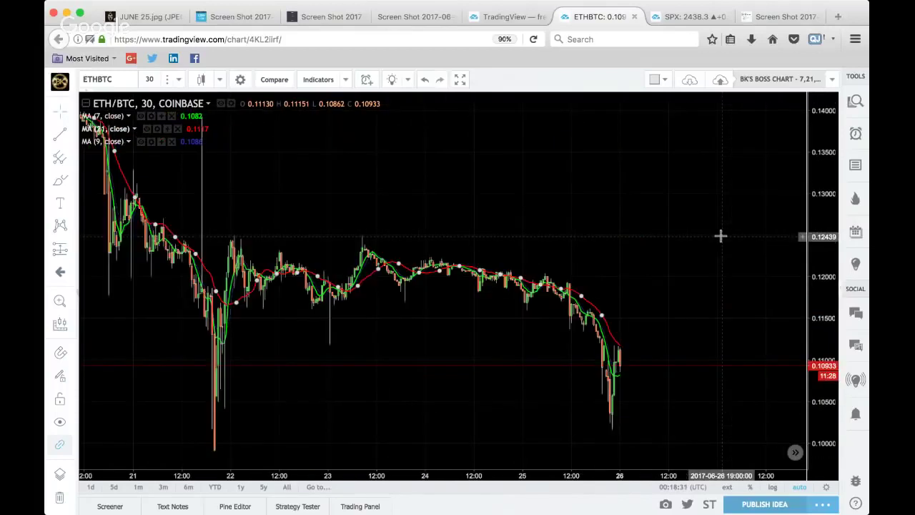
Switch the ETHBTC chart to the 2 hours interval and inspect the candles around mid-June more closely.
left_click(180, 80)
left_click(188, 226)
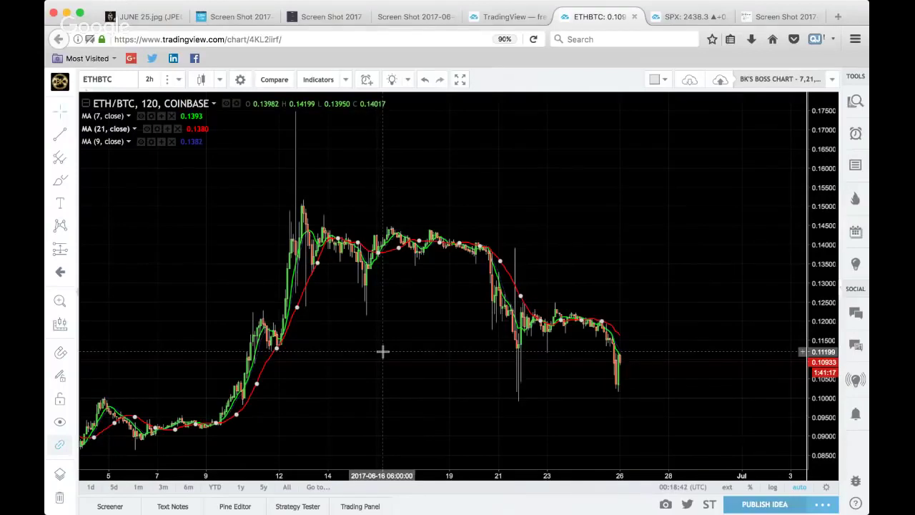
scroll(382, 350, "up", 1)
scroll(383, 351, "up", 2)
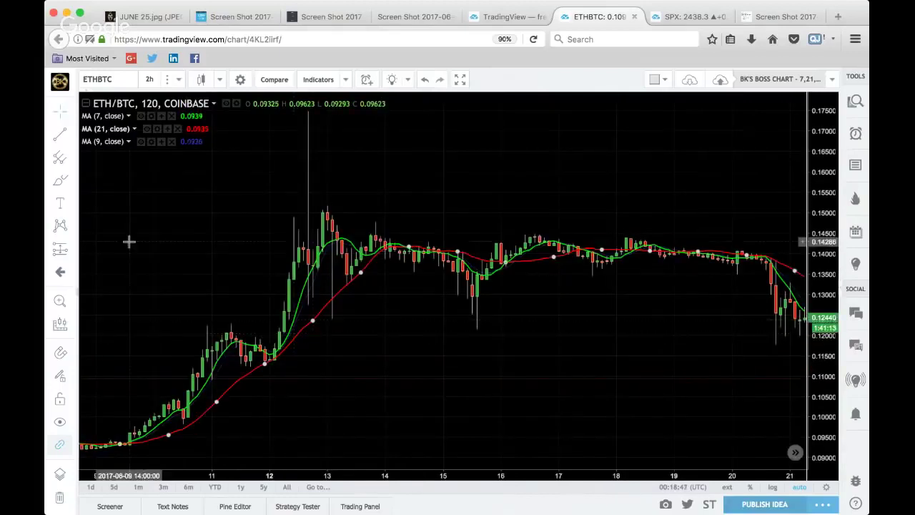
Draw a Date Range about 7 bars (14h) long across the tall June 12 wick, near the 0.162 price level.
left_click(73, 250)
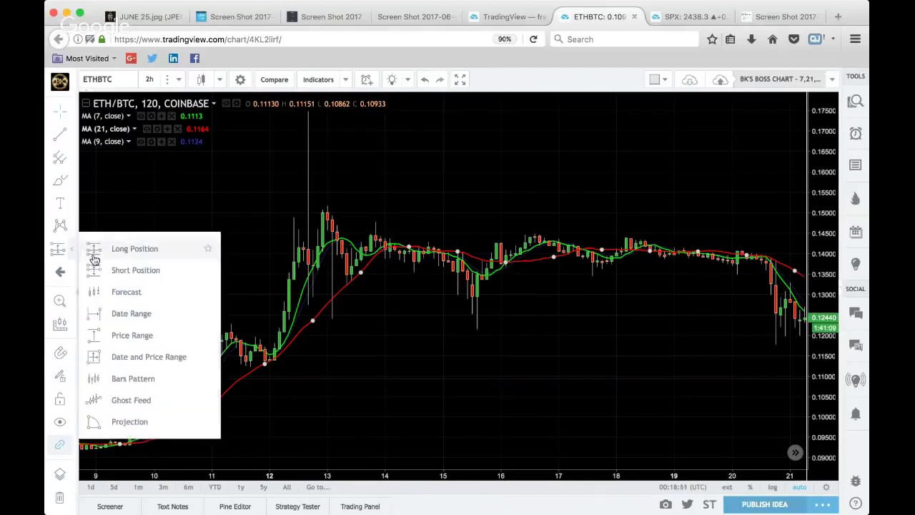
left_click(153, 315)
left_click(284, 161)
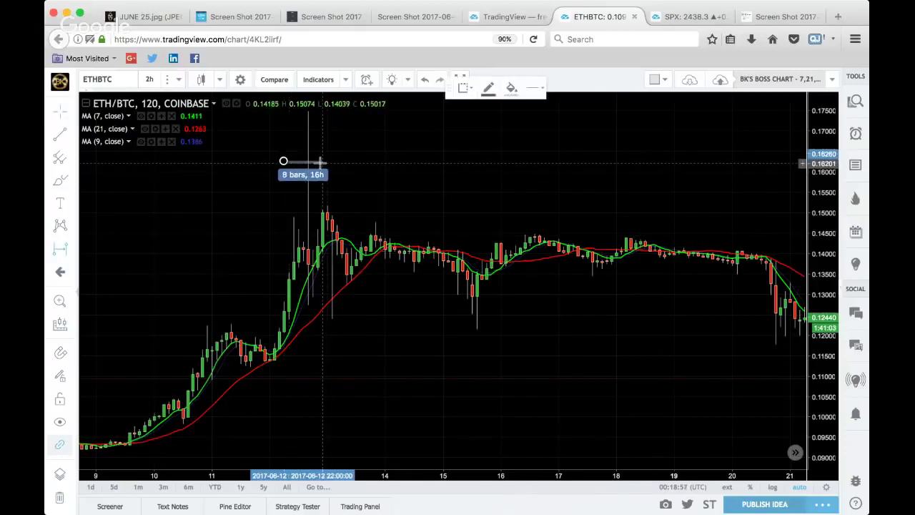
left_click(317, 163)
left_click(351, 176)
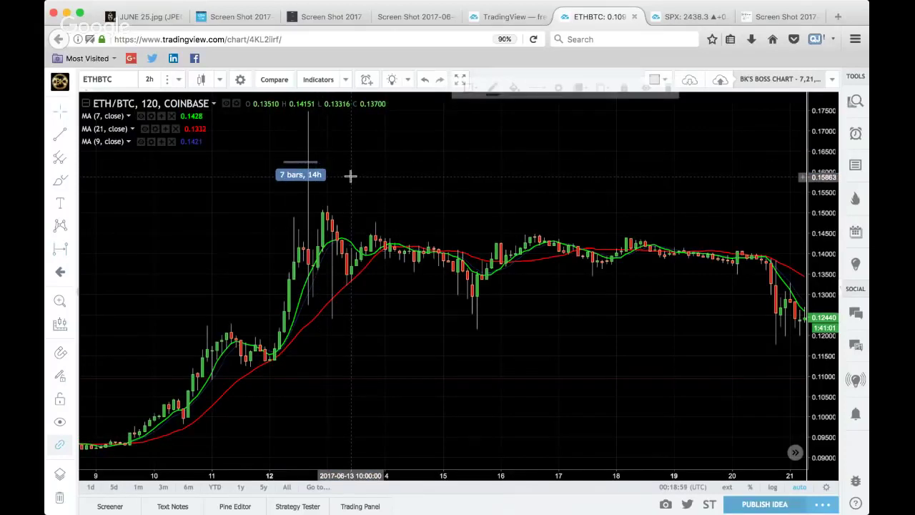
Fill the date range with bright green at higher opacity and move it just below the low wick of June 15.
left_click(298, 165)
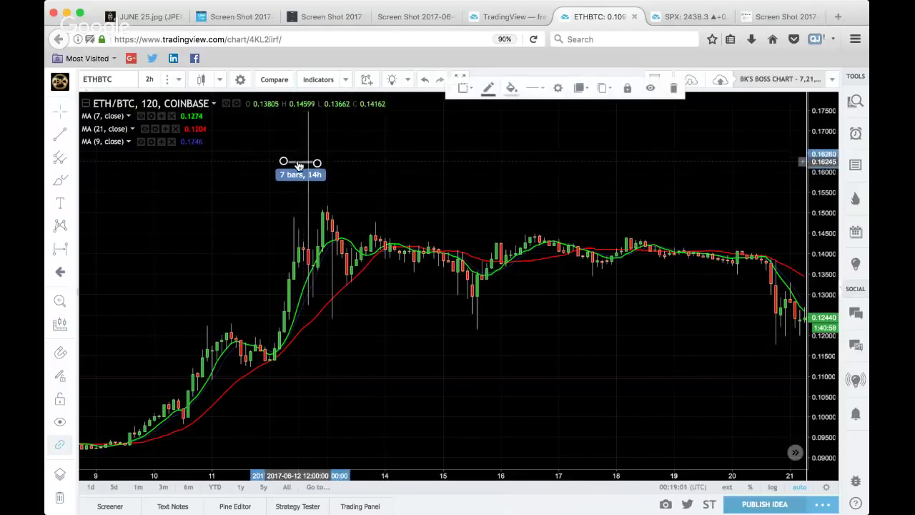
left_click(511, 90)
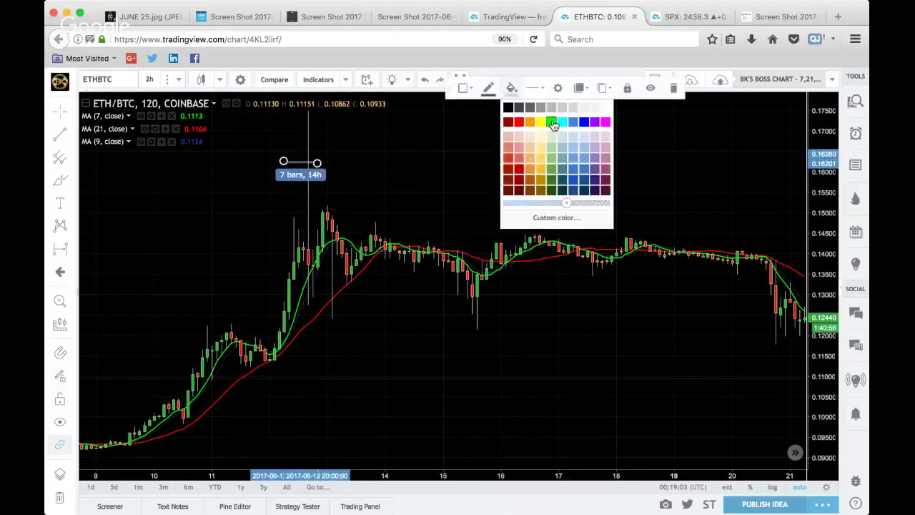
left_click(554, 126)
left_click(511, 91)
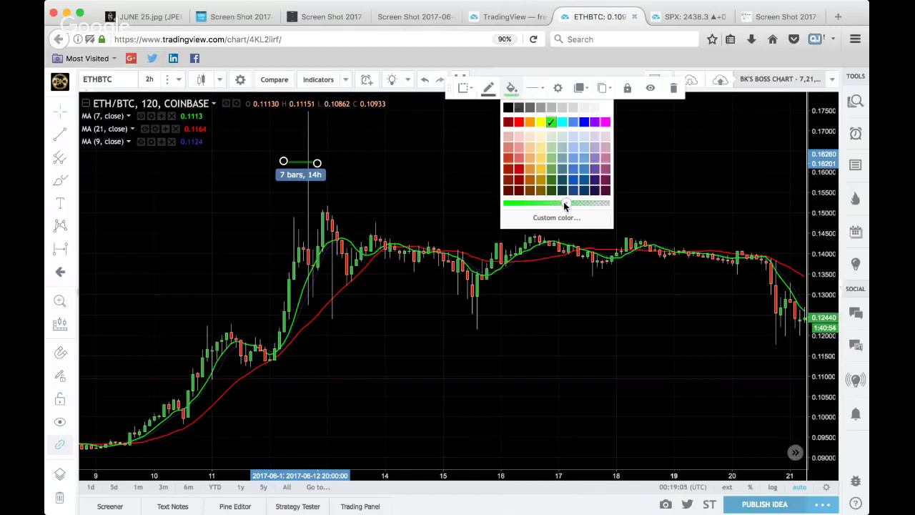
left_click(490, 196)
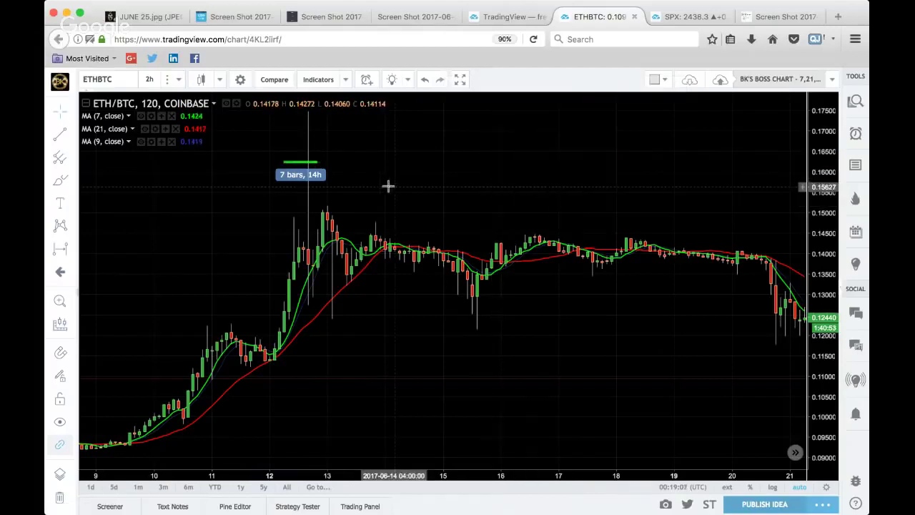
mouse_move(293, 165)
left_mouse_down()
mouse_move(373, 296)
mouse_move(443, 347)
mouse_move(488, 343)
left_mouse_up()
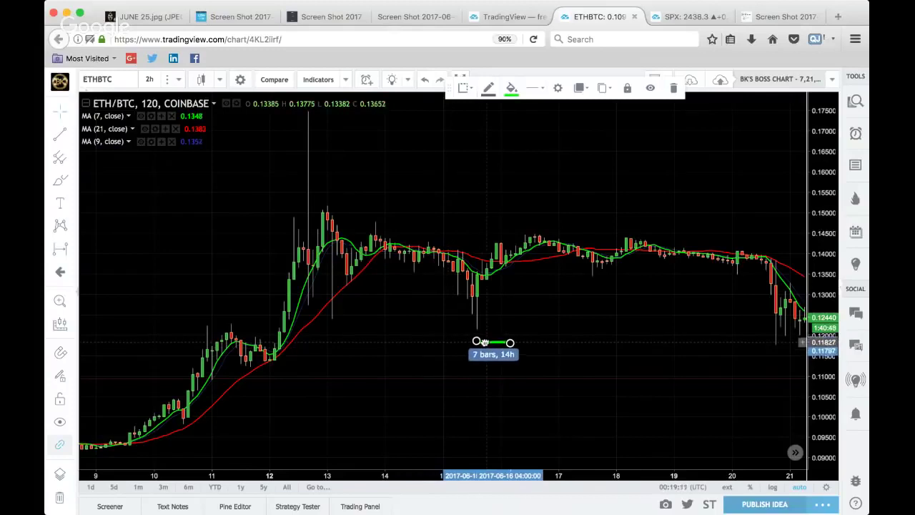
left_click(443, 330)
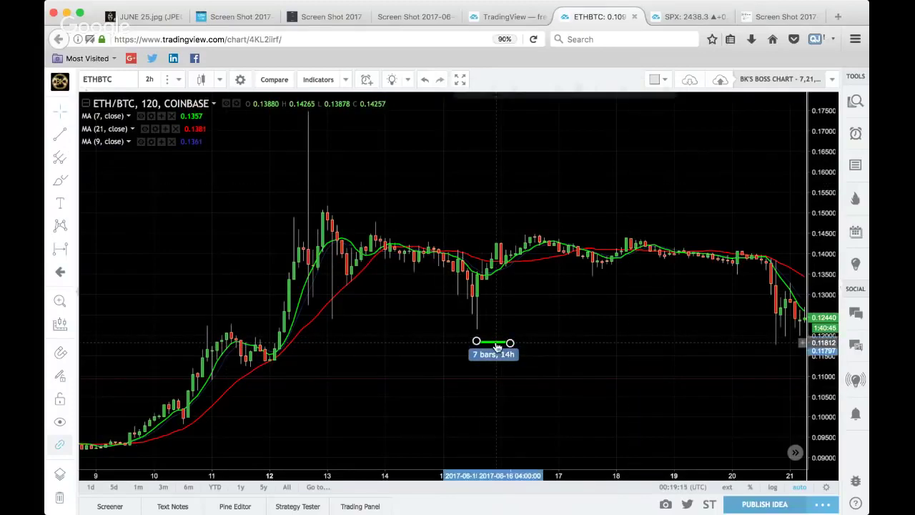
Place a copy of the green 7-bar date range just below it, stretched to 21 bars (1d 18h), and fill it bright red.
mouse_move(494, 342)
left_mouse_down()
mouse_move(505, 327)
mouse_move(495, 371)
mouse_move(727, 374)
mouse_move(577, 370)
left_mouse_up()
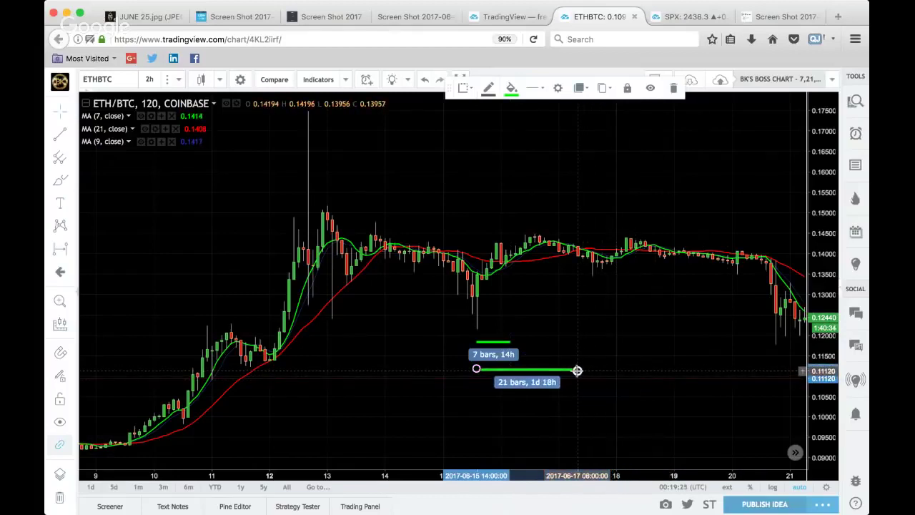
double_click(527, 372)
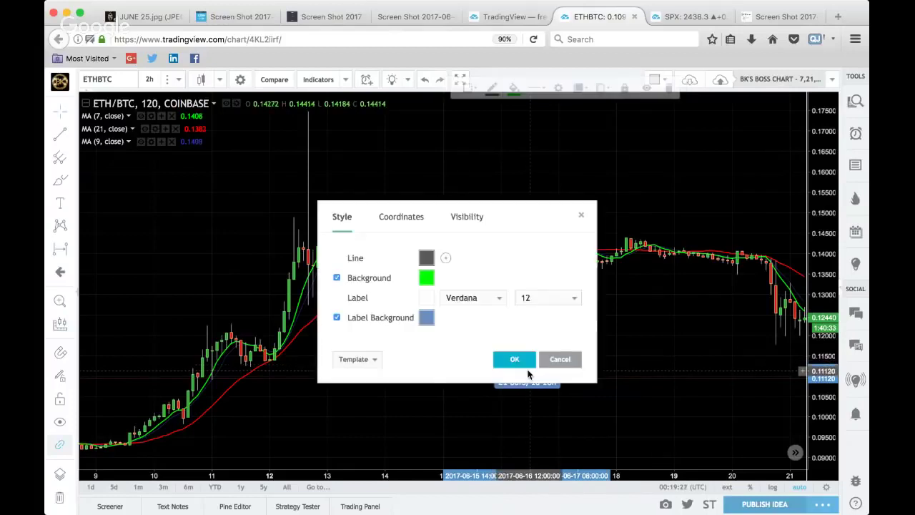
left_click(426, 279)
left_click(438, 308)
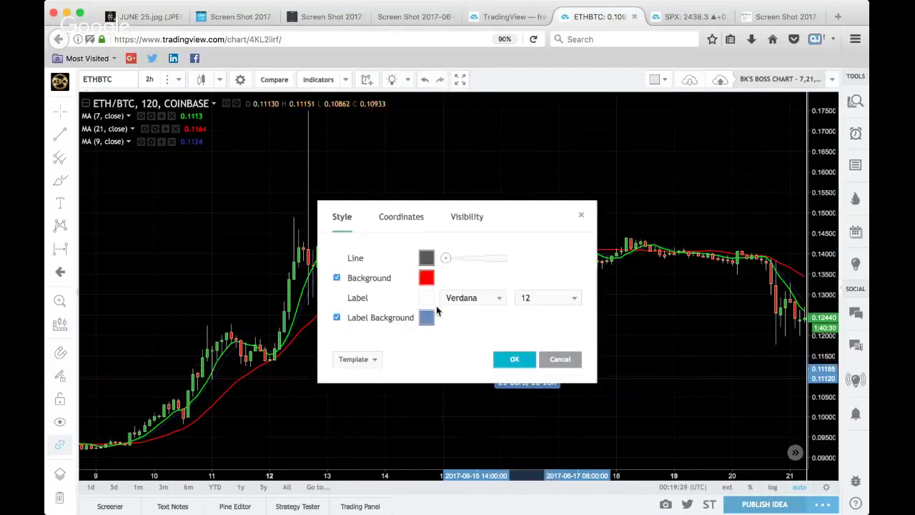
left_click(510, 360)
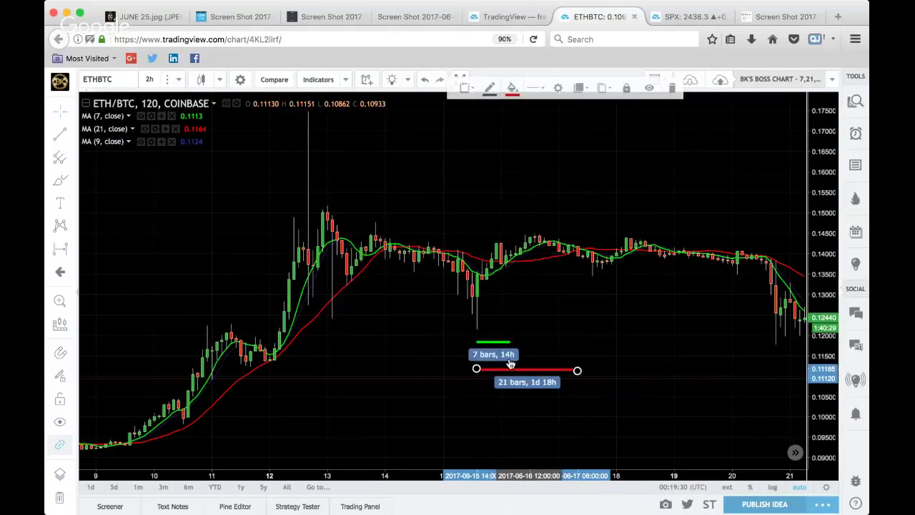
left_click(611, 338)
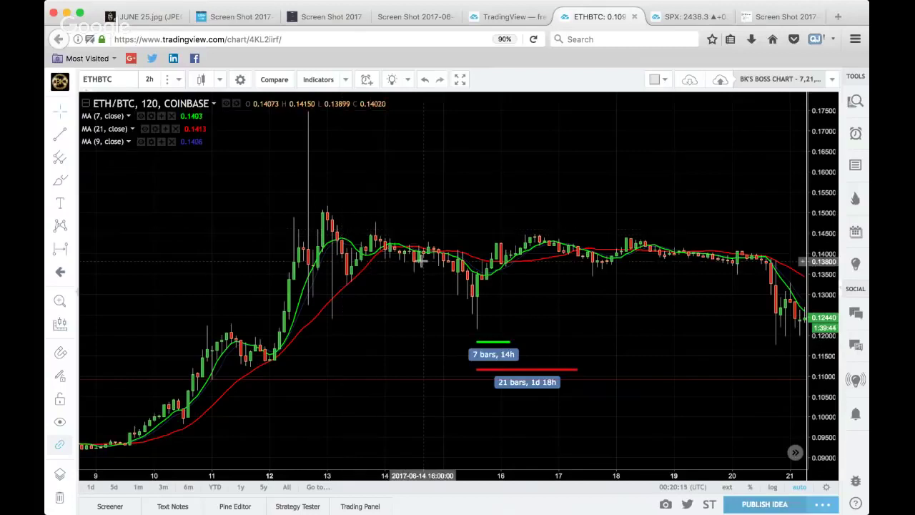
Change the 9-period moving average to length 77 and style it as a thicker orange line.
left_click_drag(388, 314, 376, 311)
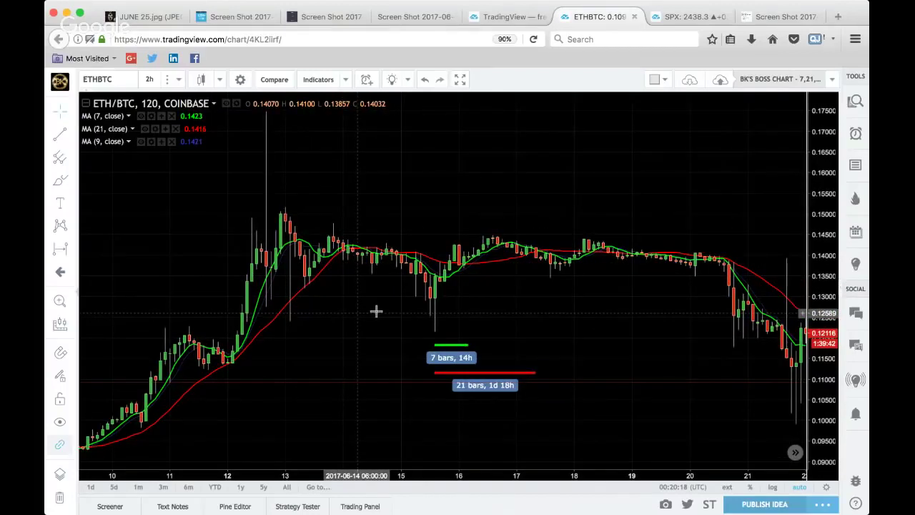
left_click_drag(581, 279, 467, 300)
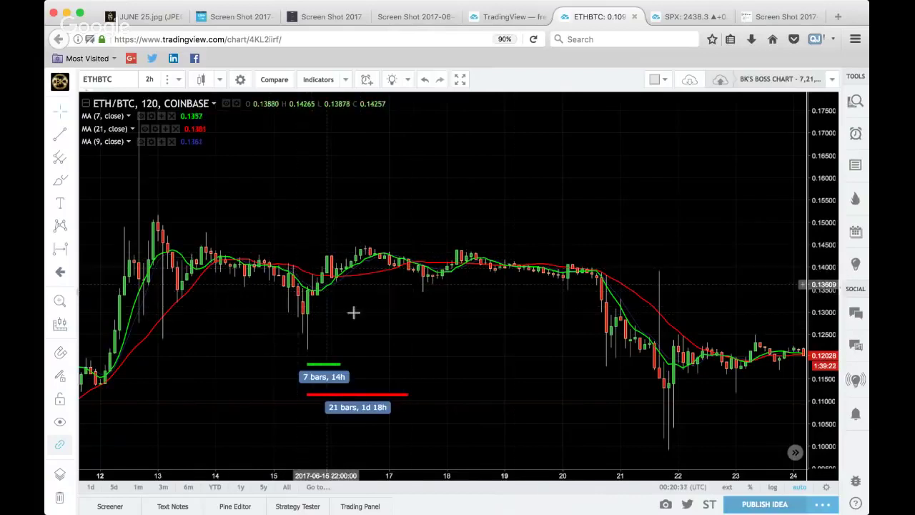
left_click_drag(404, 334, 453, 338)
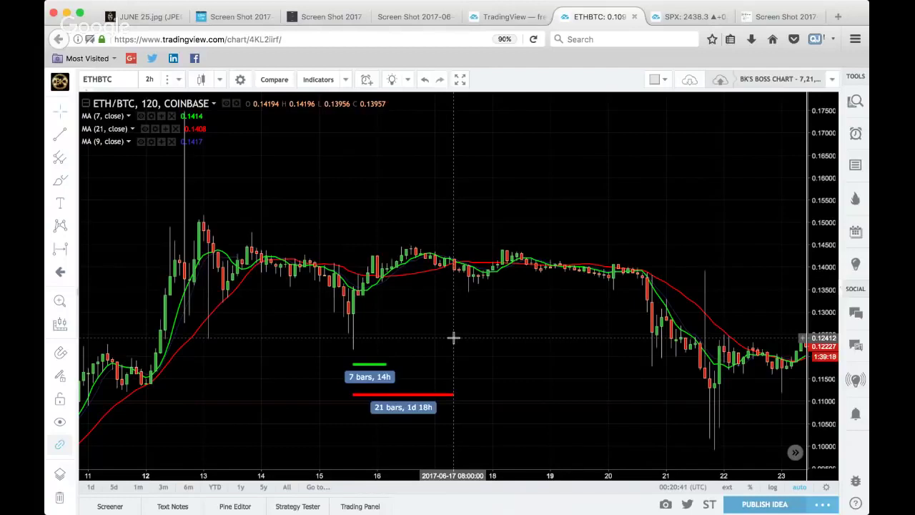
left_click(151, 142)
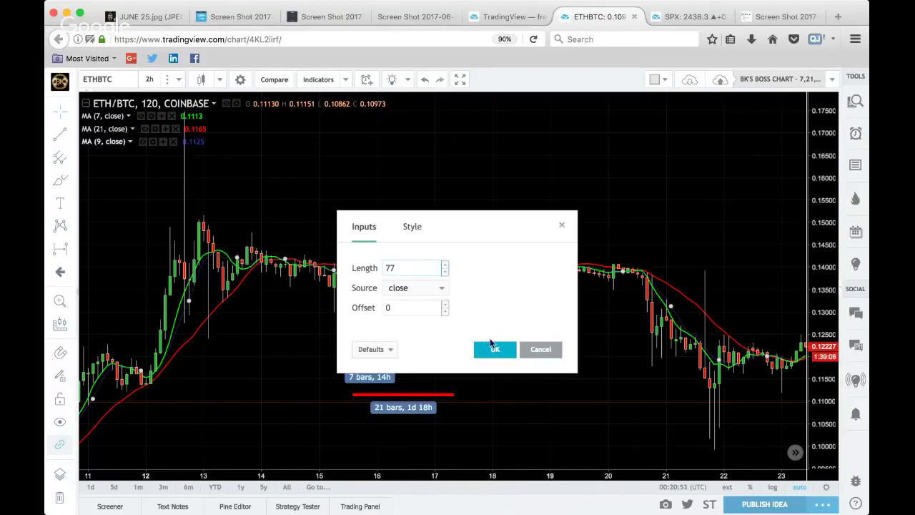
left_click(418, 228)
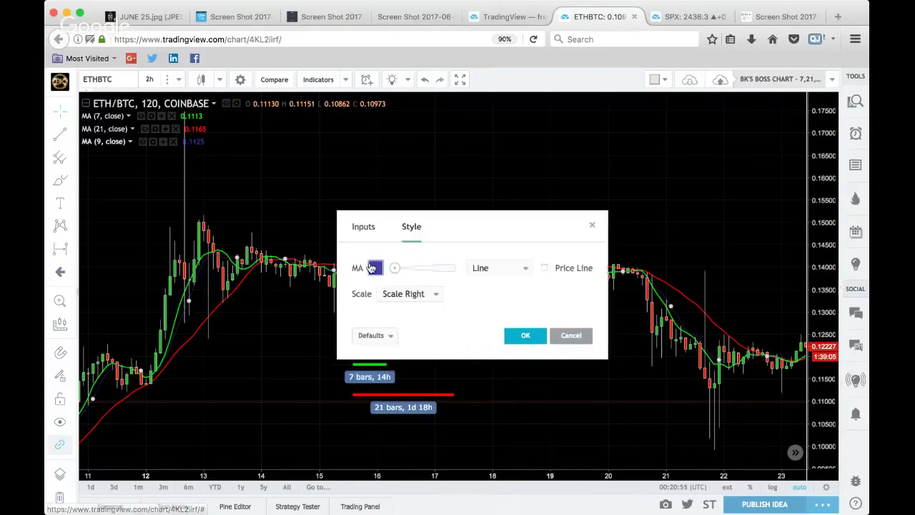
left_click(372, 267)
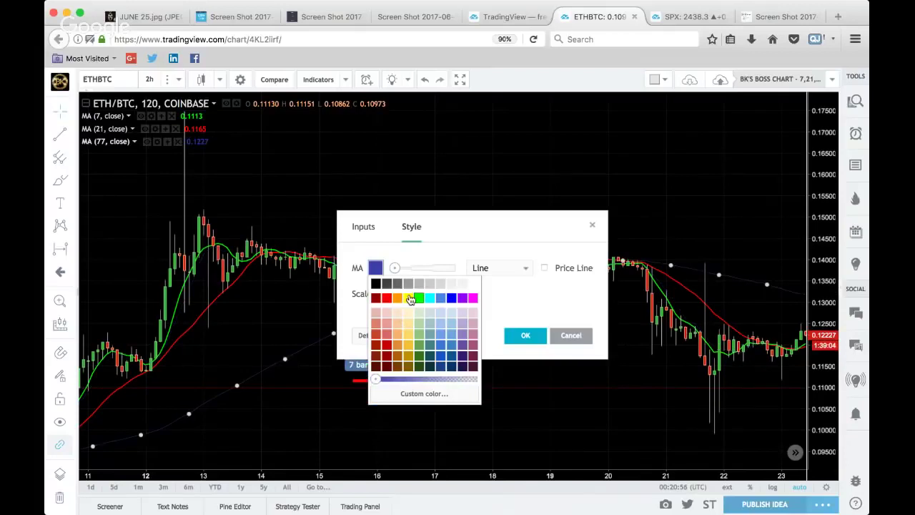
left_click(409, 297)
left_click_drag(395, 267, 434, 269)
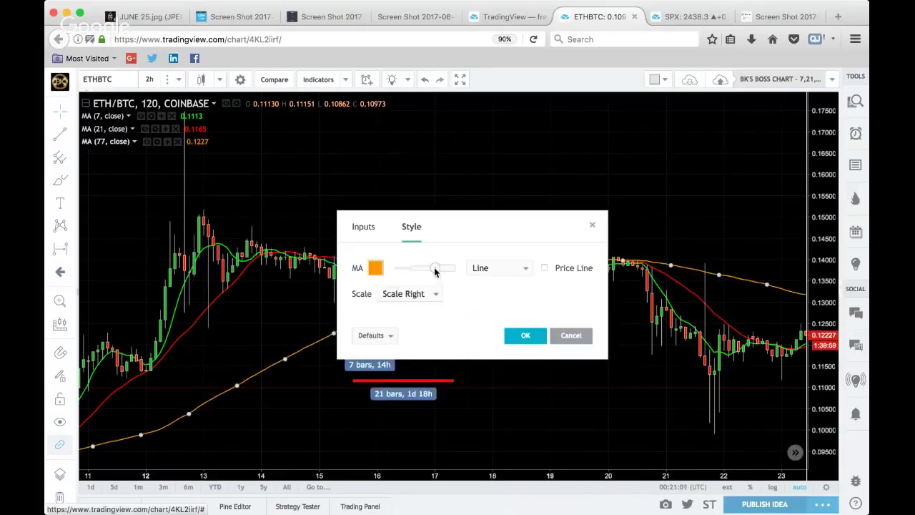
left_click(517, 336)
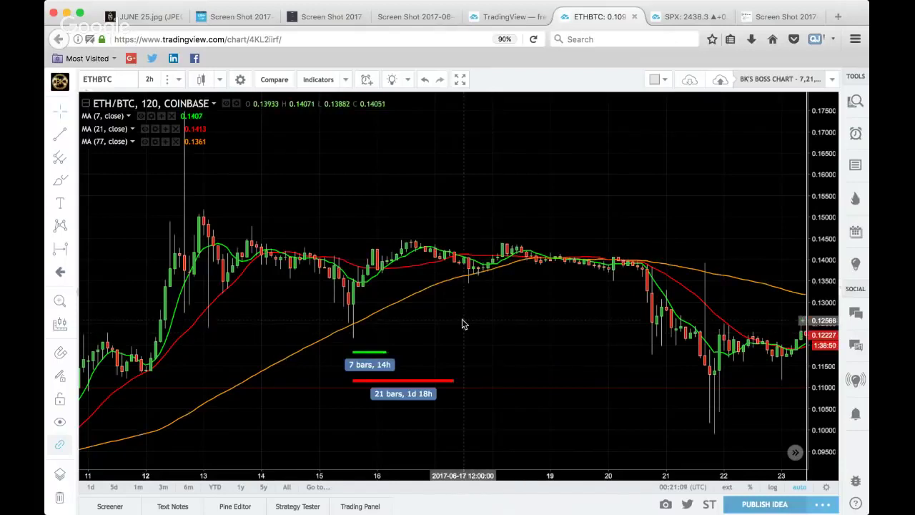
Place a copy of the red date range below it, stretched to 77 bars (6d 10h), and hide the chart advertisement.
left_click(388, 382)
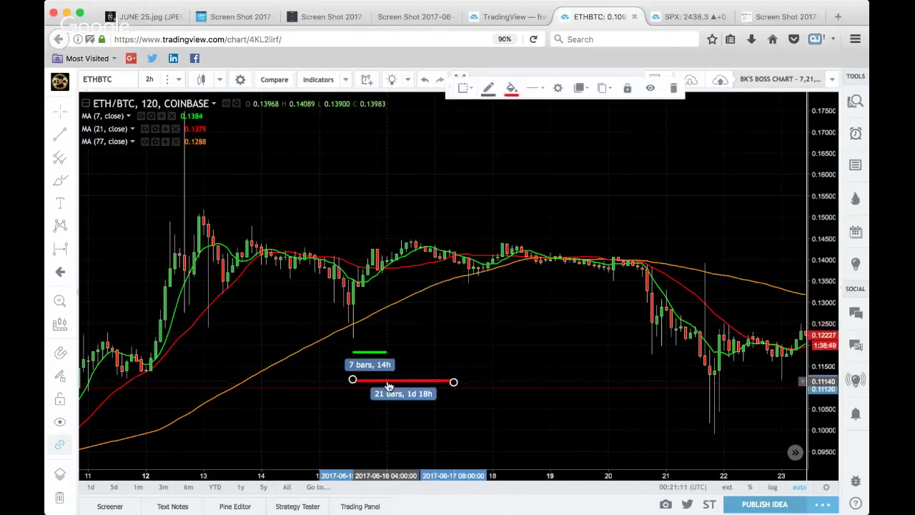
mouse_move(388, 382)
left_mouse_down()
mouse_move(411, 371)
mouse_move(415, 419)
mouse_move(674, 431)
mouse_move(723, 416)
left_mouse_up()
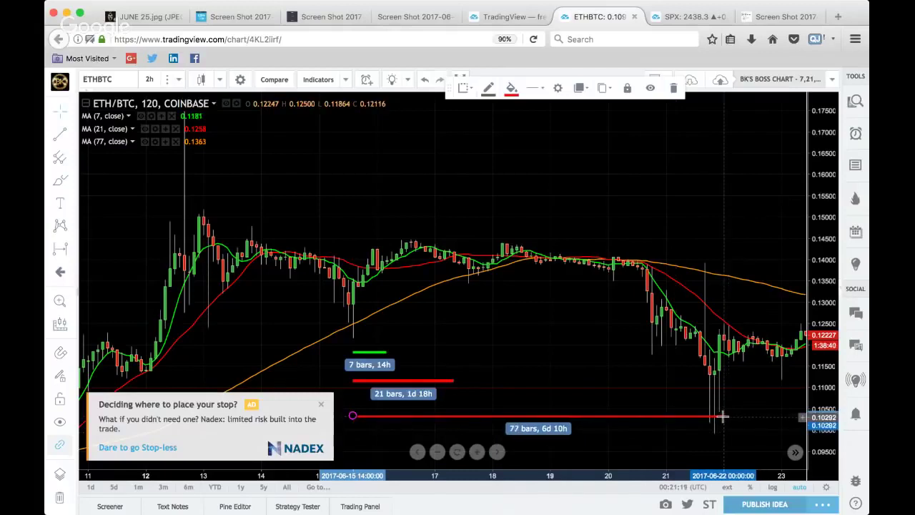
left_click(627, 404)
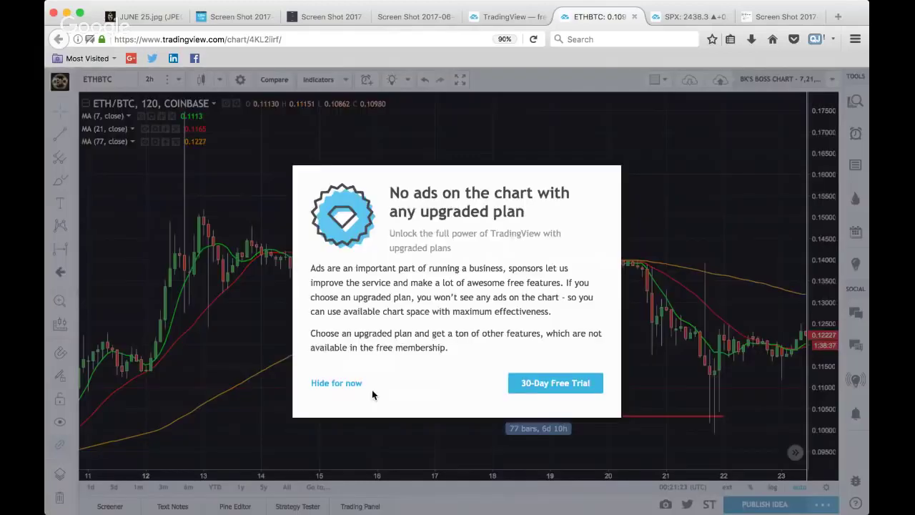
left_click(356, 383)
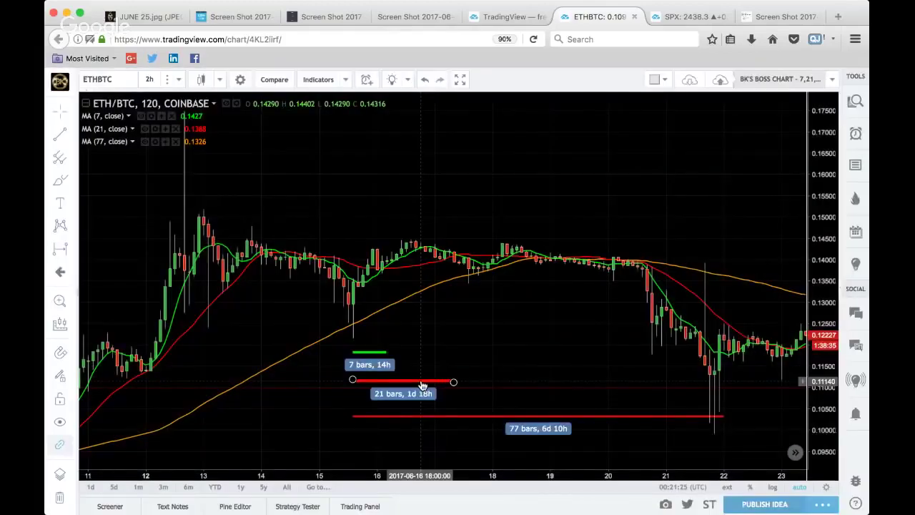
Move the 21-bar red date range slightly lower and fill the 77-bar date range with orange.
left_click_drag(422, 385, 422, 390)
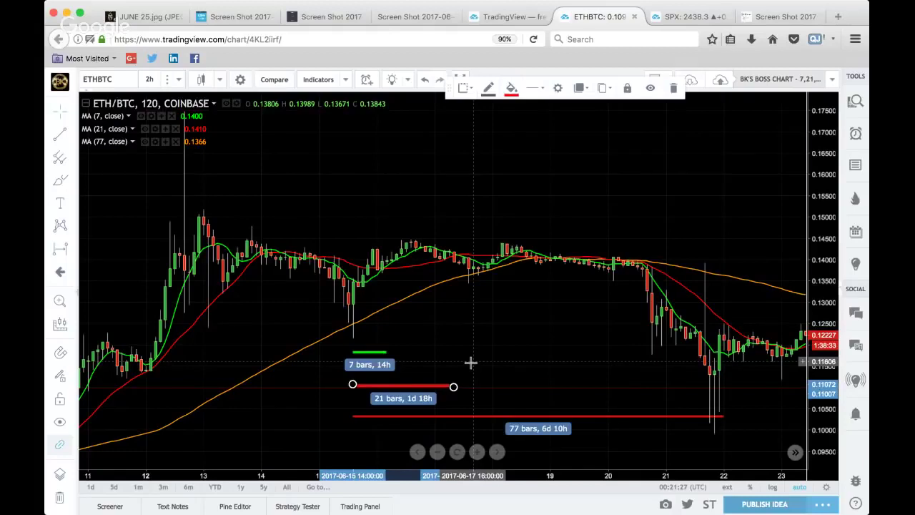
left_click(506, 416)
double_click(506, 419)
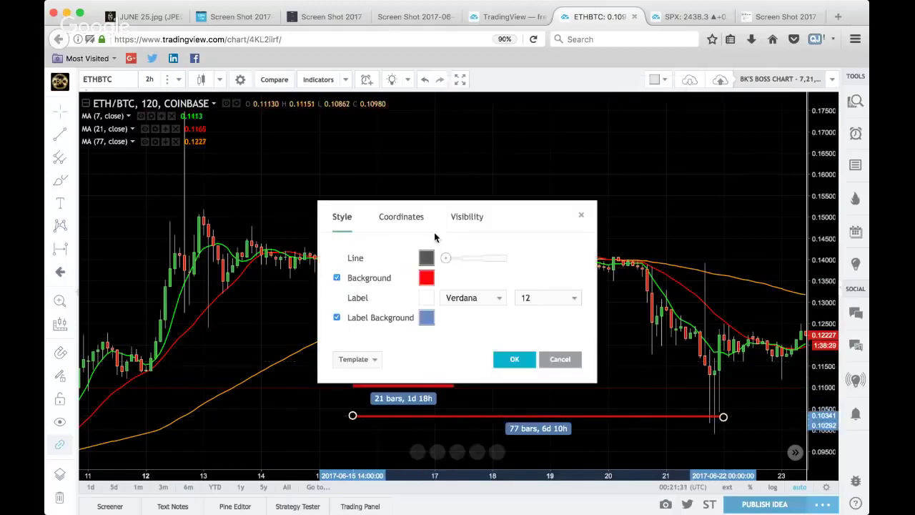
left_click(426, 277)
left_click(446, 308)
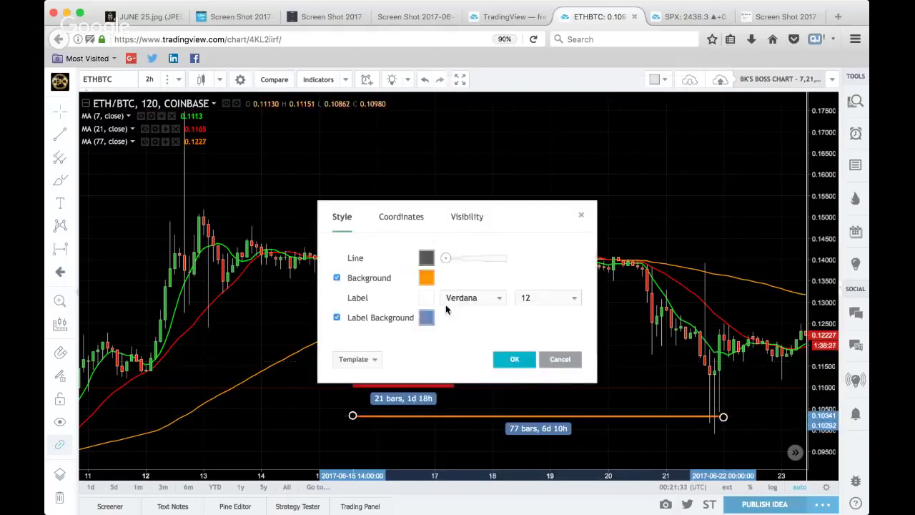
left_click(515, 361)
left_click(497, 364)
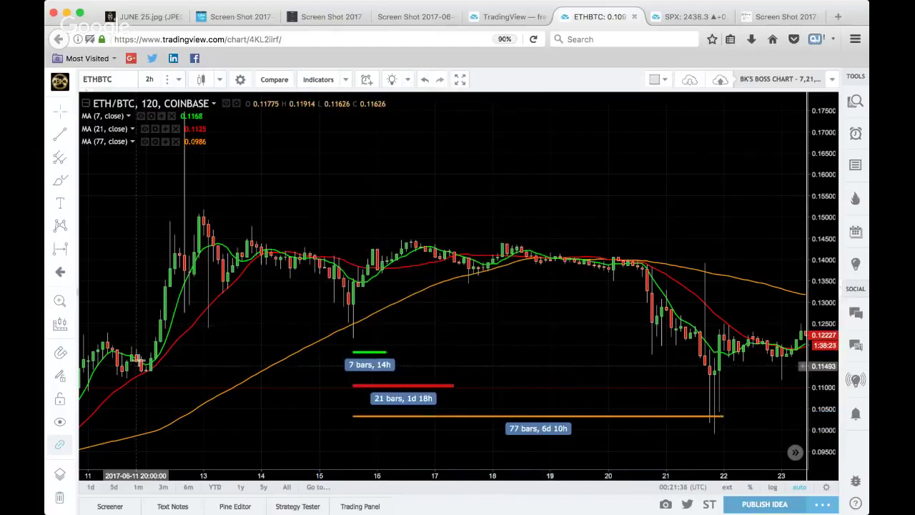
Examine how the 7, 21 and 77 moving averages follow the candles through the June 9–13 rise and the June 20–22 drop.
left_click_drag(239, 351, 400, 296)
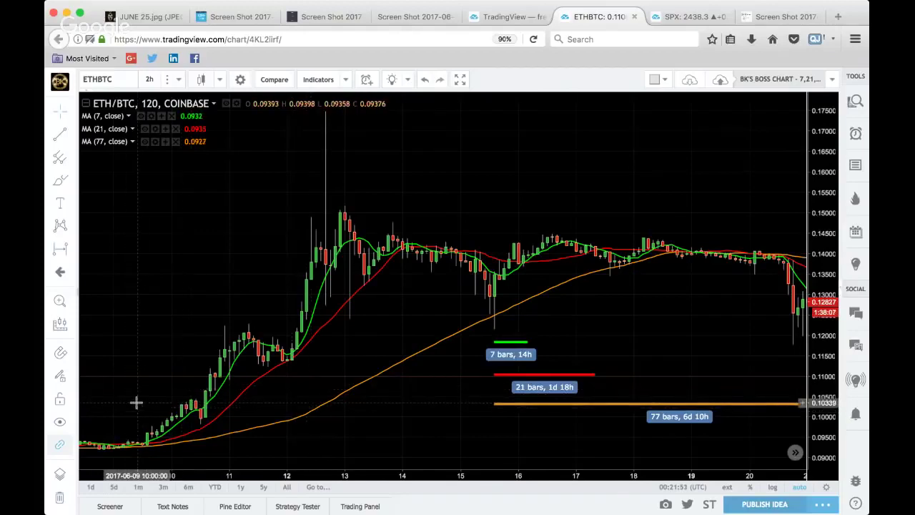
scroll(333, 363, "left", 5)
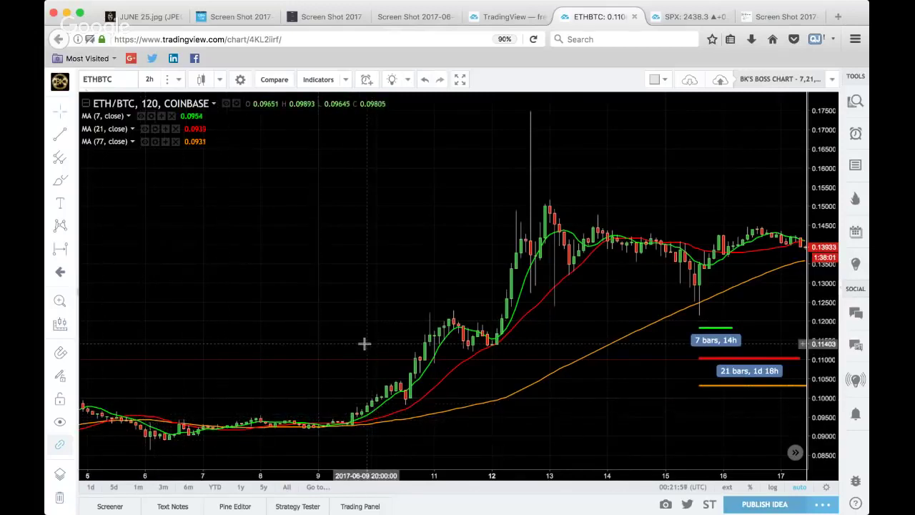
left_click_drag(363, 343, 212, 316)
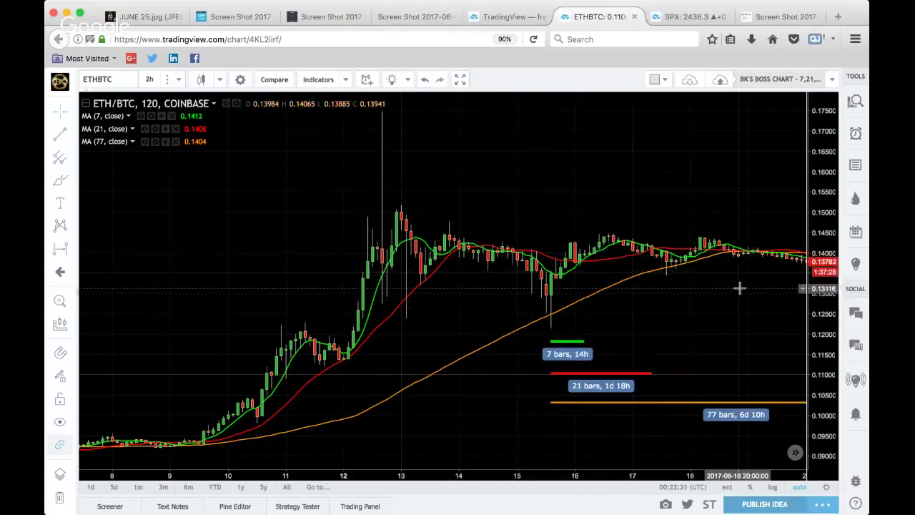
left_click_drag(739, 288, 593, 282)
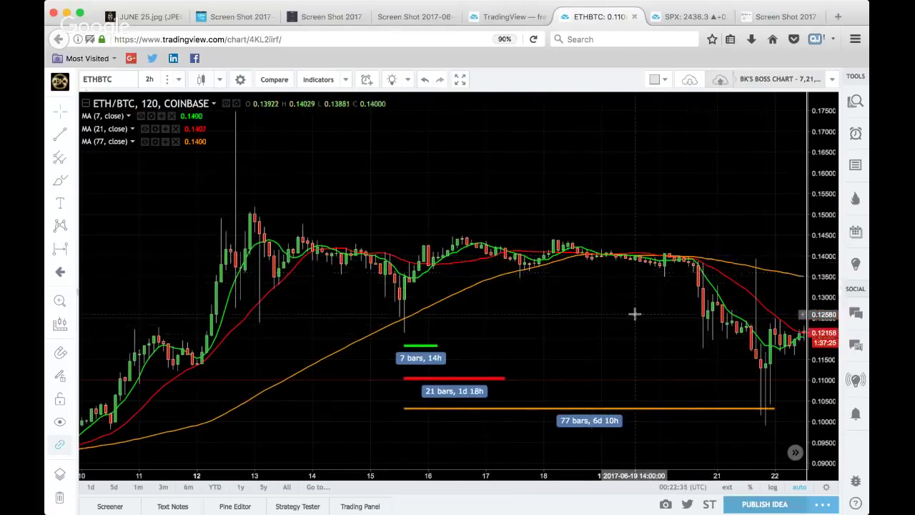
left_click_drag(597, 314, 493, 296)
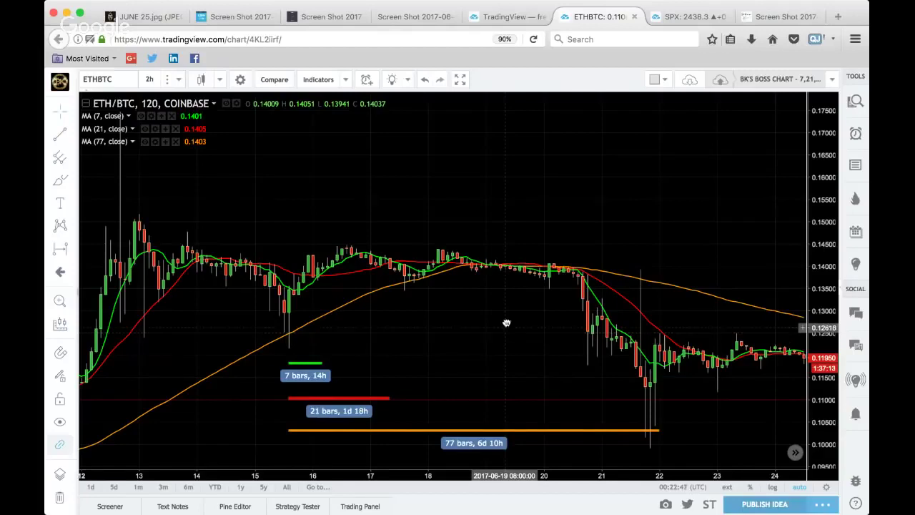
left_click_drag(505, 321, 512, 300)
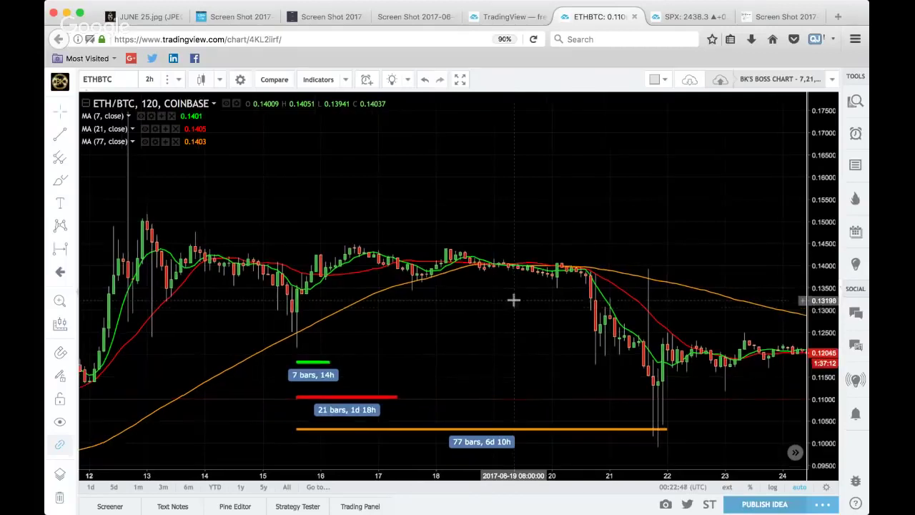
Compress the price scale and examine where the three moving averages run together in early June before the June 9 rise.
left_click_drag(823, 222, 825, 276)
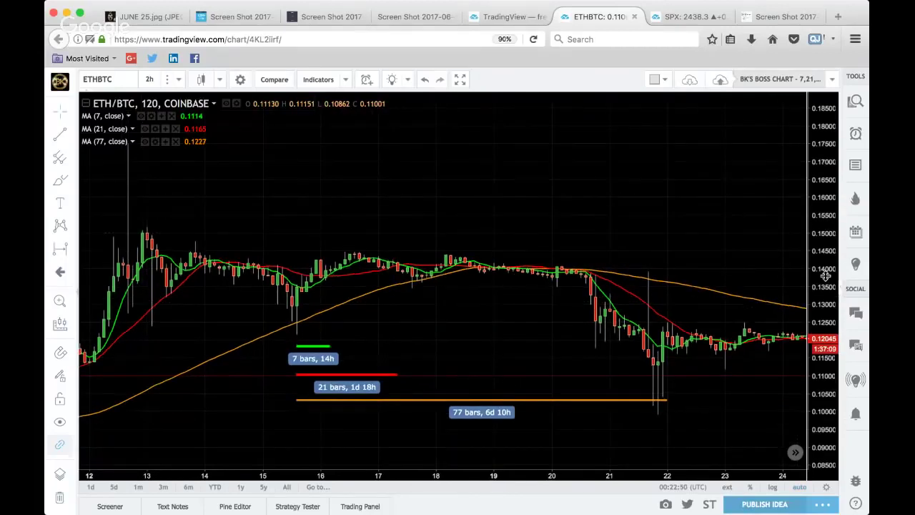
left_click_drag(725, 228, 774, 214)
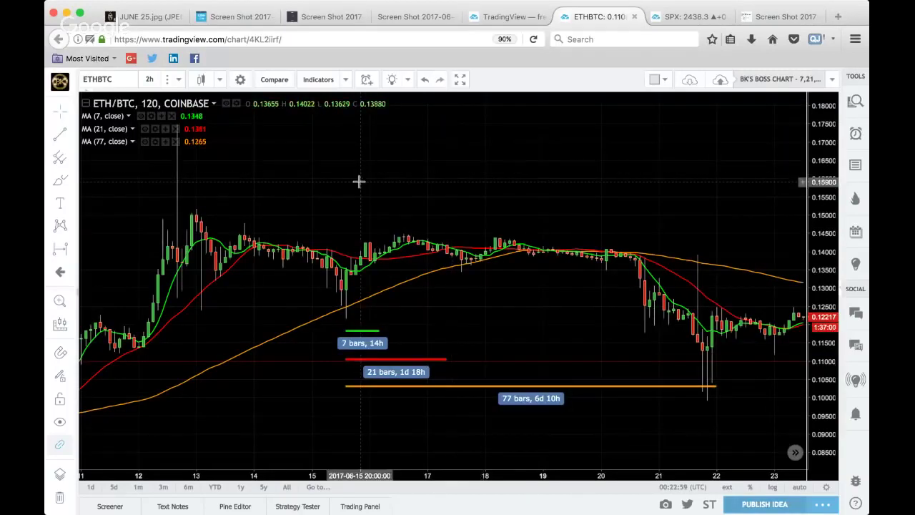
left_click_drag(381, 181, 493, 159)
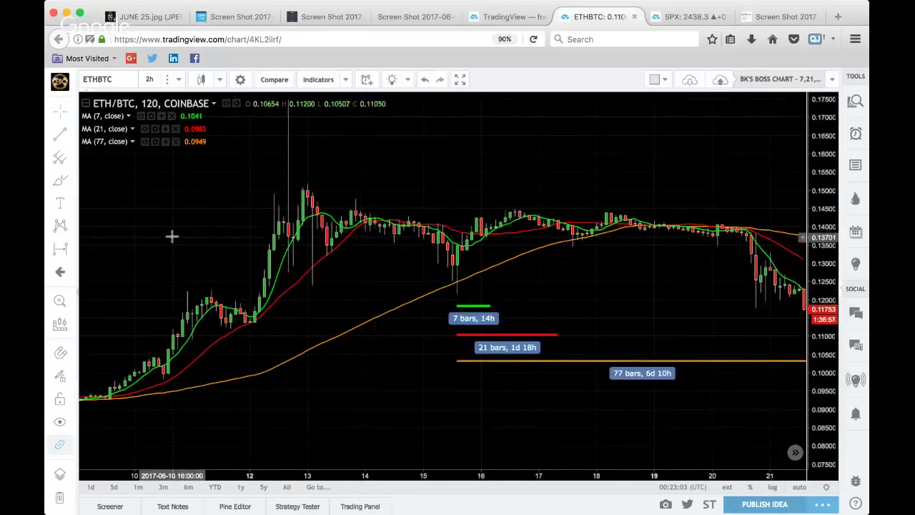
left_click_drag(201, 237, 298, 237)
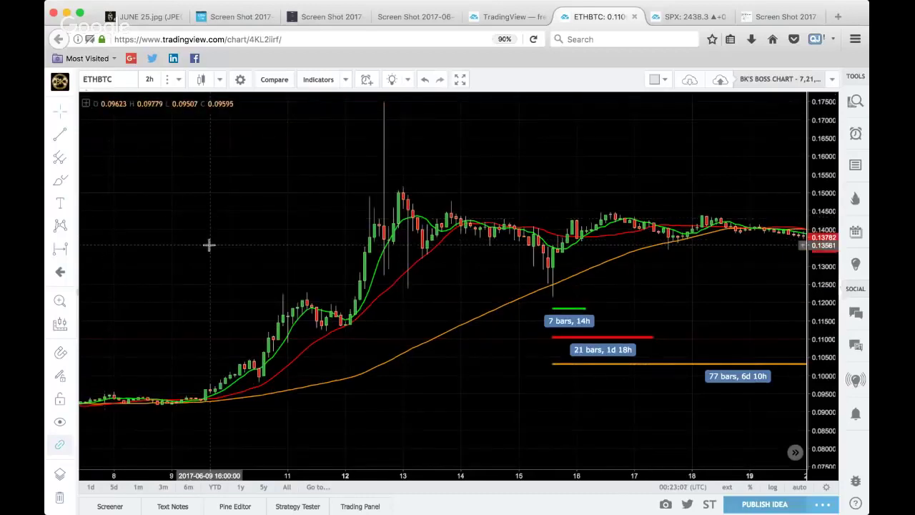
left_click_drag(260, 245, 342, 204)
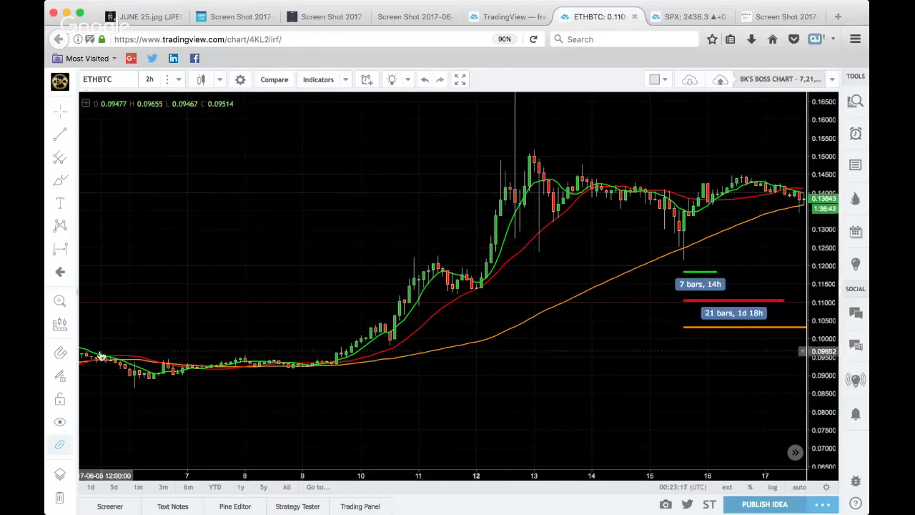
left_click_drag(160, 326, 384, 250)
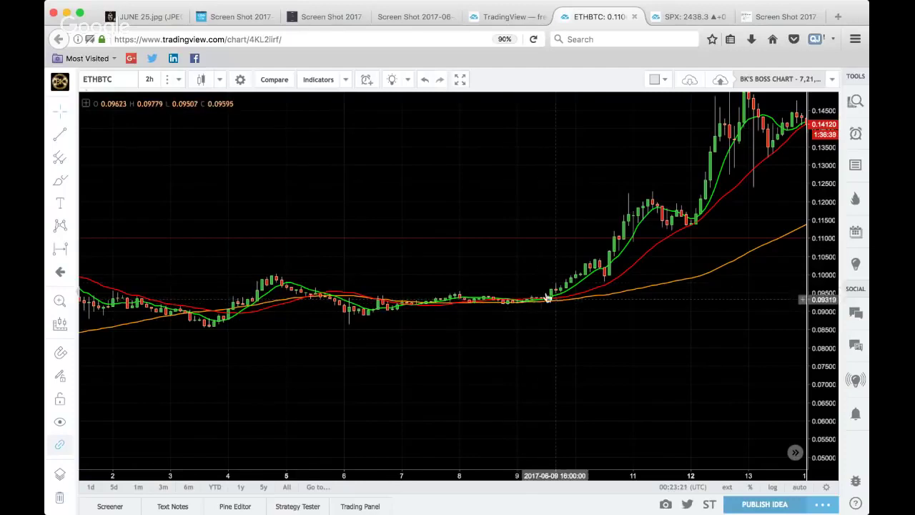
Place a lightning bolt icon on the candles at June 9 12:00, then enlarge it and tilt it slightly clockwise.
left_click(73, 184)
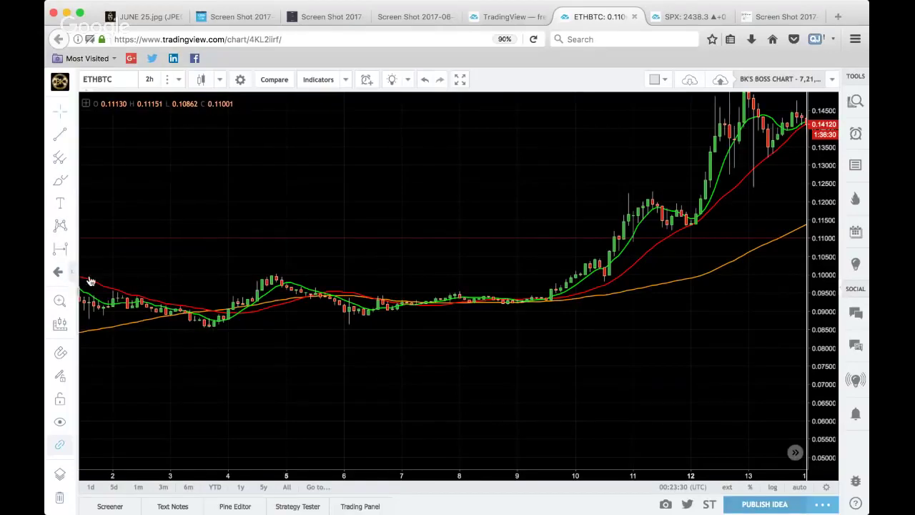
left_click(72, 271)
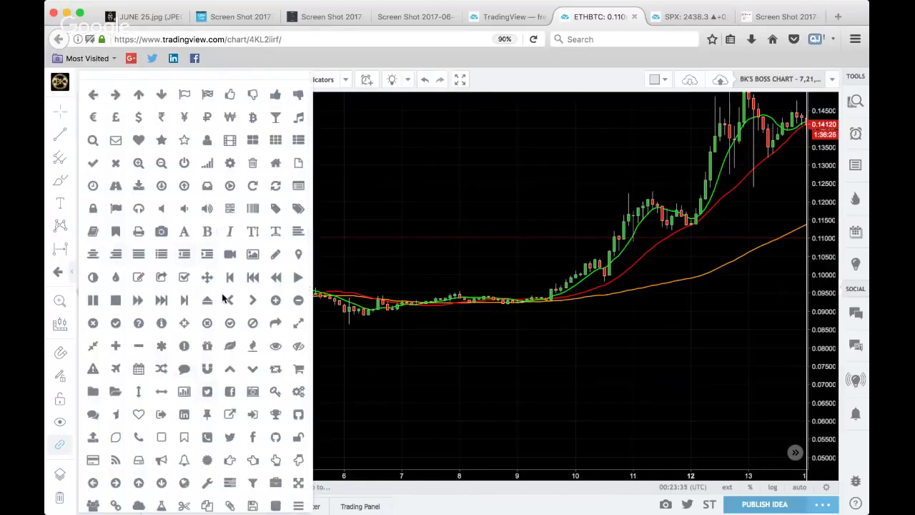
scroll(240, 253, "down", 1)
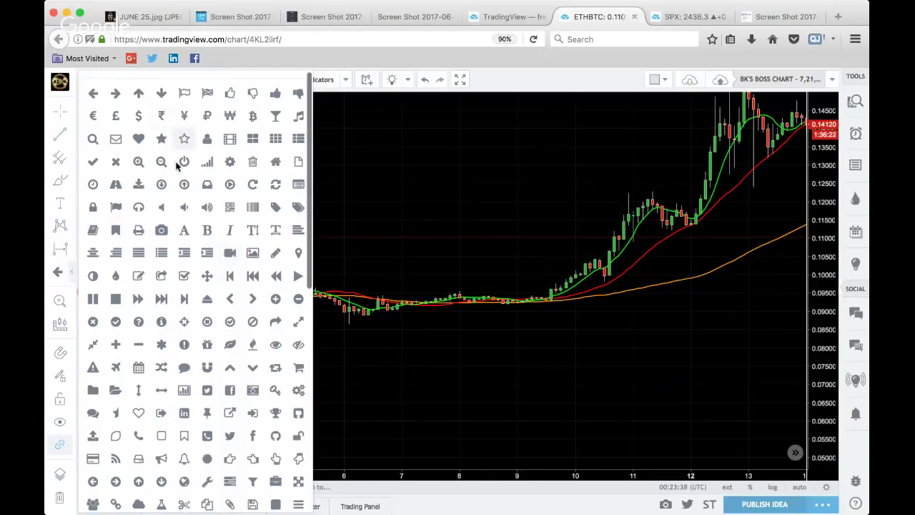
scroll(177, 164, "down", 3)
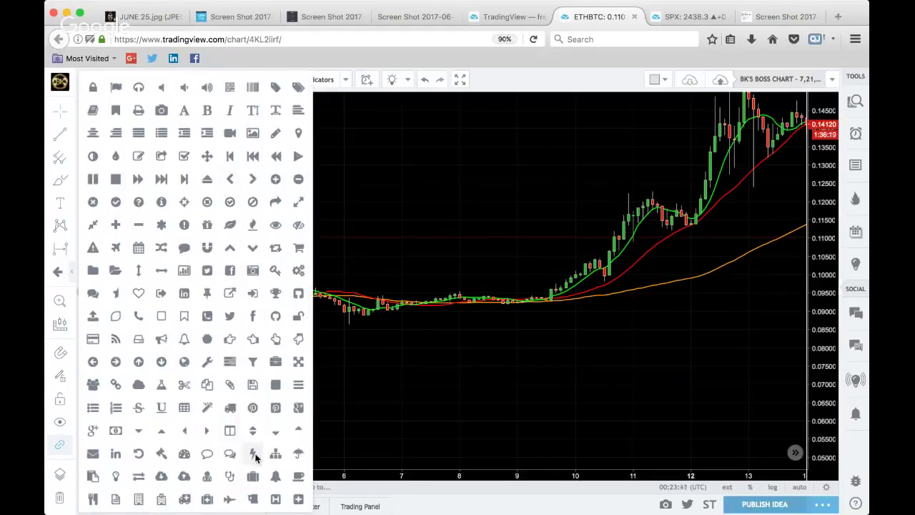
left_click(253, 454)
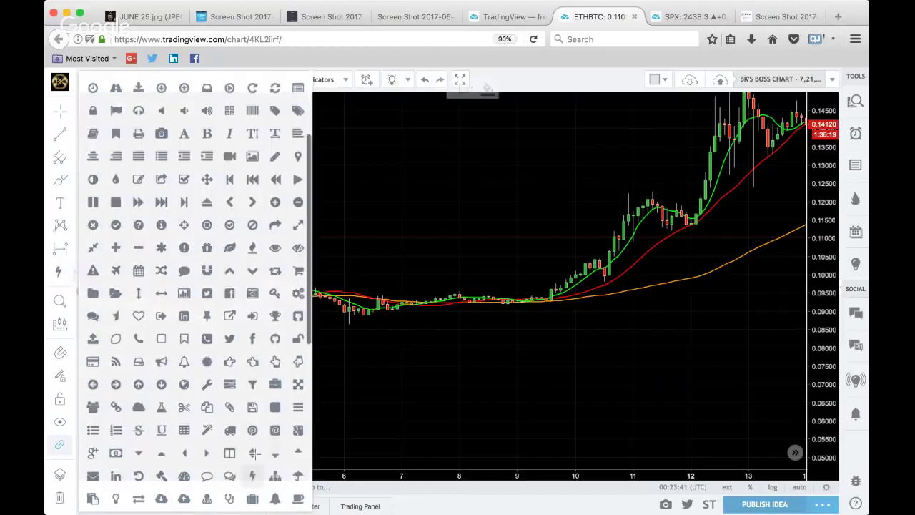
left_click(545, 289)
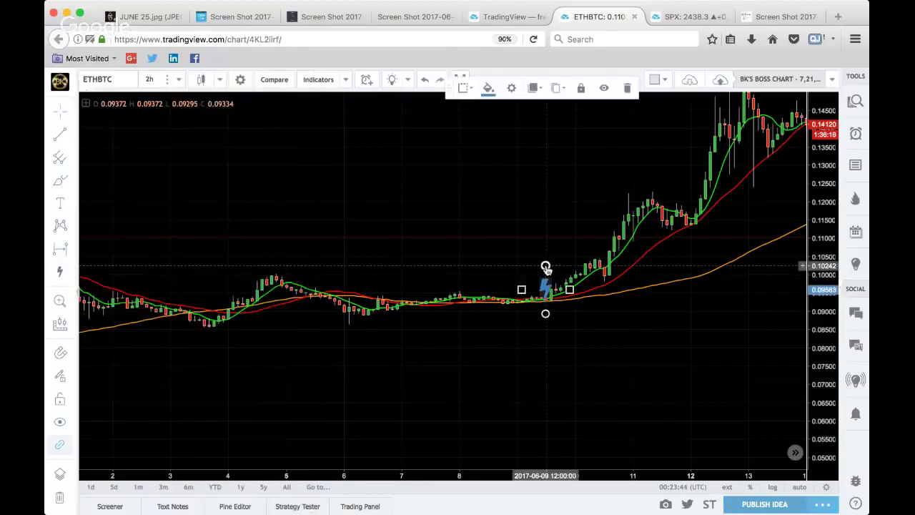
left_click_drag(545, 267, 574, 155)
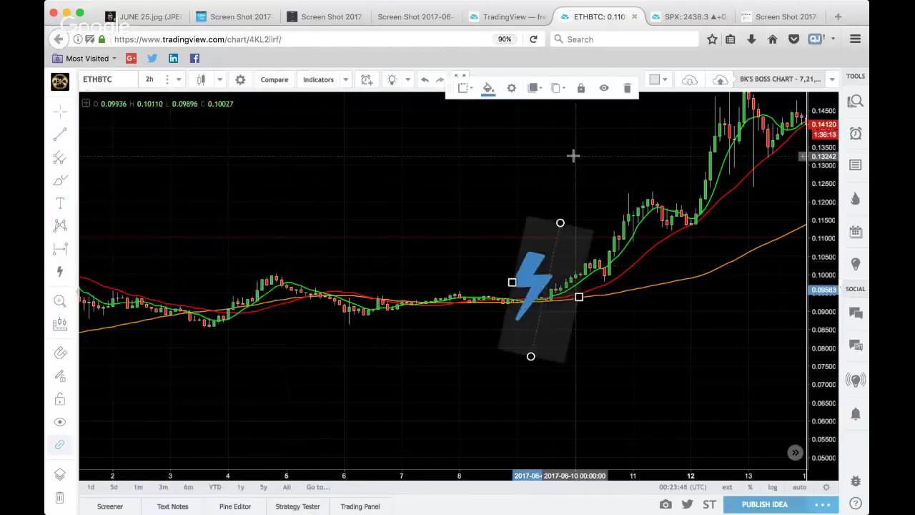
Set the lightning bolt icon's color to yellow and deselect it.
double_click(538, 279)
left_click(386, 287)
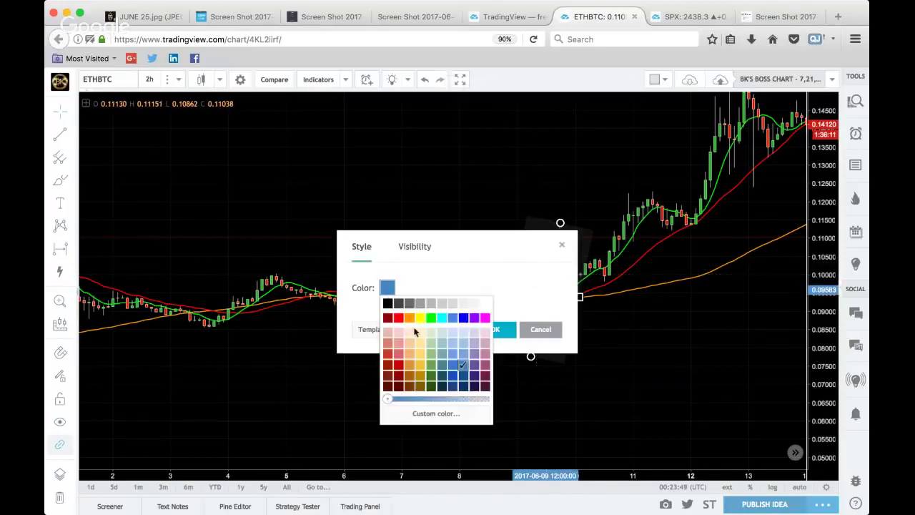
left_click(420, 317)
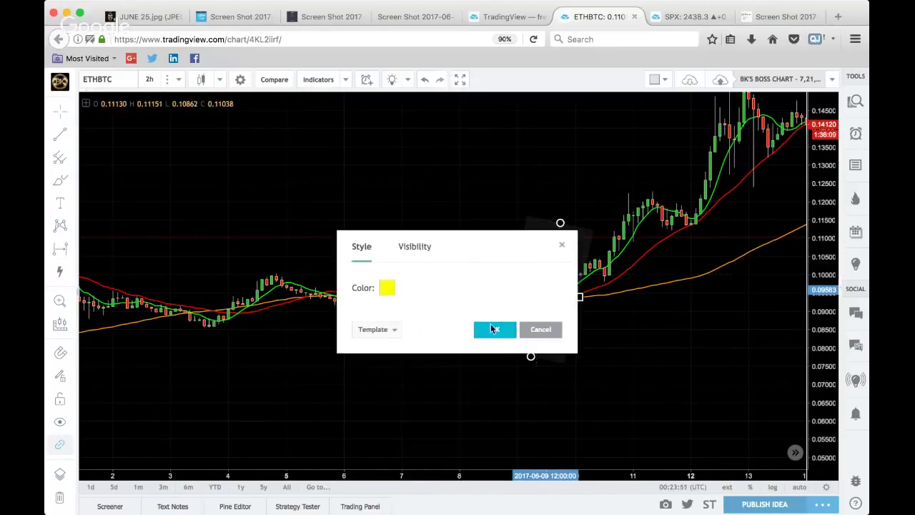
left_click(492, 328)
left_click(503, 365)
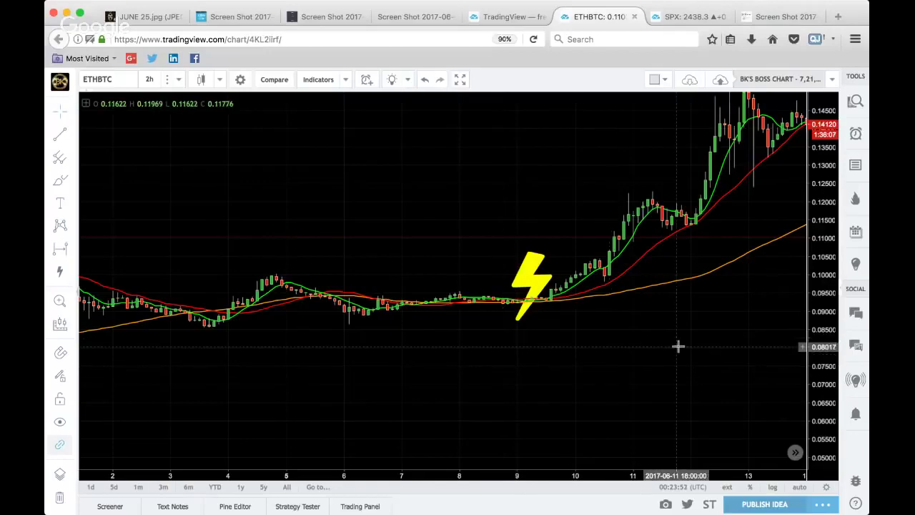
Compare the 7-, 21- and 77-bar date ranges with the moving averages between June 9 and June 22.
left_click_drag(677, 346, 328, 395)
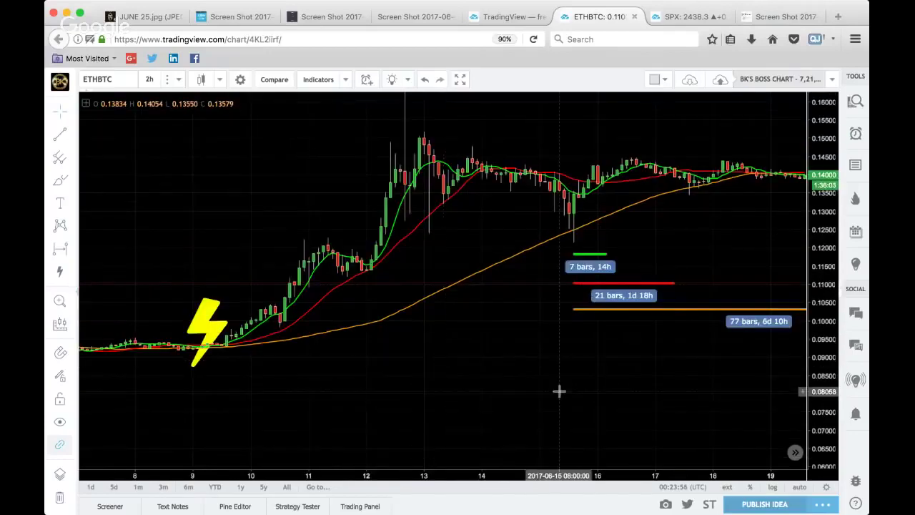
scroll(559, 391, "right", 5)
left_click(462, 279)
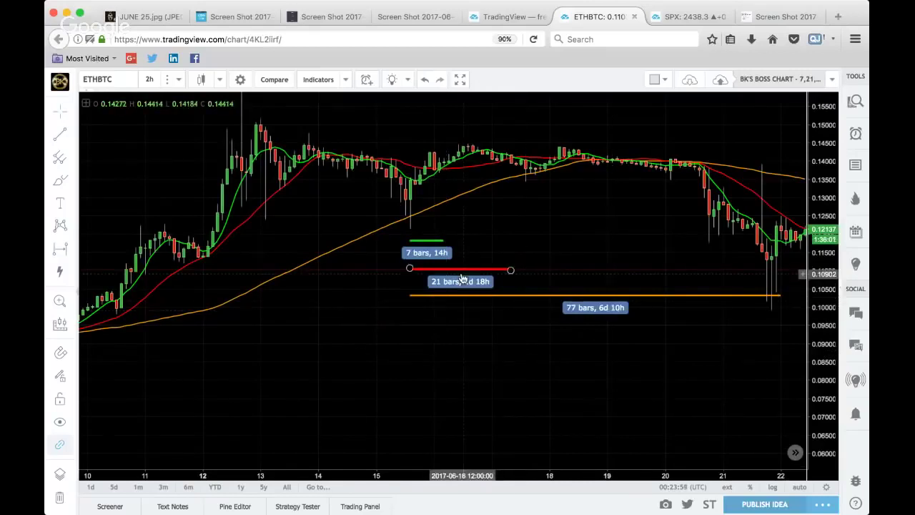
left_click(573, 295)
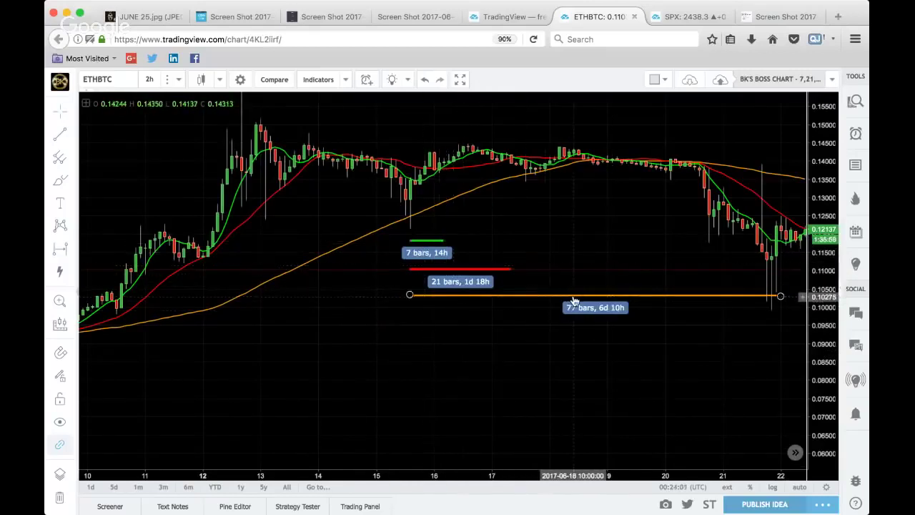
left_click_drag(390, 381, 524, 367)
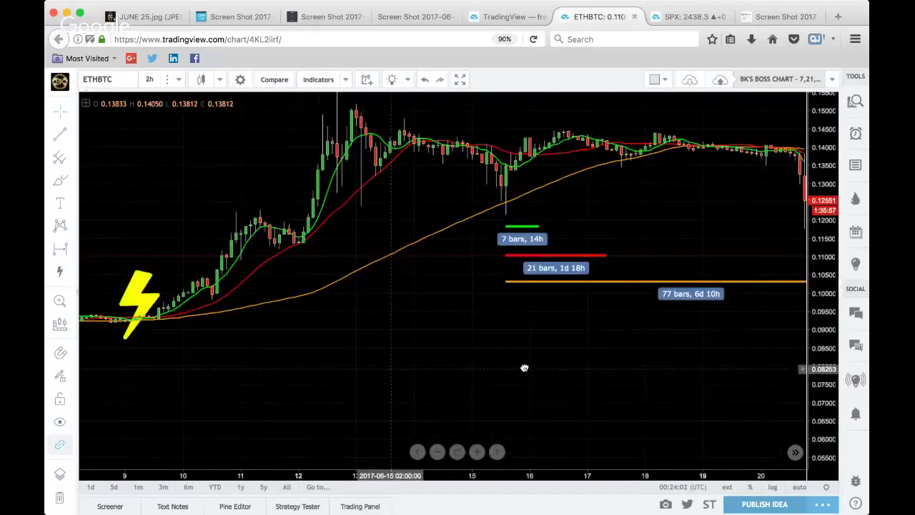
scroll(525, 367, "left", 3)
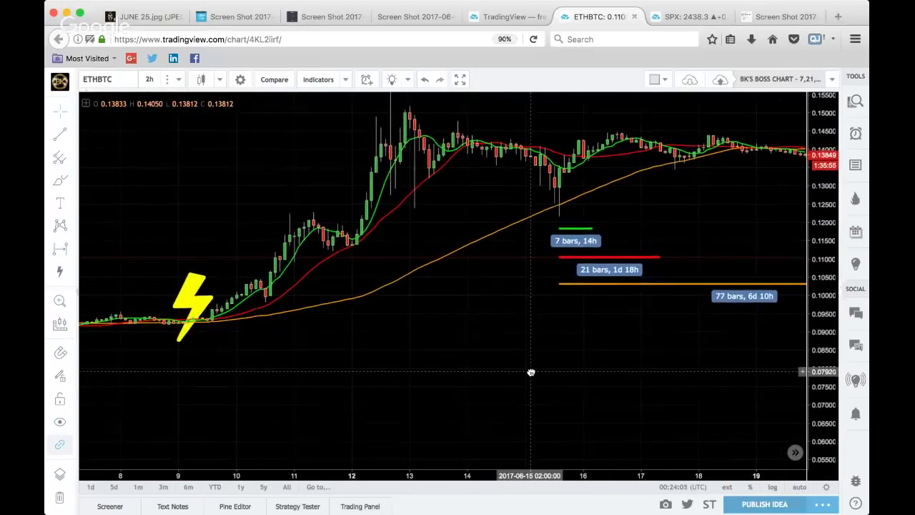
Shrink the yellow lightning bolt at June 9 slightly while keeping its tilt.
left_click(175, 303)
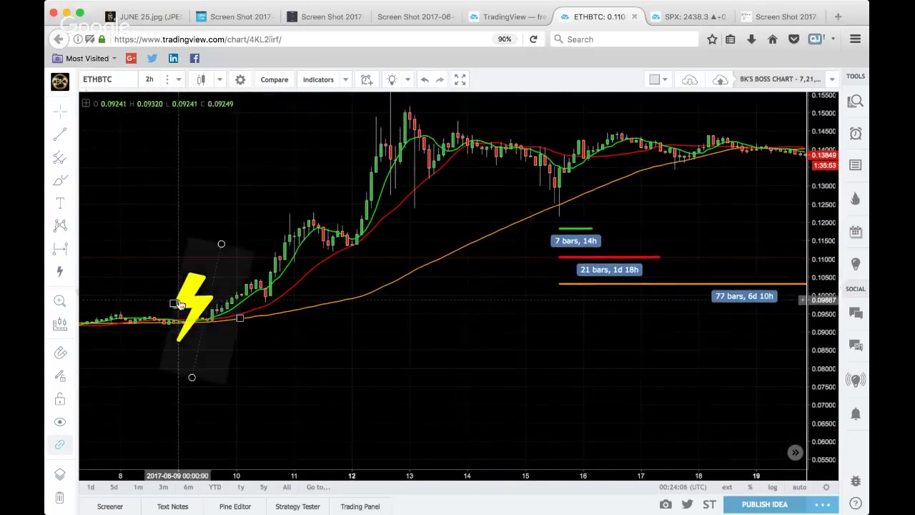
left_click(231, 225)
left_click(219, 244)
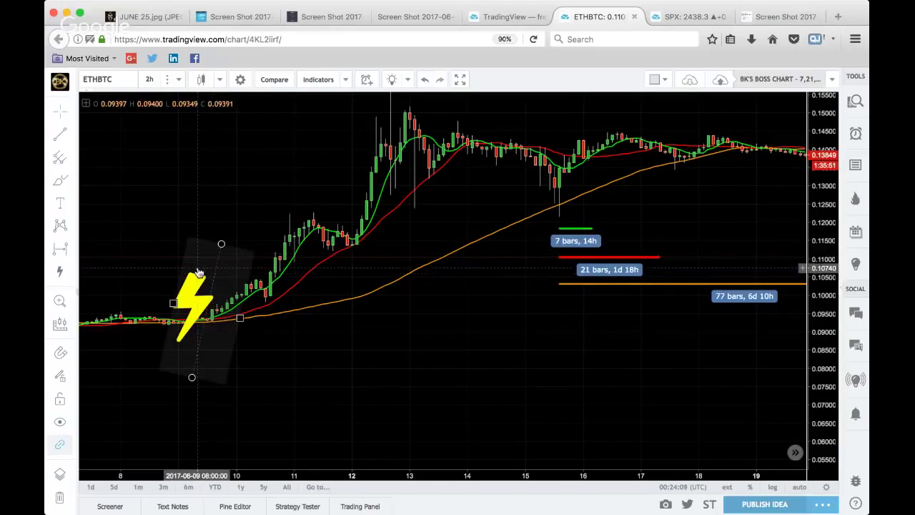
left_click_drag(221, 245, 216, 262)
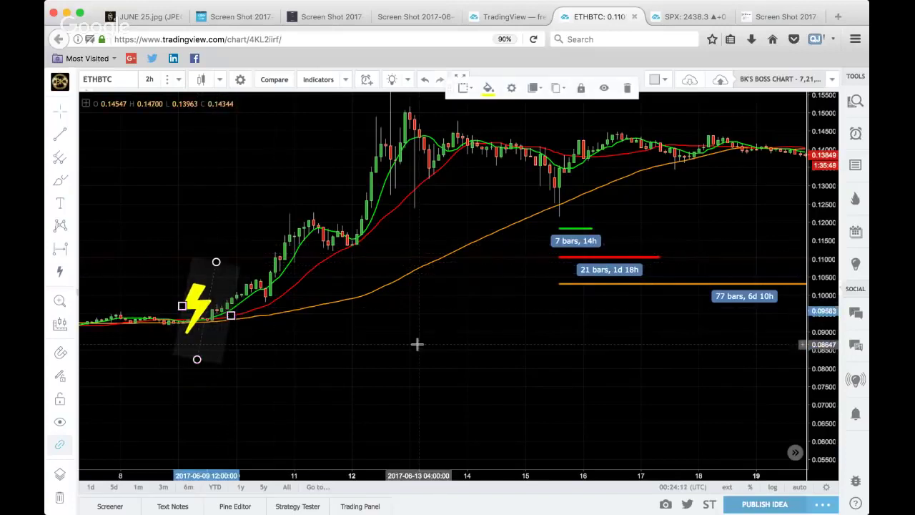
left_click_drag(416, 344, 338, 390)
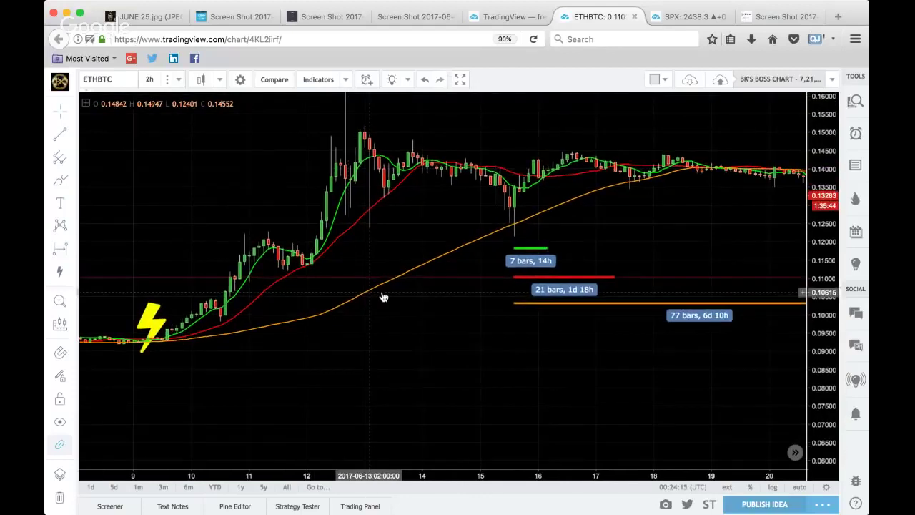
Review the available trend line tools and the pitchfork, Gann and Fibonacci drawing tools.
left_click(73, 140)
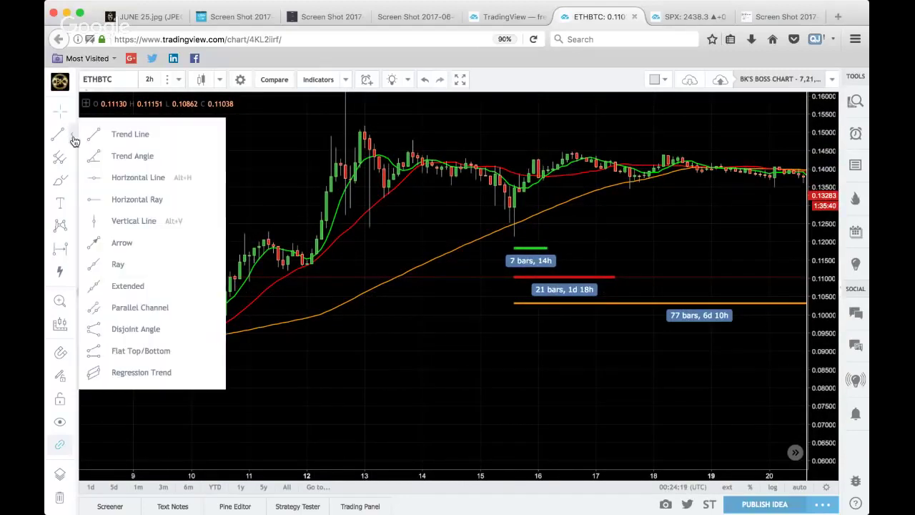
left_click(73, 140)
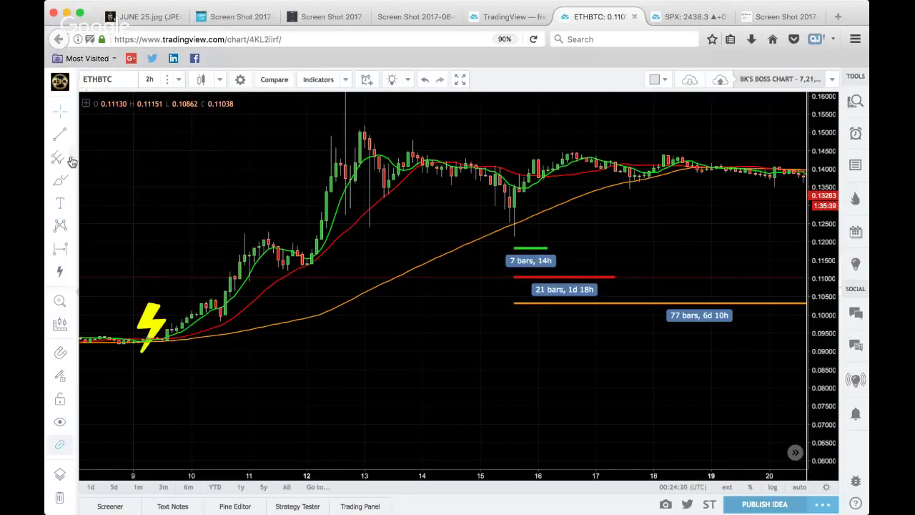
left_click(71, 162)
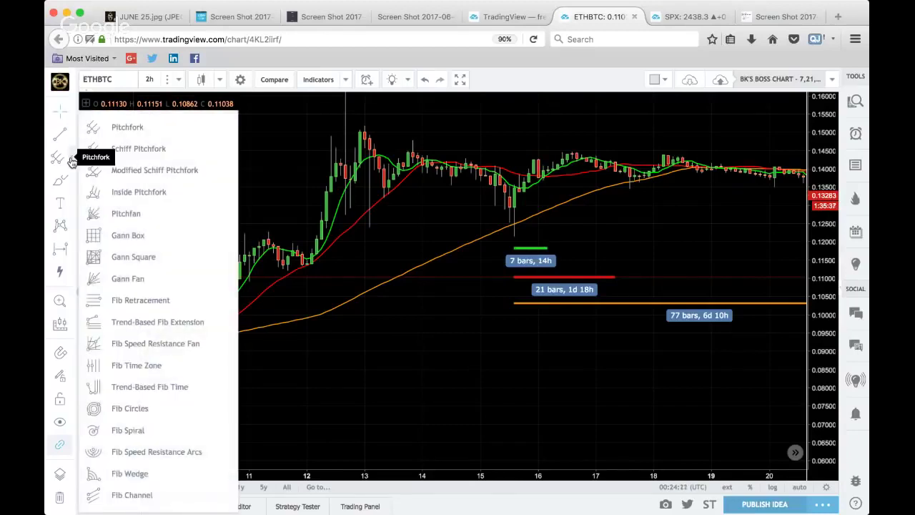
left_click(72, 163)
Mark Ellipse as a favorite drawing tool, move the favorites toolbar above the lightning bolt, and activate the Ellipse from it.
left_click(71, 179)
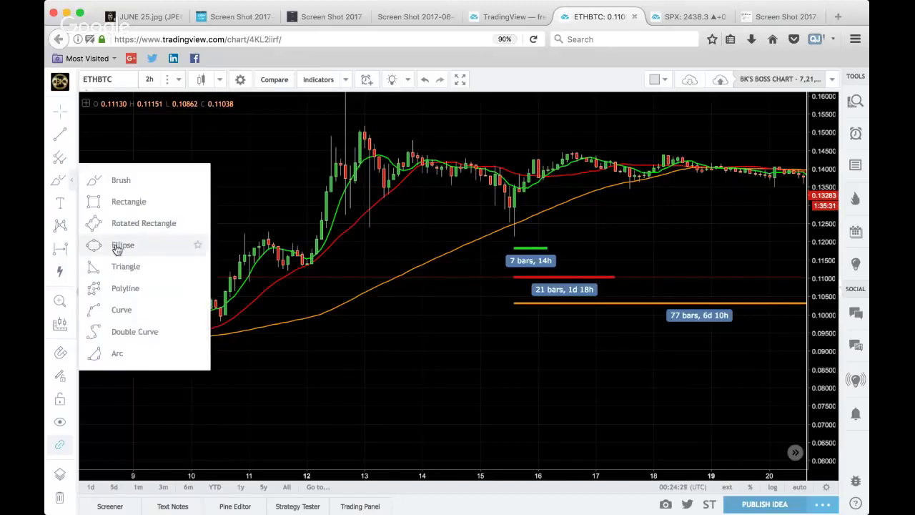
left_click(198, 247)
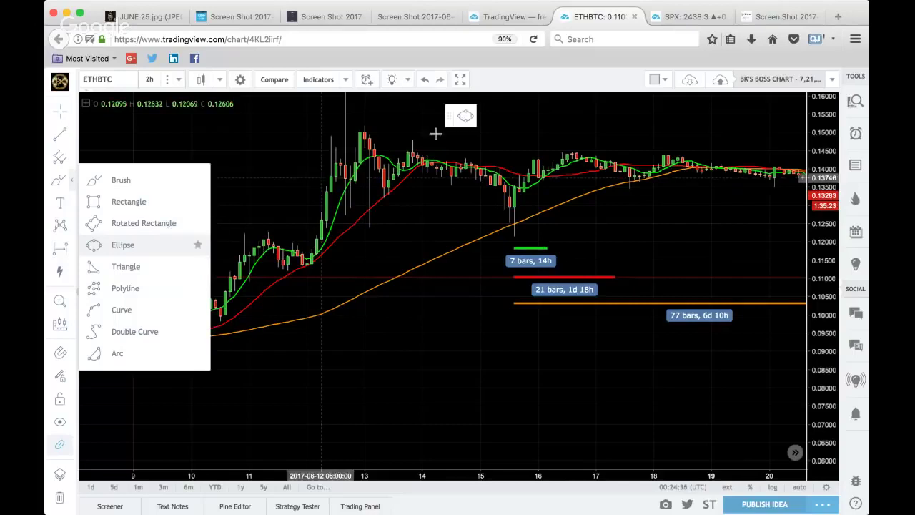
mouse_move(451, 118)
left_mouse_down()
mouse_move(106, 138)
mouse_move(129, 129)
left_mouse_up()
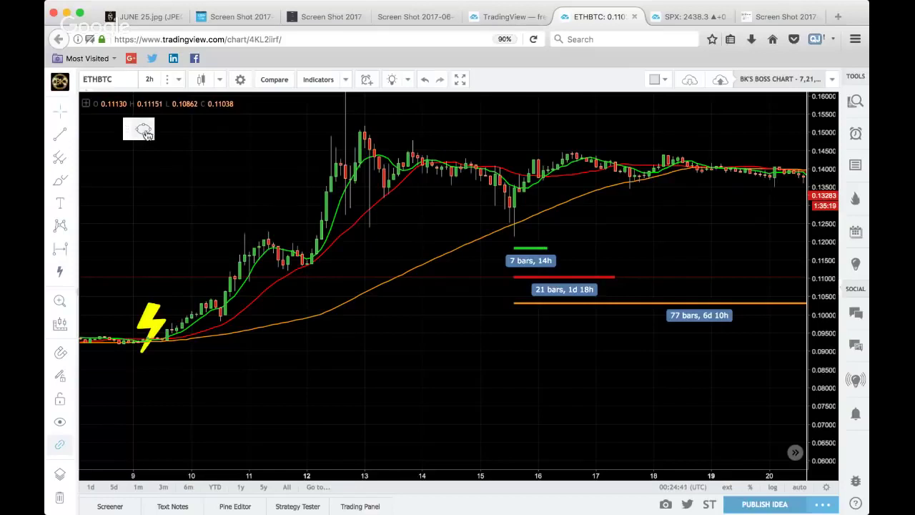
left_click(144, 131)
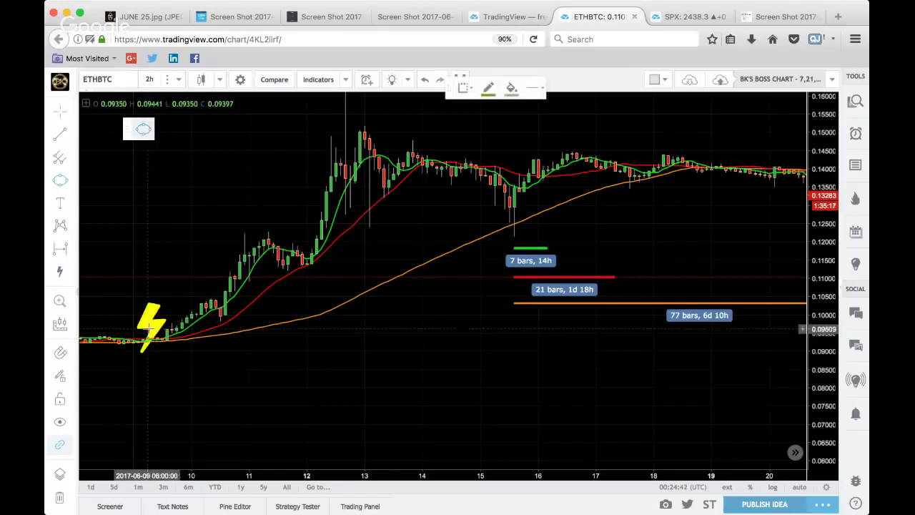
Draw an ellipse over the moving-average crossing around June 9 at the base of the rally.
left_click_drag(148, 329, 165, 356)
left_click(136, 359)
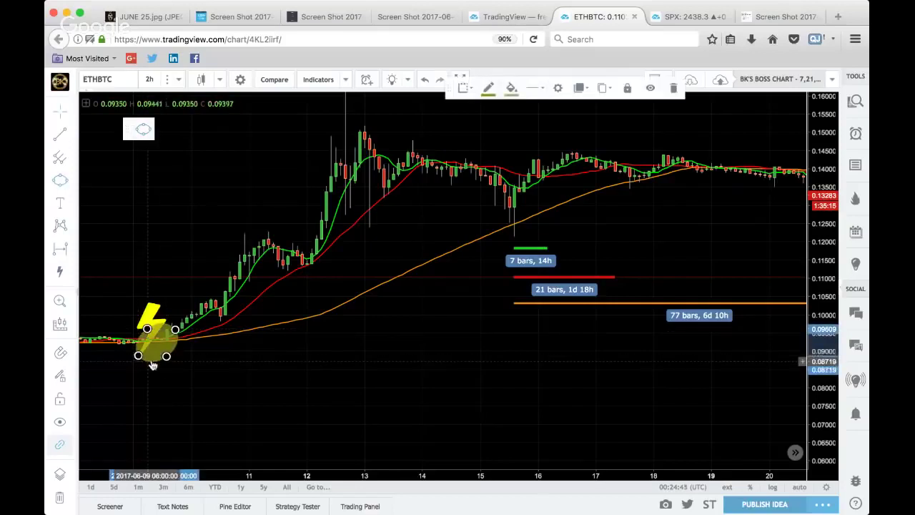
left_click(153, 363)
Move the yellow lightning bolt up so it sits above the June 9 ellipse, and dismiss the advertisement.
left_click(151, 313)
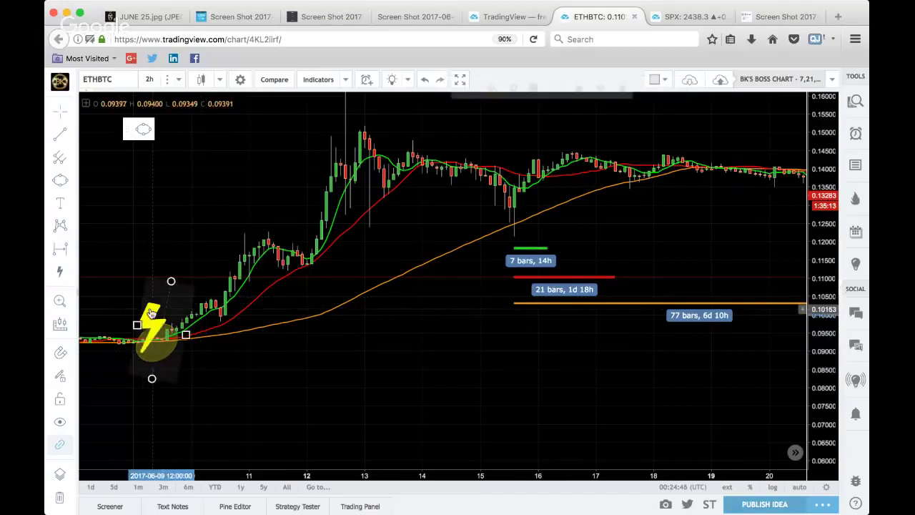
left_click_drag(151, 313, 164, 275)
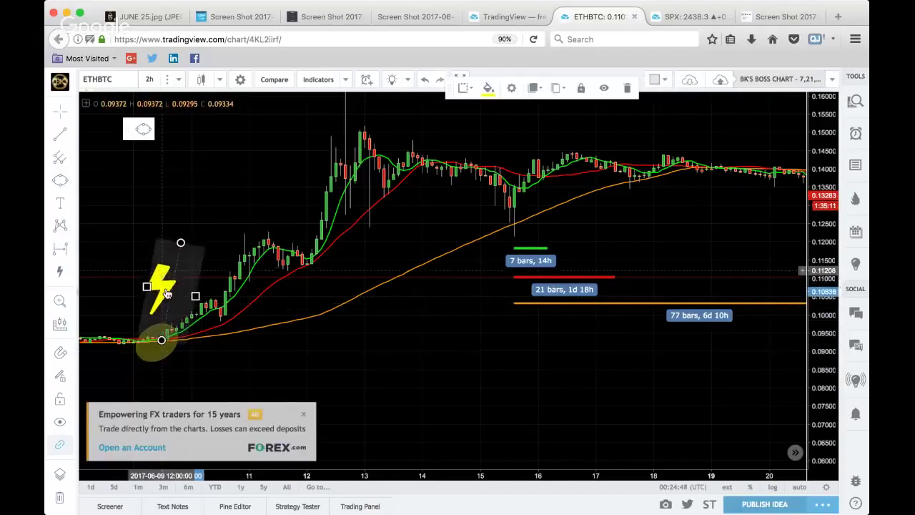
left_click(302, 414)
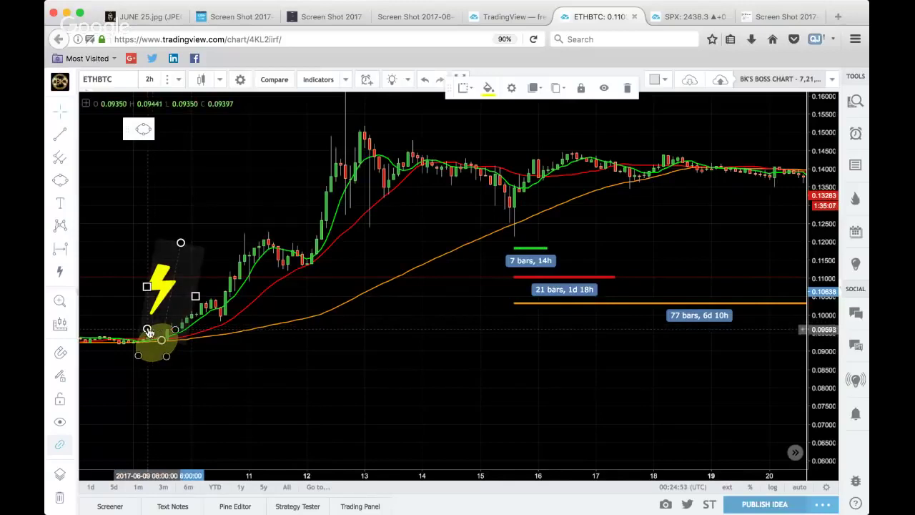
Adjust the ellipse's shape around the June 9 crossing and place a copy on the moving averages near June 19.
left_click(150, 331)
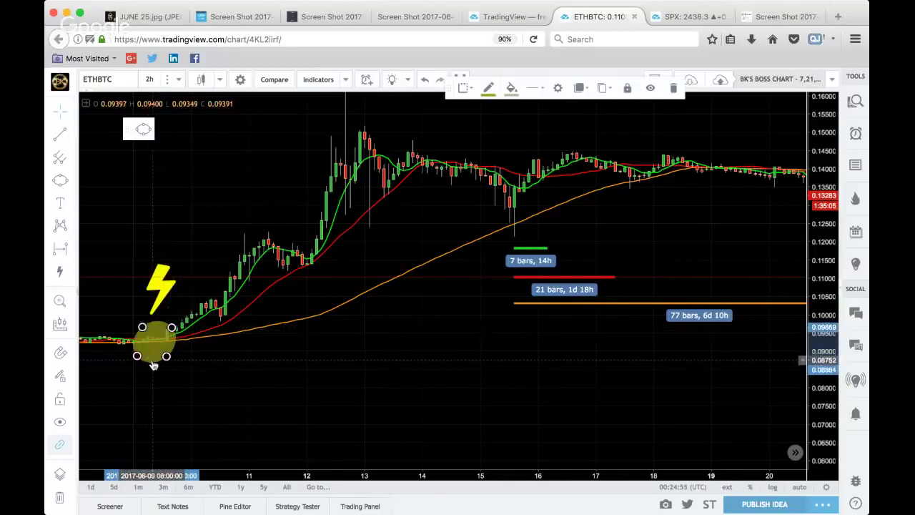
left_click_drag(152, 365, 706, 174)
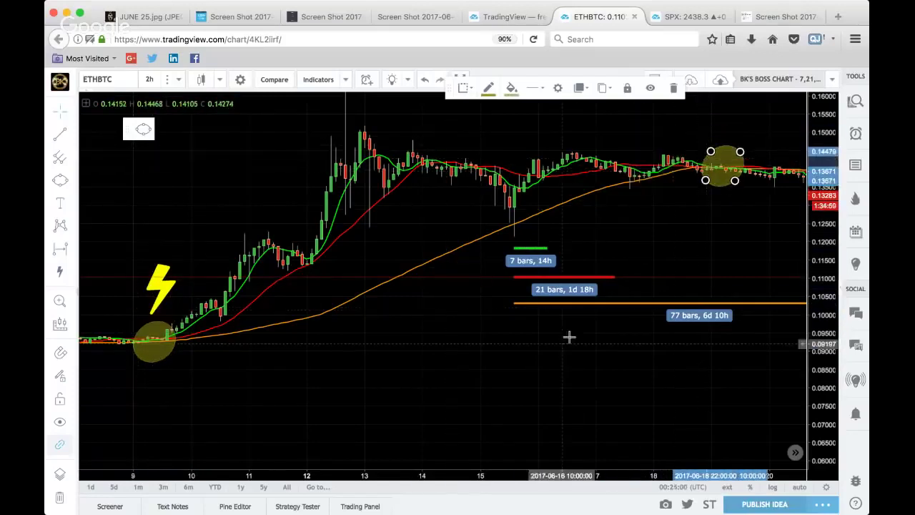
left_click(575, 269)
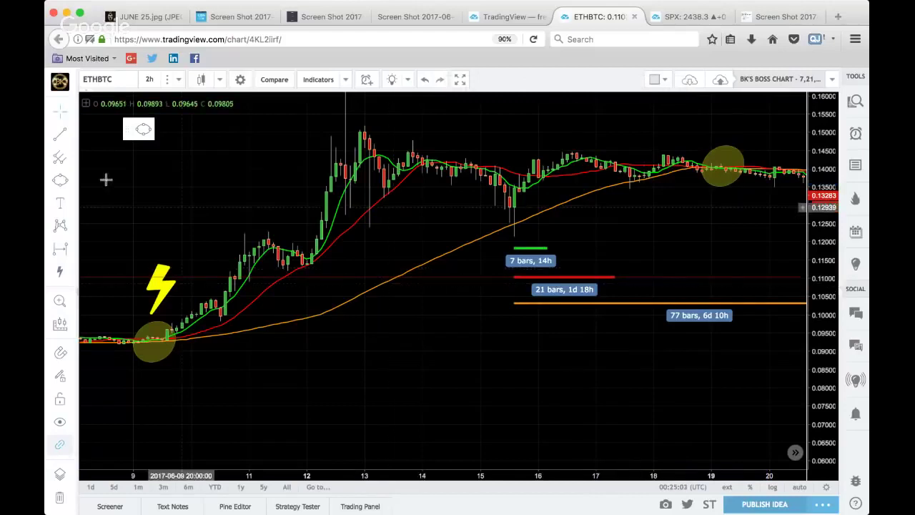
left_click(60, 139)
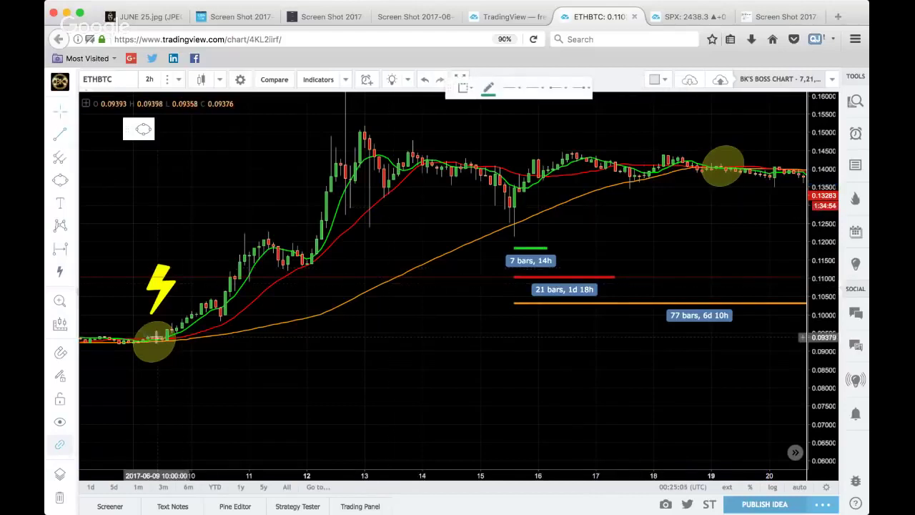
left_click(147, 339)
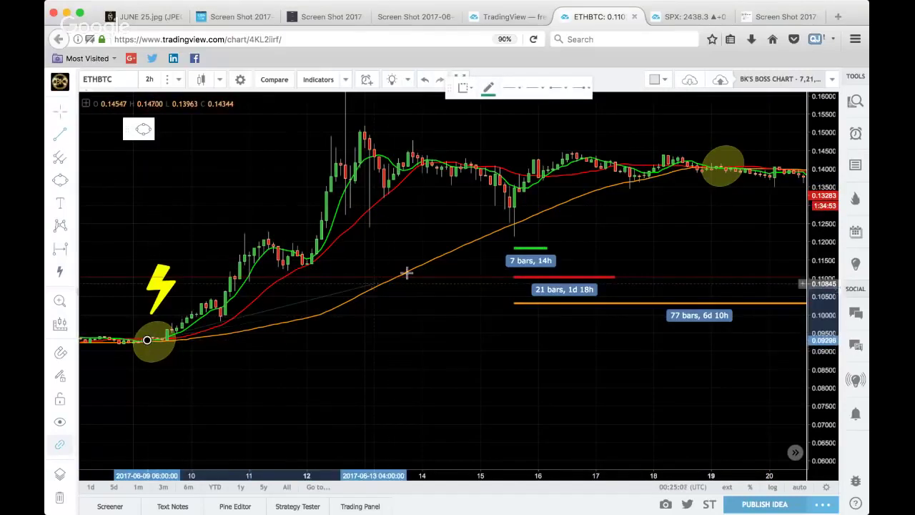
key("Escape")
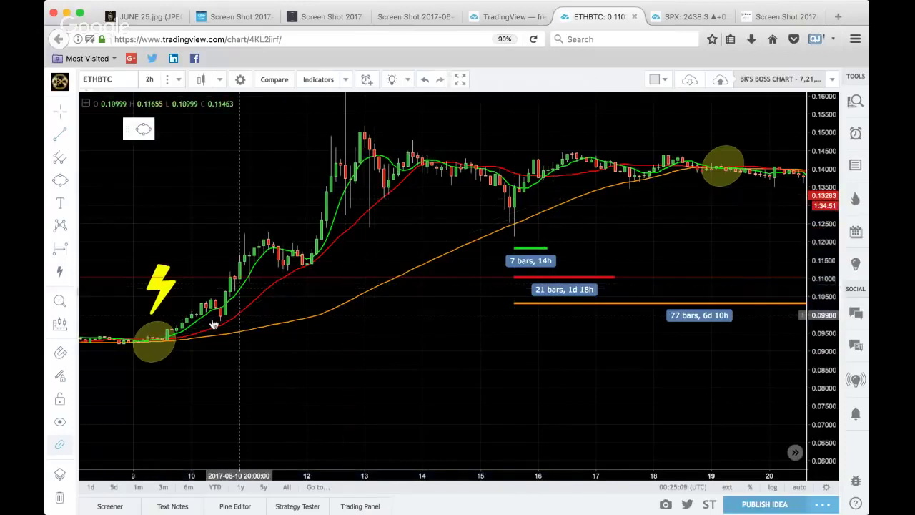
Give the June 9 ellipse a white outline with a thicker line.
left_click(153, 327)
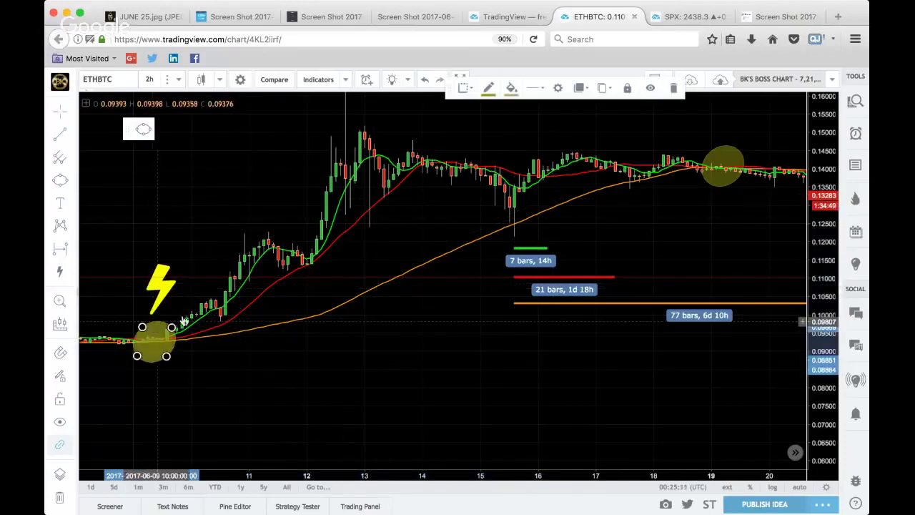
left_click(492, 89)
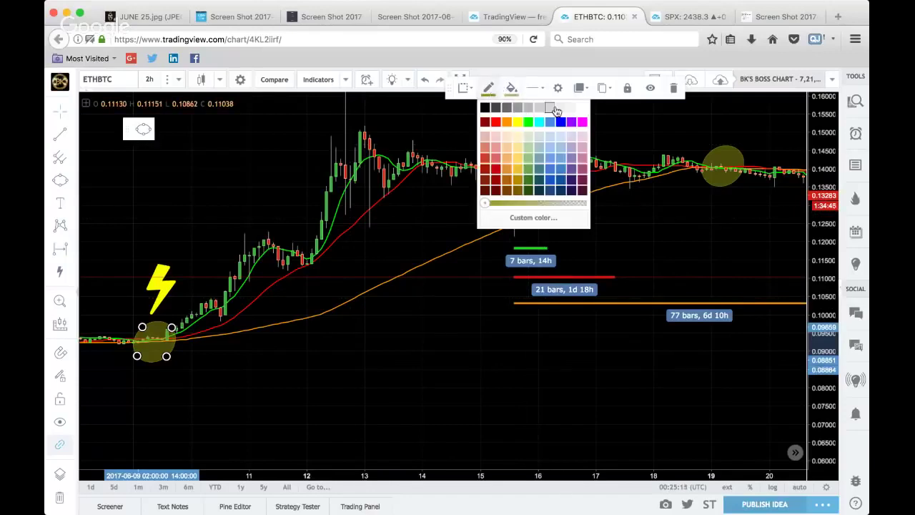
left_click(583, 107)
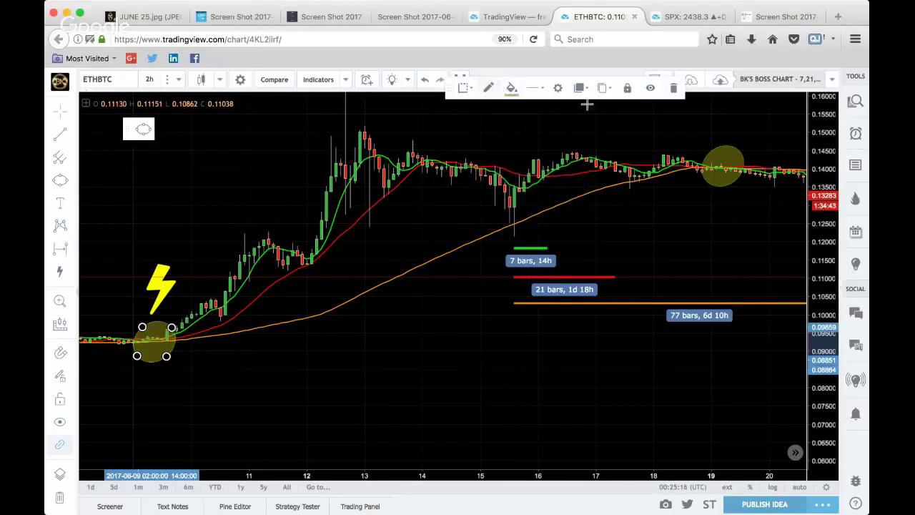
left_click(493, 89)
left_click(532, 88)
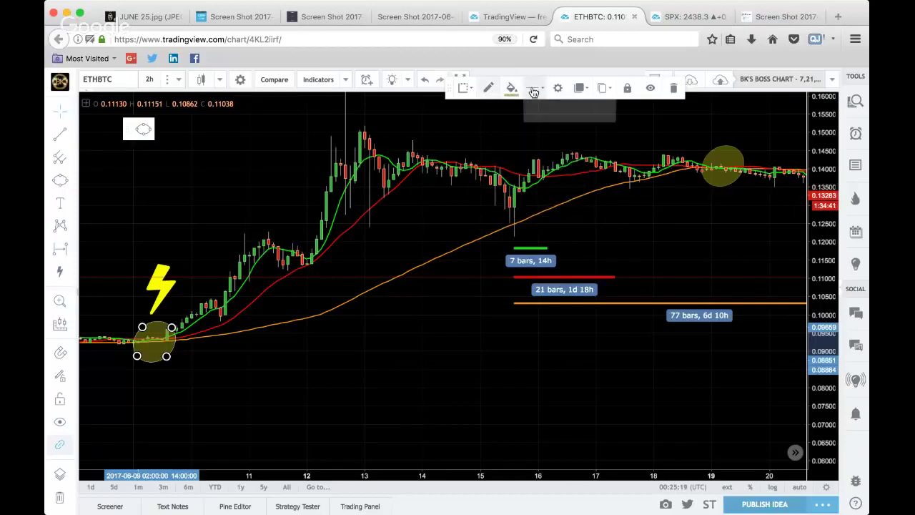
left_click(579, 110)
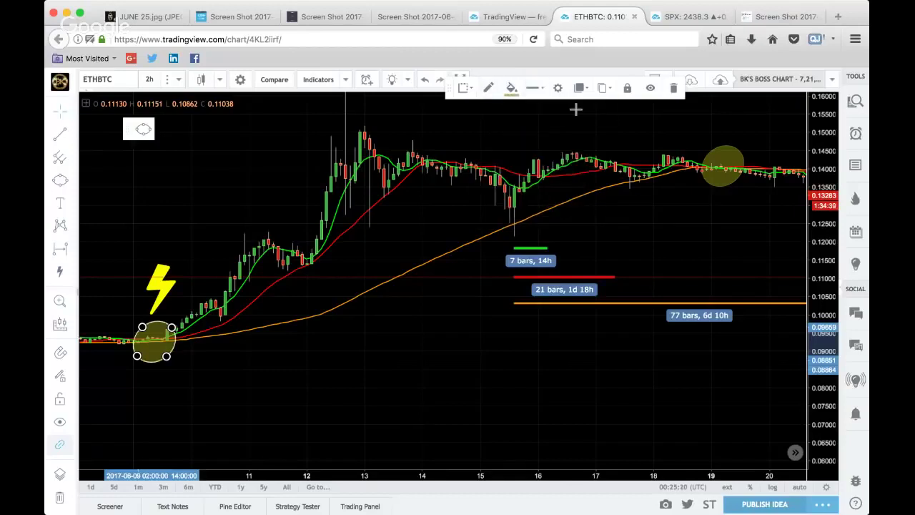
Fill the June 9 ellipse with bright yellow and make the fill more opaque.
left_click(512, 91)
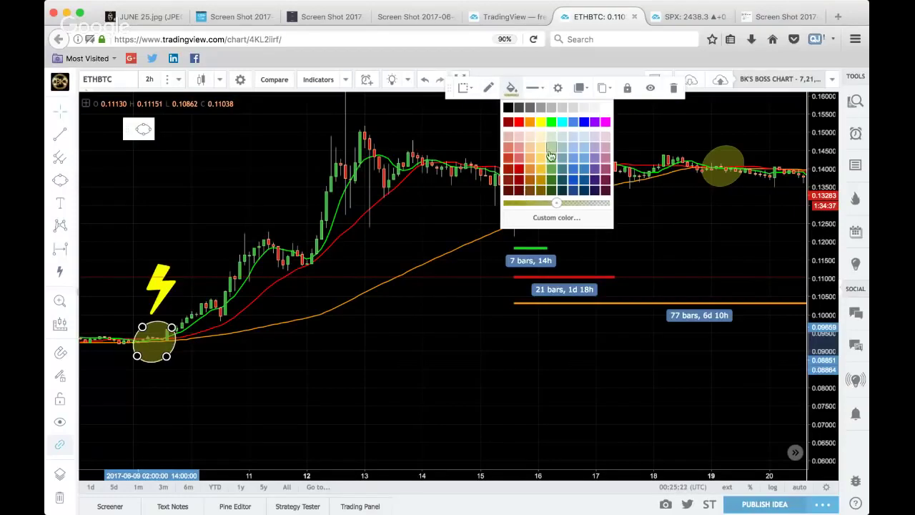
left_click(540, 123)
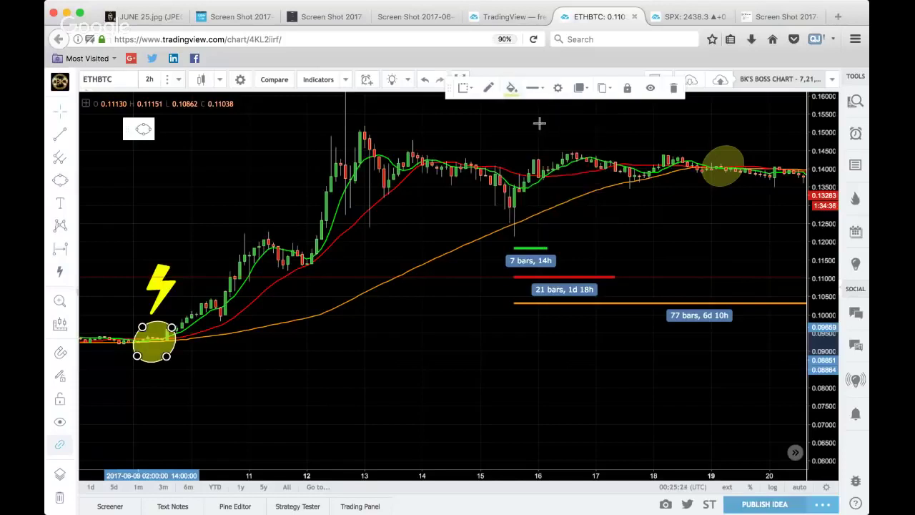
left_click(512, 93)
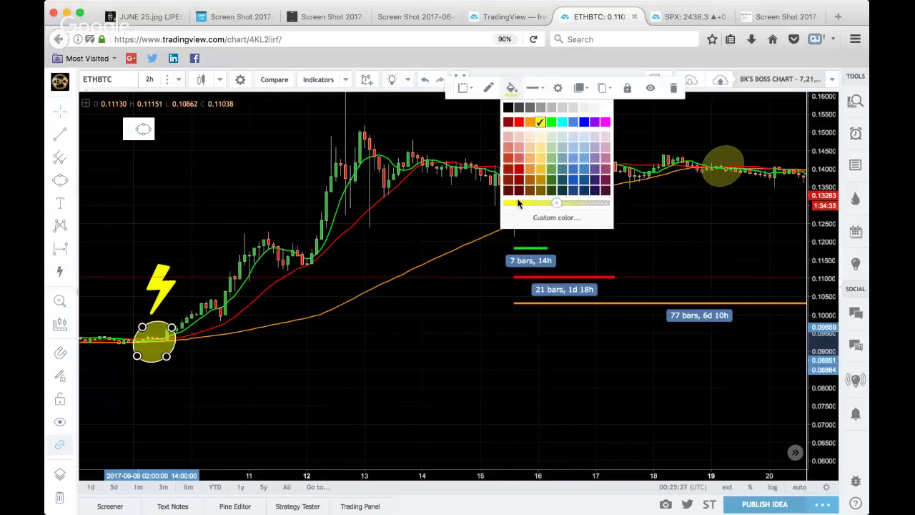
mouse_move(556, 202)
left_mouse_down()
mouse_move(499, 203)
mouse_move(592, 204)
mouse_move(511, 203)
mouse_move(541, 201)
left_mouse_up()
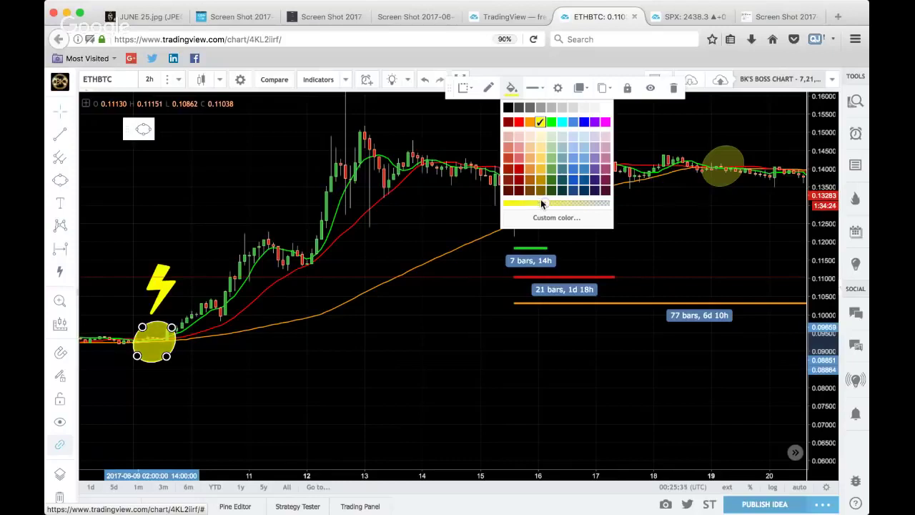
left_click(403, 350)
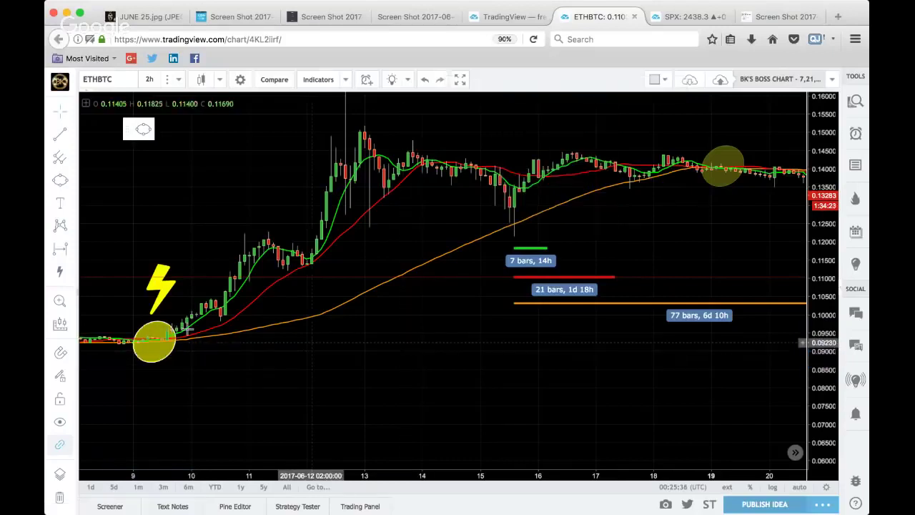
Replace the dim ellipse near June 19 with a copy of the restyled June 9 ellipse.
left_click(726, 152)
key("Delete")
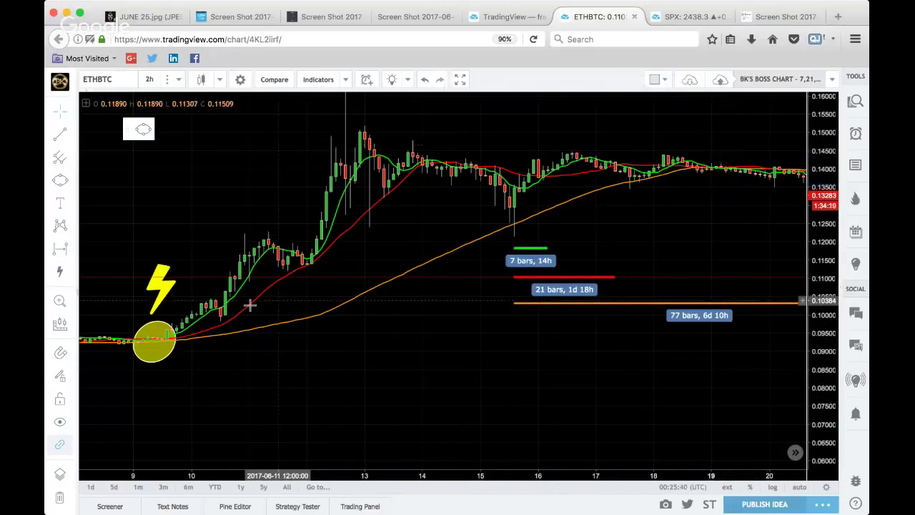
left_click(158, 326)
left_click(158, 326)
mouse_move(158, 323)
left_mouse_down()
mouse_move(152, 304)
mouse_move(596, 192)
mouse_move(710, 143)
mouse_move(712, 152)
left_mouse_up()
key("super+z")
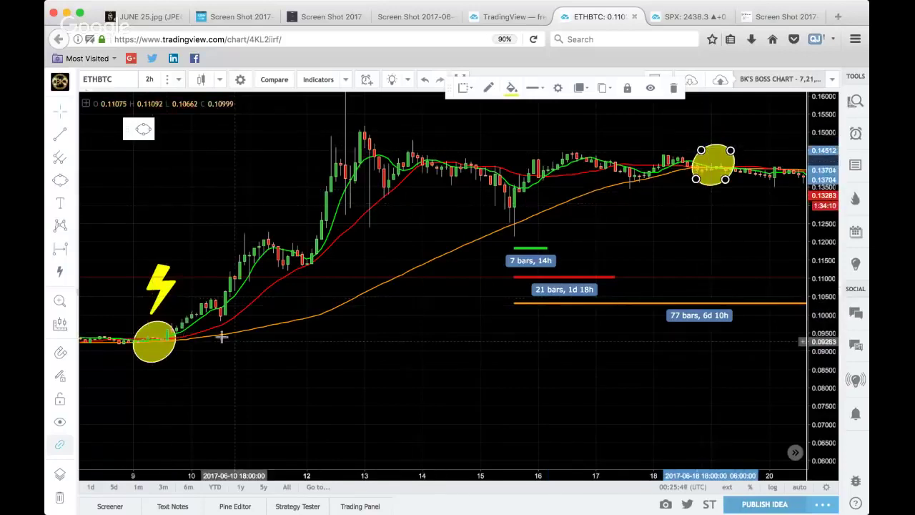
Add the Horizontal Line, Trend Line and Rectangle drawing tools to the favorites.
left_click(72, 140)
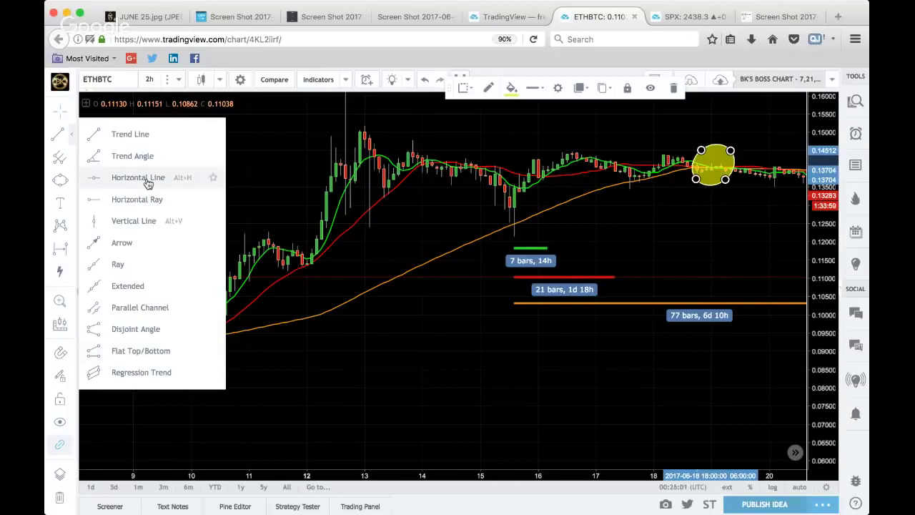
left_click(213, 178)
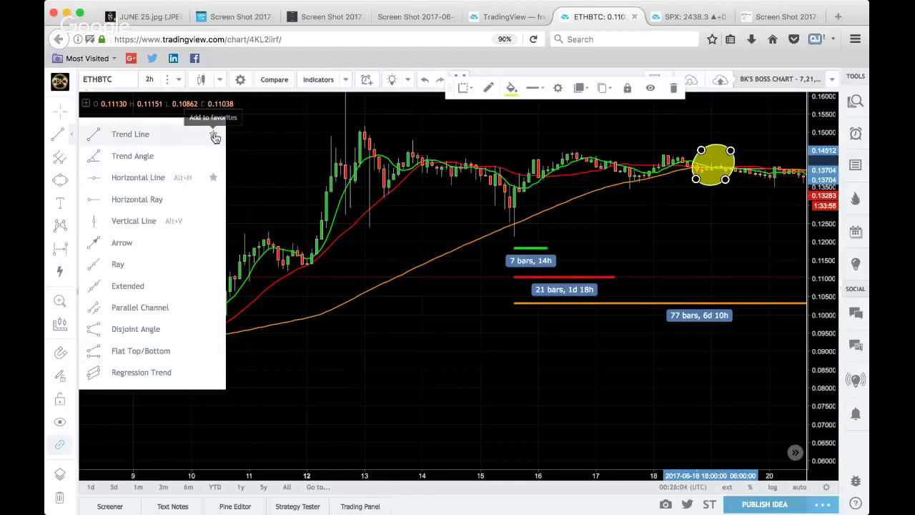
left_click(214, 135)
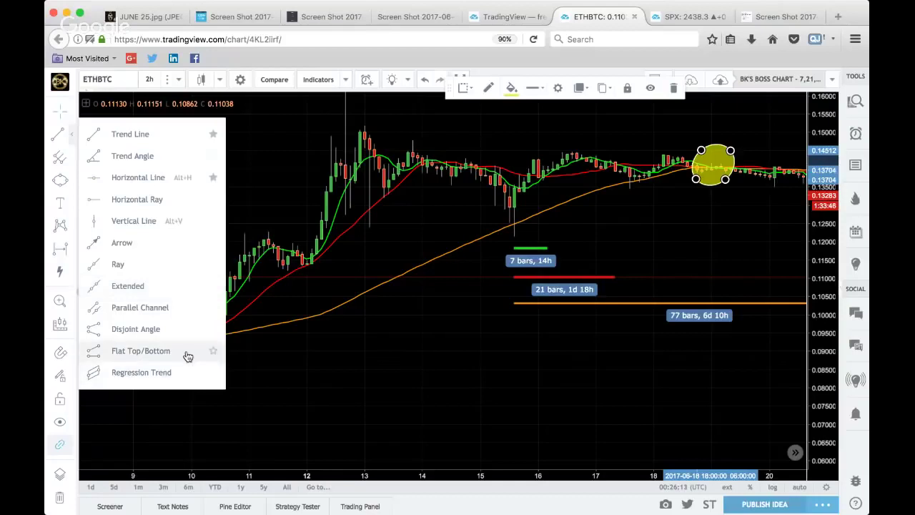
left_click(72, 164)
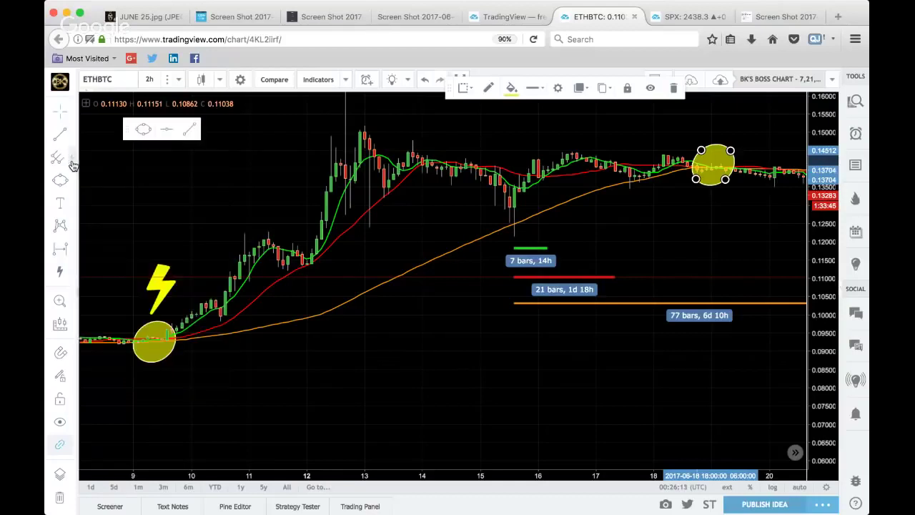
left_click(72, 164)
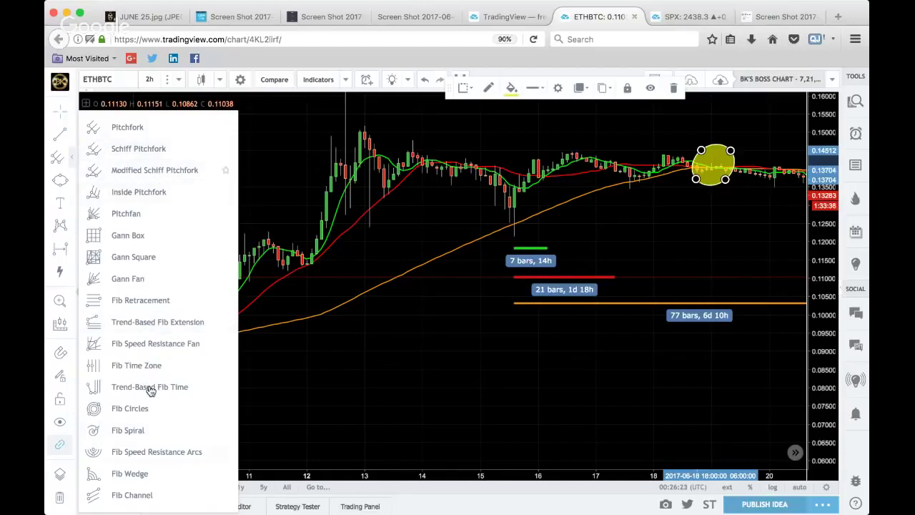
left_click(72, 182)
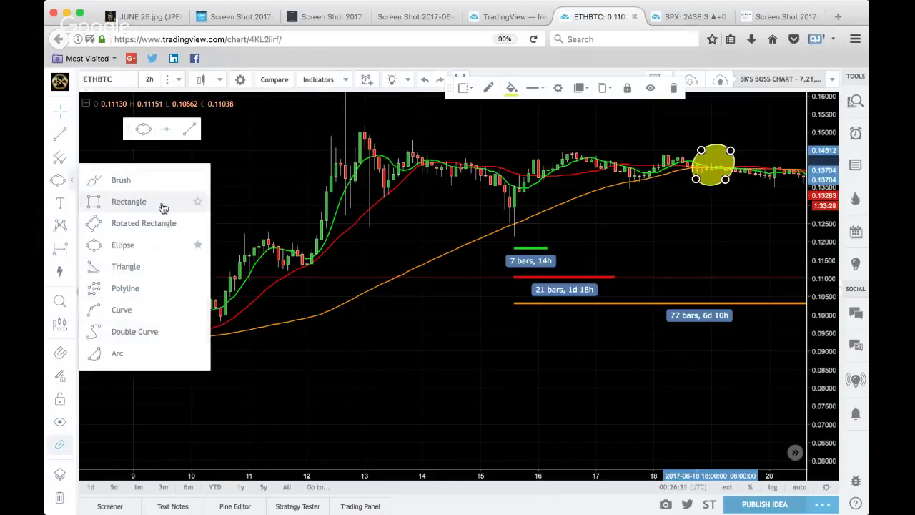
left_click(199, 203)
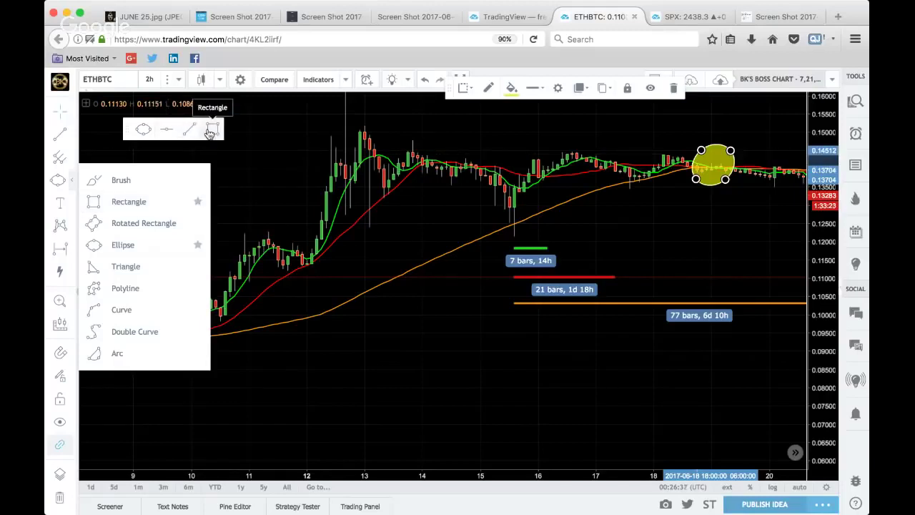
Reorder the favorite drawing tools as Trend Line, Horizontal Line, Rectangle, Ellipse.
left_click_drag(212, 133, 133, 129)
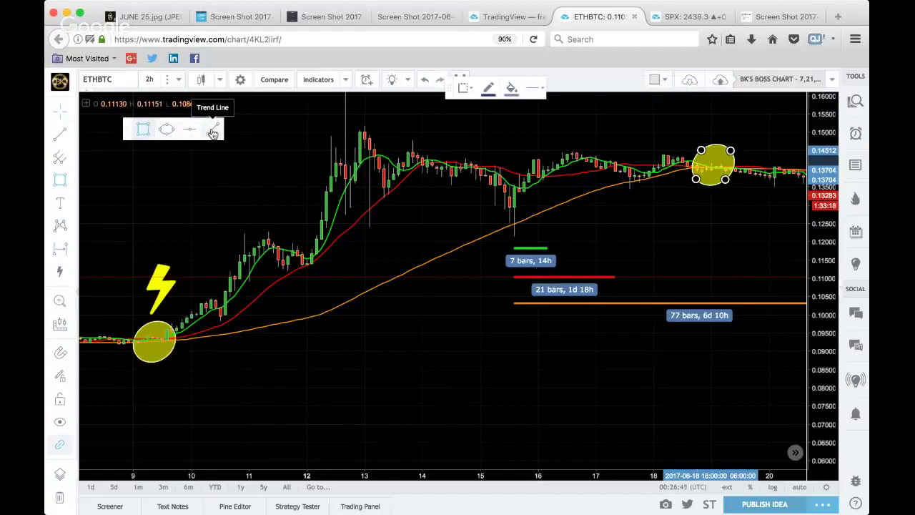
left_click_drag(212, 133, 132, 129)
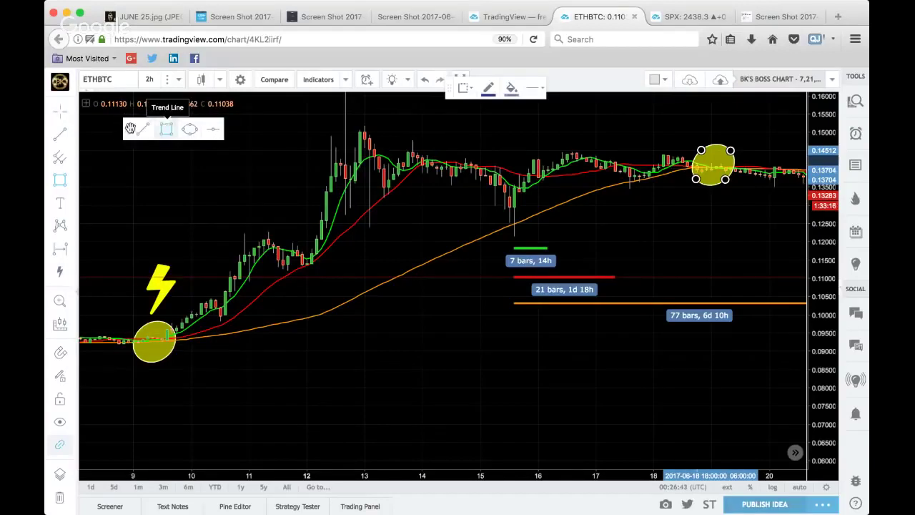
left_click_drag(217, 138, 164, 130)
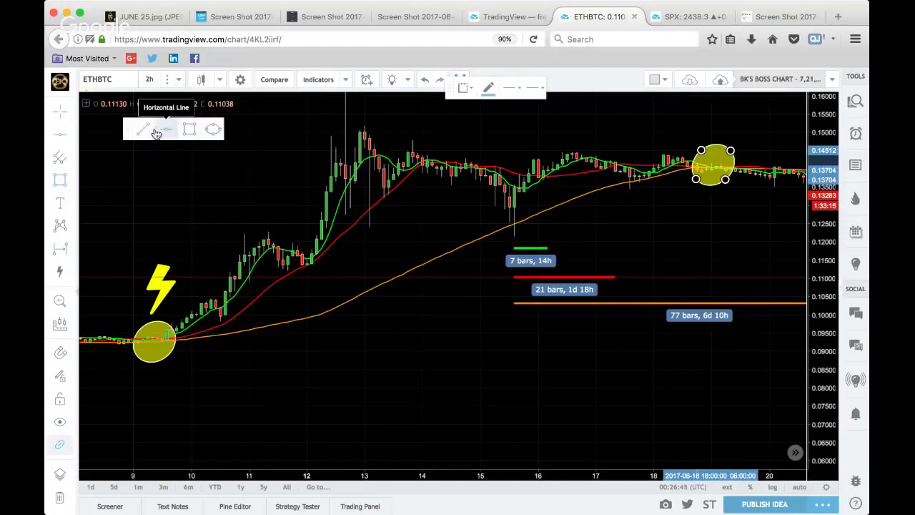
Activate the Trend Line tool and set a thicker line width for it.
left_click(143, 129)
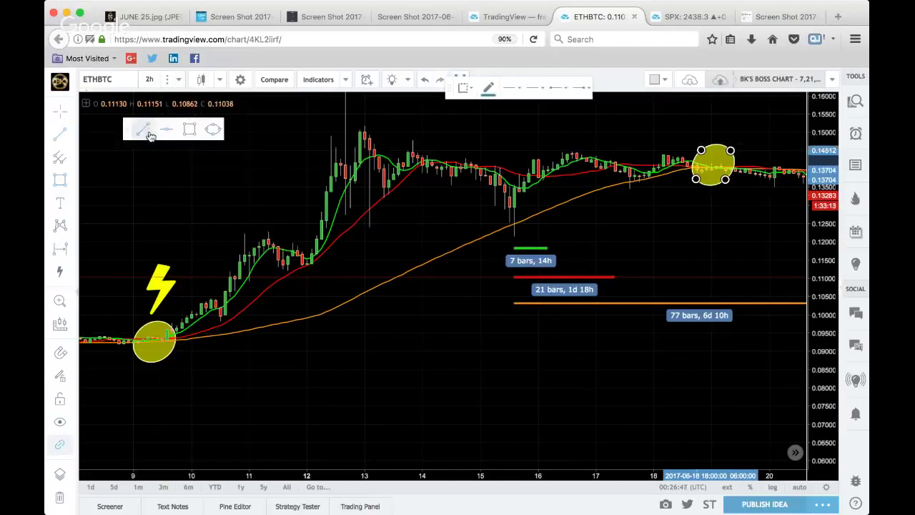
left_click(511, 89)
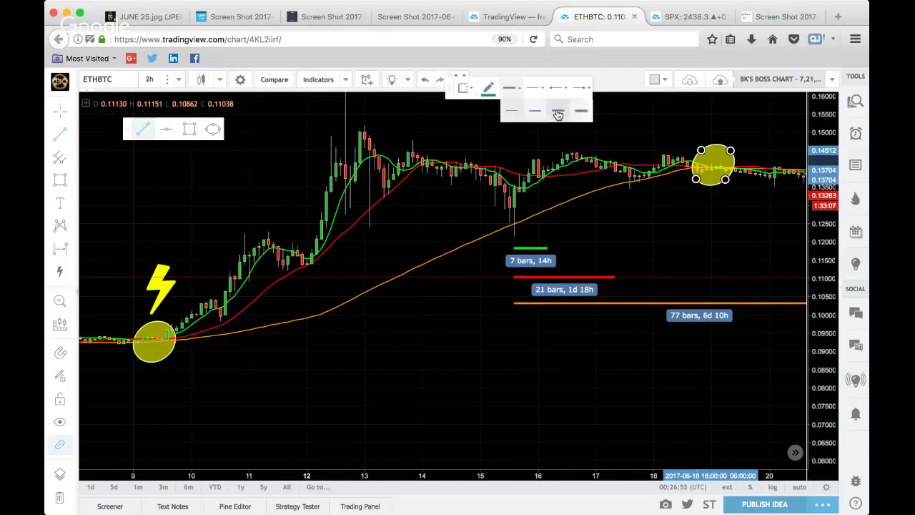
left_click(509, 89)
left_click(508, 89)
left_click(555, 112)
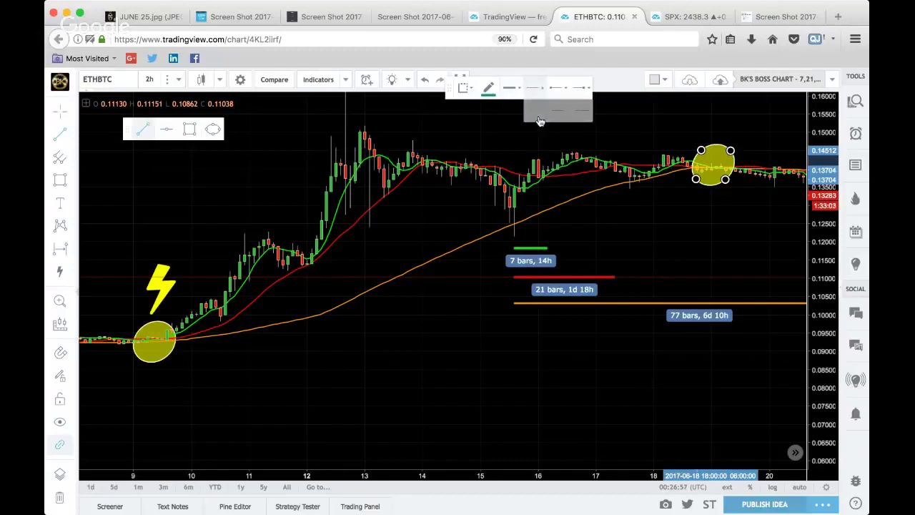
Try the extended line-end options for the Trend Line tool and return both ends to an unextended style.
left_click(561, 89)
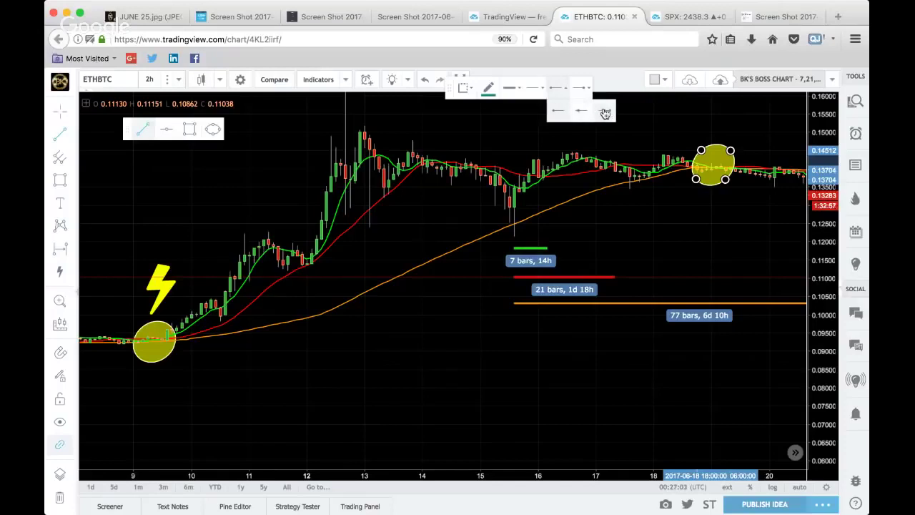
left_click(604, 112)
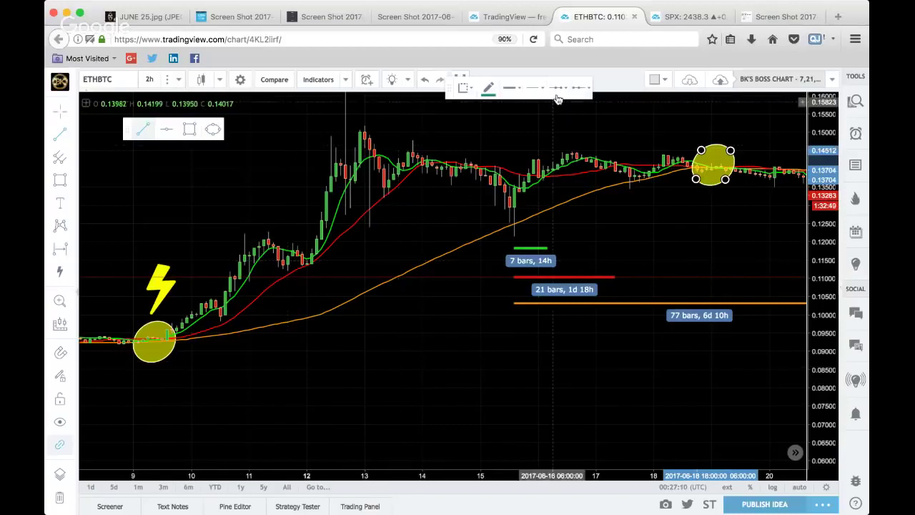
left_click(558, 87)
left_click(572, 111)
left_click(581, 87)
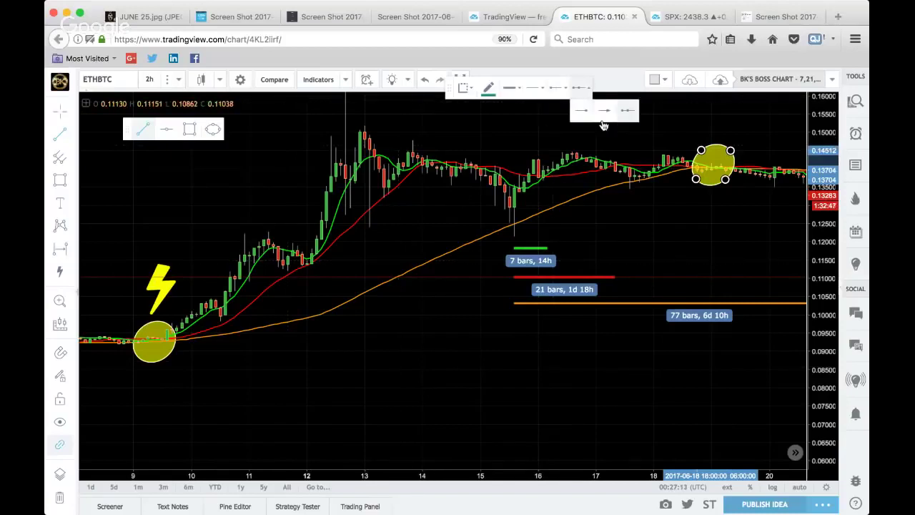
left_click(604, 111)
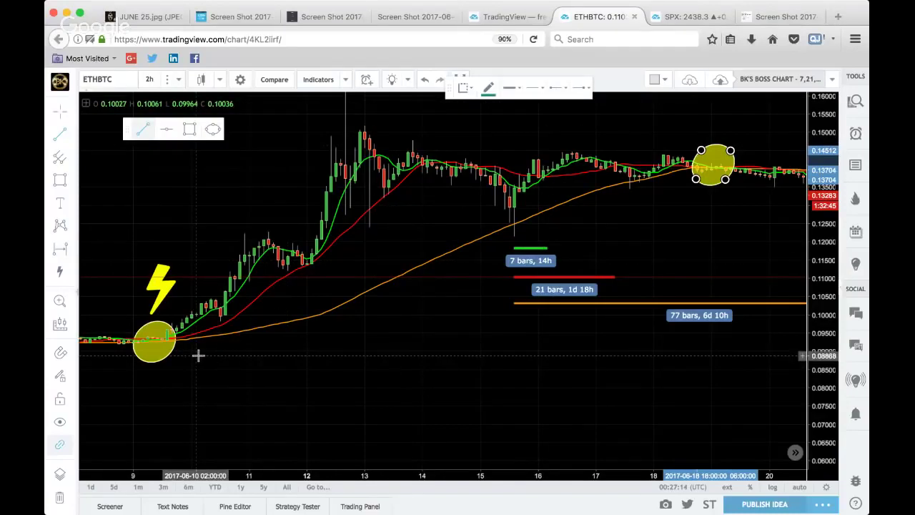
Draw a trend line from about 0.08868 on June 10 to about 0.11142 on June 13.
left_click(198, 355)
left_click(402, 270)
left_click(393, 362)
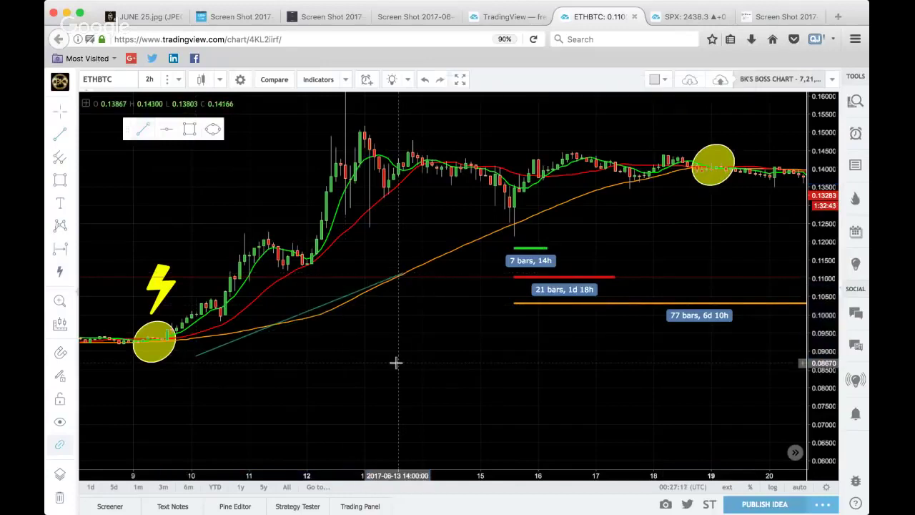
Extend the new trend line indefinitely in both the left and right directions.
left_click(328, 308)
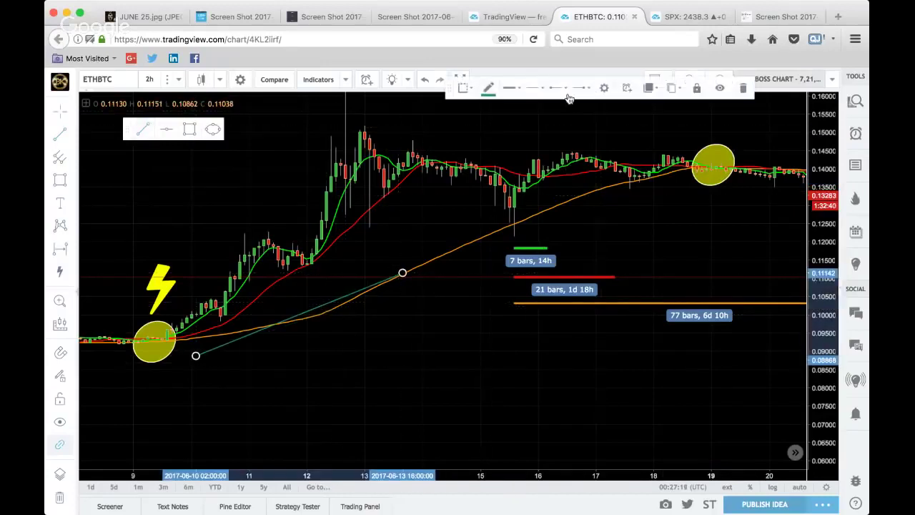
left_click(554, 89)
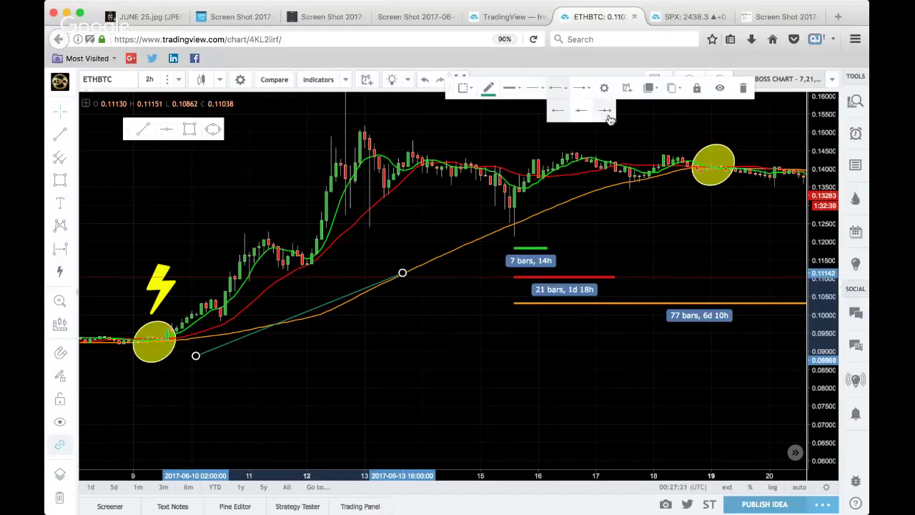
left_click(606, 114)
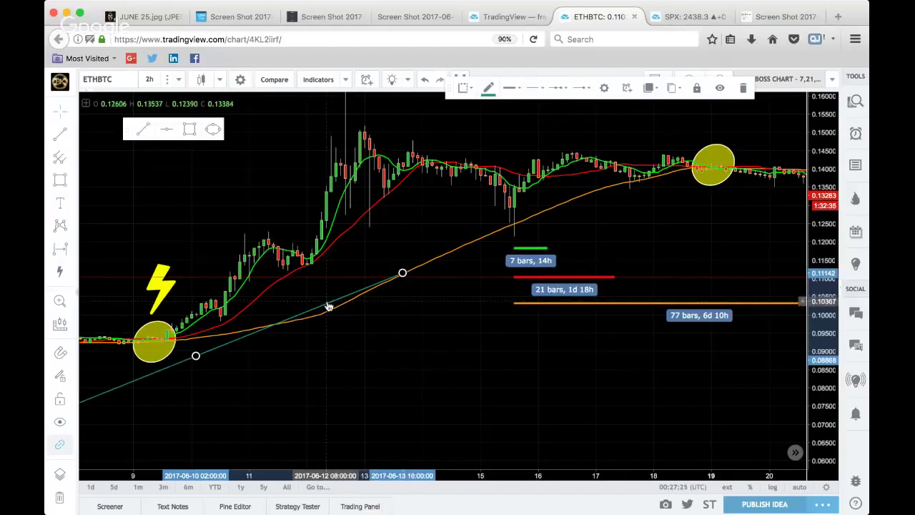
left_click(583, 88)
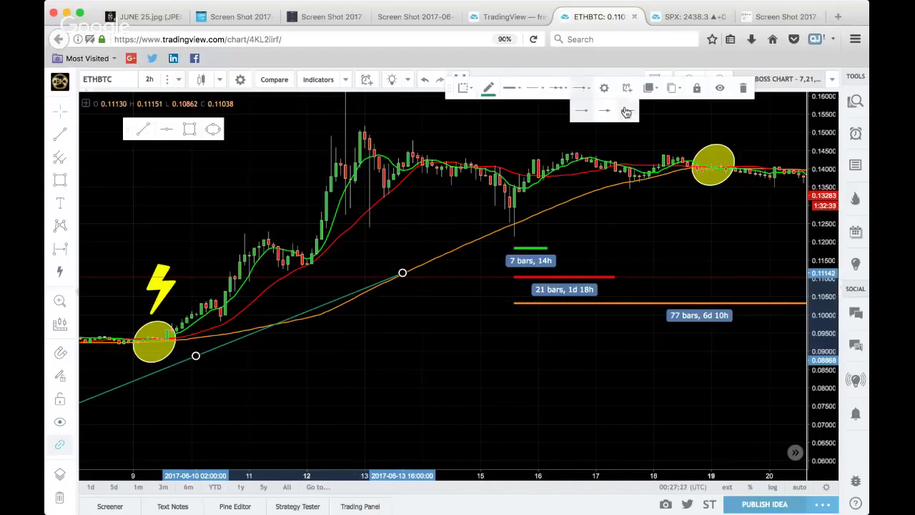
left_click(626, 112)
left_click(450, 303)
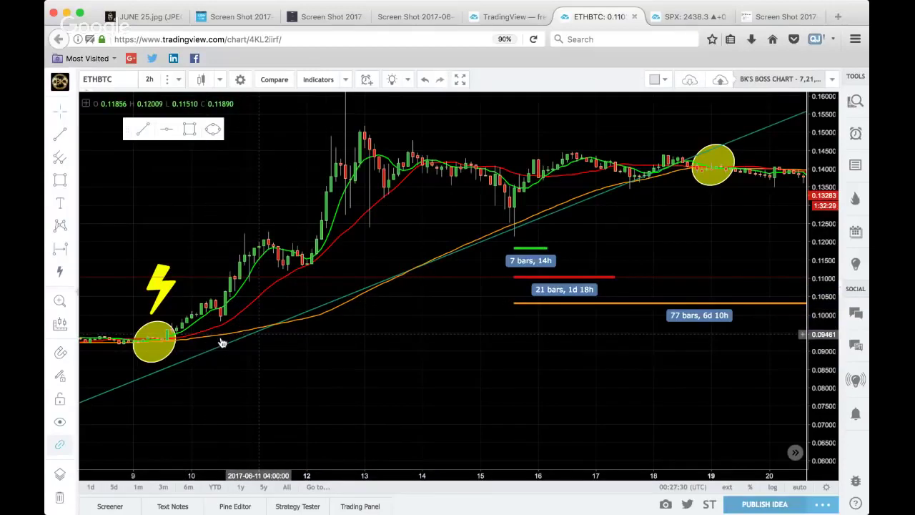
Reposition the extended trend line so its two anchors sit inside the June 9 and June 19 yellow ellipses.
mouse_move(223, 350)
left_mouse_down()
mouse_move(187, 326)
mouse_move(172, 333)
left_mouse_up()
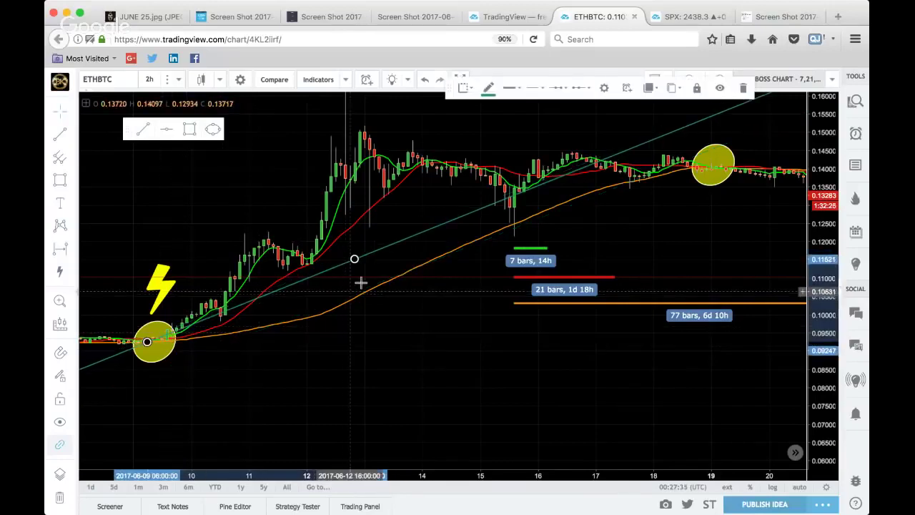
left_click_drag(353, 262, 359, 260)
left_click_drag(579, 201, 714, 166)
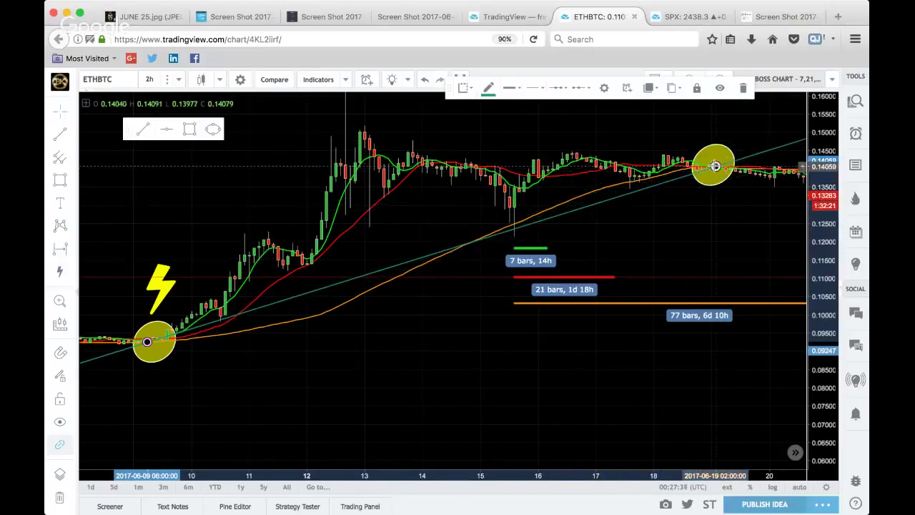
left_click(658, 234)
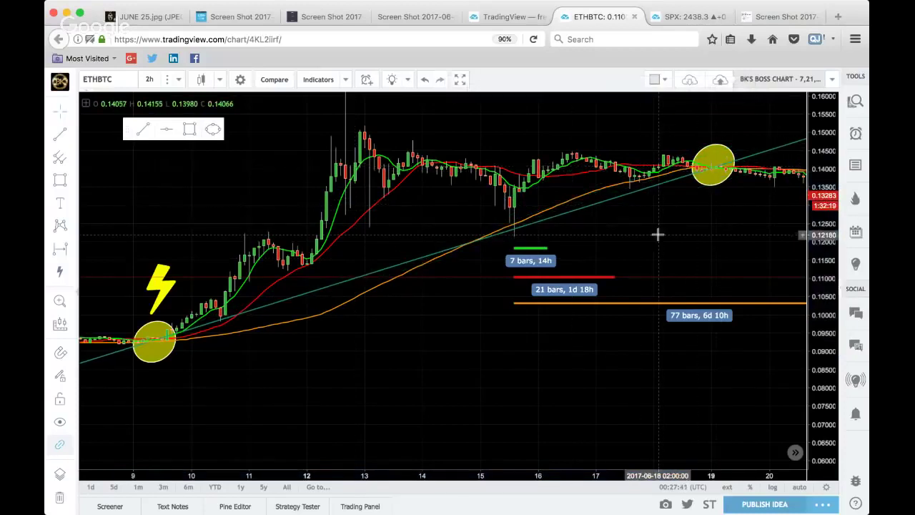
Examine the price action from mid-May up to the latest candles around June 26, dismissing the advertisement.
scroll(657, 234, "up", 5)
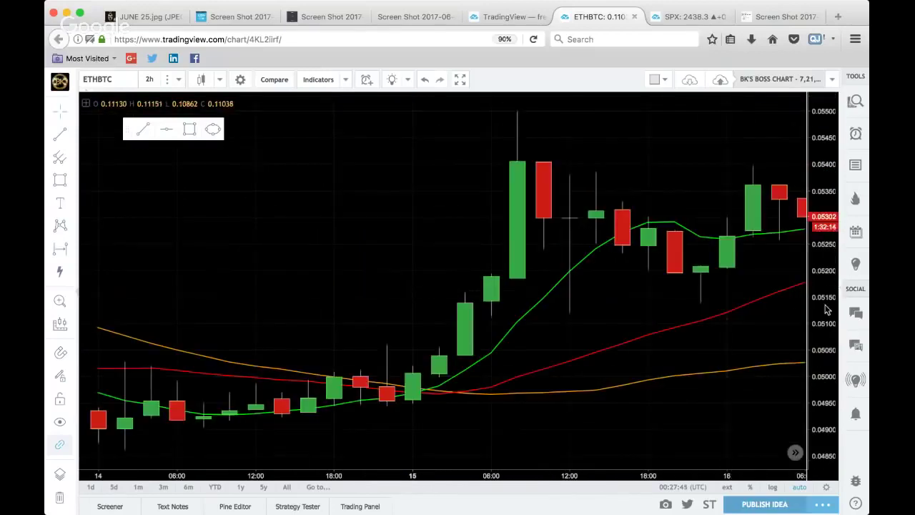
scroll(686, 238, "down", 10)
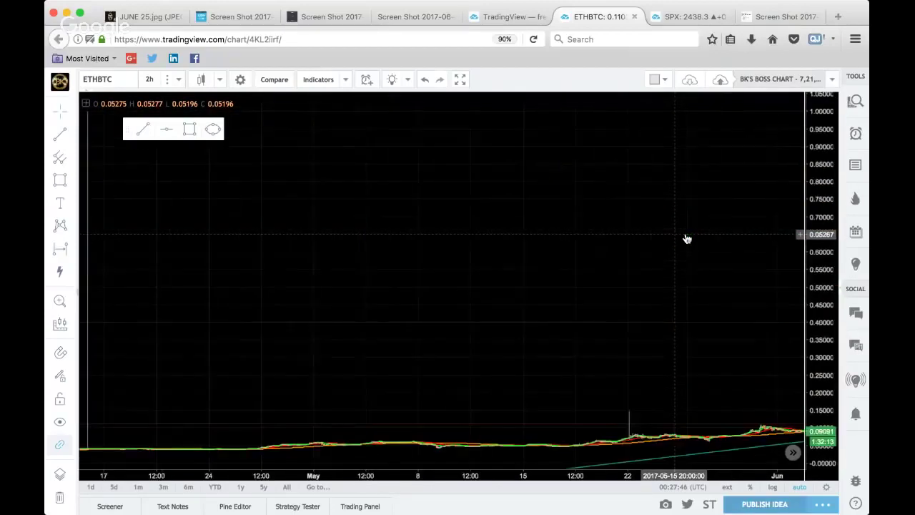
scroll(686, 238, "up", 3)
scroll(686, 239, "up", 2)
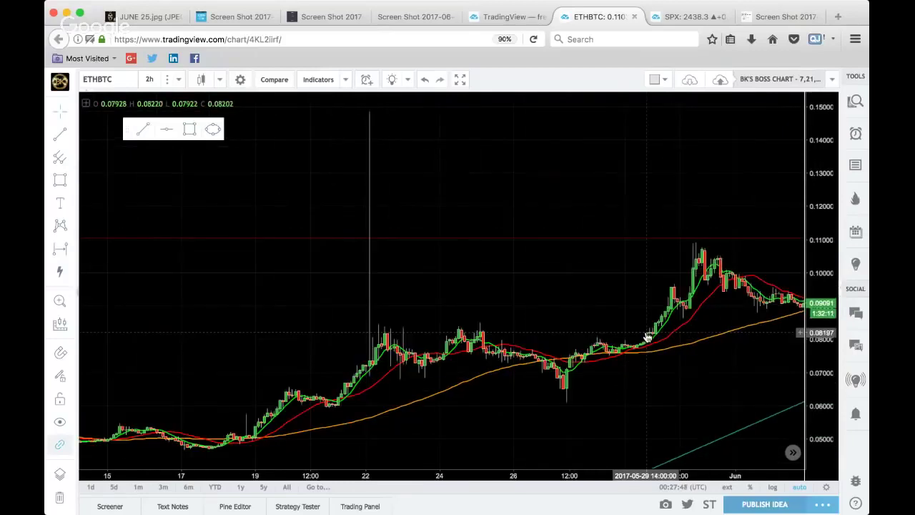
left_click_drag(647, 337, 510, 328)
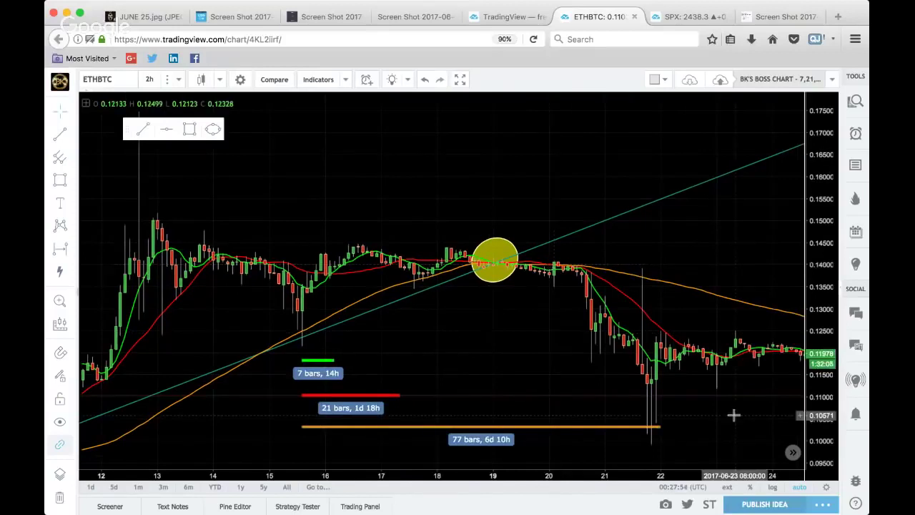
left_click_drag(733, 414, 532, 411)
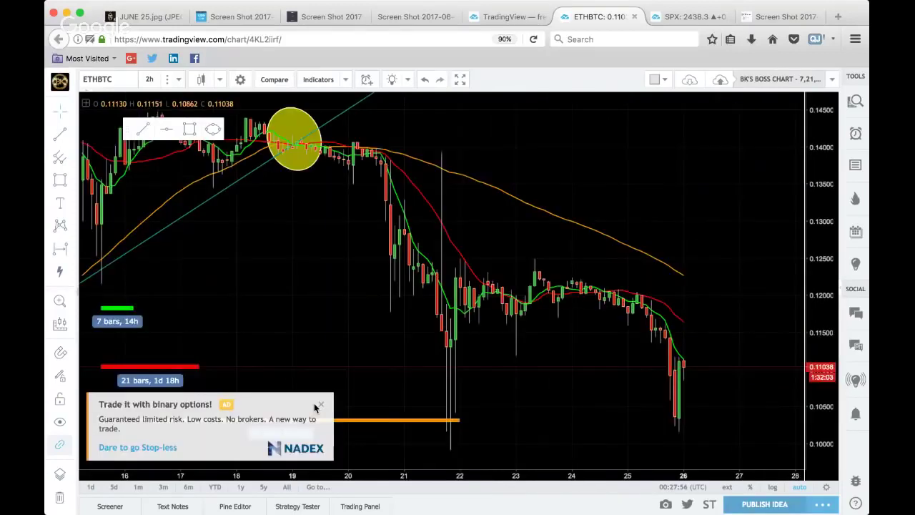
left_click(317, 405)
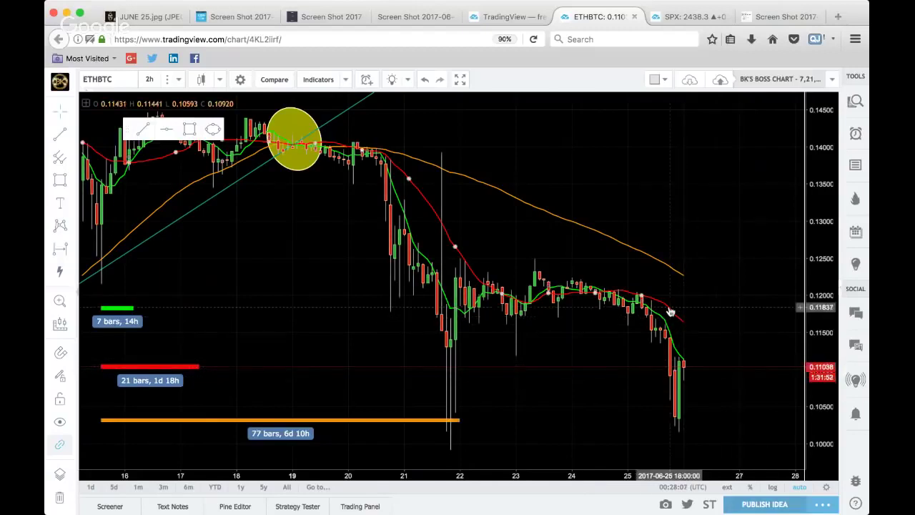
Review the inputs and style settings of the red moving average without changing them.
double_click(452, 245)
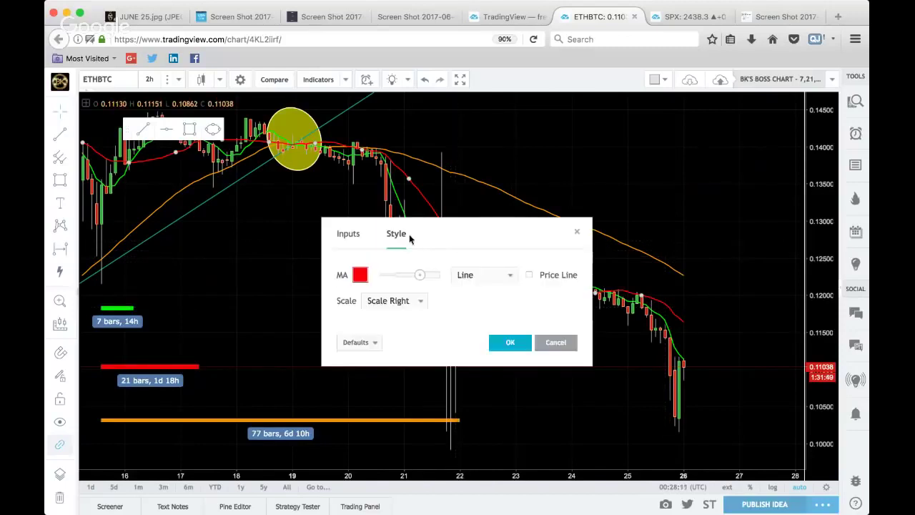
left_click(349, 236)
left_click(392, 242)
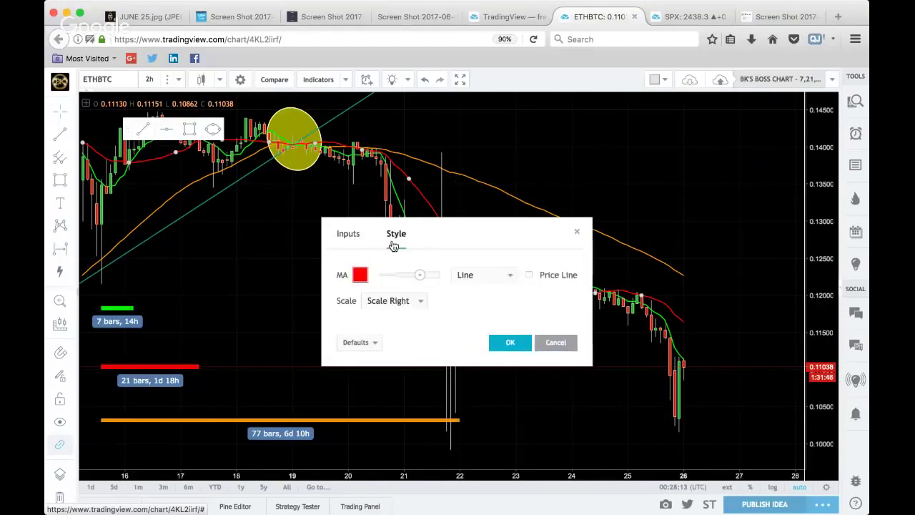
left_click(553, 342)
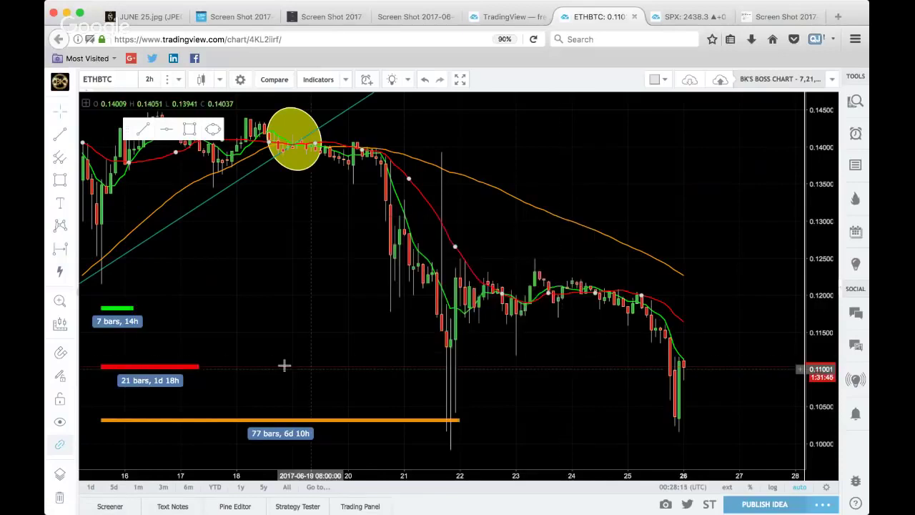
Review the style and coordinates settings of the red 21-bar date range without changing them.
left_click(177, 371)
double_click(177, 369)
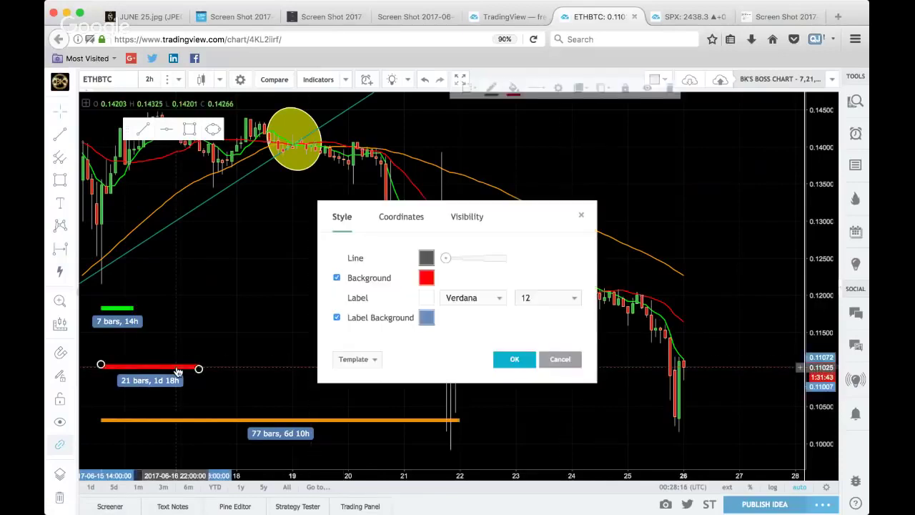
left_click(401, 216)
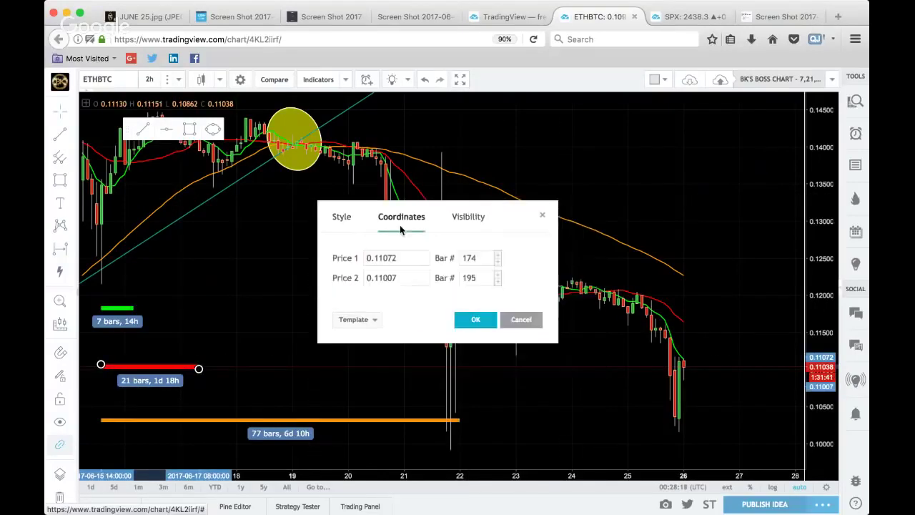
left_click(342, 217)
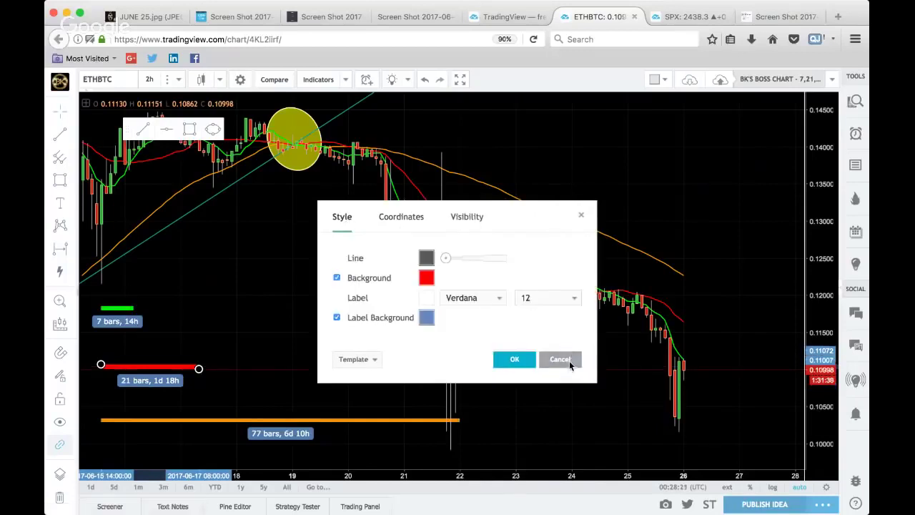
left_click(569, 360)
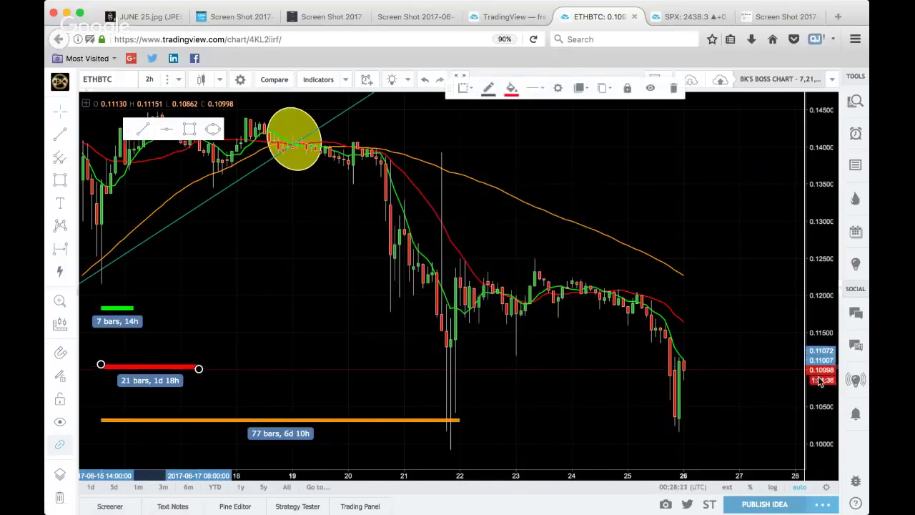
left_click(758, 279)
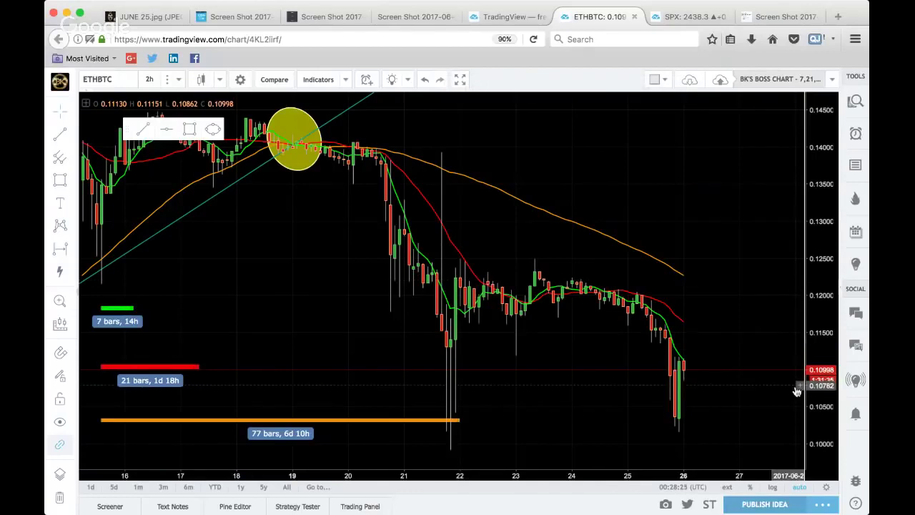
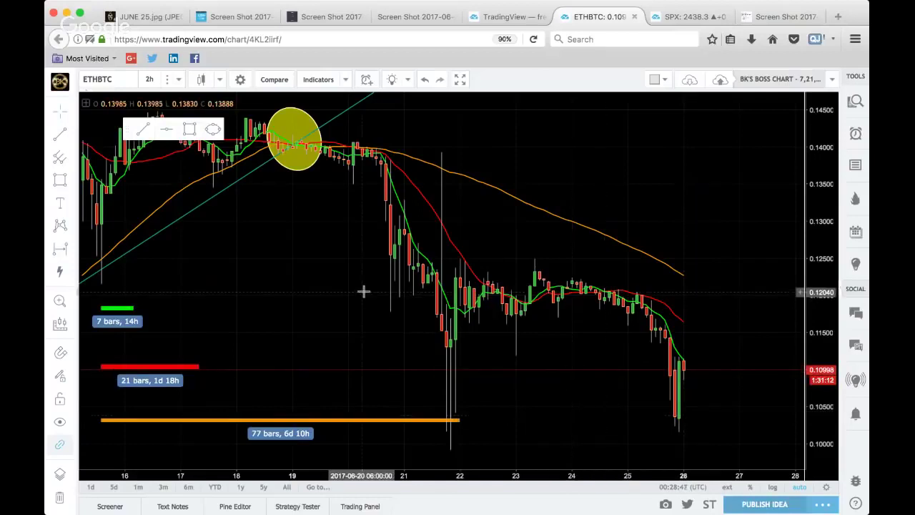
Turn off Auto Scale and enable Lock scale for the chart's price axis.
right_click(825, 340)
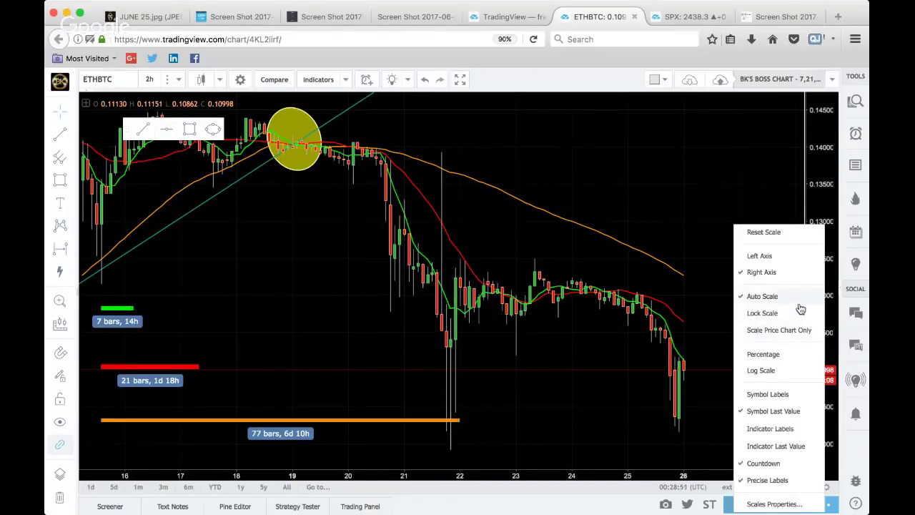
left_click(800, 311)
right_click(812, 310)
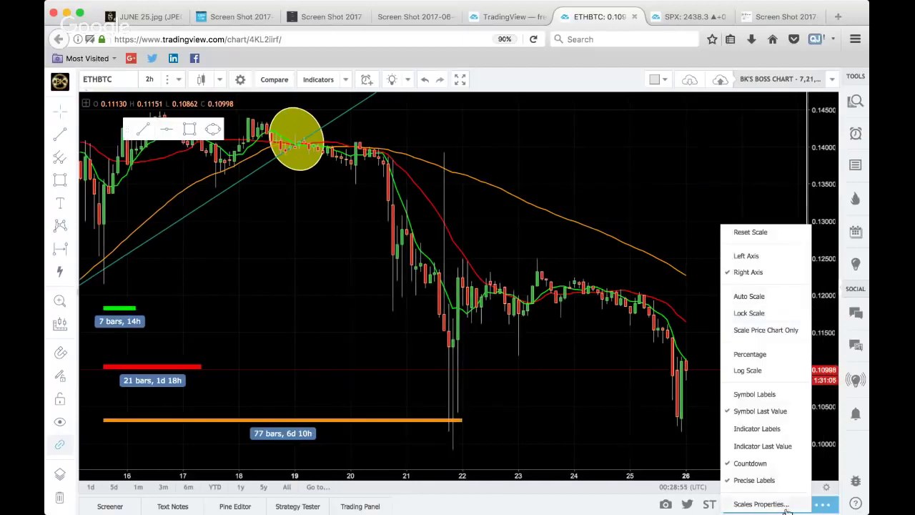
left_click(761, 503)
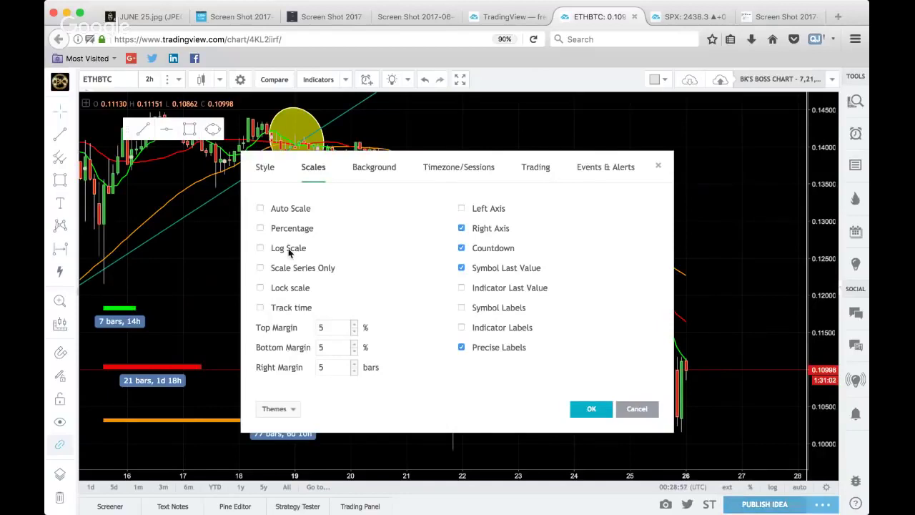
left_click(290, 289)
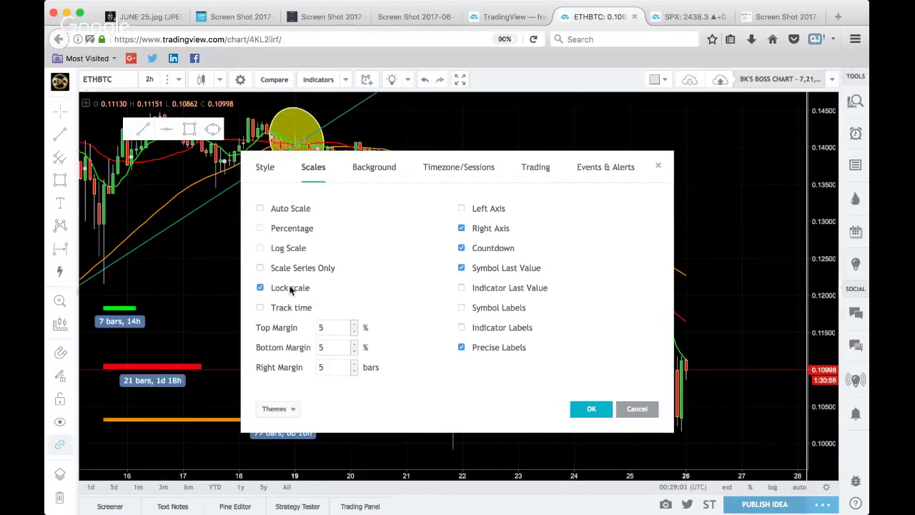
left_click(595, 411)
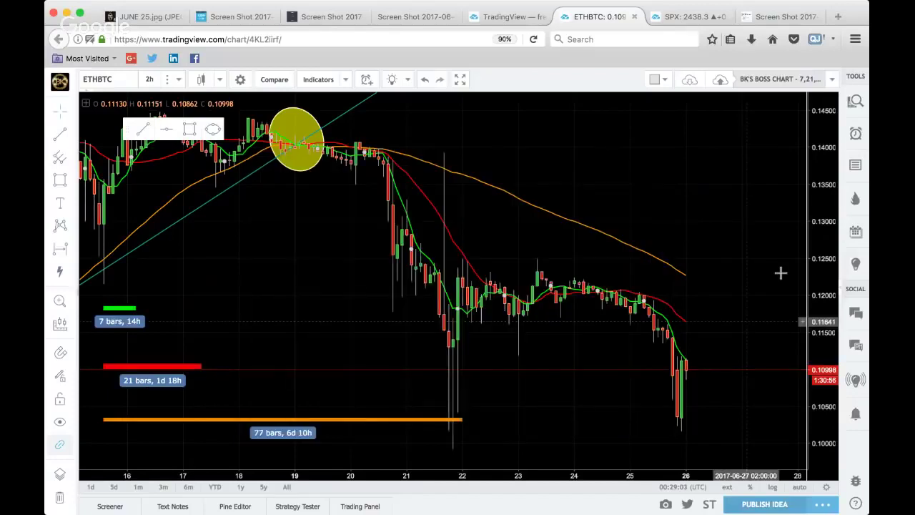
scroll(758, 275, "left", 10)
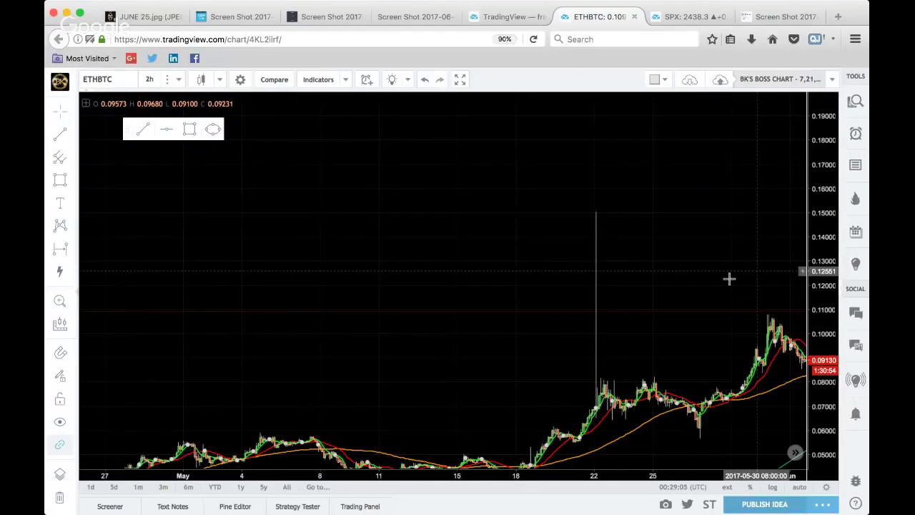
scroll(722, 282, "right", 10)
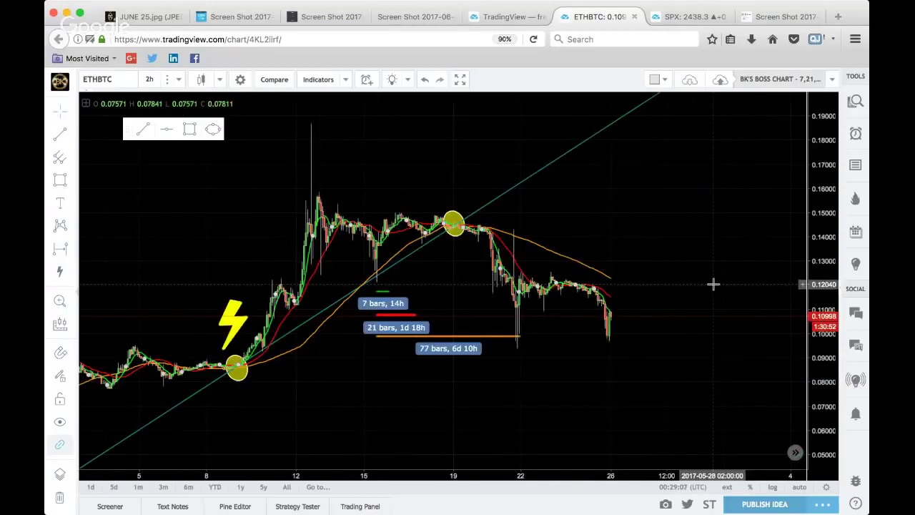
Turn off Countdown, Precise Labels and Symbol Last Value for the chart's price axis.
scroll(712, 284, "up", 2)
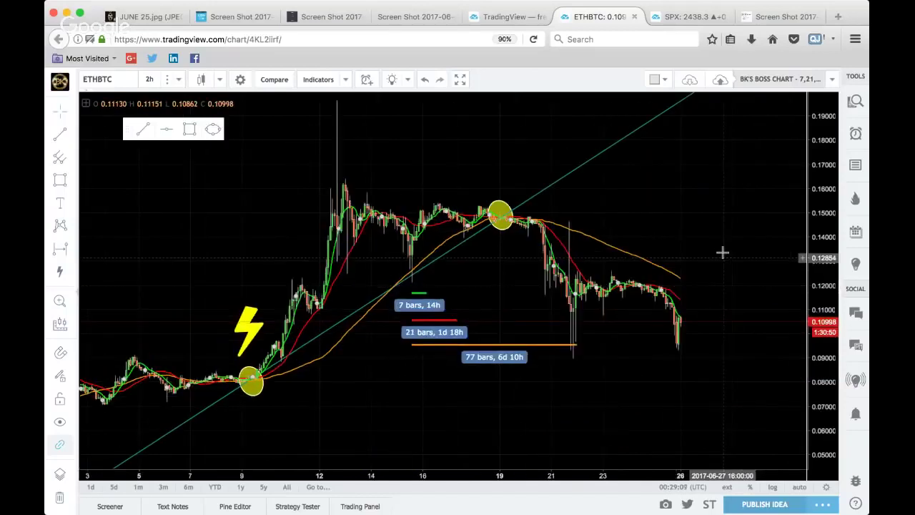
right_click(827, 286)
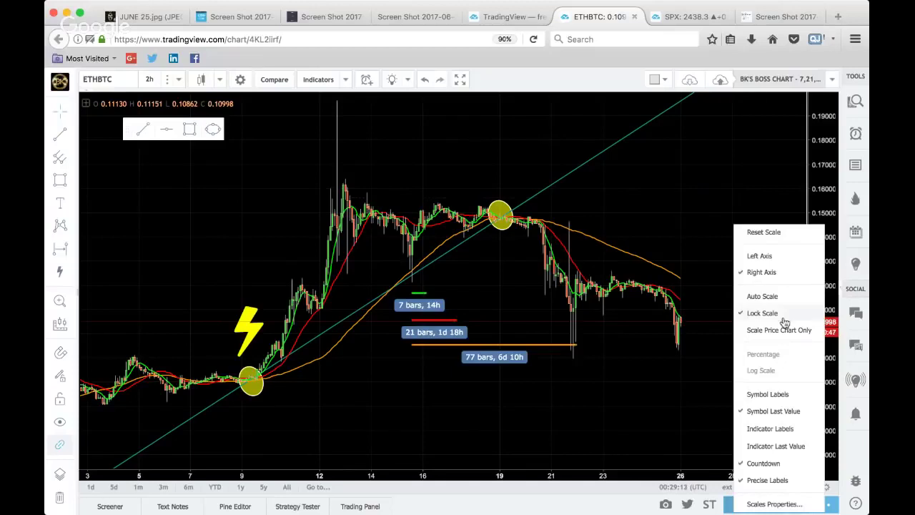
left_click(813, 206)
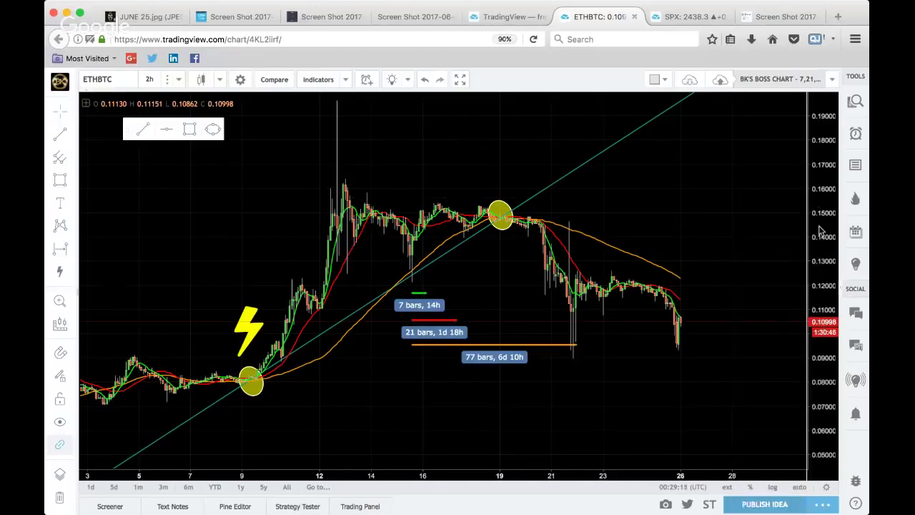
right_click(820, 228)
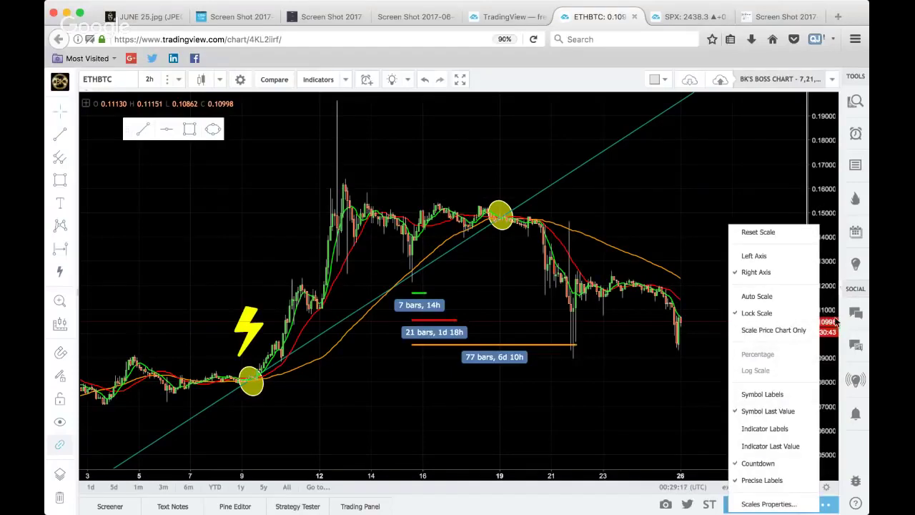
left_click(798, 464)
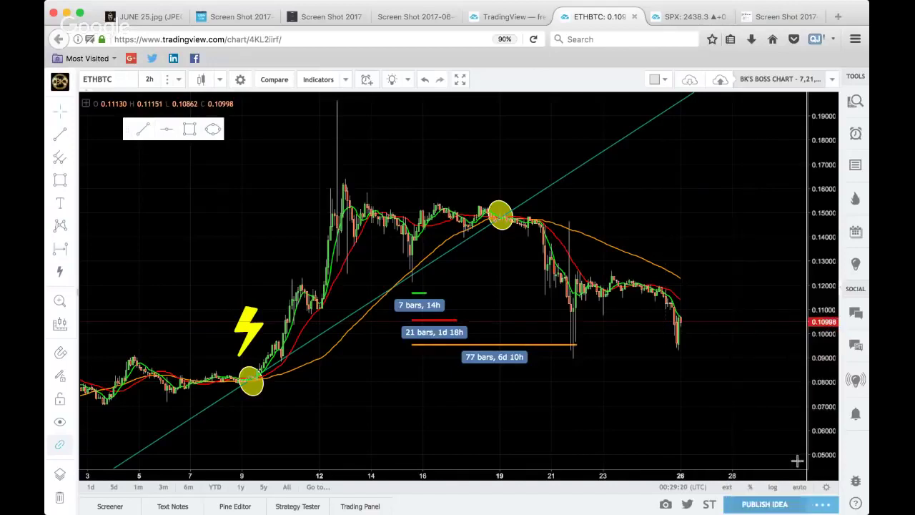
right_click(829, 332)
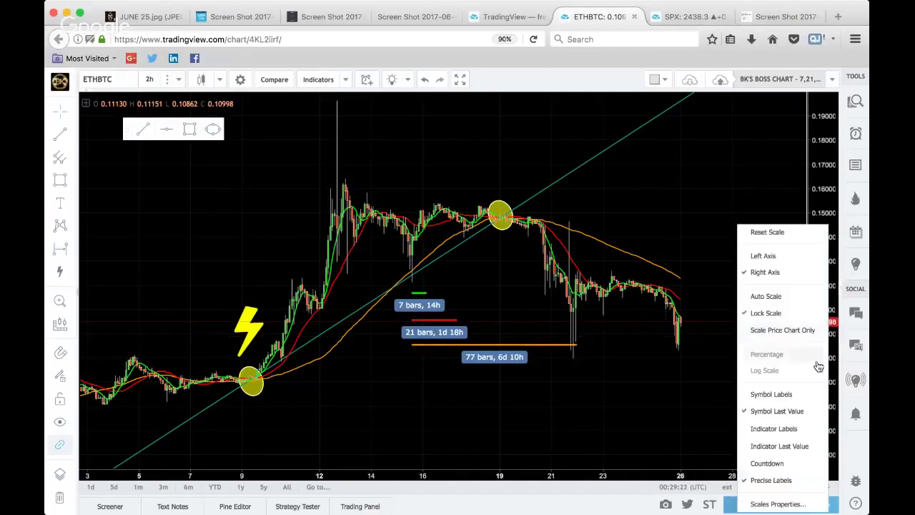
left_click(783, 484)
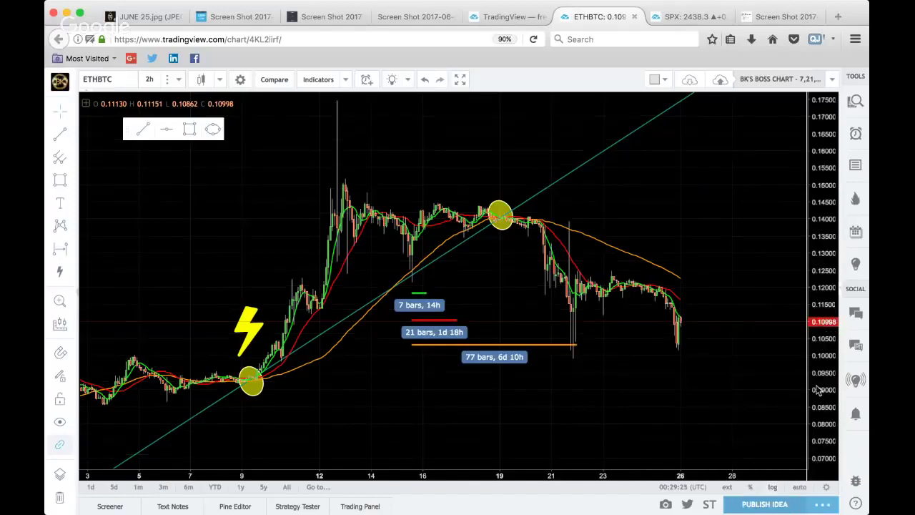
right_click(819, 391)
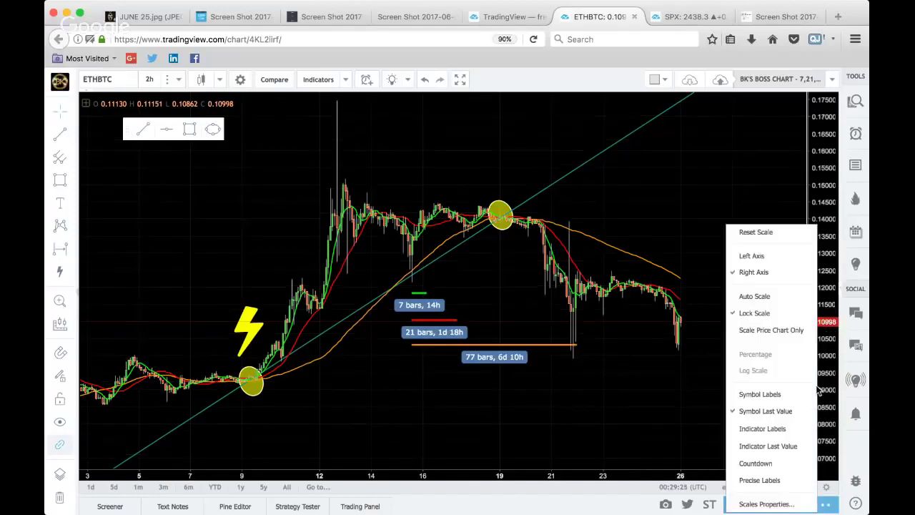
left_click(768, 412)
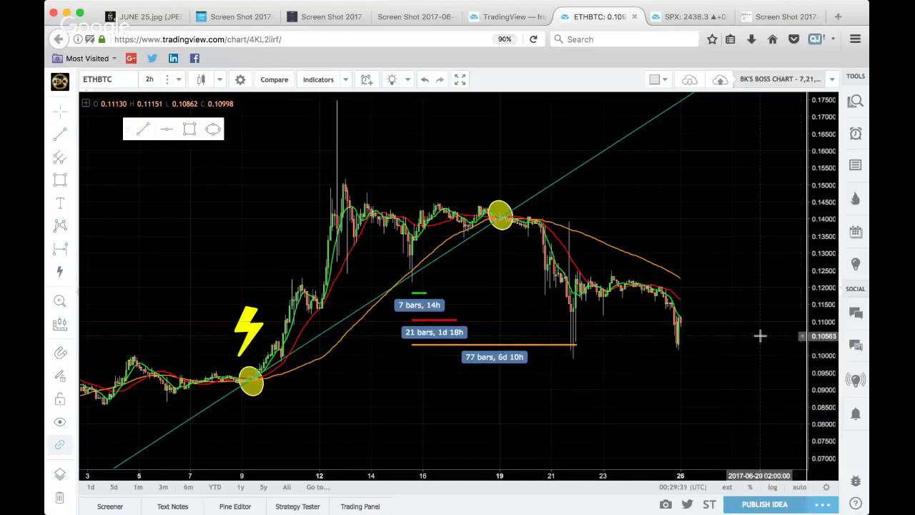
In the scales properties, enable Left Axis and disable Right Axis so the price axis sits on the other side, and apply.
right_click(818, 355)
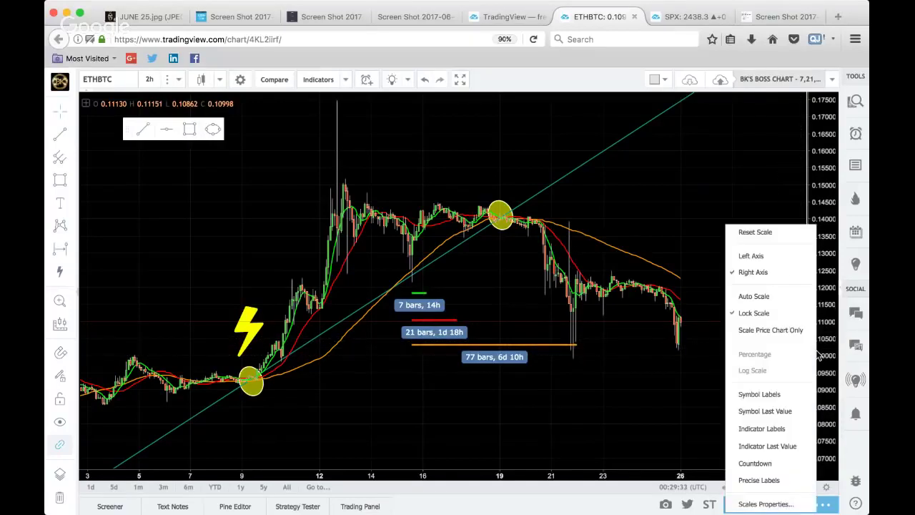
left_click(765, 503)
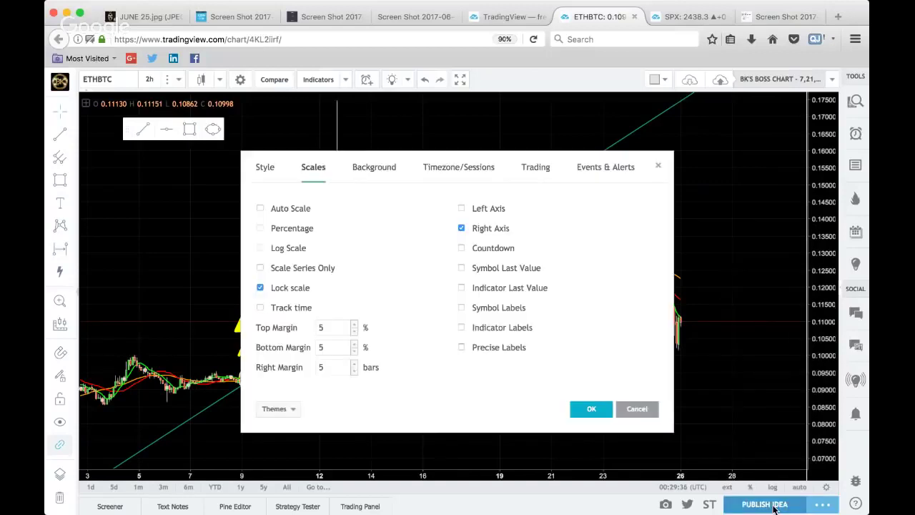
left_click(286, 308)
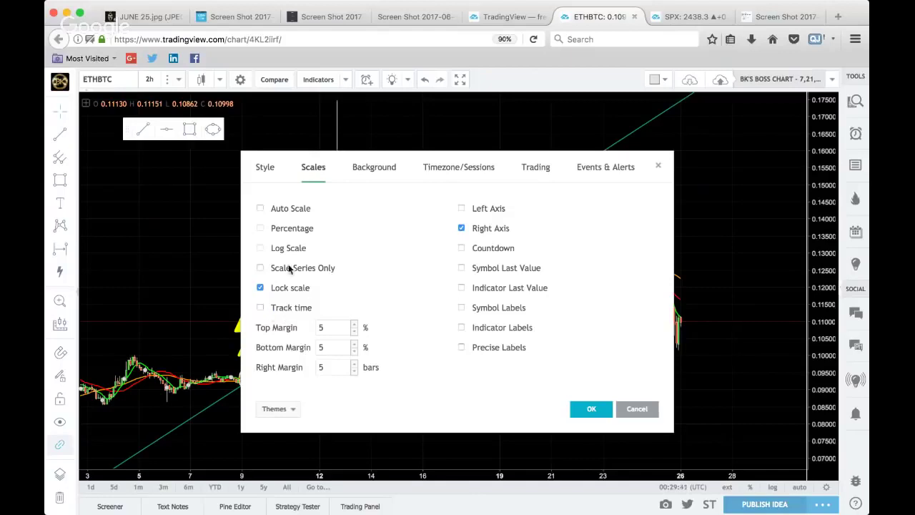
left_click(485, 209)
left_click(491, 230)
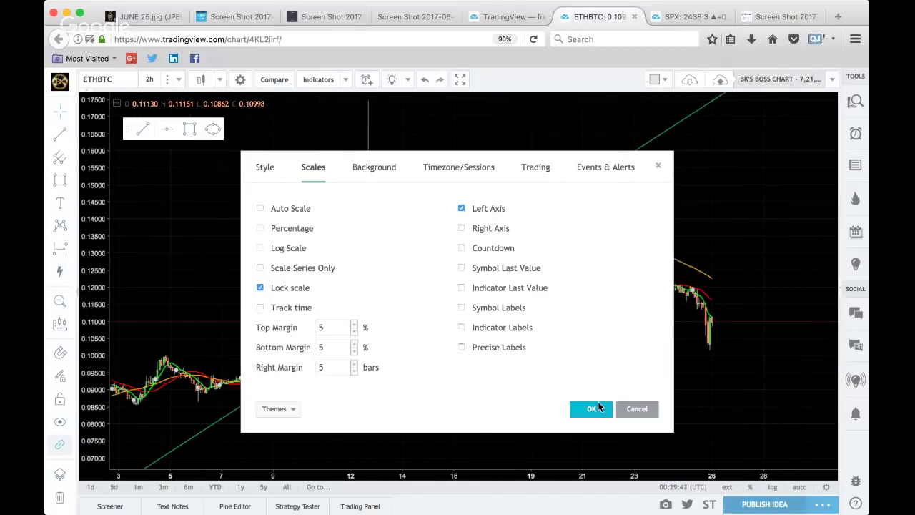
left_click(593, 408)
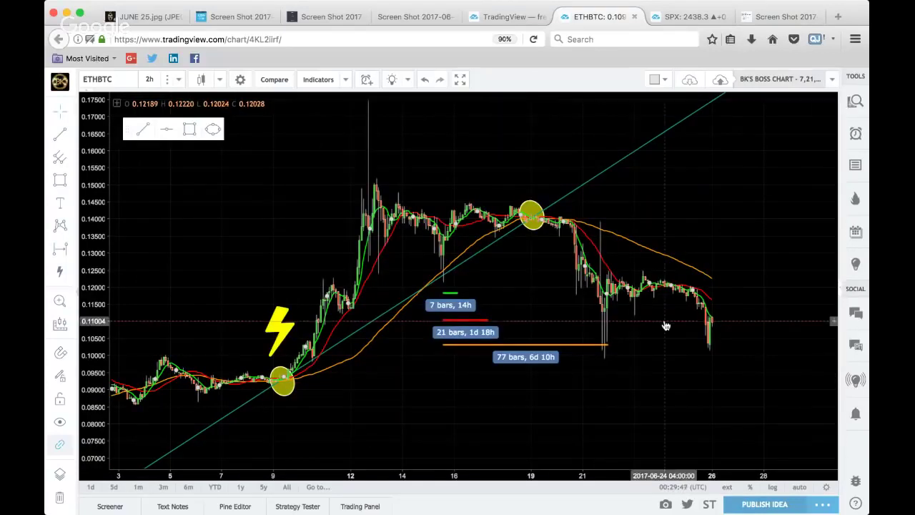
left_click_drag(664, 326, 668, 341)
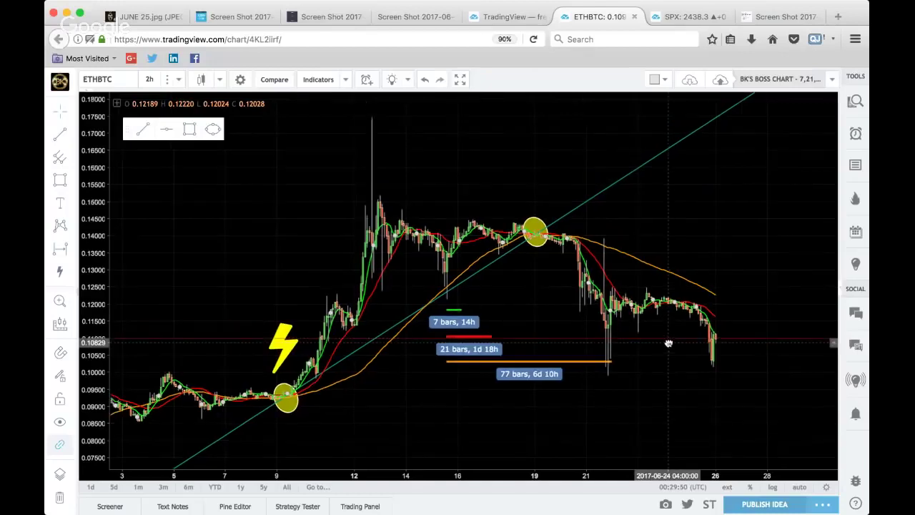
Try Indicator Last Value on the price axis and switch it off again.
right_click(91, 226)
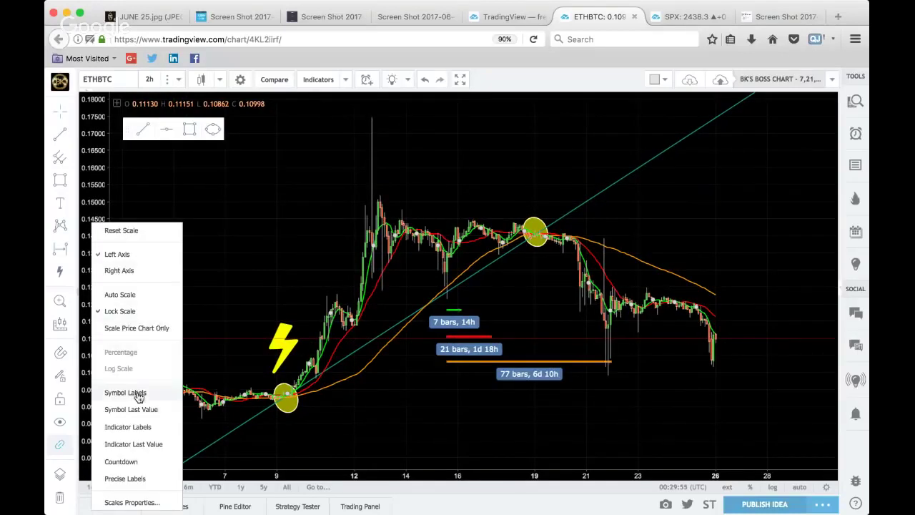
left_click(143, 444)
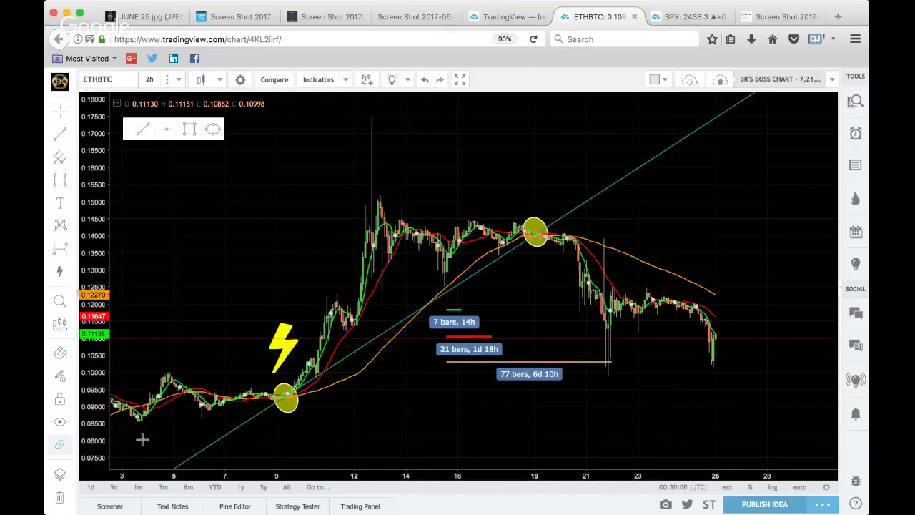
right_click(100, 370)
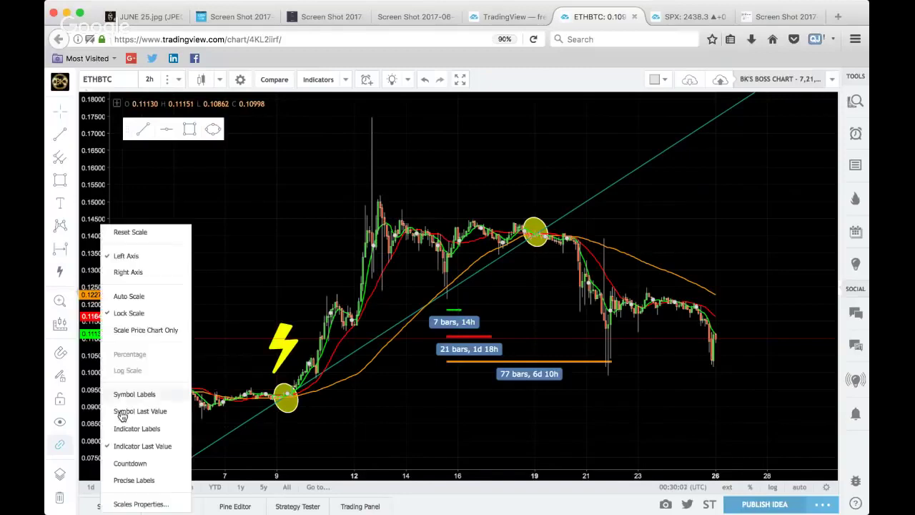
left_click(143, 443)
In the chart properties, disable the trading options Show Positions, Show Orders, Extend Lines Left and Show Executions.
right_click(93, 387)
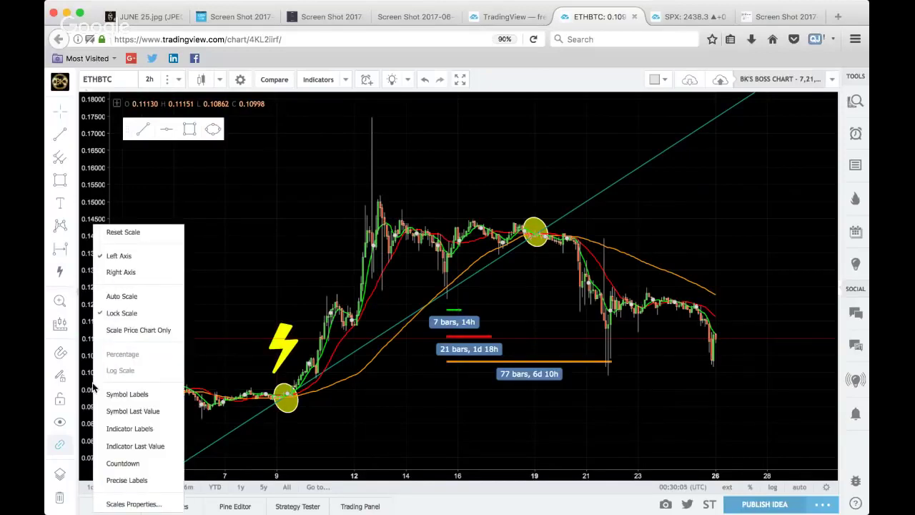
left_click(139, 505)
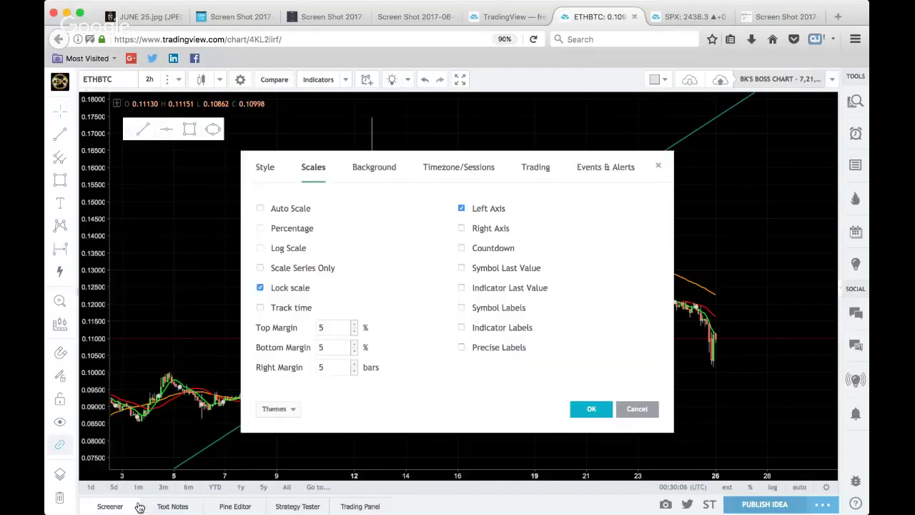
left_click(372, 172)
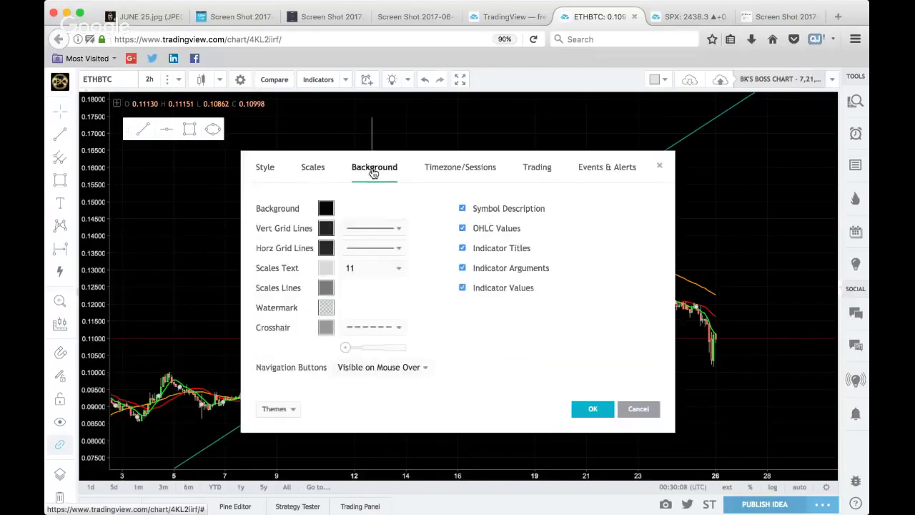
left_click(265, 170)
left_click(490, 170)
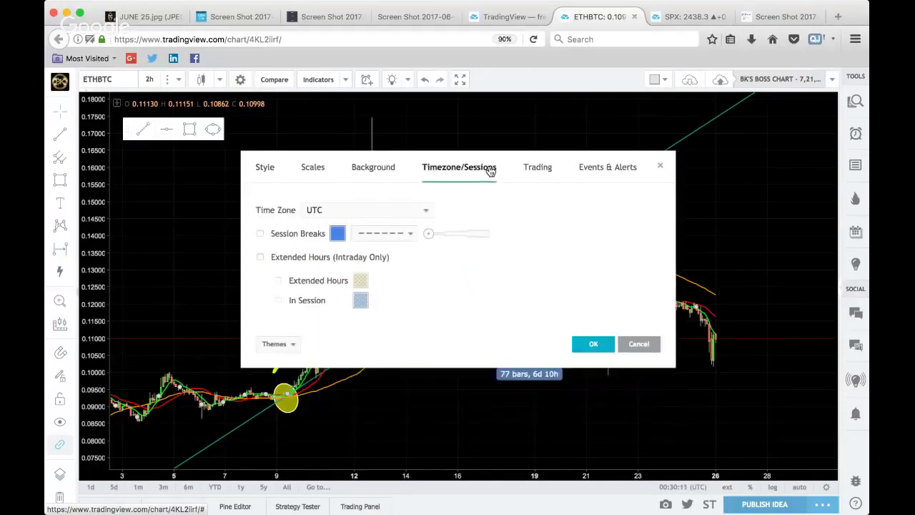
left_click(538, 168)
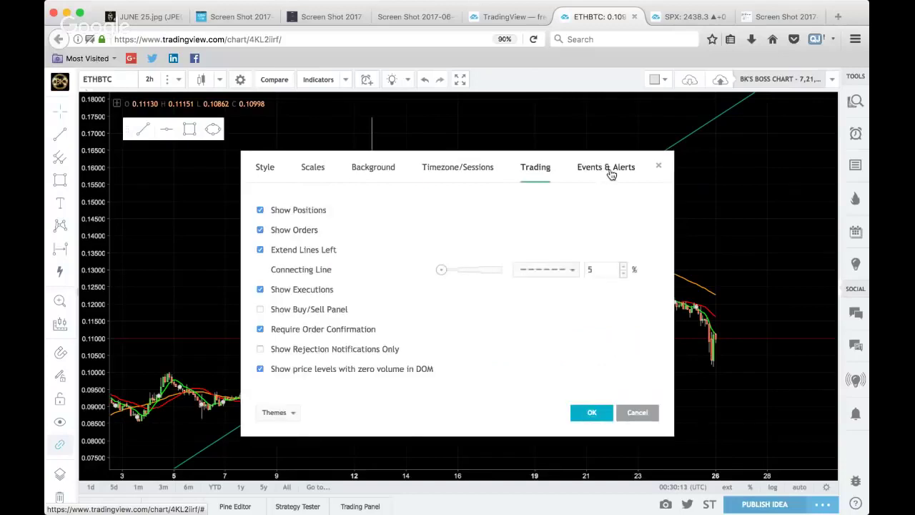
left_click(260, 229)
left_click(260, 211)
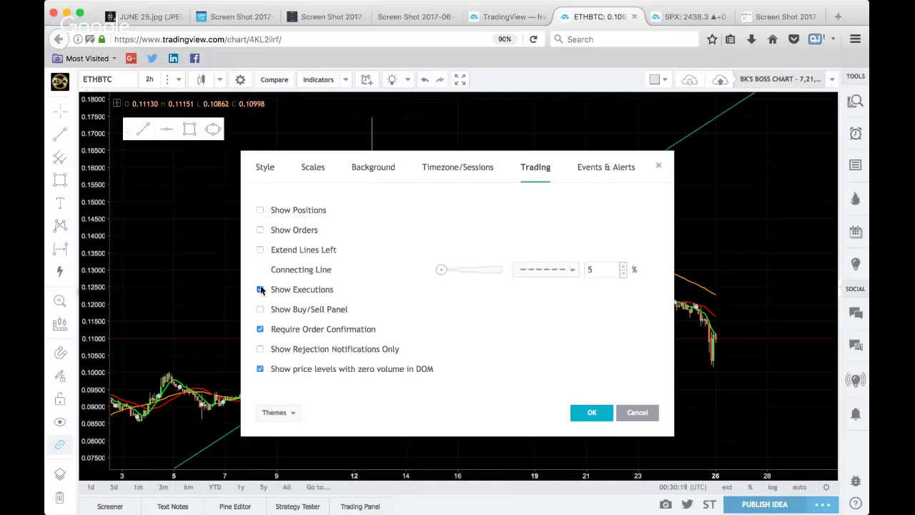
left_click(260, 290)
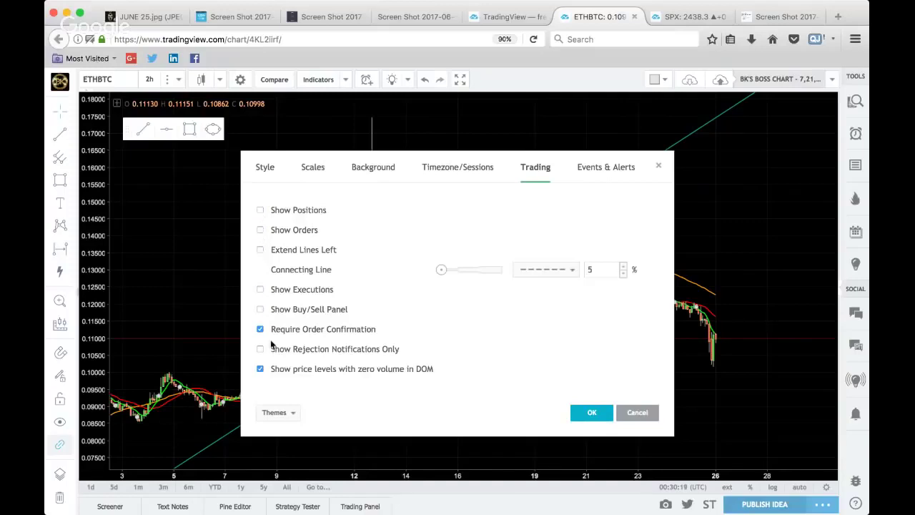
Disable the display of dividends, splits, earnings and alert labels in the Events & Alerts settings.
left_click(613, 176)
left_click(290, 208)
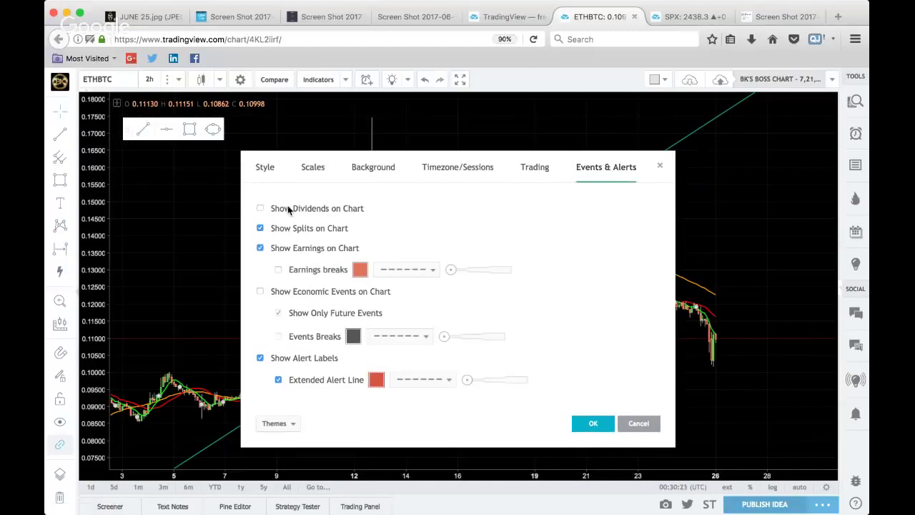
left_click(298, 228)
left_click(301, 251)
left_click(307, 357)
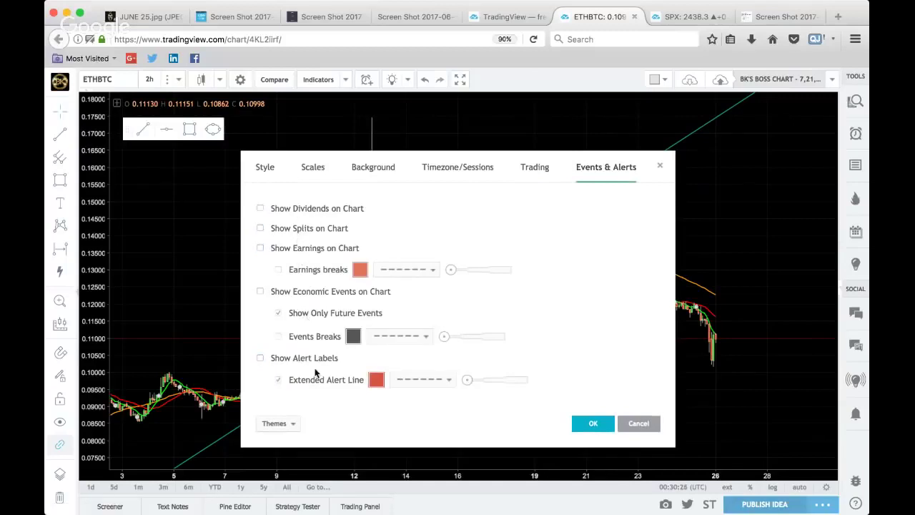
Disable Require Order Confirmation and Show price levels with zero volume in DOM in the trading settings.
left_click(529, 169)
left_click(321, 329)
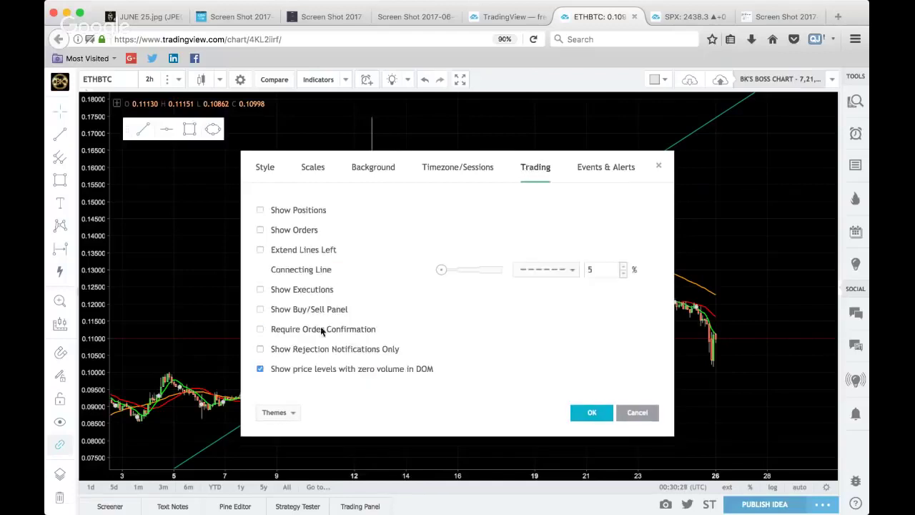
left_click(338, 370)
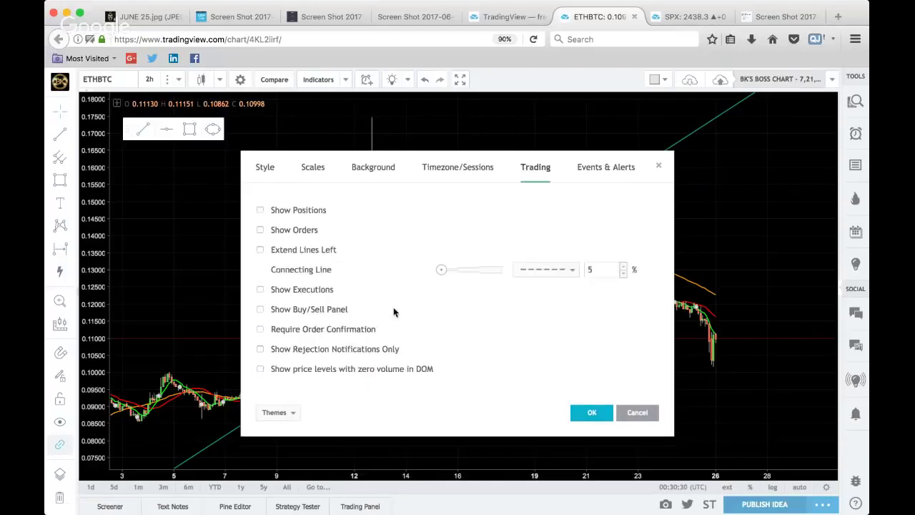
Turn off Symbol Description, Indicator Titles and Indicator Arguments in the background settings, and close the chart properties.
left_click(471, 174)
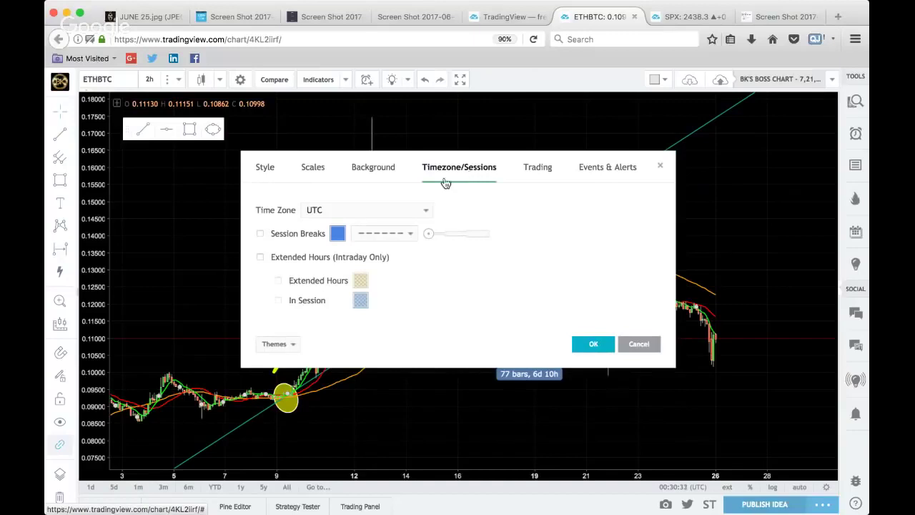
left_click(387, 177)
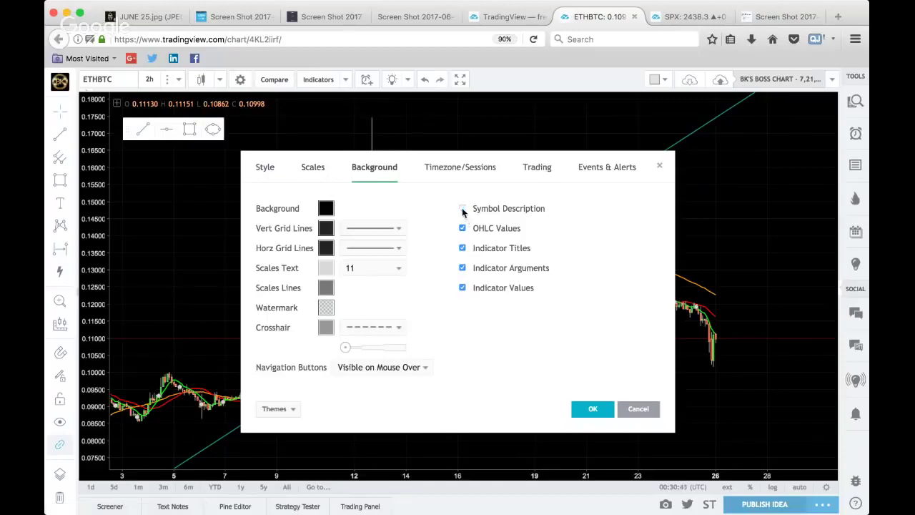
left_click(462, 247)
left_click(462, 267)
left_click(463, 227)
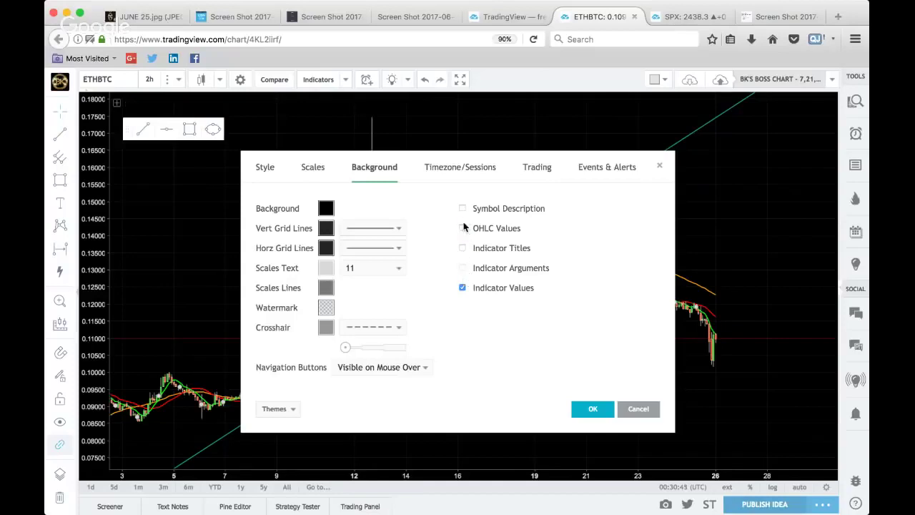
left_click(463, 227)
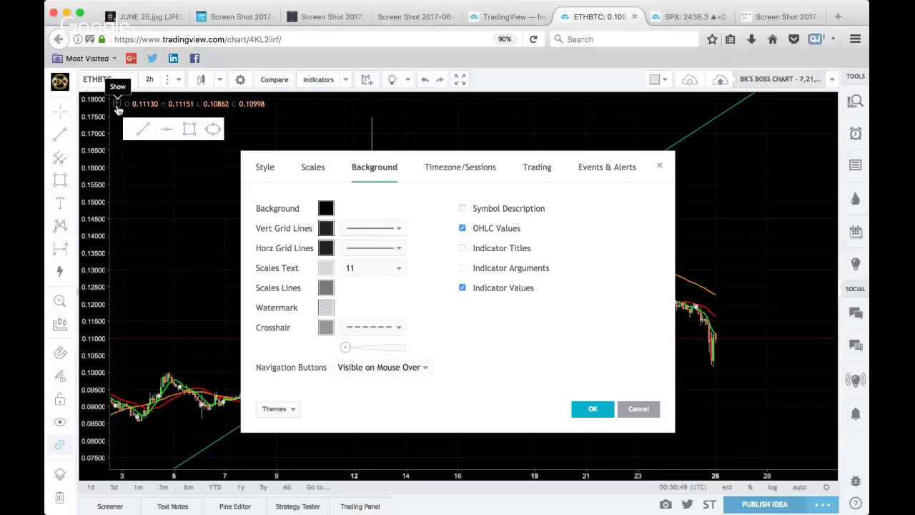
key("Escape")
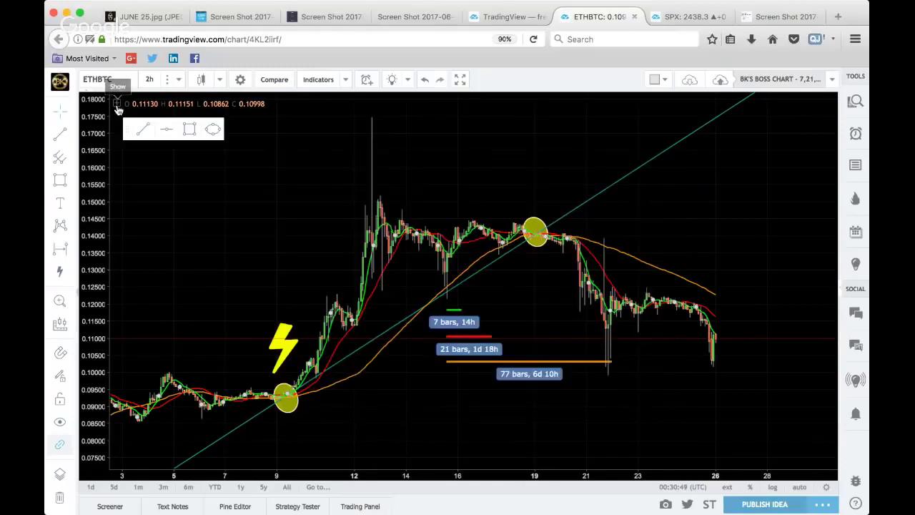
Re-enable Indicator Titles and Indicator Arguments in the chart's background settings.
right_click(104, 296)
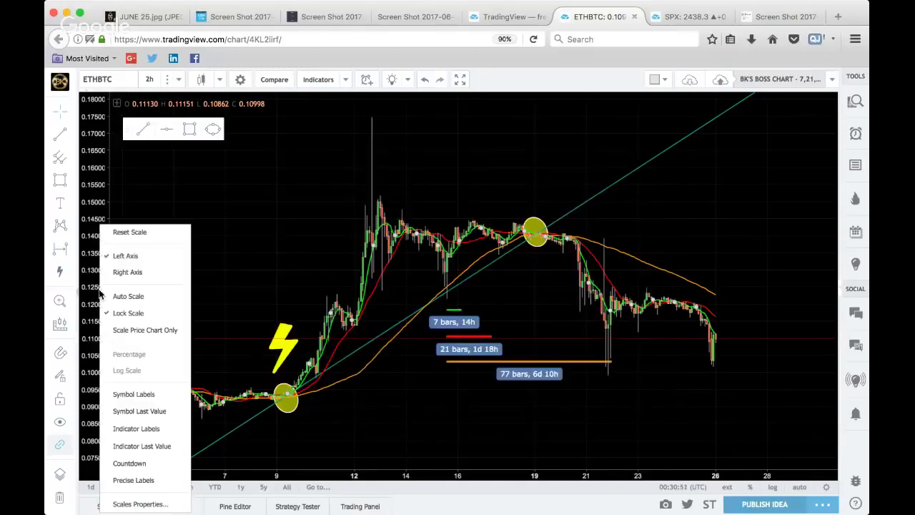
left_click(139, 504)
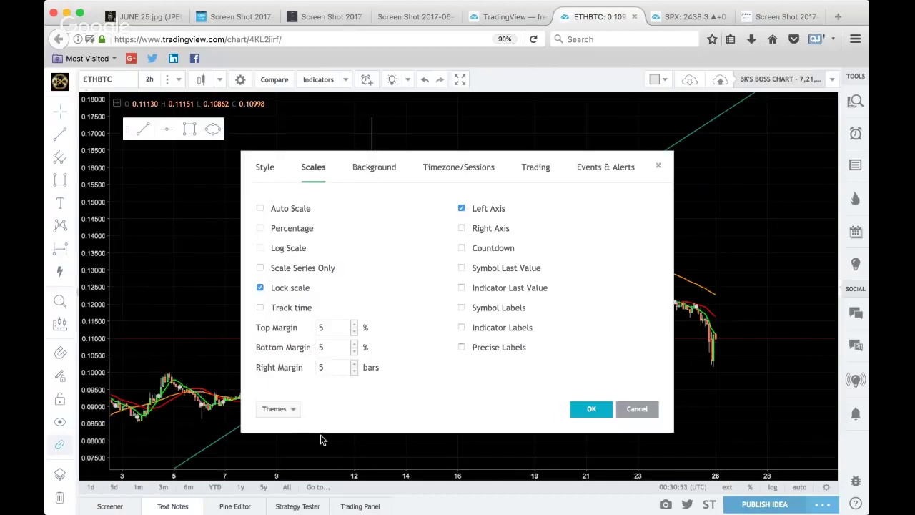
left_click(390, 176)
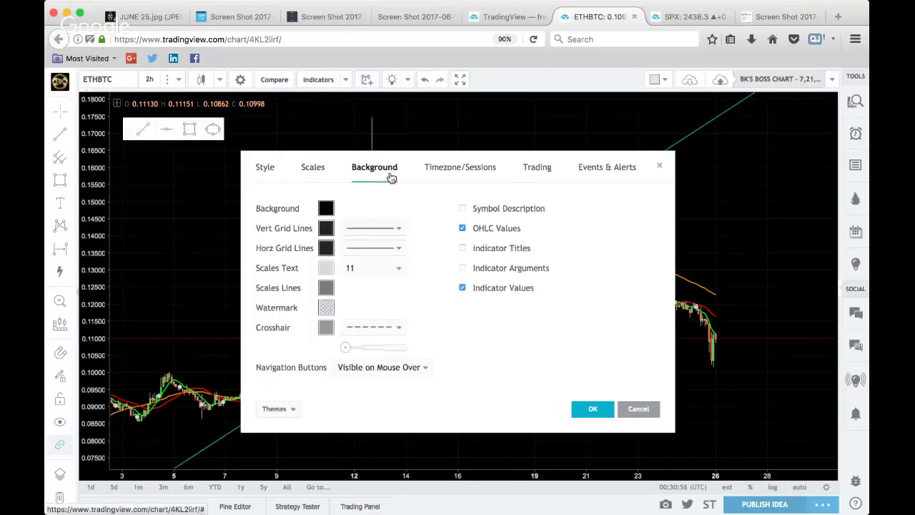
left_click(462, 248)
left_click(462, 268)
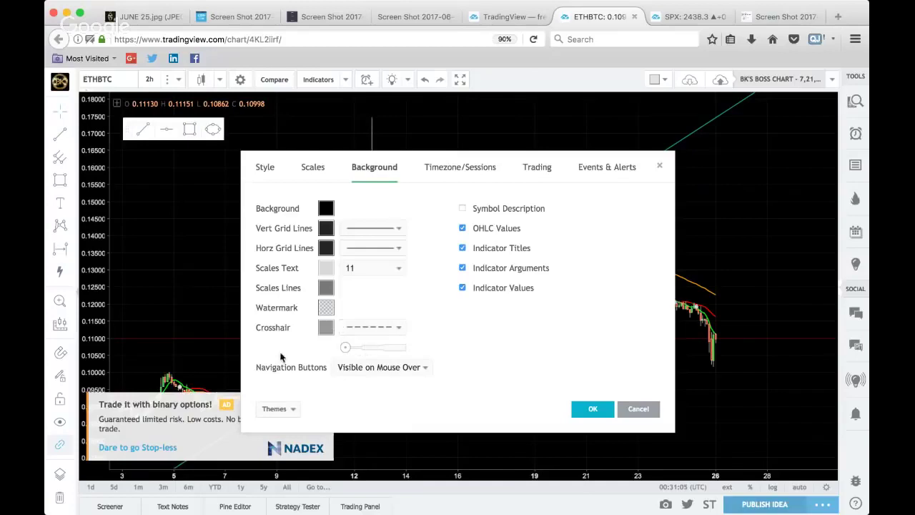
Make the crosshair very light grey, dotted and slightly thicker in the background settings, and apply the chart properties.
left_click(325, 330)
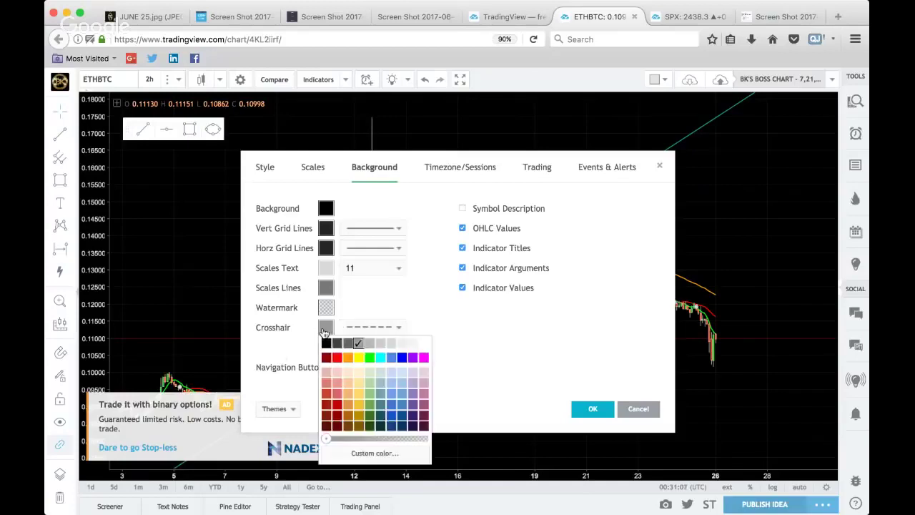
left_click(410, 344)
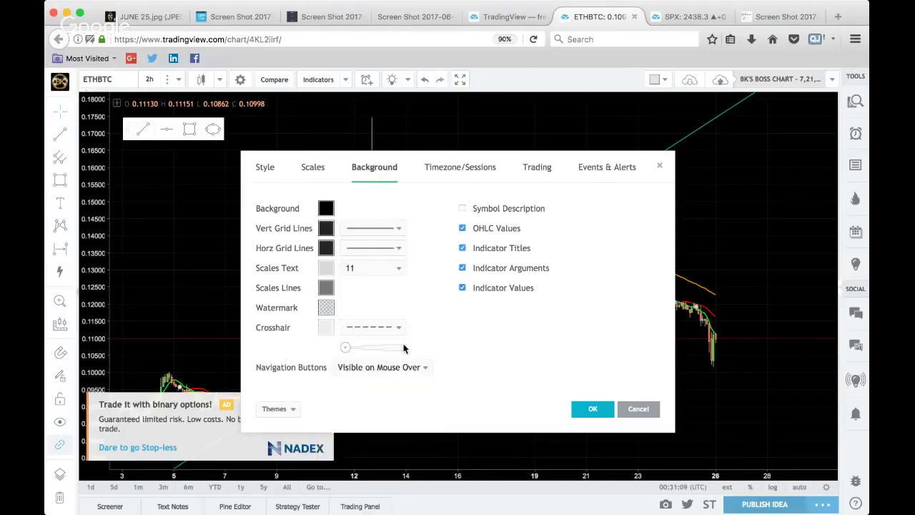
left_click(379, 329)
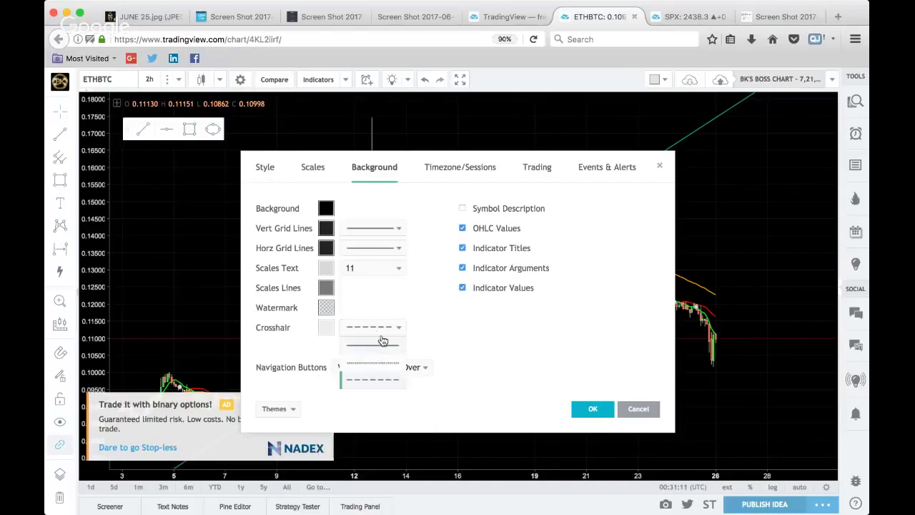
left_click(373, 363)
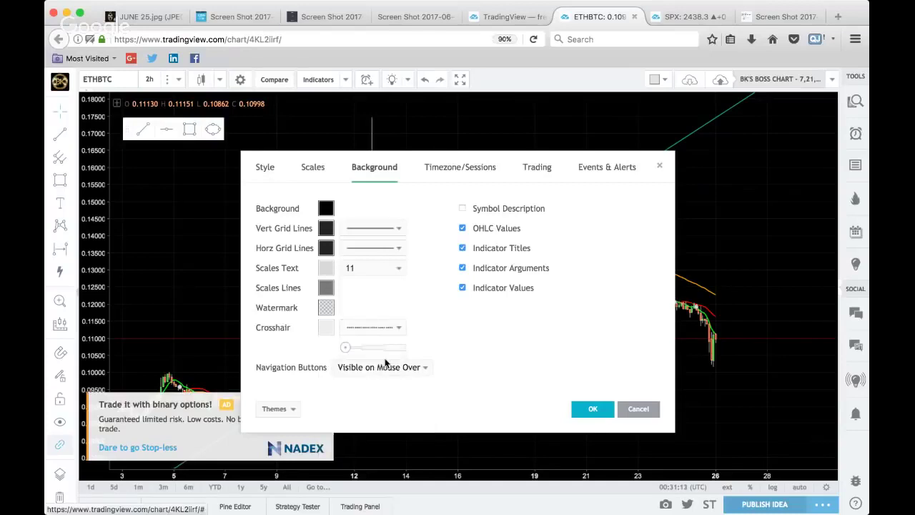
left_click_drag(377, 348, 365, 348)
left_click(376, 366)
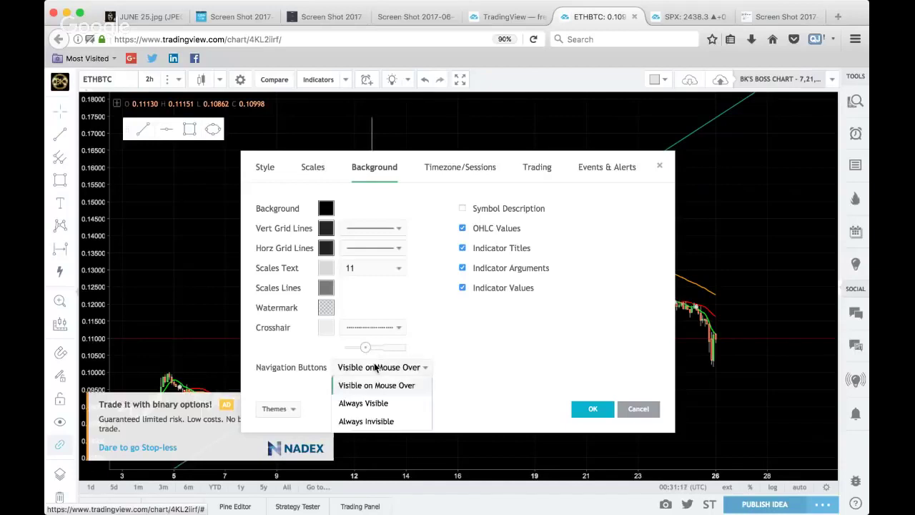
left_click(458, 324)
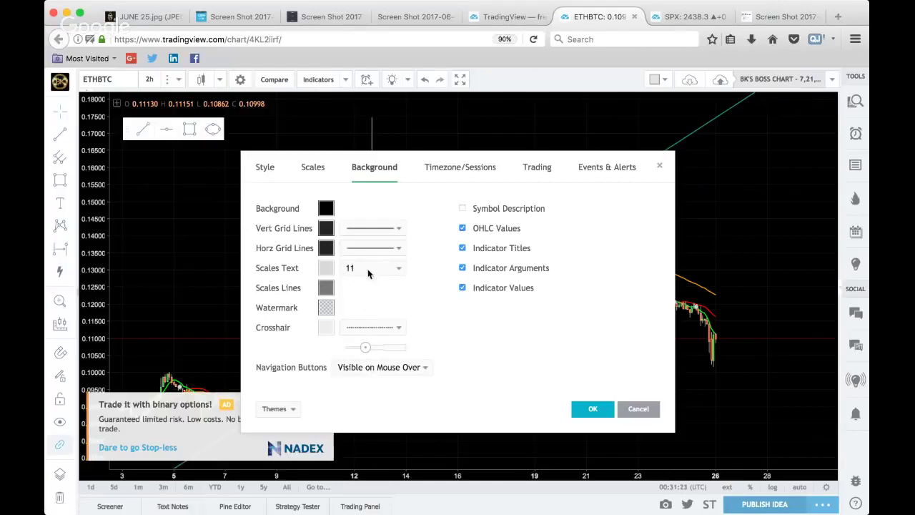
left_click(590, 408)
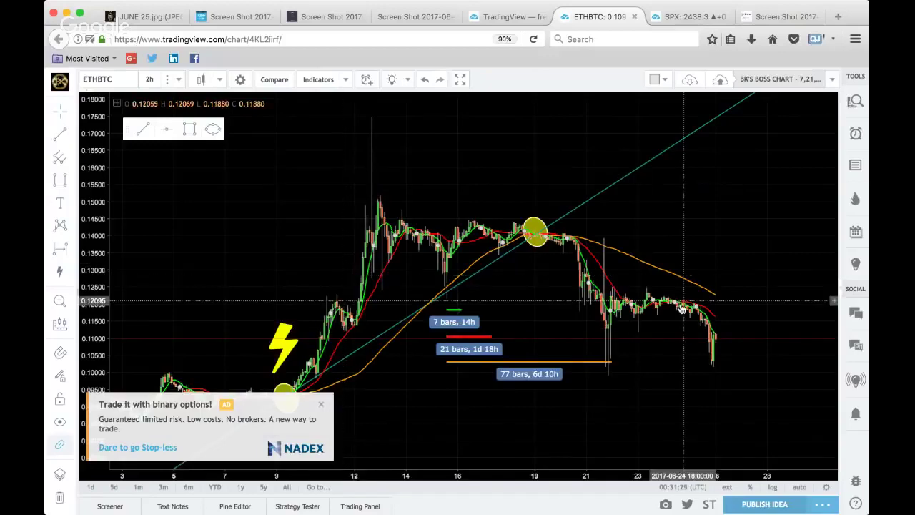
Close the advertisement covering the chart and dismiss the upgrade offer.
left_click(321, 405)
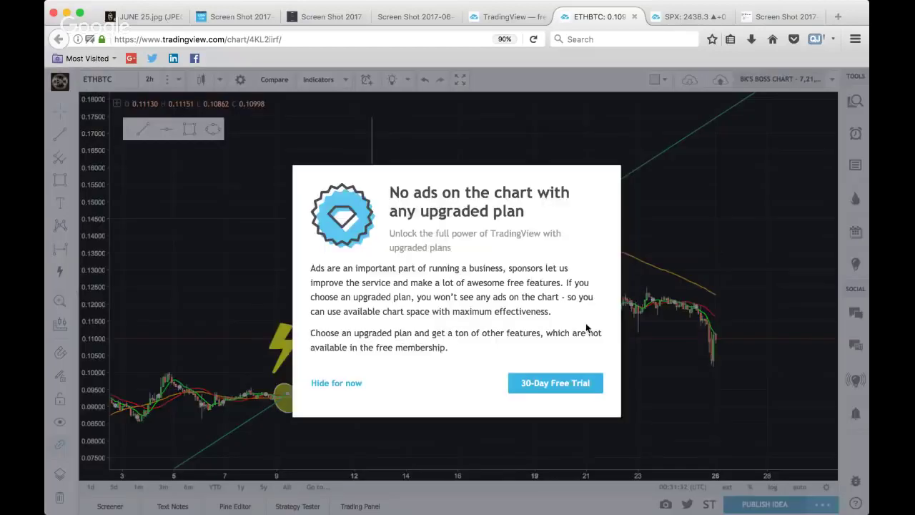
left_click(721, 343)
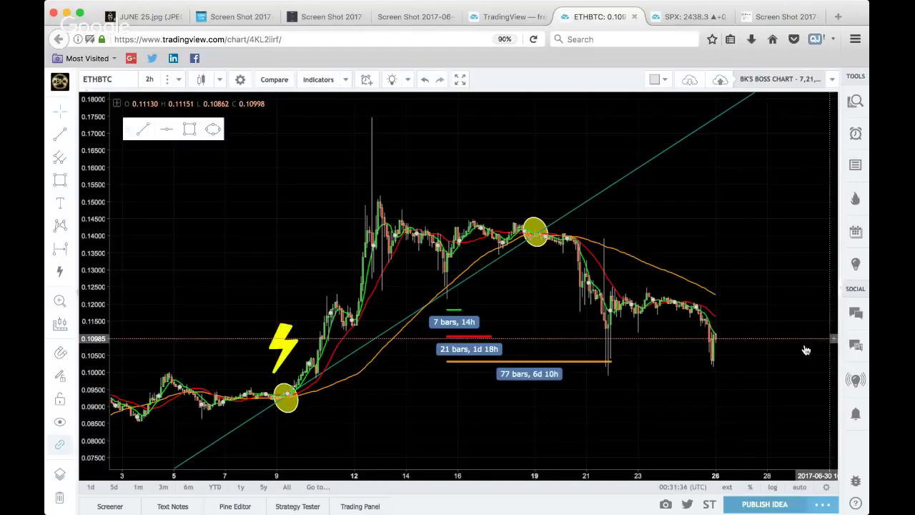
scroll(793, 350, "up", 5)
scroll(791, 350, "down", 3)
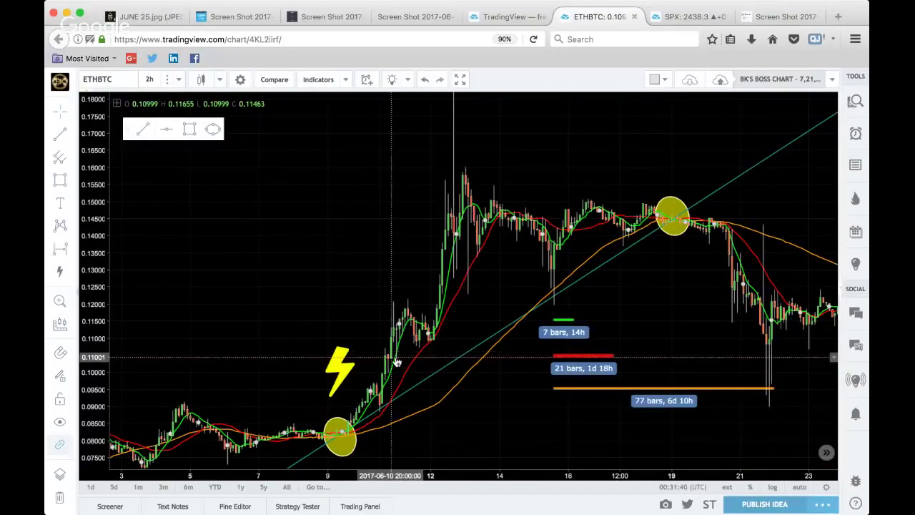
Turn off the Price Line in the chart's style properties and apply the change.
double_click(432, 363)
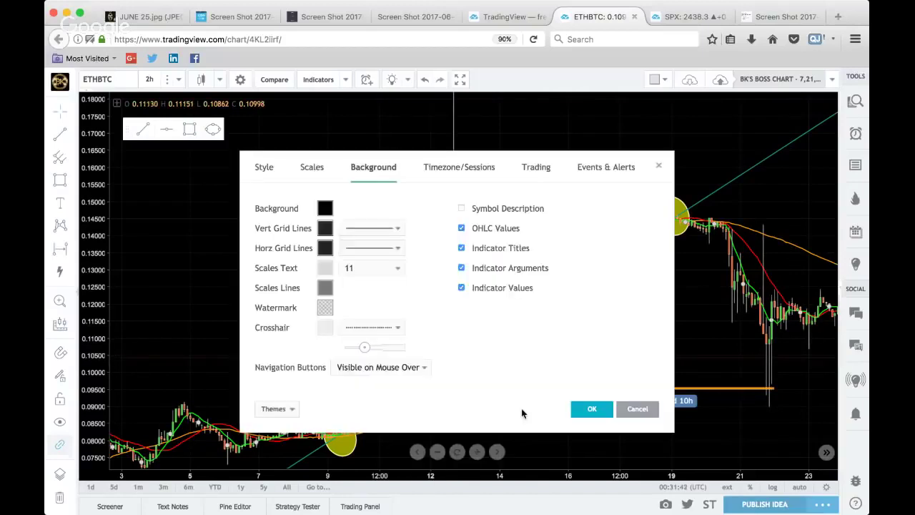
left_click(313, 169)
left_click(264, 167)
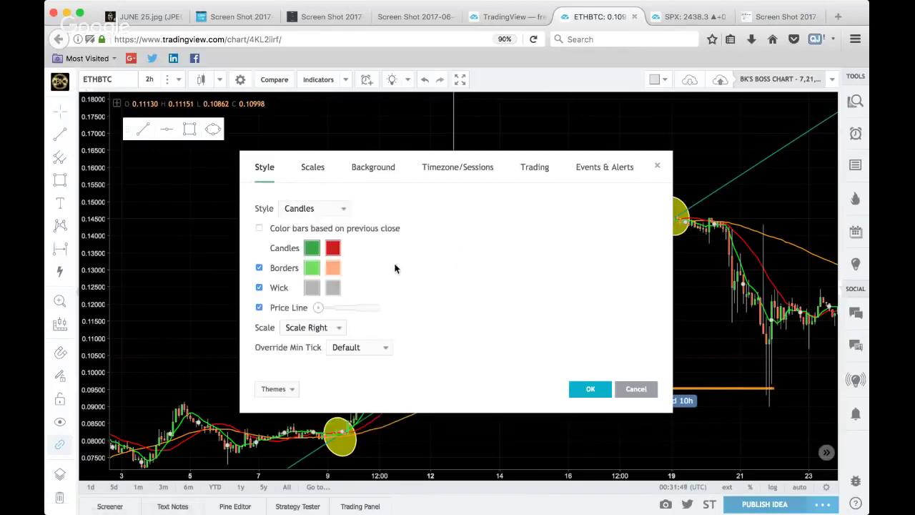
left_click(280, 309)
left_click(279, 308)
left_click(280, 309)
left_click(601, 390)
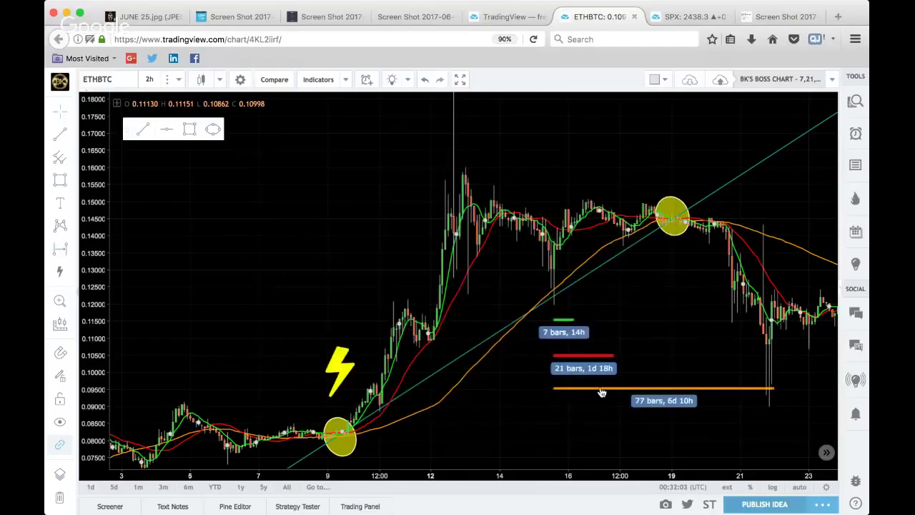
Save the current chart layout under its existing name.
left_click_drag(602, 392, 519, 250)
left_click(830, 80)
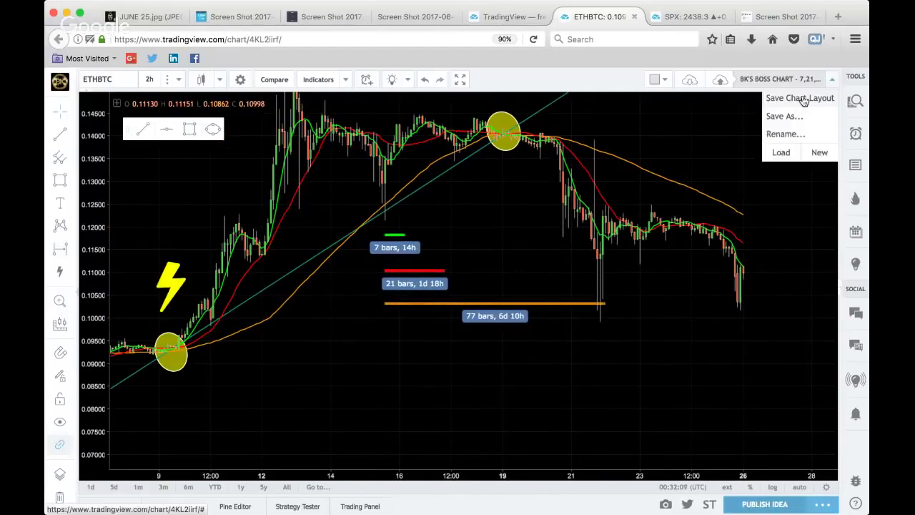
left_click(803, 100)
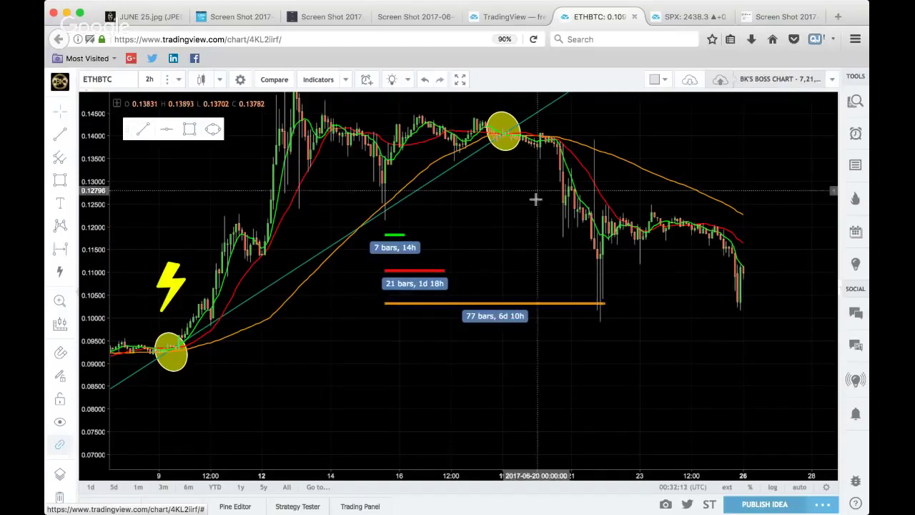
Examine the ETHBTC price history and moving-average crossings across wider and narrower date ranges back to May.
left_click_drag(491, 245, 562, 278)
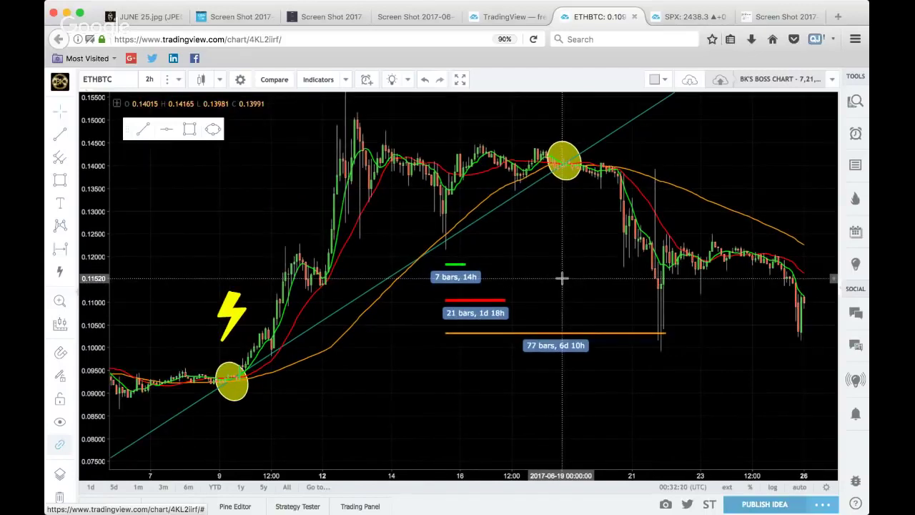
scroll(562, 278, "down", 2)
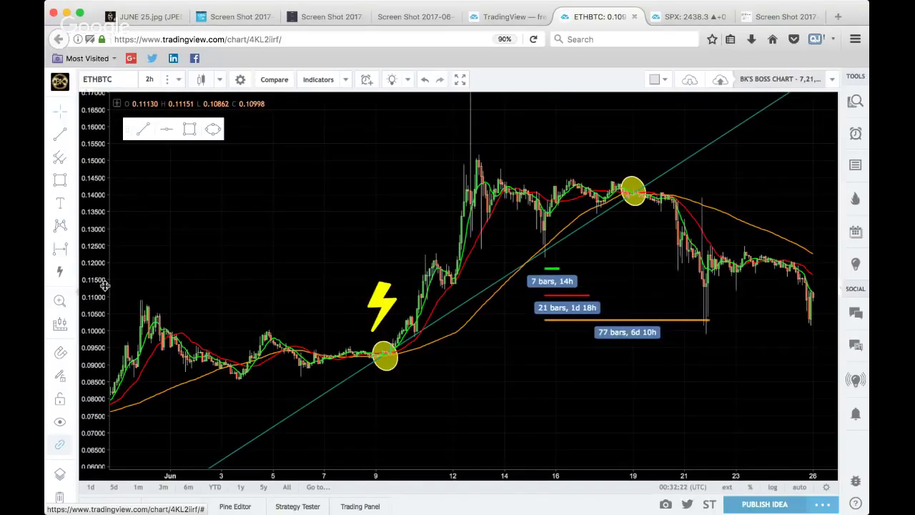
scroll(103, 192, "up", 2)
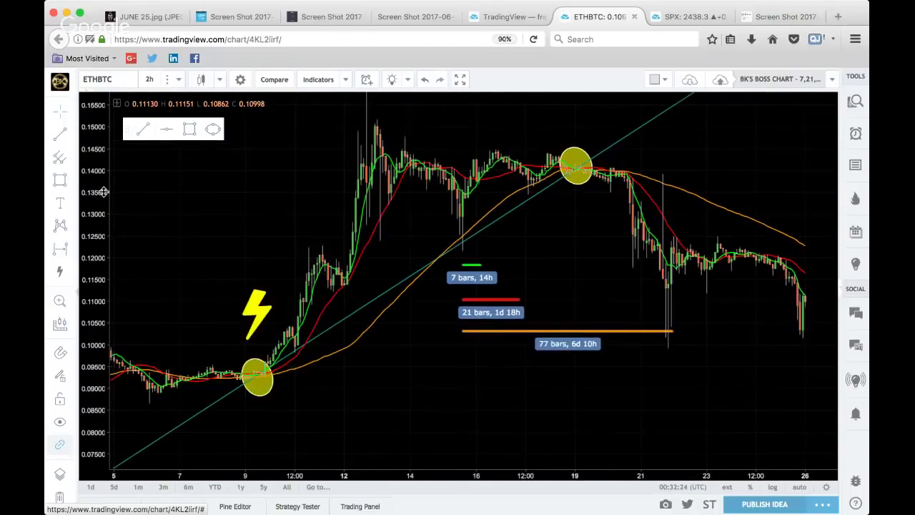
scroll(108, 346, "down", 3)
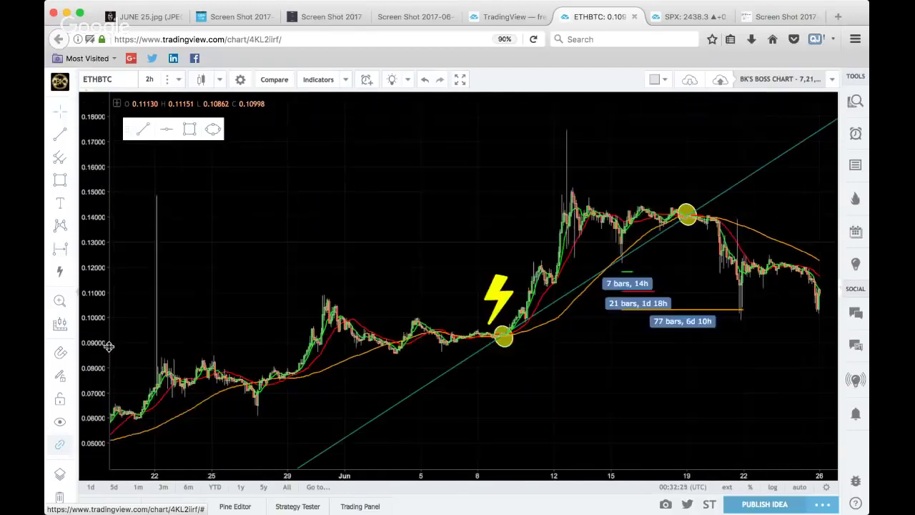
scroll(109, 346, "down", 1)
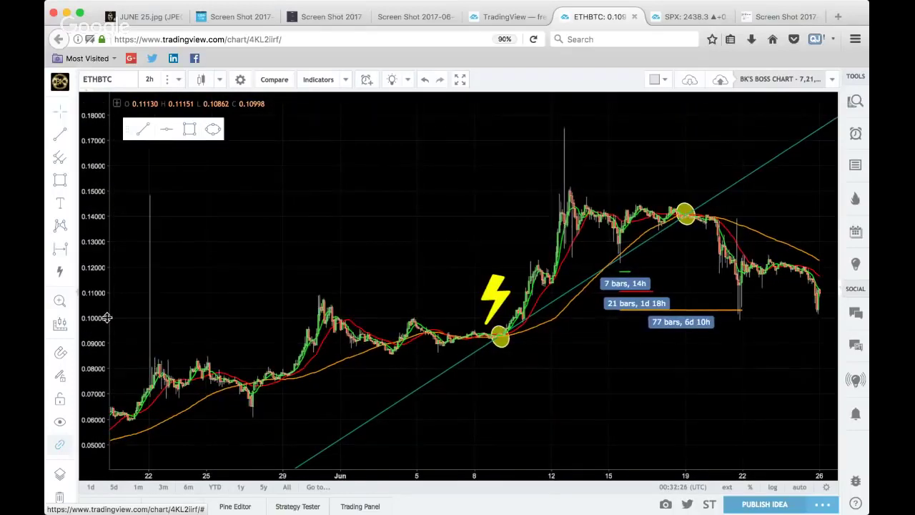
scroll(106, 317, "down", 2)
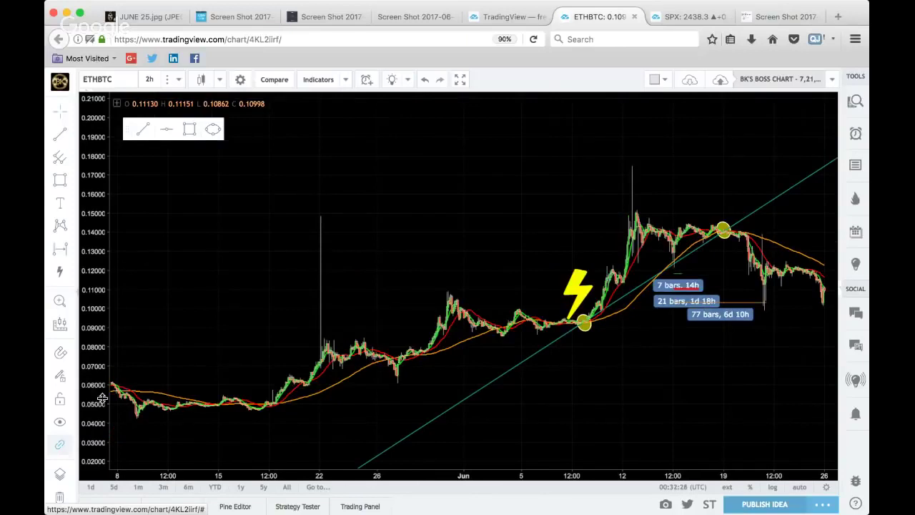
scroll(106, 383, "up", 1)
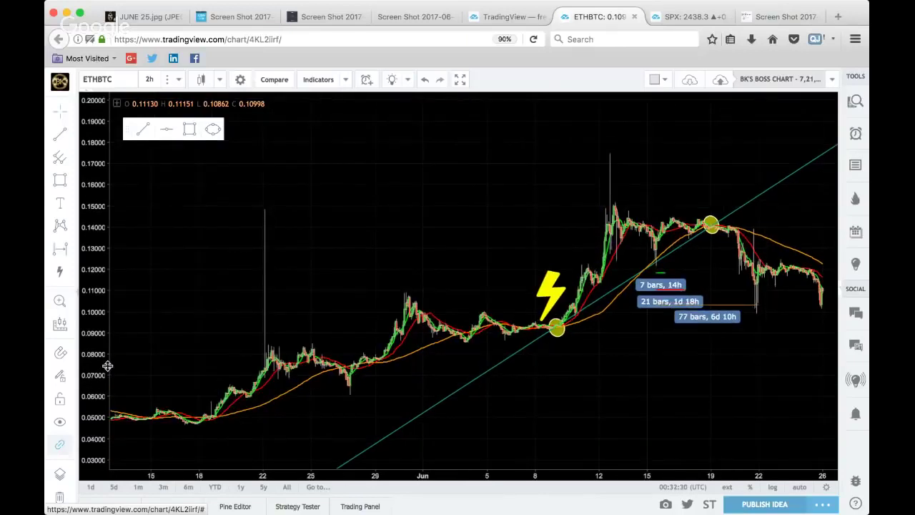
scroll(107, 366, "up", 3)
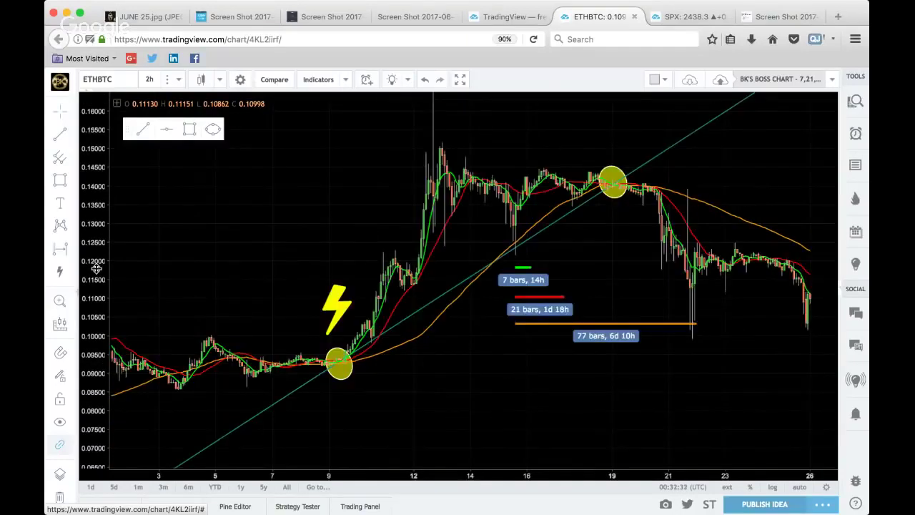
scroll(95, 268, "down", 3)
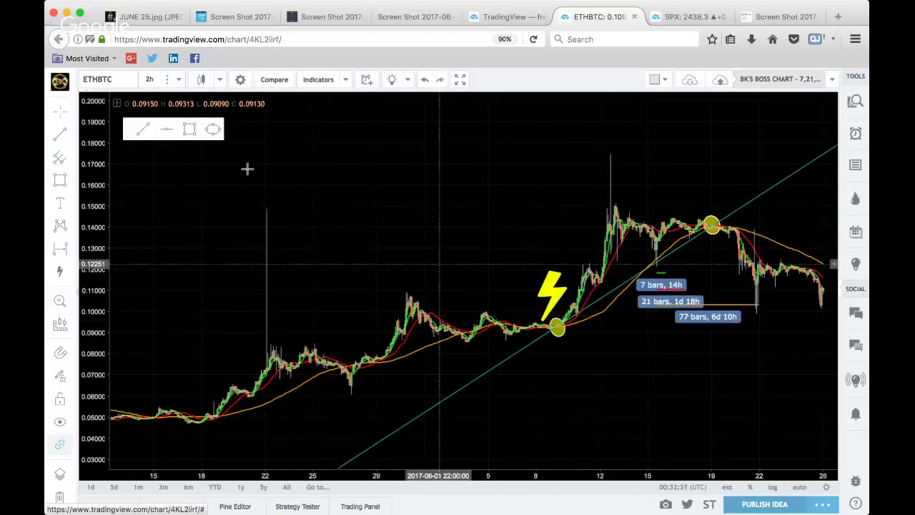
Draw horizontal lines at about 0.0934 through the June 9 crossing and about 0.0506 at the May 19 crossing.
left_click(167, 129)
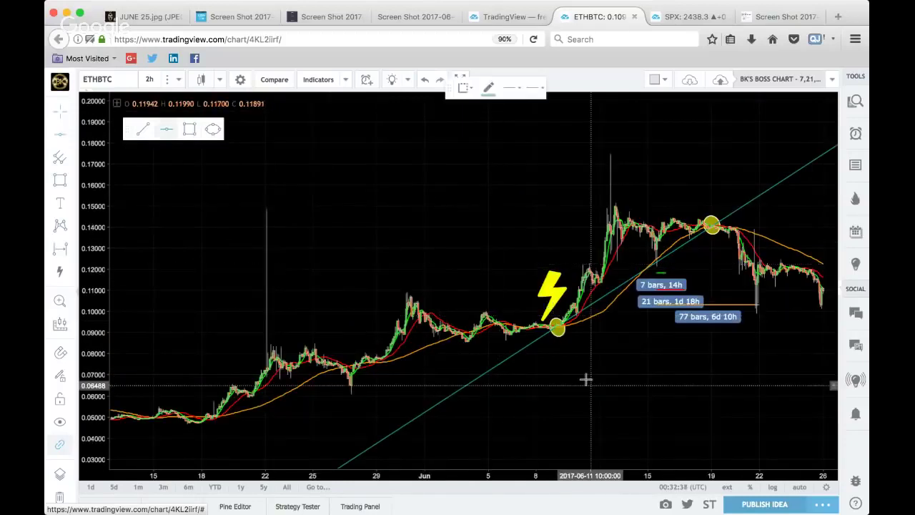
left_click(558, 325)
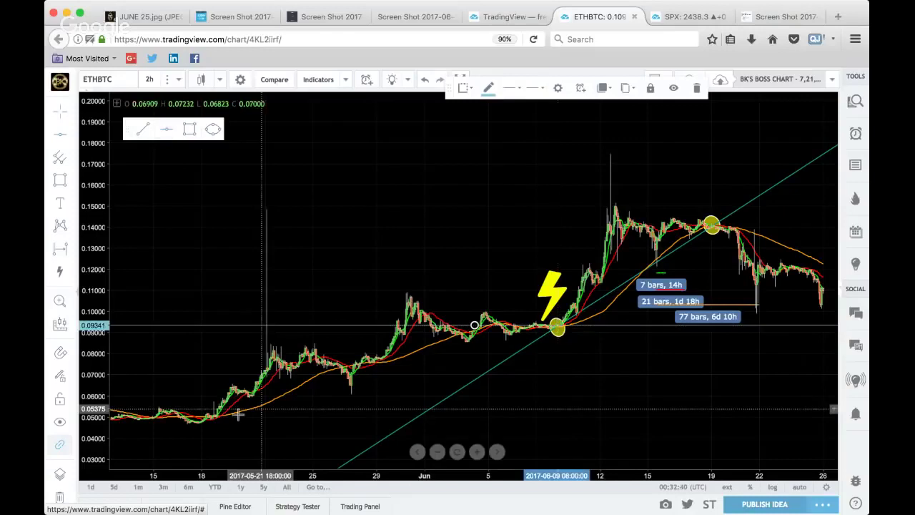
left_click(167, 128)
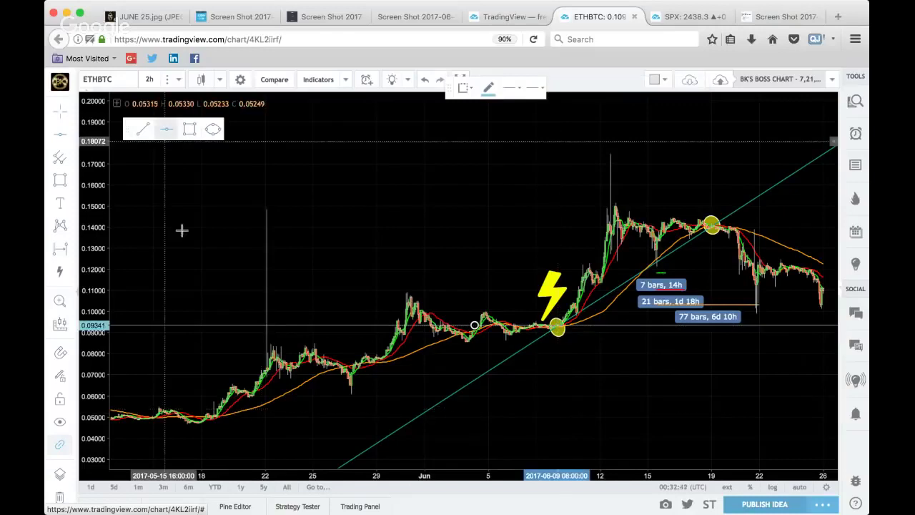
left_click(474, 414)
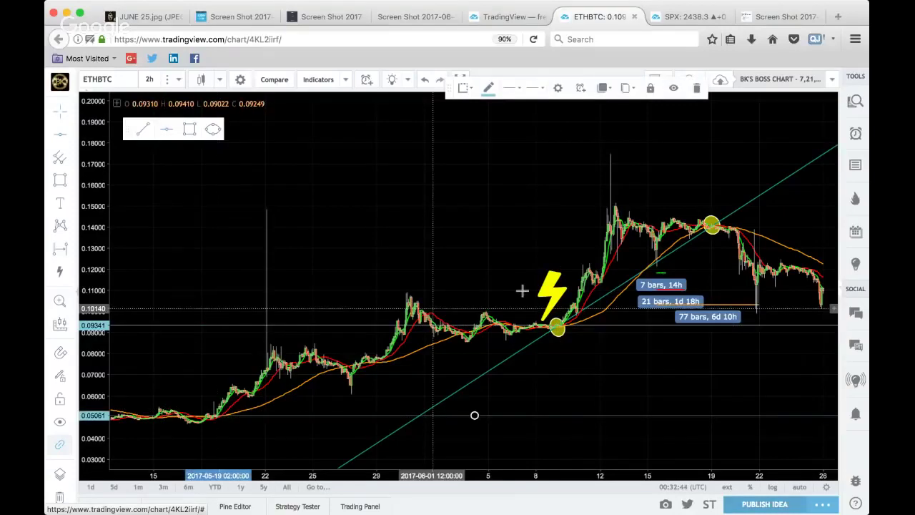
Duplicate the green trend line and place the parallel copy so it passes through the May 19 moving-average crossing.
left_click(492, 370)
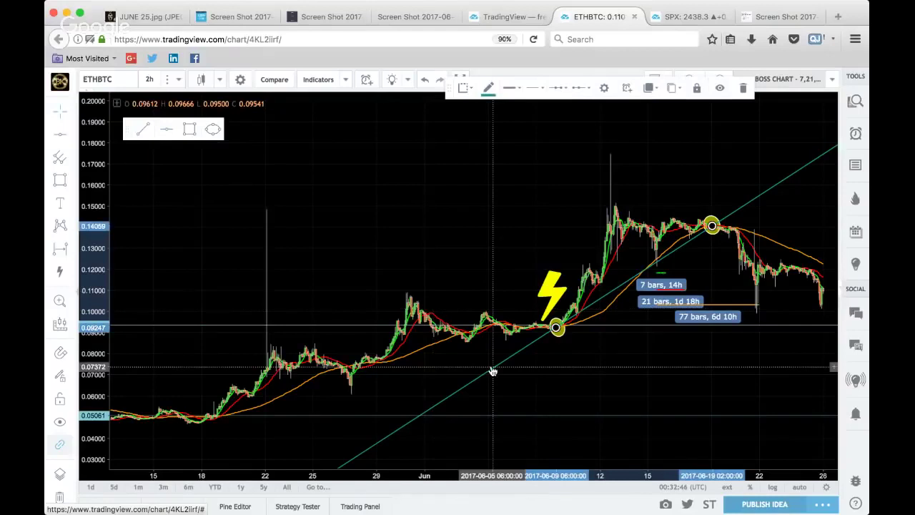
left_click_drag(492, 371, 437, 268)
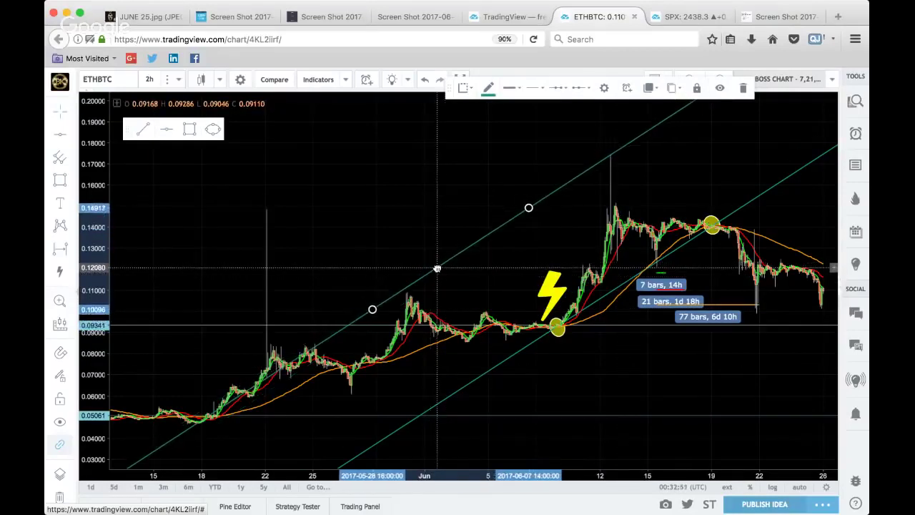
Copy the yellow circle marker onto the May 18 moving-average crossing and onto the June 12 price peak.
left_click(563, 336)
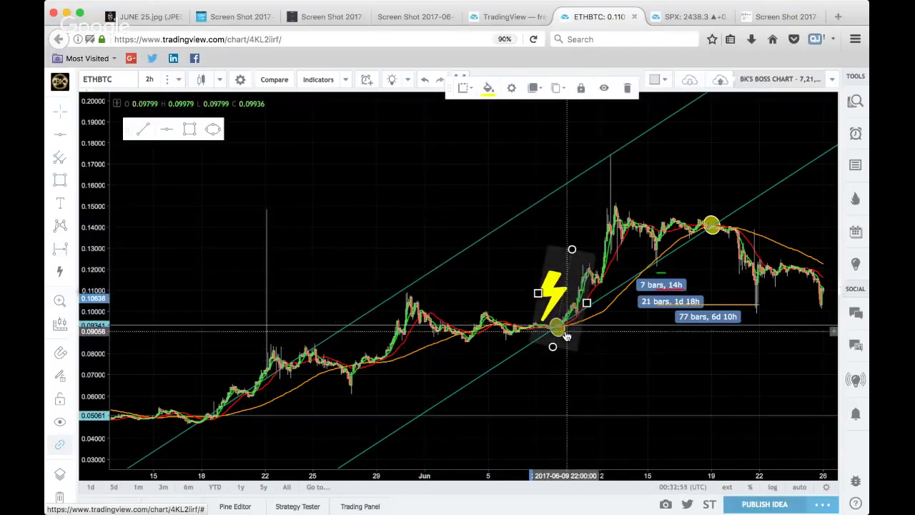
left_click(563, 336)
mouse_move(563, 336)
left_mouse_down()
mouse_move(570, 248)
mouse_move(557, 307)
mouse_move(191, 405)
mouse_move(208, 410)
left_mouse_up()
left_click(250, 446)
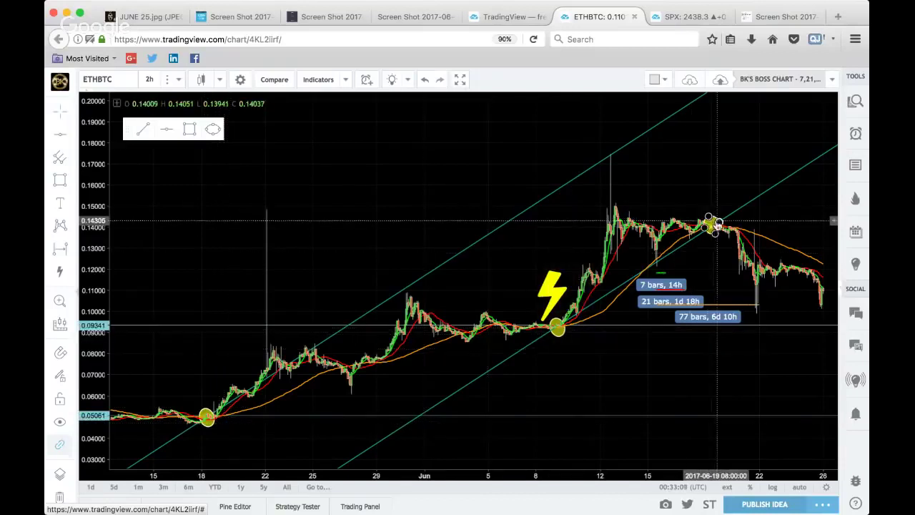
mouse_move(713, 220)
left_mouse_down()
mouse_move(713, 191)
mouse_move(648, 154)
mouse_move(610, 152)
left_mouse_up()
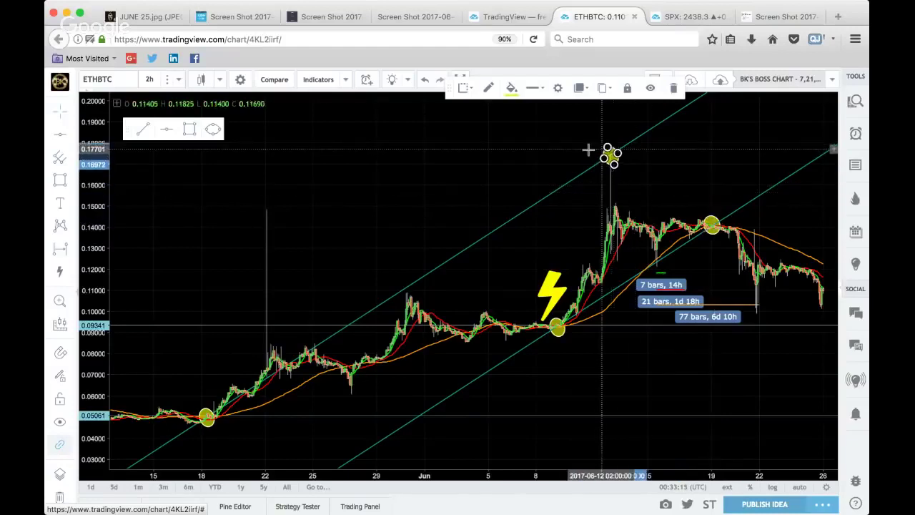
left_click(587, 167)
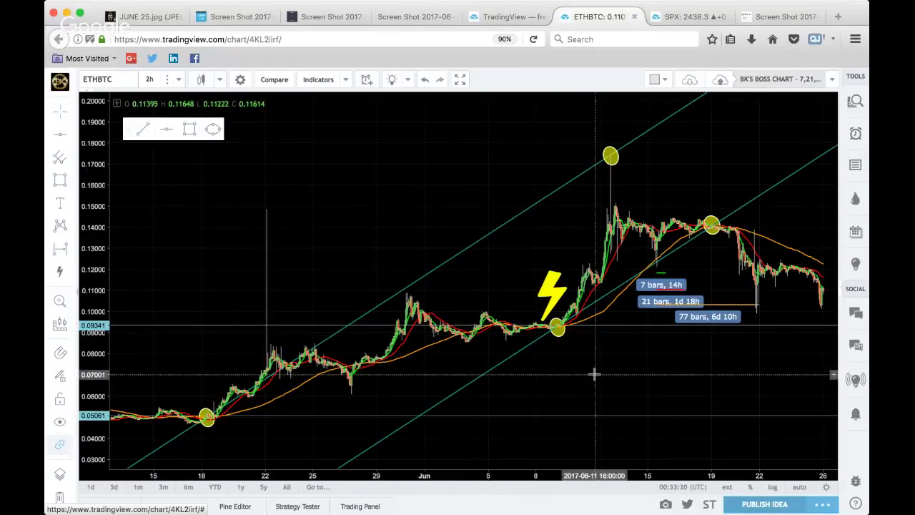
Add a parallel copy of the green trend line through the May 29 moving-average crossing and mark that crossing with a copied yellow circle.
left_click(474, 386)
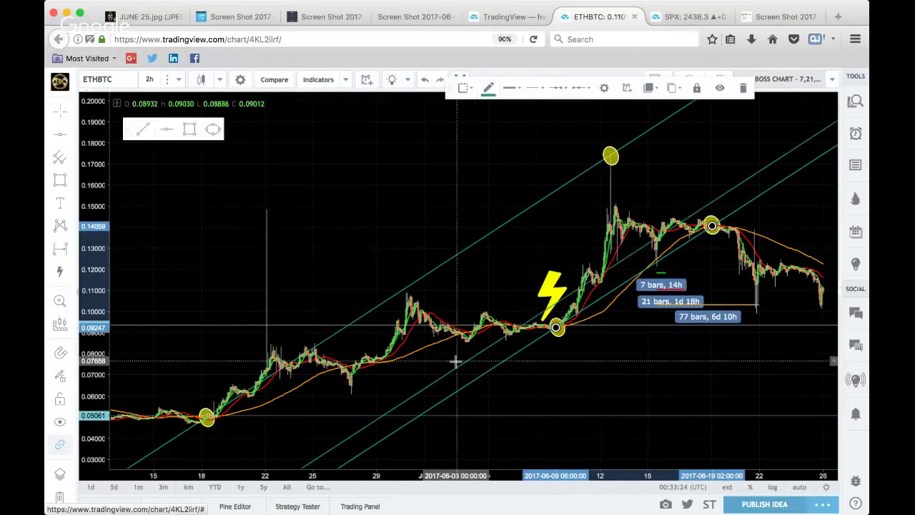
left_click_drag(455, 361, 388, 349)
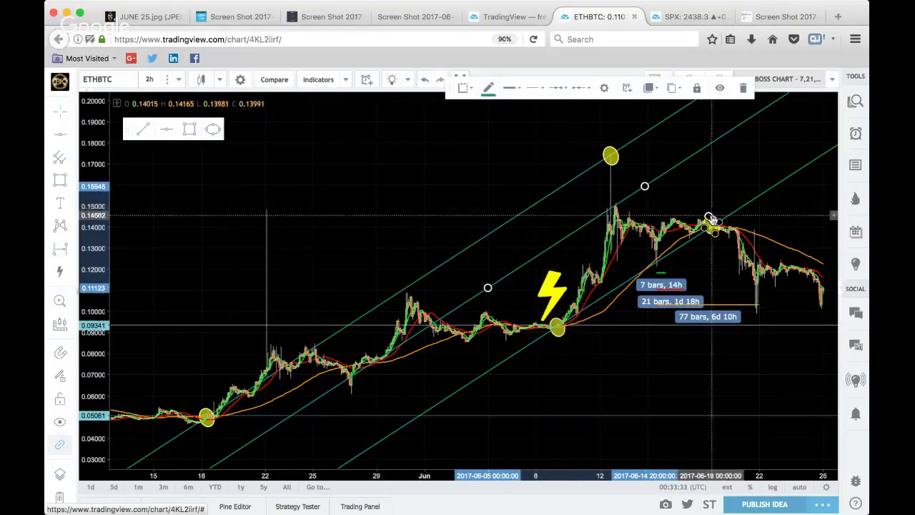
left_click(613, 153)
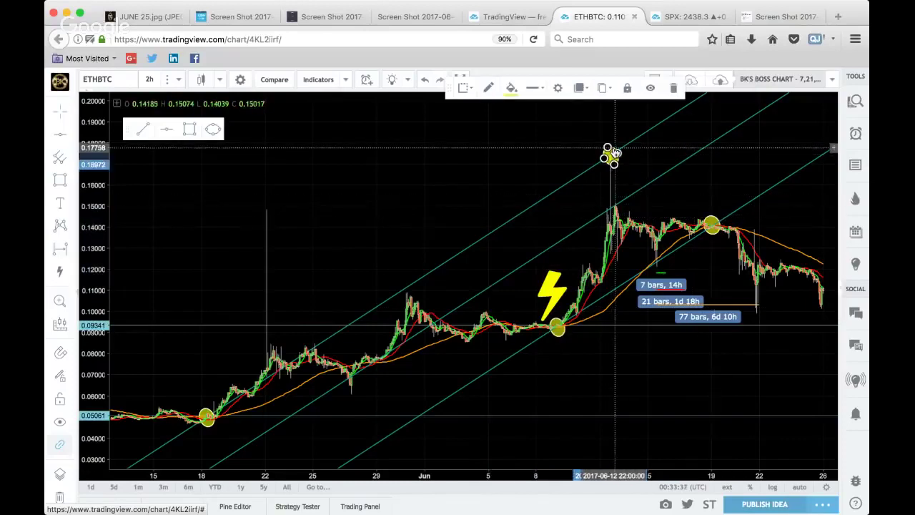
mouse_move(614, 153)
left_mouse_down()
mouse_move(613, 128)
mouse_move(539, 182)
mouse_move(353, 353)
mouse_move(396, 317)
mouse_move(373, 355)
left_mouse_up()
left_click(384, 368)
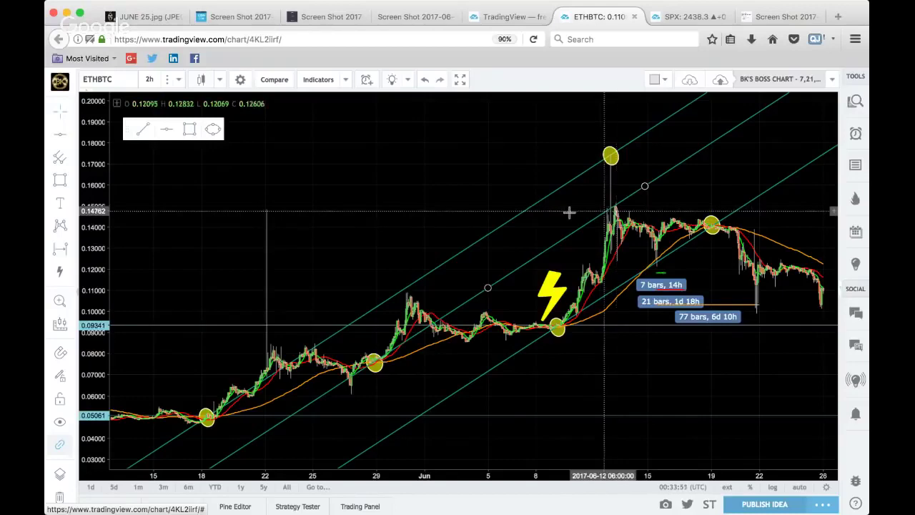
Examine the parallel trend lines and marked crossings from April to late June, and dismiss the advertisement over the chart.
left_click_drag(568, 217, 483, 228)
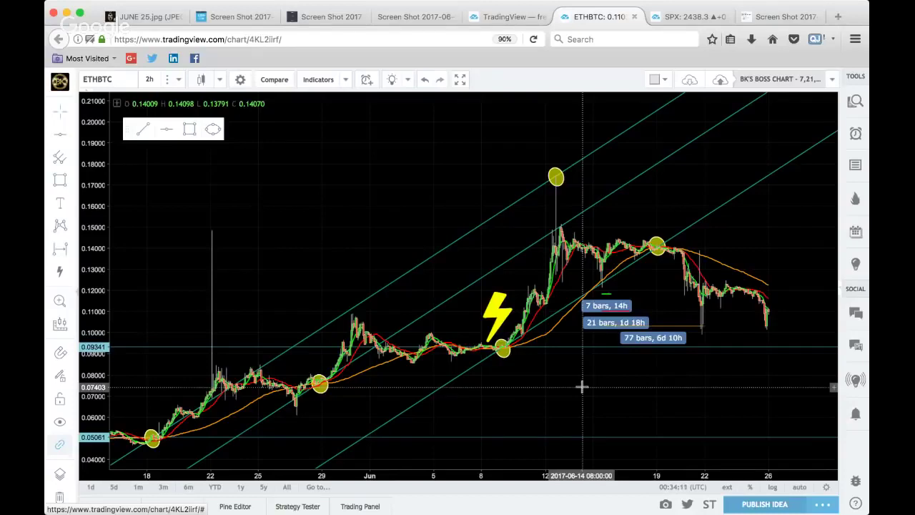
scroll(581, 386, "down", 3)
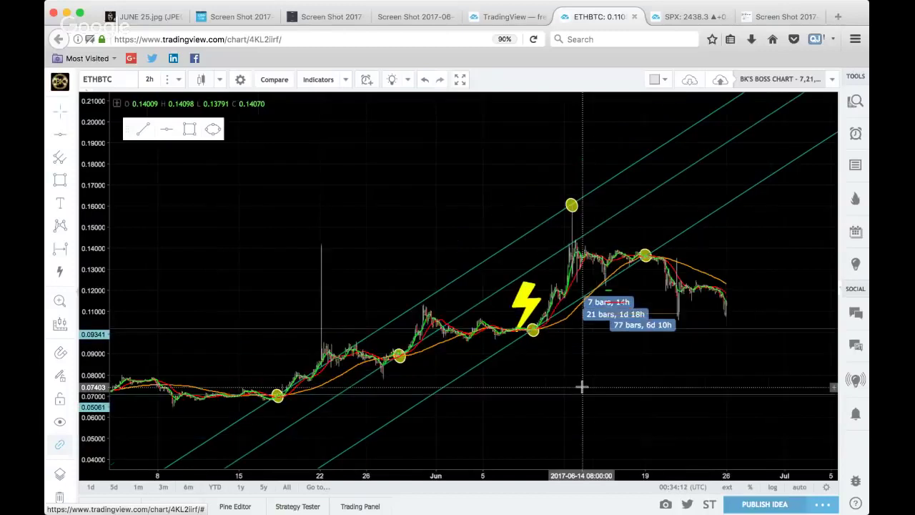
scroll(581, 387, "down", 2)
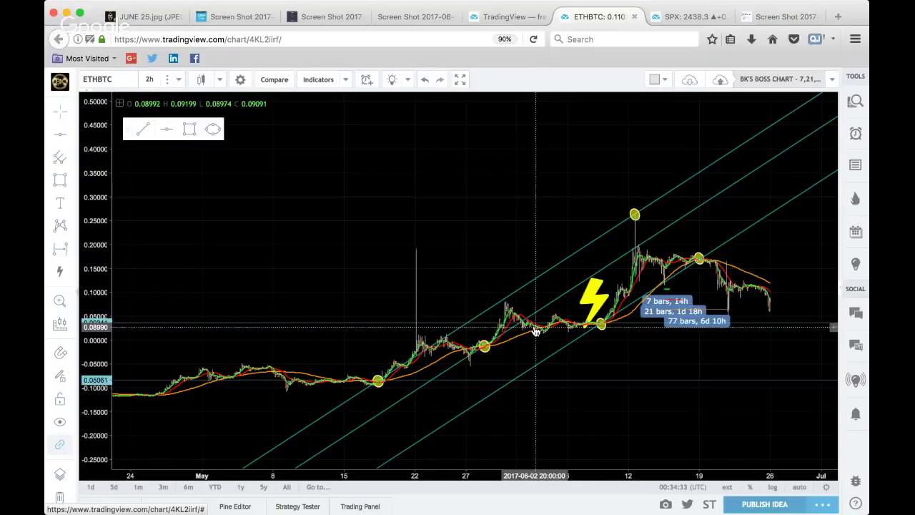
scroll(562, 256, "down", 2)
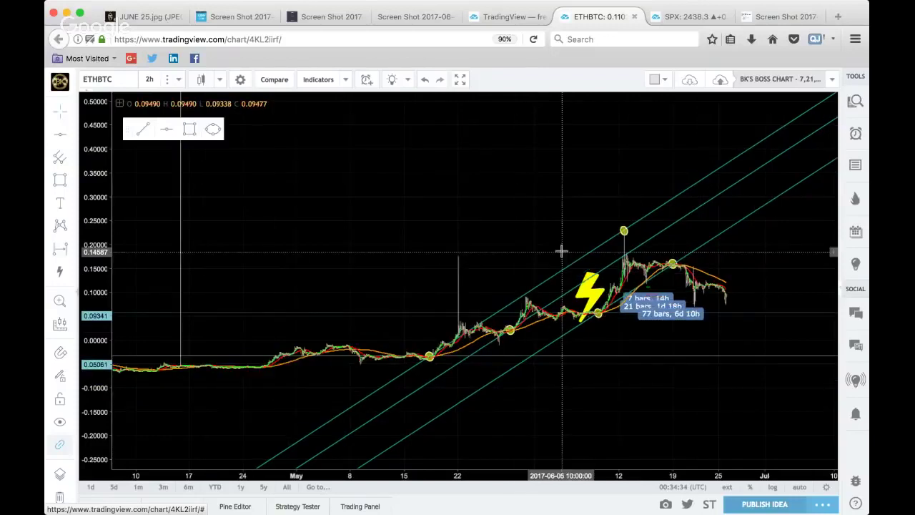
left_click_drag(561, 251, 61, 225)
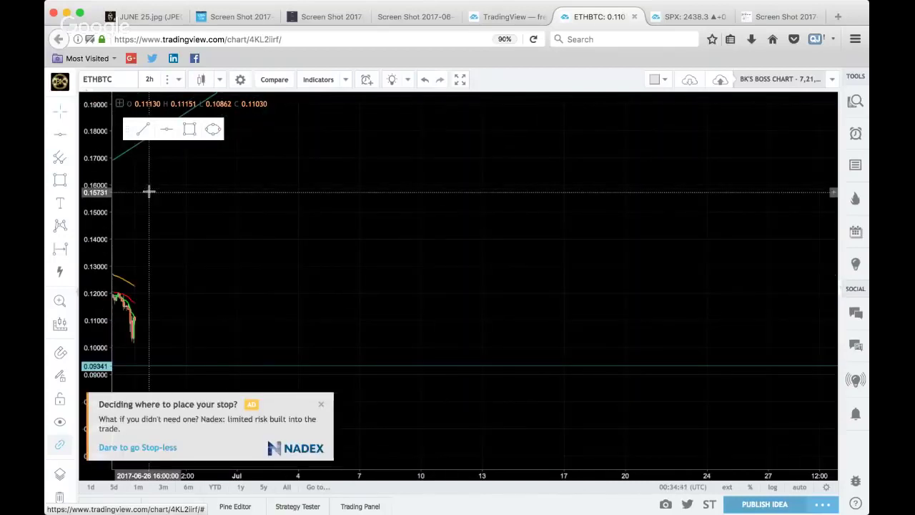
scroll(184, 227, "up", 2)
left_click_drag(184, 227, 656, 219)
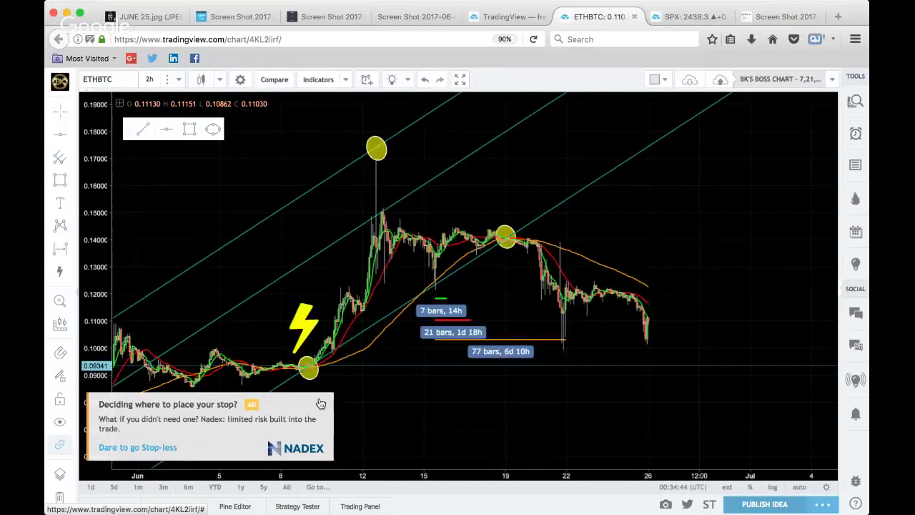
left_click(321, 404)
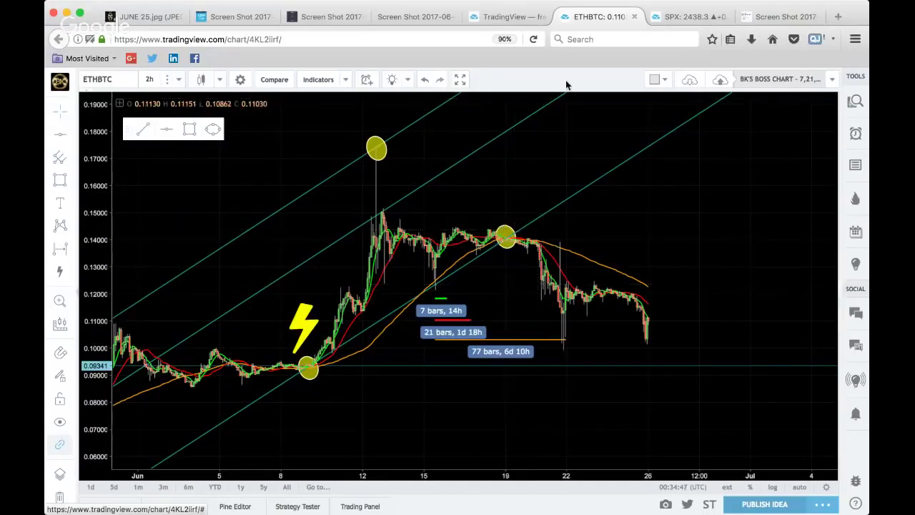
Place a downward arrow icon above the June 15 moving-average crossing and shrink it so its tip points at the price.
left_click(72, 273)
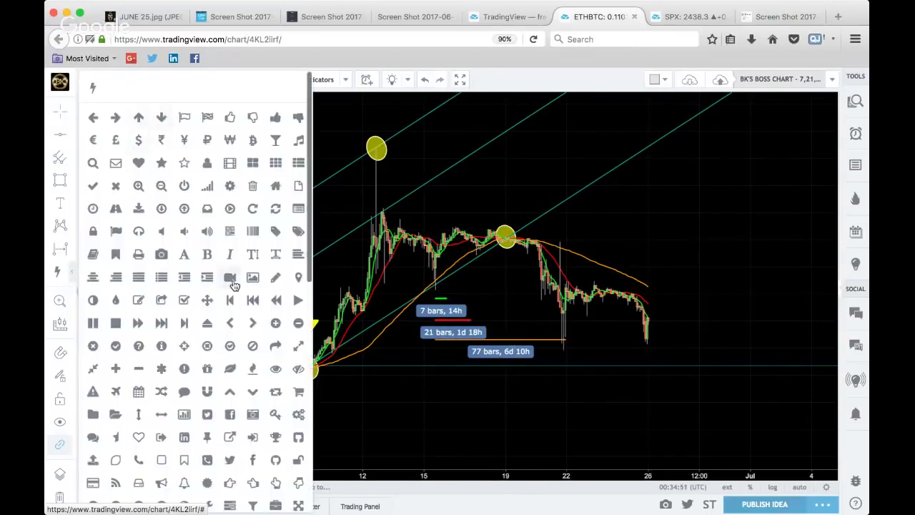
scroll(234, 285, "down", 1)
scroll(234, 285, "down", 10)
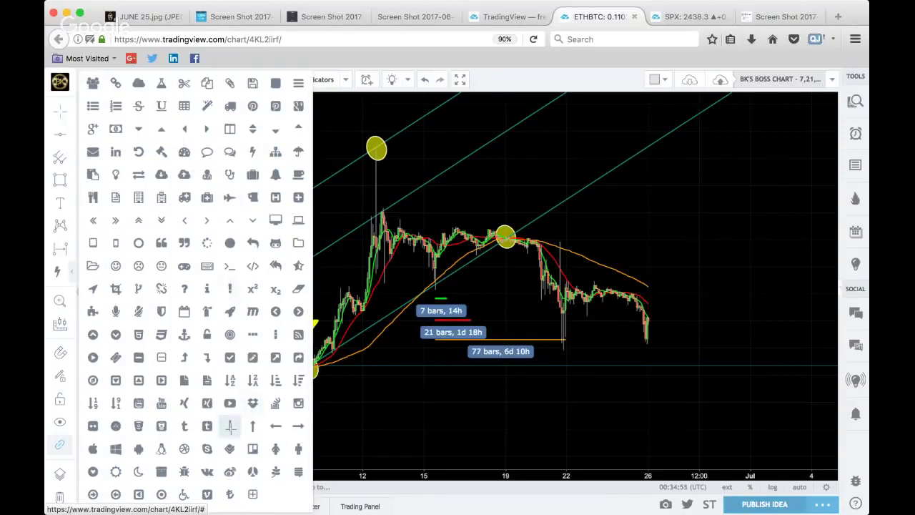
left_click(229, 424)
left_click(405, 204)
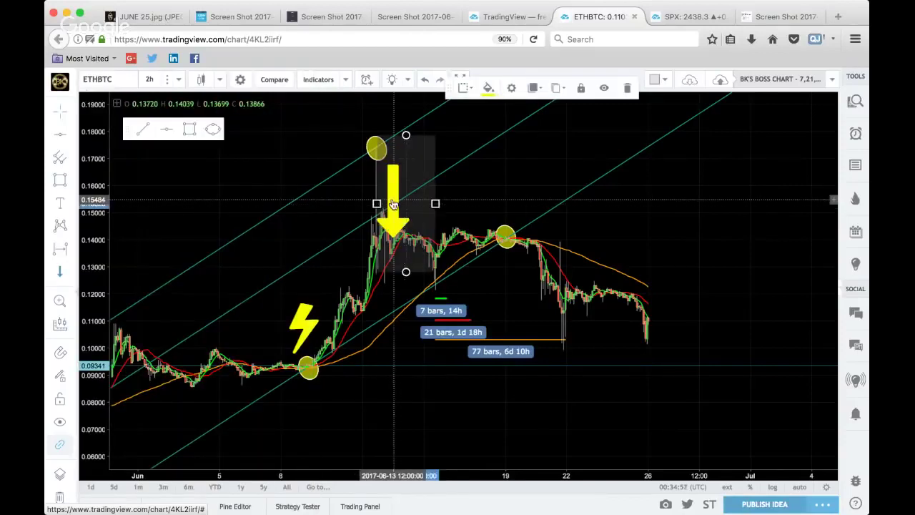
left_click_drag(393, 205, 426, 196)
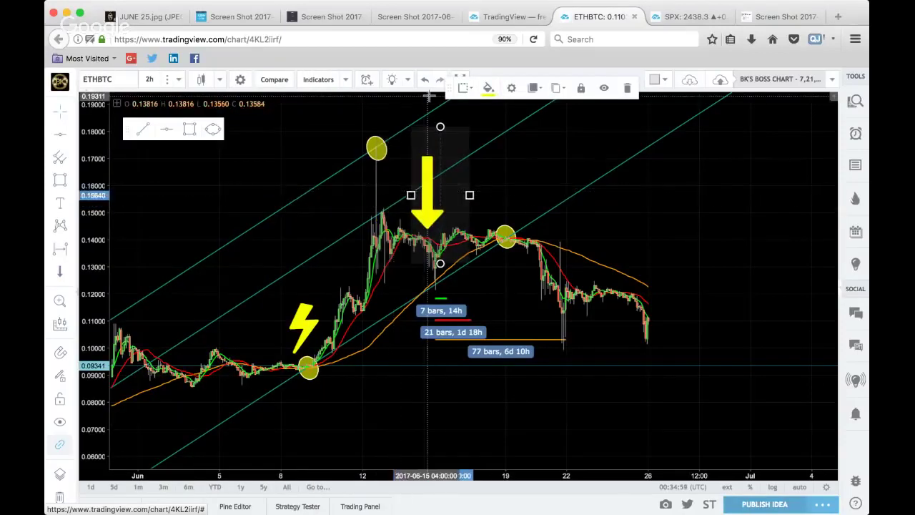
left_click_drag(440, 126, 441, 149)
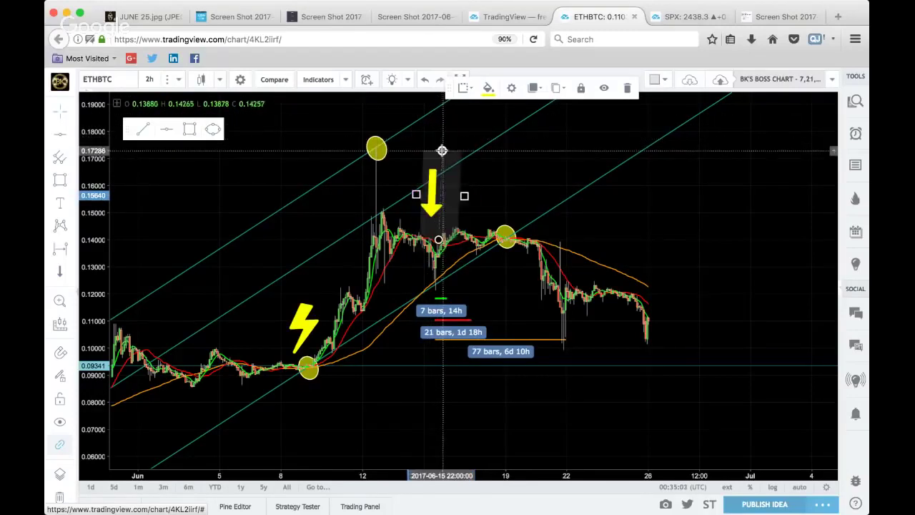
mouse_move(430, 196)
left_mouse_down()
mouse_move(424, 214)
mouse_move(425, 205)
left_mouse_up()
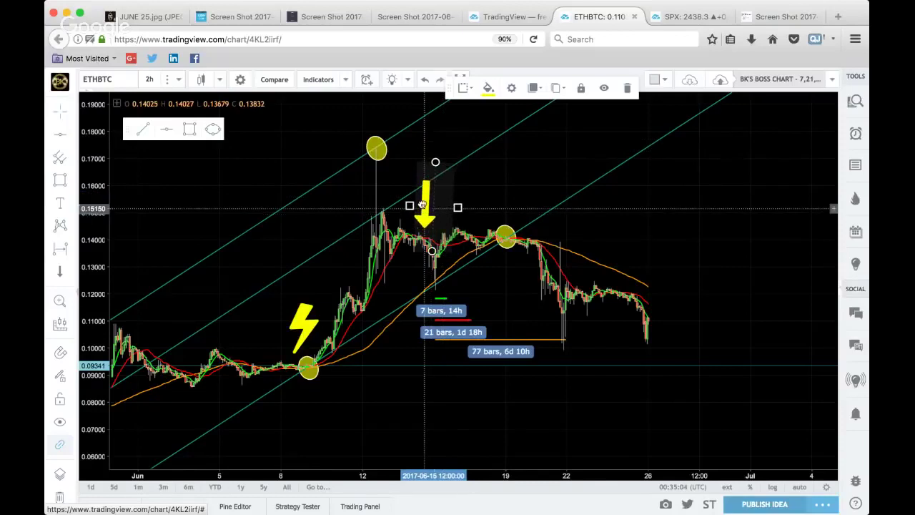
left_click_drag(433, 157, 433, 150)
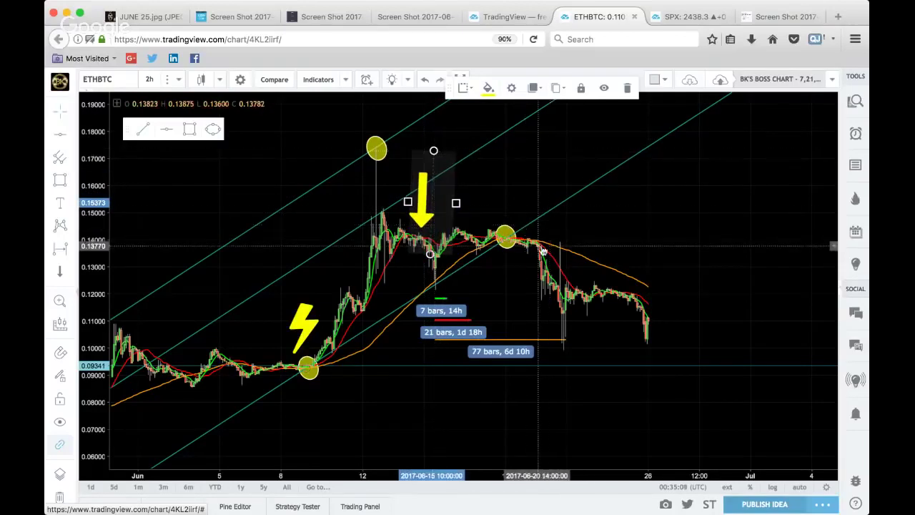
Change the downward arrow's fill colour to red.
left_click(488, 88)
left_click(529, 124)
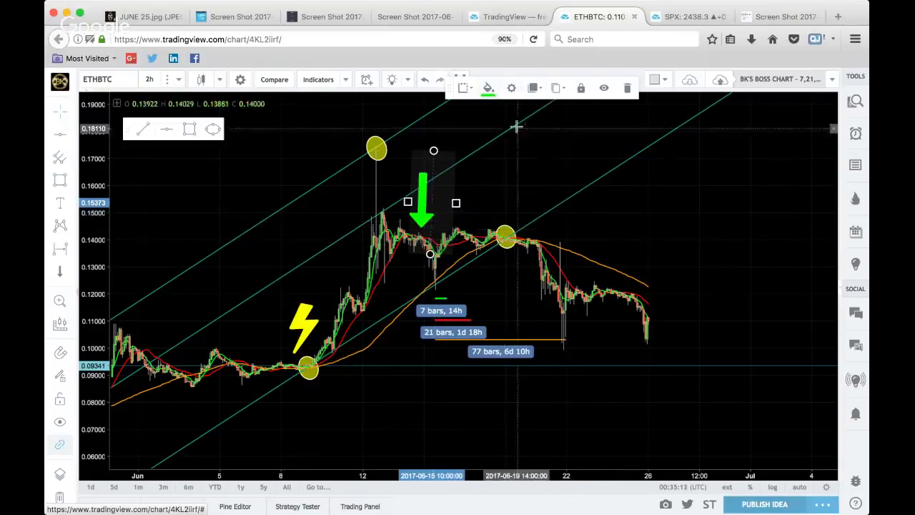
left_click(490, 90)
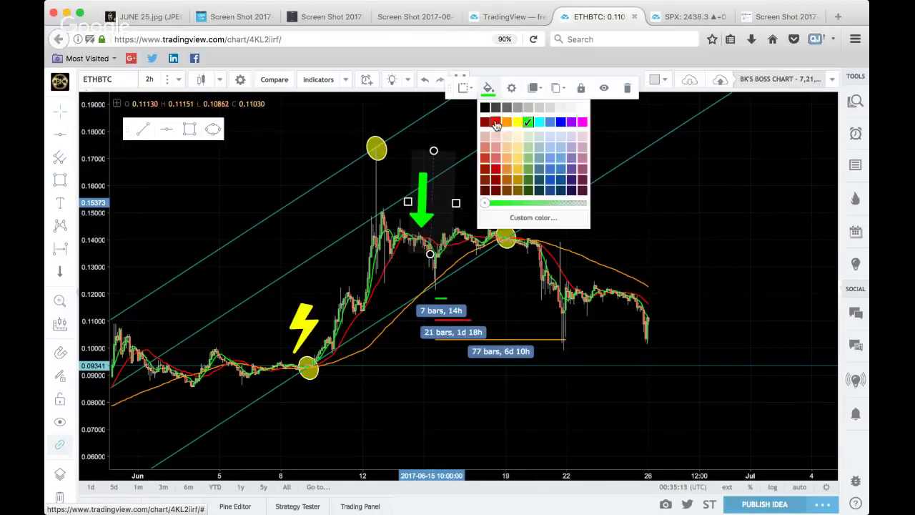
left_click(499, 125)
left_click(476, 195)
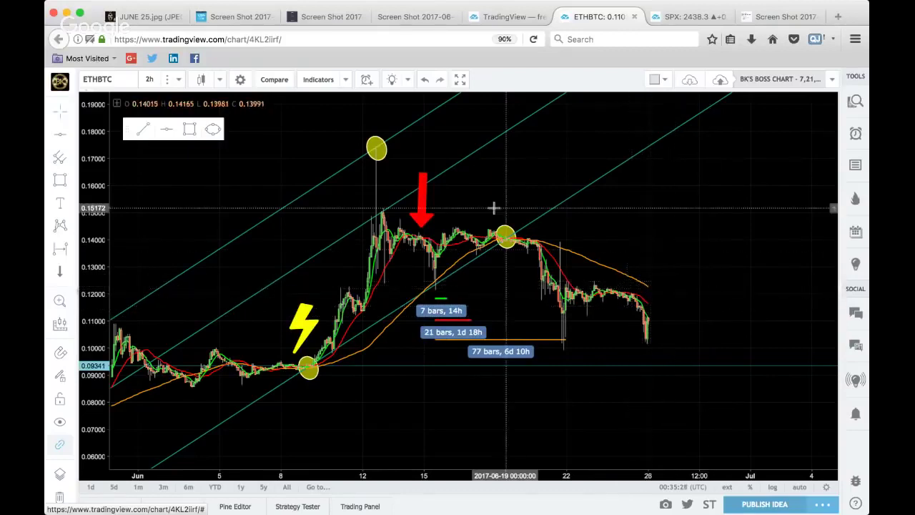
Copy the red downward arrow beside the latest candles at June 26, leaving empty chart space ahead of it.
left_click(427, 200)
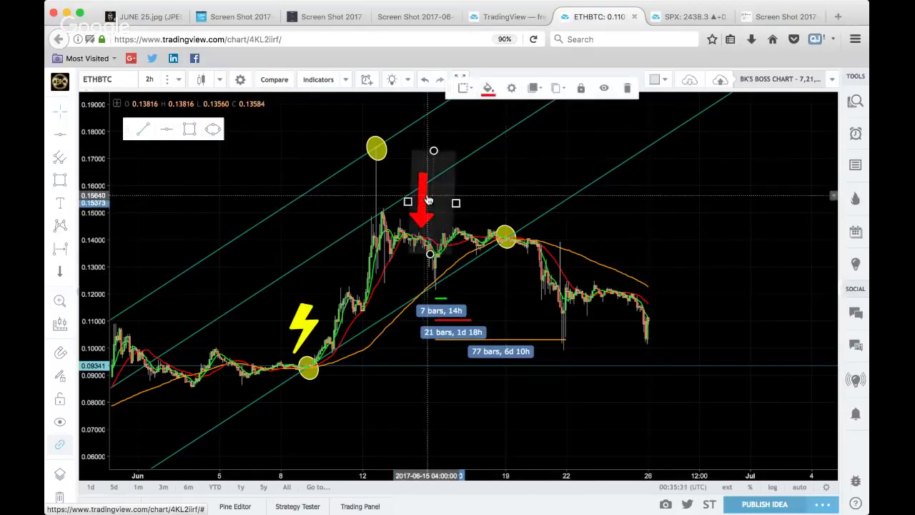
mouse_move(427, 200)
left_mouse_down()
mouse_move(423, 168)
mouse_move(636, 290)
mouse_move(640, 317)
mouse_move(672, 321)
mouse_move(658, 325)
left_mouse_up()
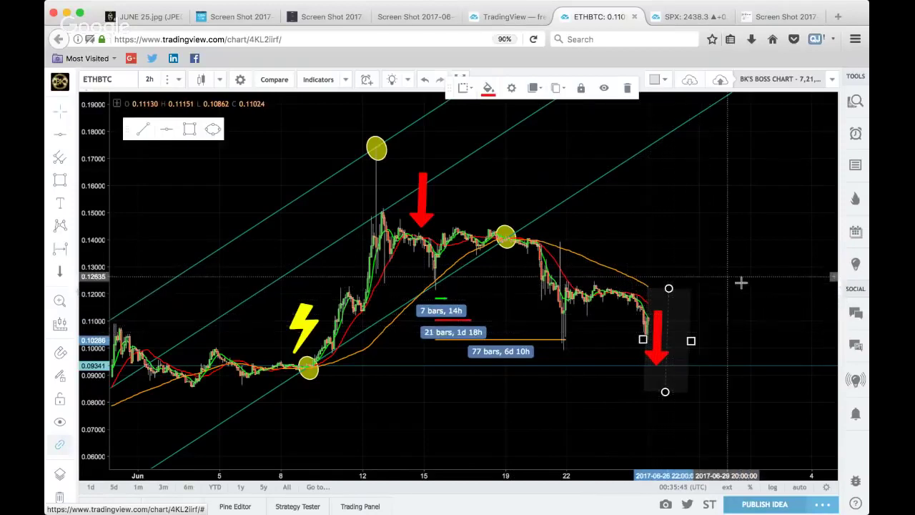
mouse_move(751, 287)
left_mouse_down()
mouse_move(759, 292)
mouse_move(576, 249)
left_mouse_up()
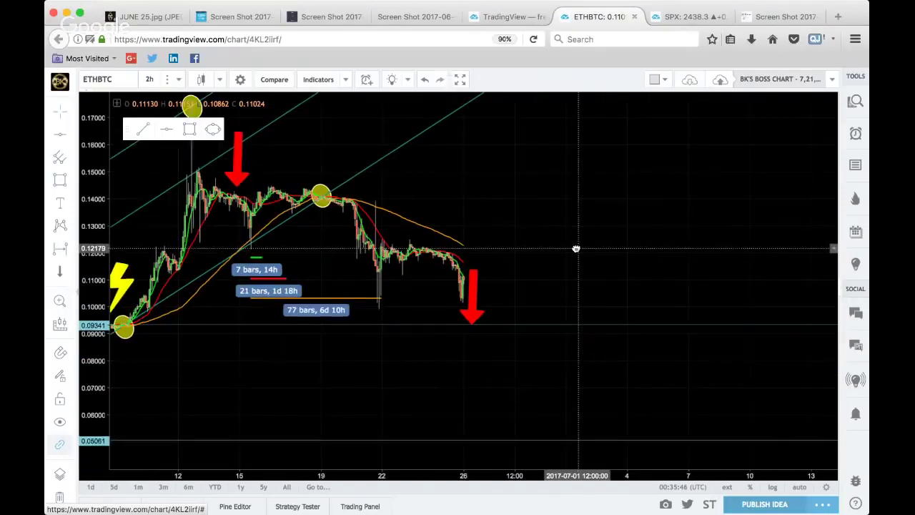
left_click(72, 163)
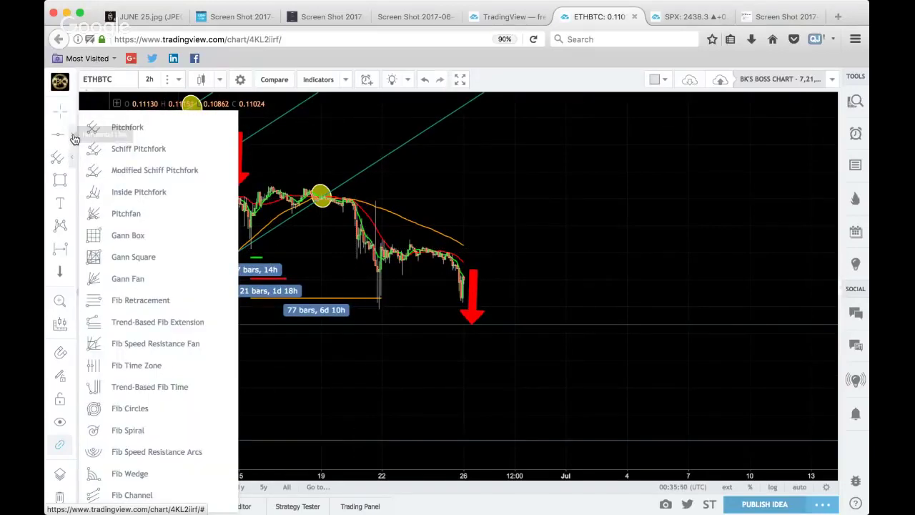
left_click(74, 138)
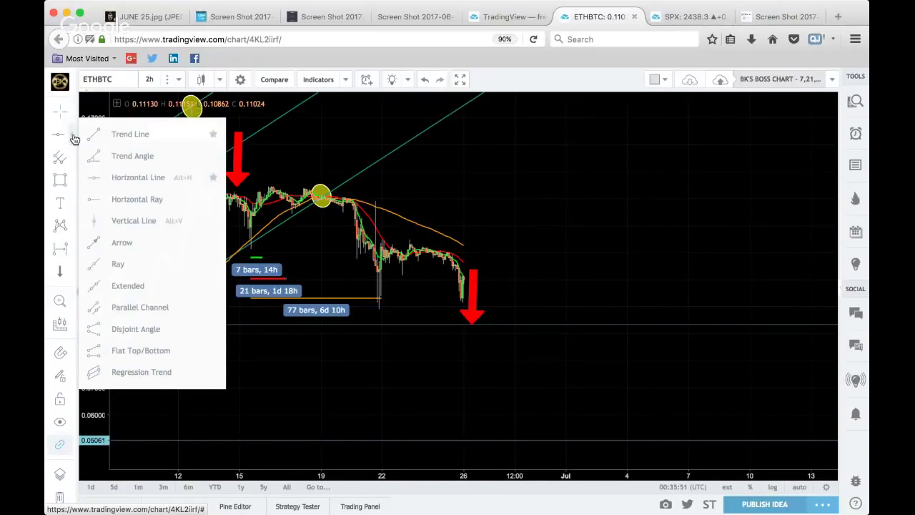
left_click(73, 185)
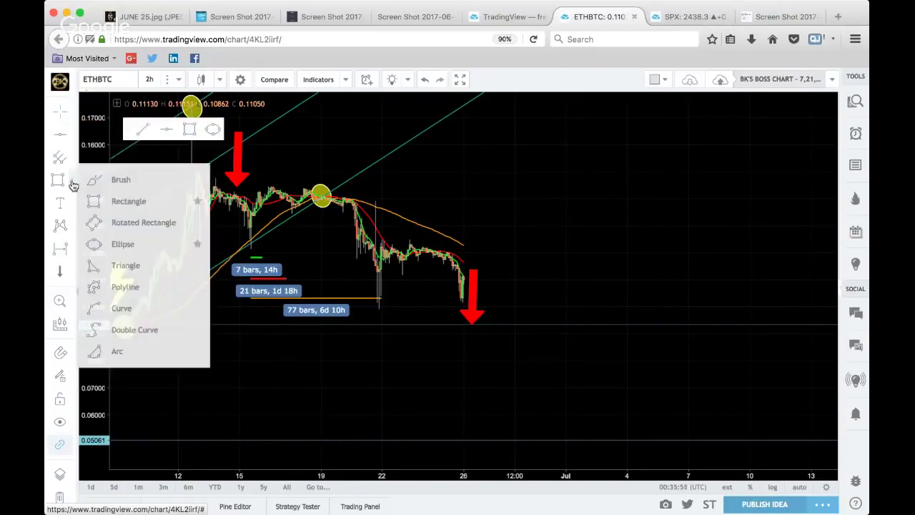
left_click(152, 186)
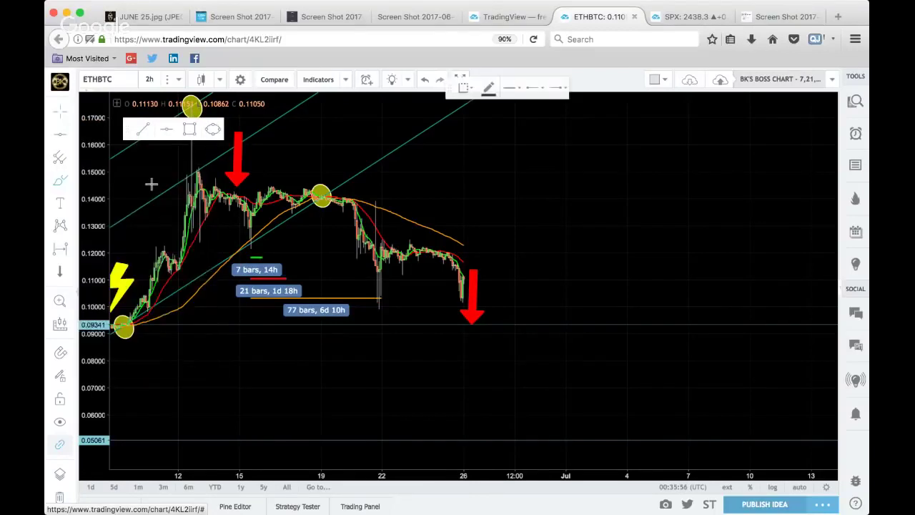
left_click_drag(481, 261, 513, 291)
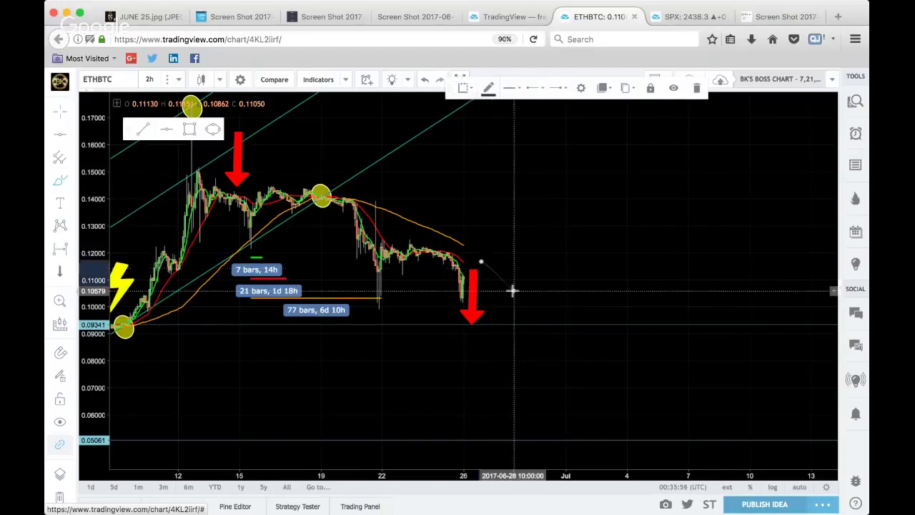
key("Escape")
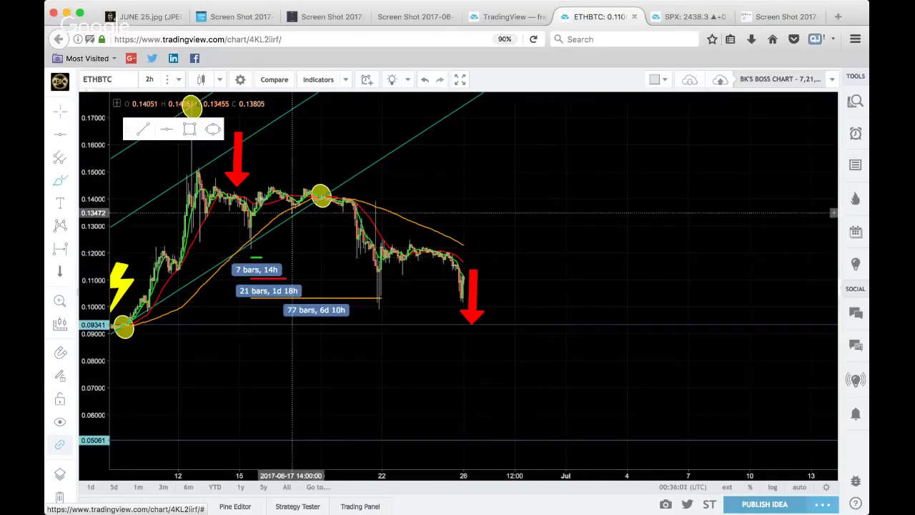
Brush a wavy trial stroke across the empty space ahead of the latest candles and style it cyan with a thicker line.
left_click(72, 184)
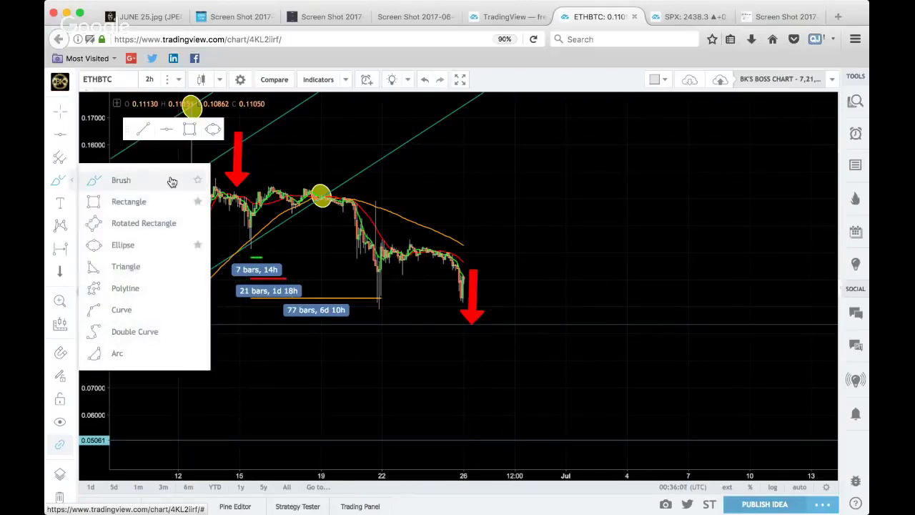
left_click(141, 181)
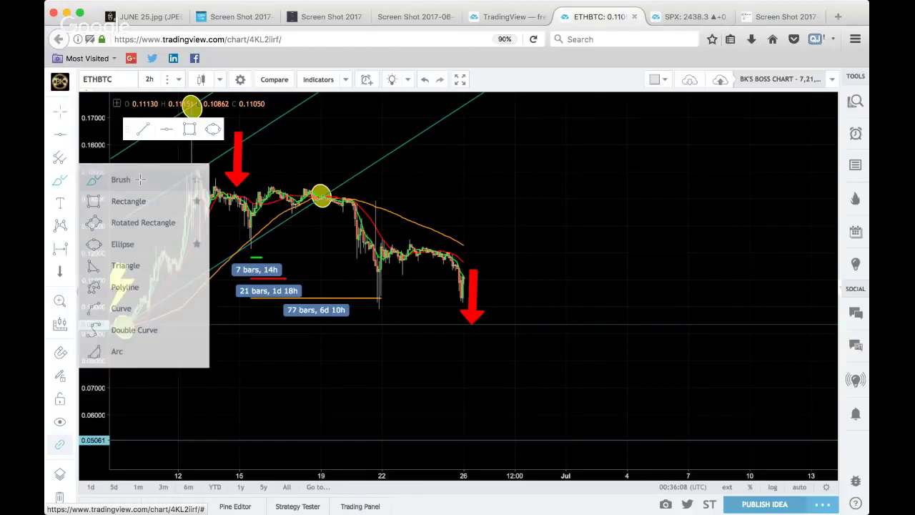
left_click_drag(434, 187, 527, 244)
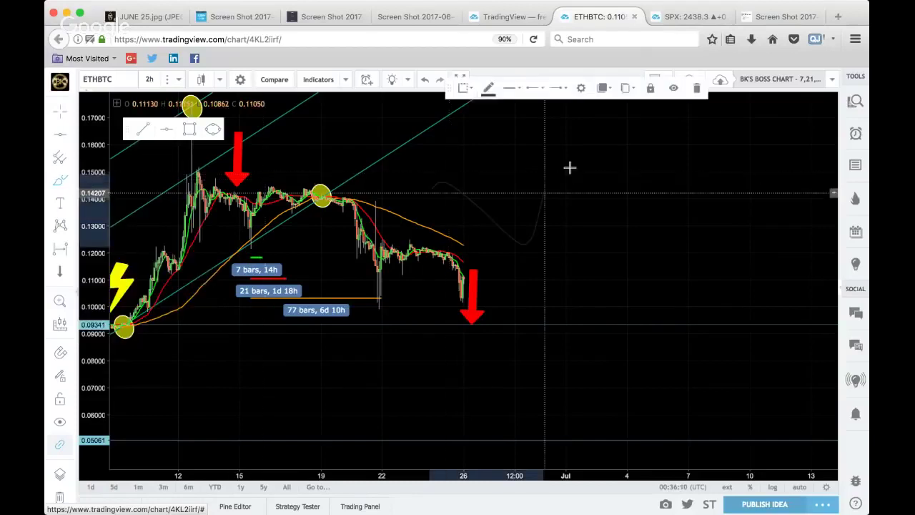
left_click_drag(569, 168, 715, 241)
left_click(488, 89)
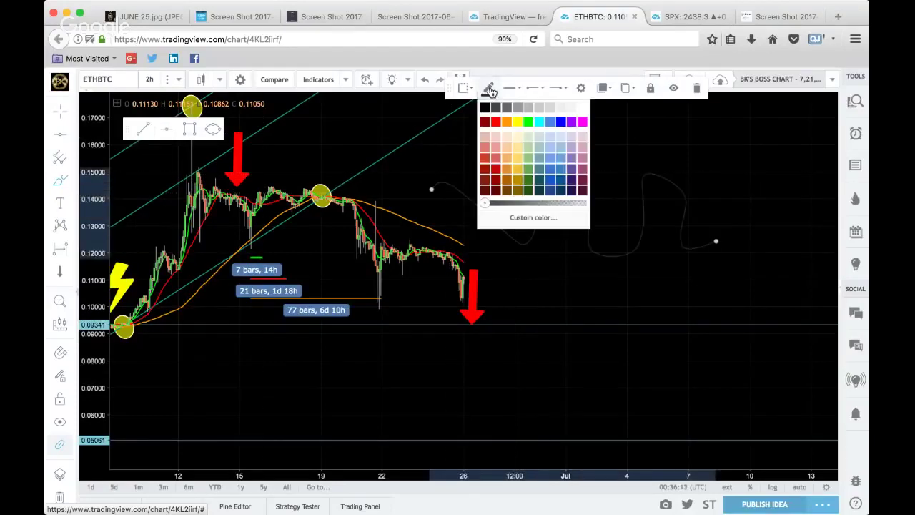
left_click(537, 122)
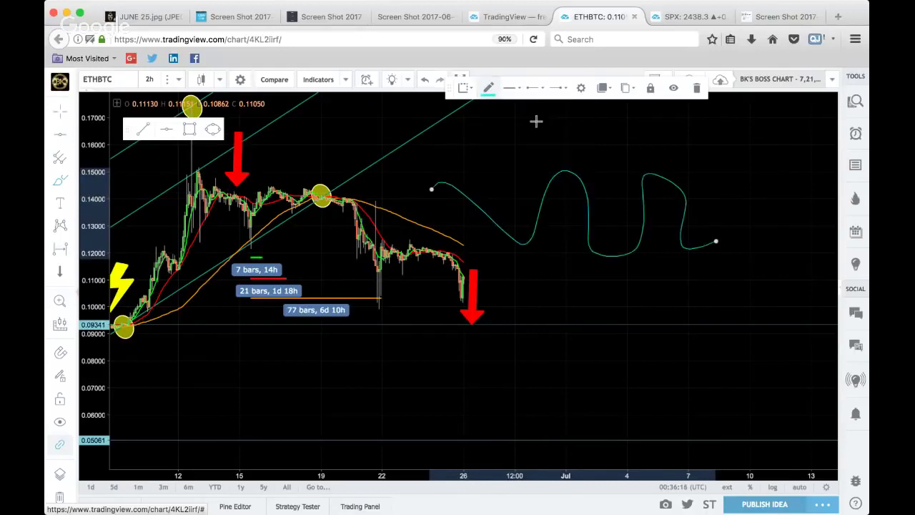
left_click(510, 91)
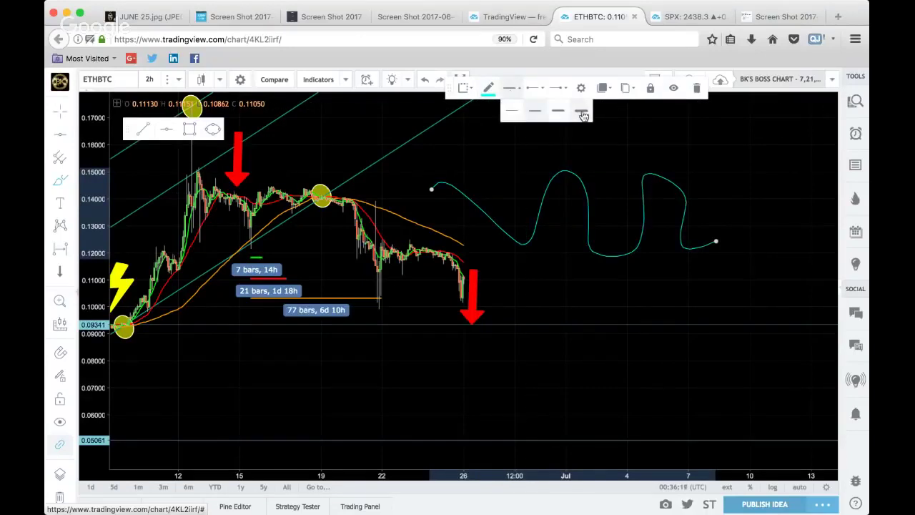
left_click(558, 111)
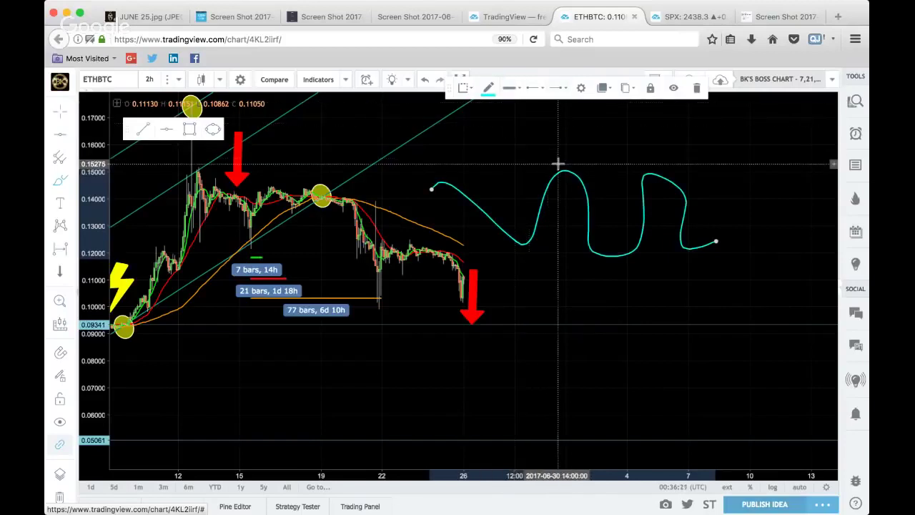
Delete the wavy trial stroke and add the Brush tool to the favourite drawing tools.
left_click(488, 87)
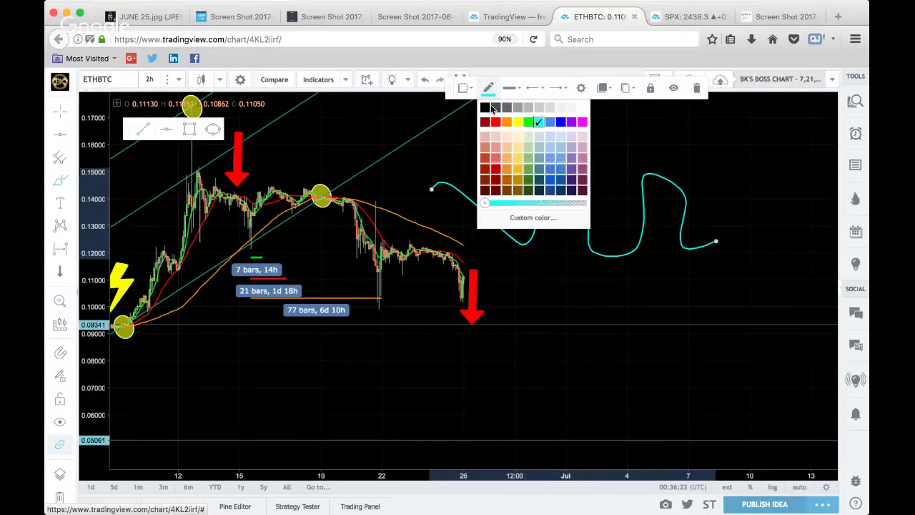
left_click(510, 203)
left_click(463, 194)
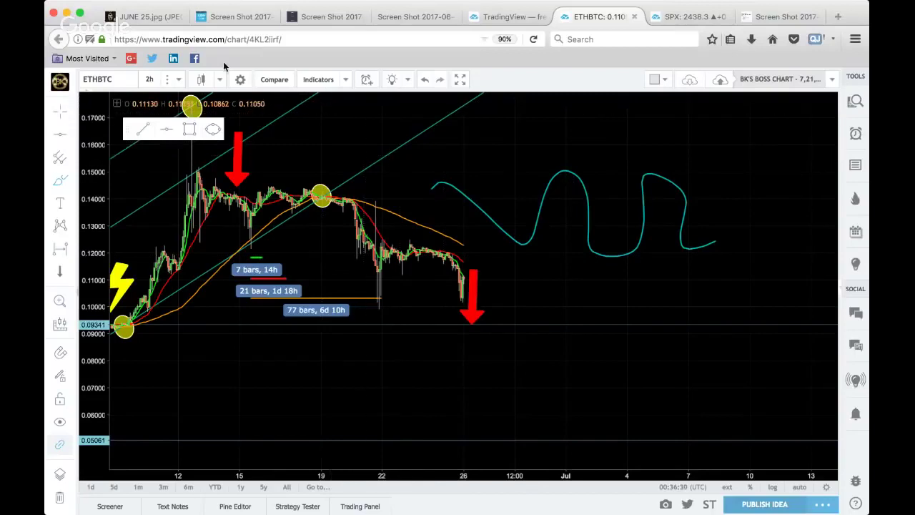
left_click(471, 203)
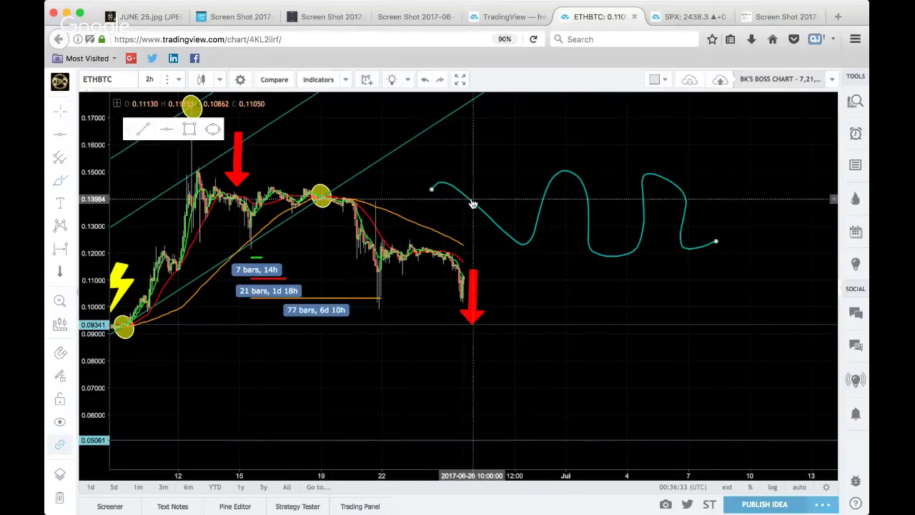
key("Delete")
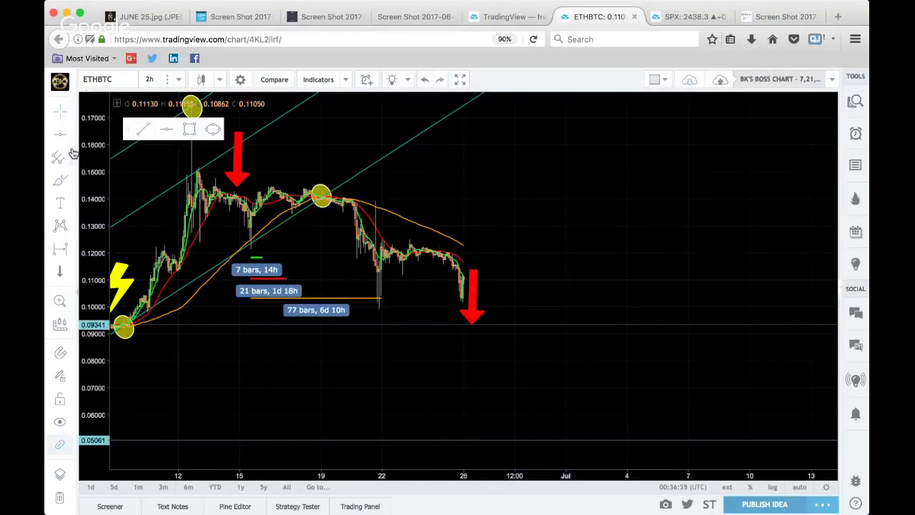
left_click(58, 184)
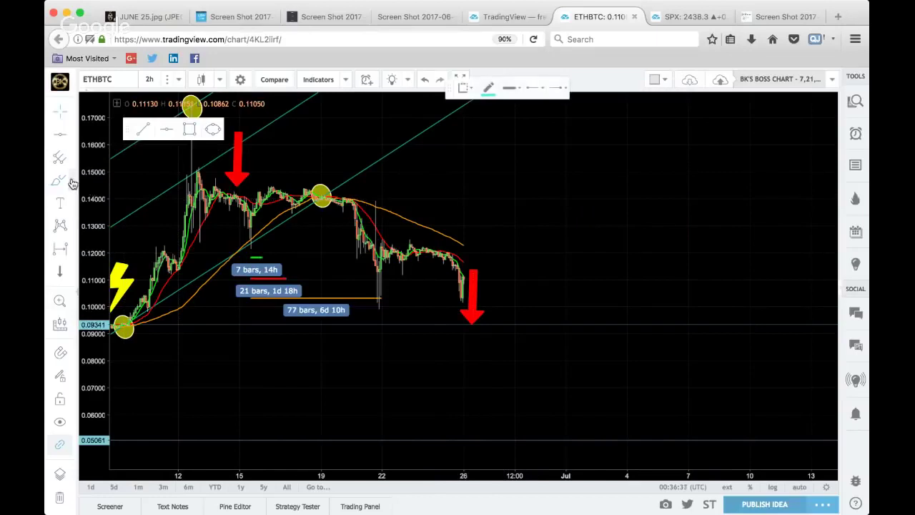
left_click(72, 184)
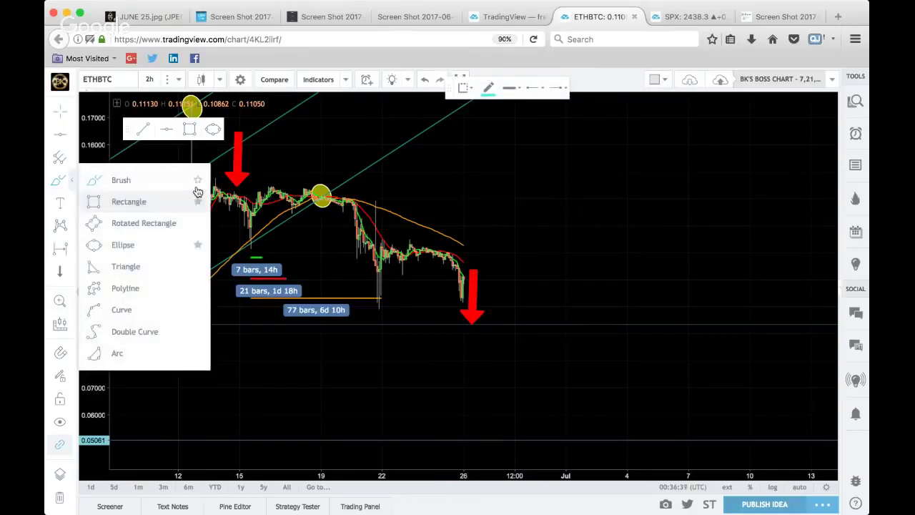
left_click(198, 180)
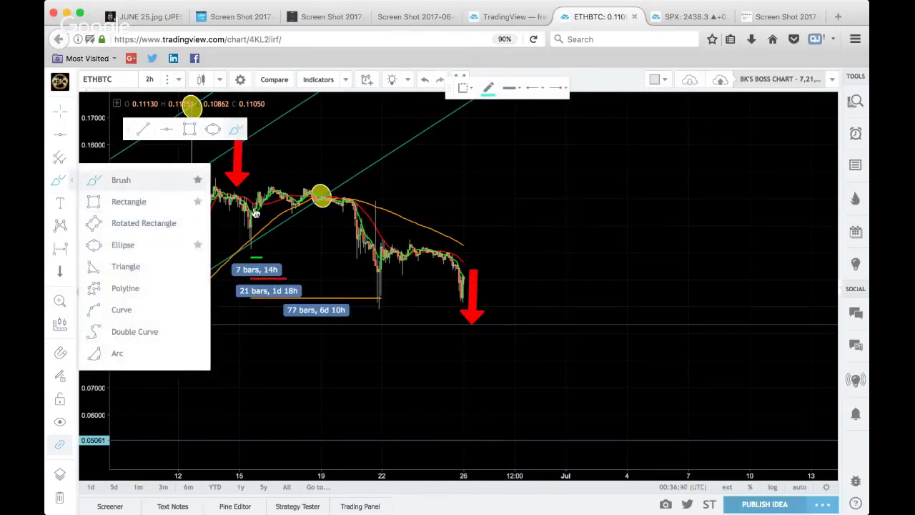
left_click(468, 247)
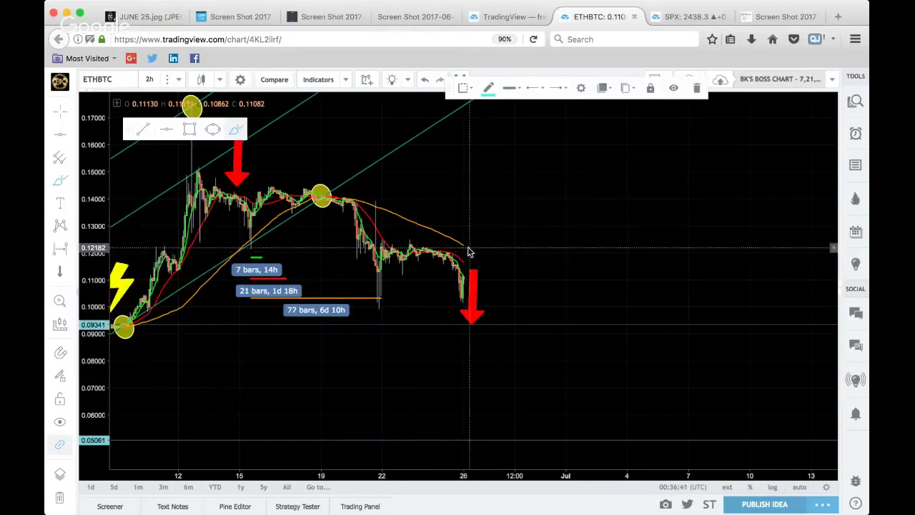
mouse_move(477, 249)
left_mouse_down()
mouse_move(531, 252)
mouse_move(572, 186)
left_mouse_up()
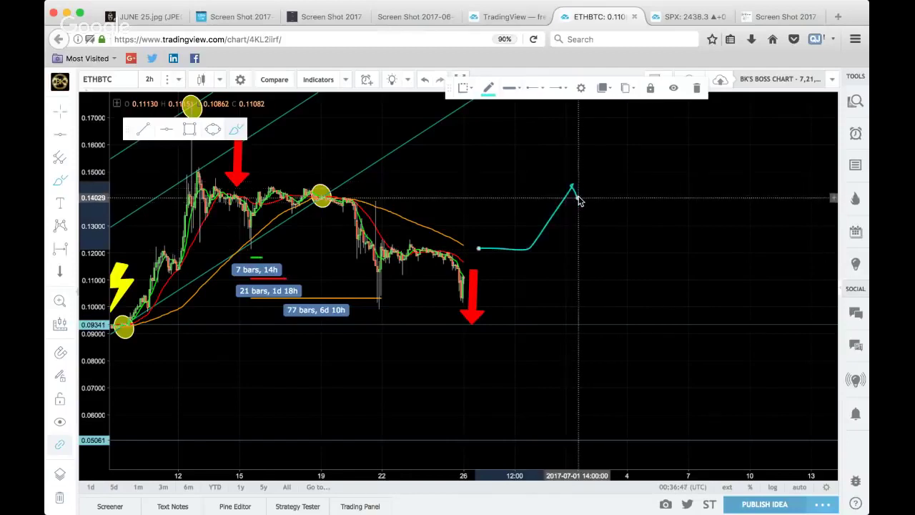
key("Delete")
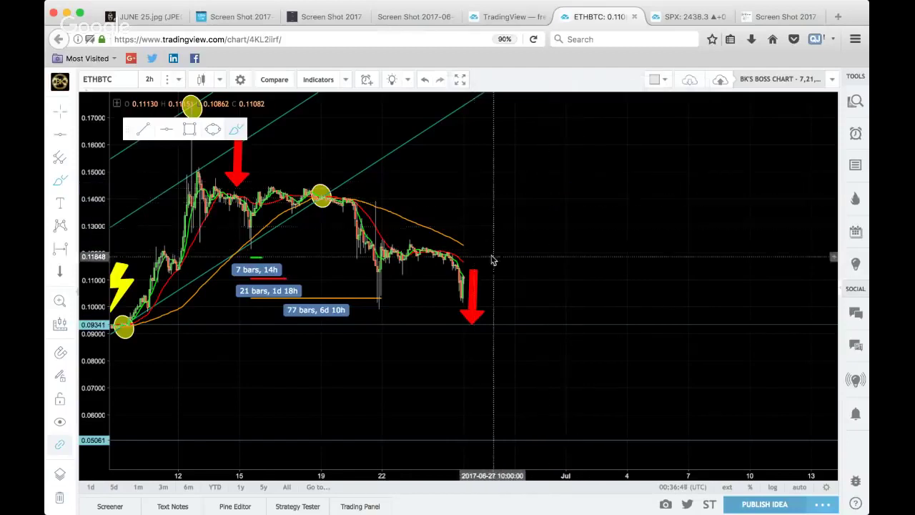
Brush a curved arrow dipping to about 0.11 and rising towards early July, and move the latest red arrow below the candles.
mouse_move(473, 252)
left_mouse_down()
mouse_move(505, 273)
mouse_move(565, 282)
mouse_move(621, 237)
mouse_move(597, 247)
mouse_move(621, 236)
mouse_move(619, 270)
left_mouse_up()
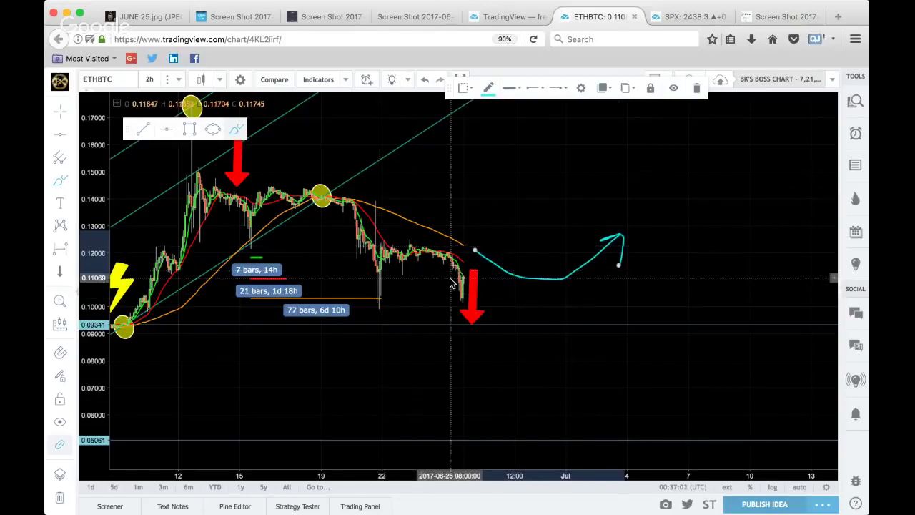
mouse_move(458, 280)
left_mouse_down()
mouse_move(409, 294)
mouse_move(500, 373)
mouse_move(497, 389)
left_mouse_up()
scroll(420, 332, "down", 5)
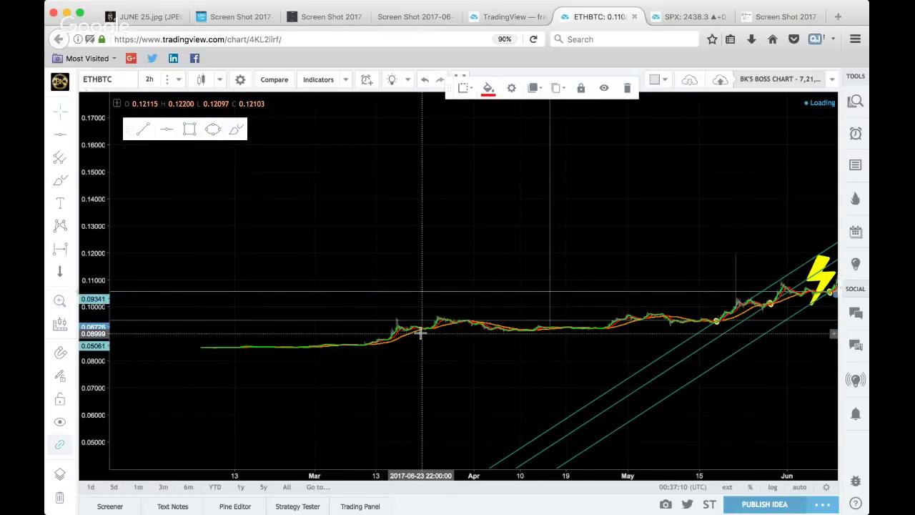
scroll(421, 332, "up", 5)
scroll(420, 332, "down", 2)
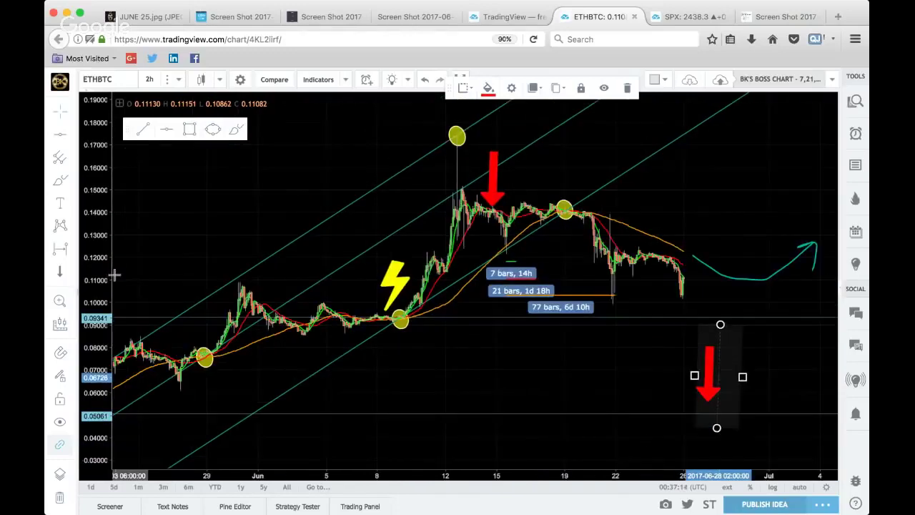
scroll(114, 274, "down", 1)
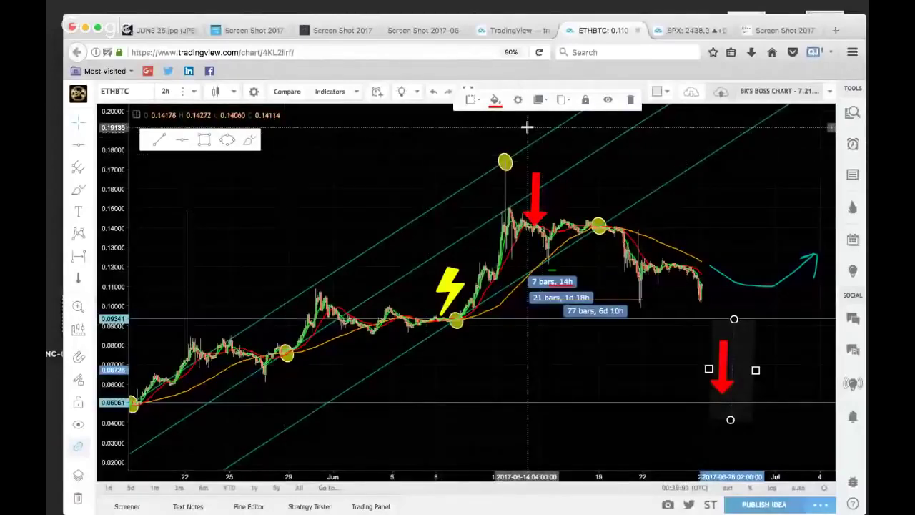
Switch to the YouTube live chat window and move it aside so that it covers less of the ETHBTC chart.
key("ctrl+Up")
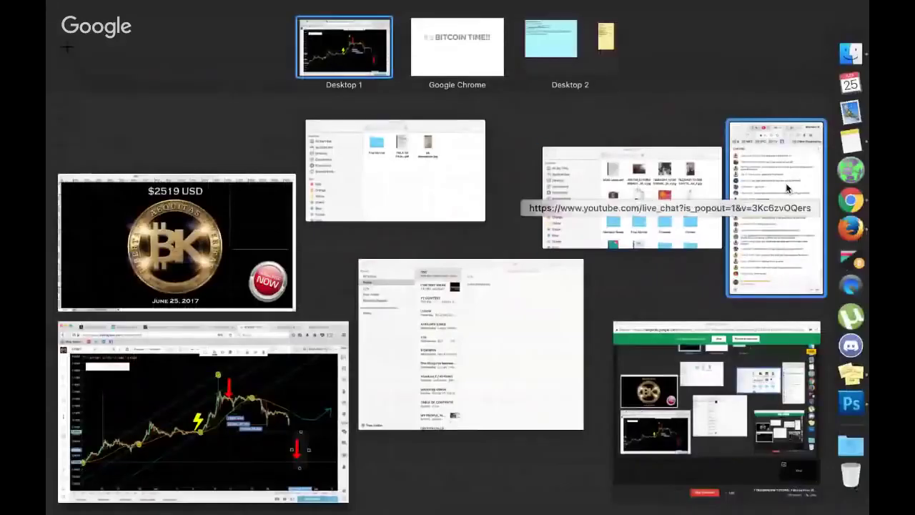
left_click(788, 188)
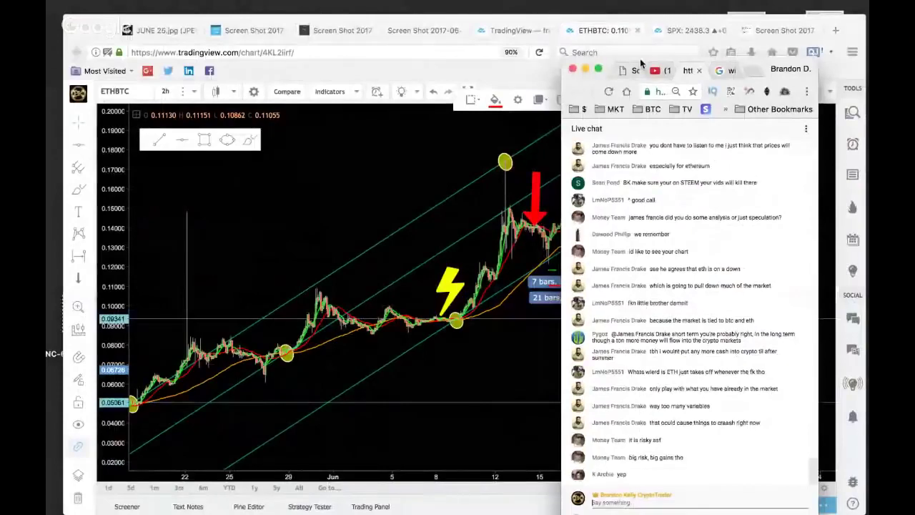
left_click_drag(640, 63, 643, 44)
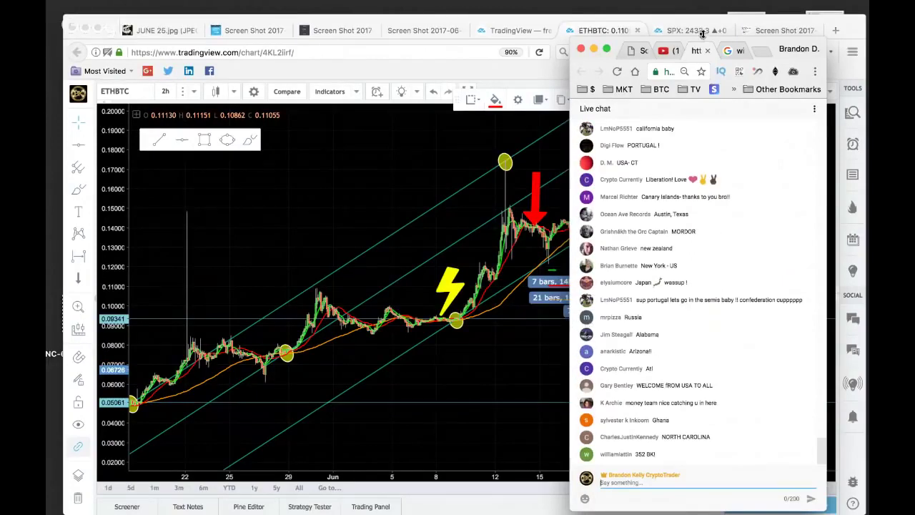
left_click_drag(697, 44, 802, 28)
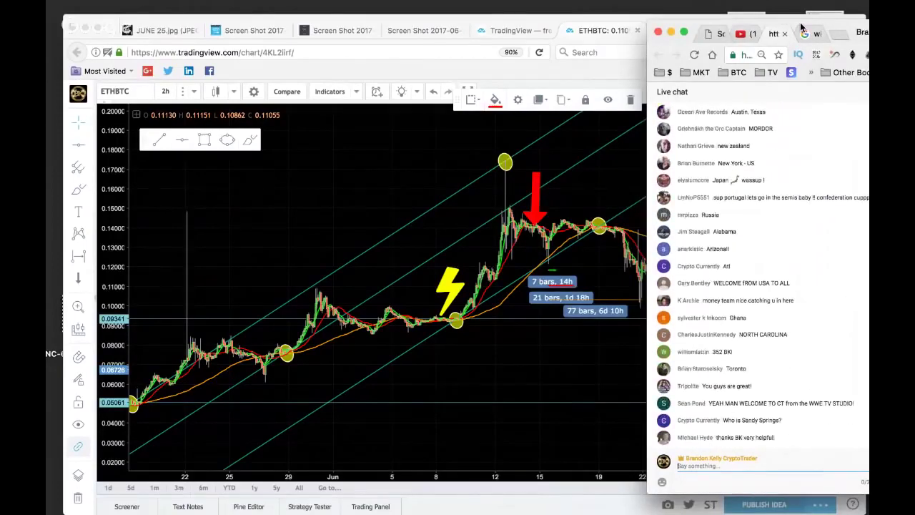
Load the "#1 Bitcoin Group in The World!!" Facebook group in the JUNE 25.jpg tab and copy its web address.
left_click(152, 31)
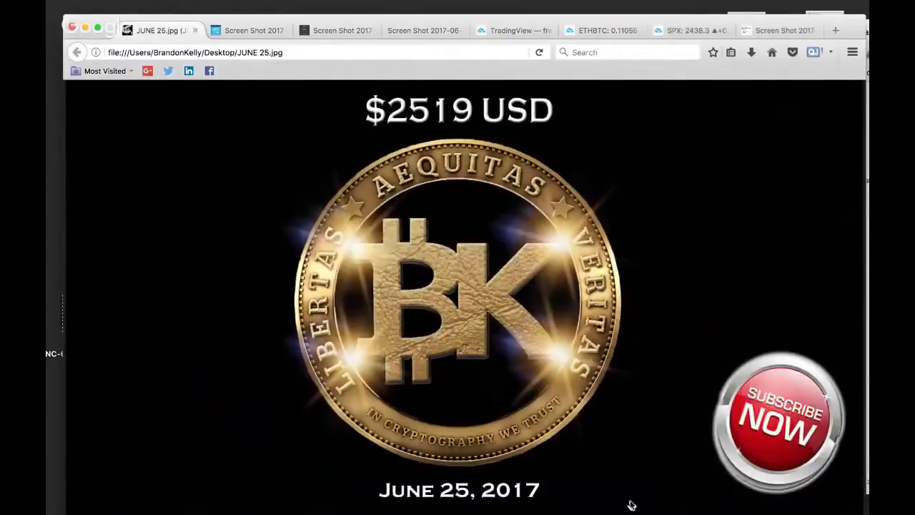
left_click(608, 416)
left_click(210, 71)
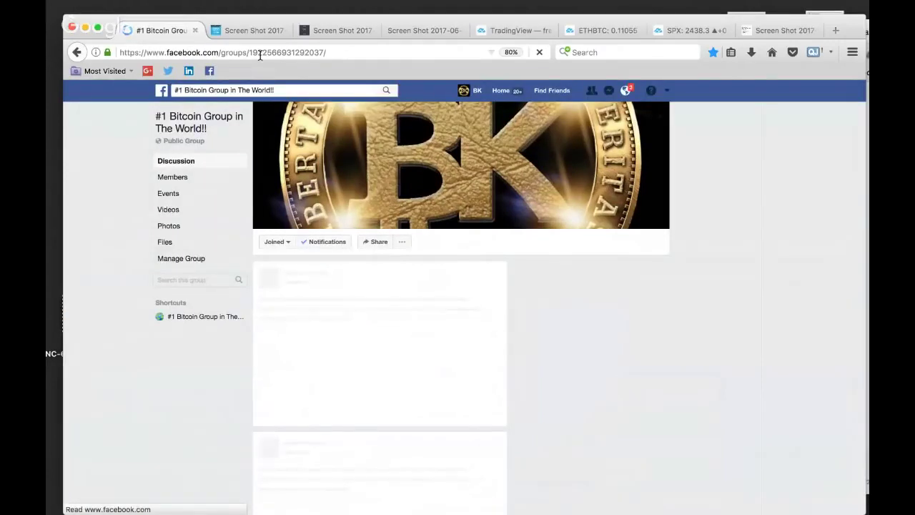
left_click(260, 53)
key("super+c")
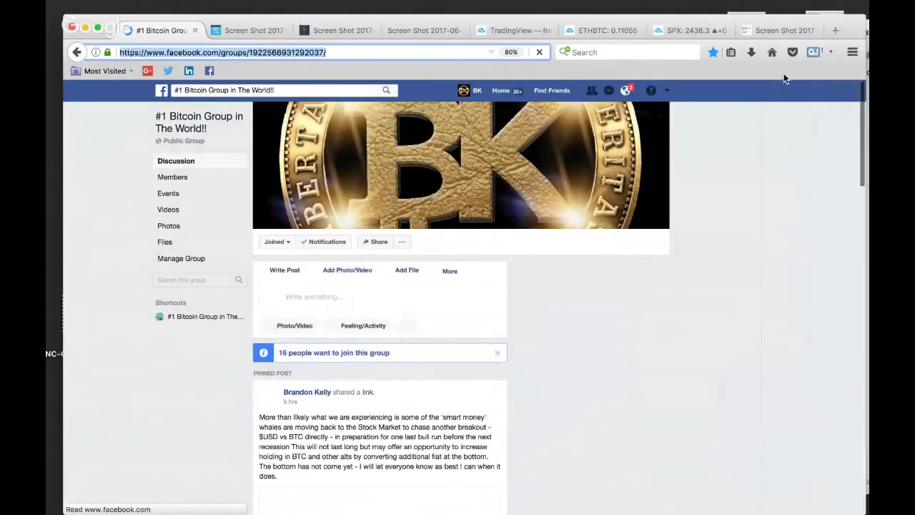
Switch to the YouTube live chat window and post the copied Facebook group link as a message.
key("ctrl+Up")
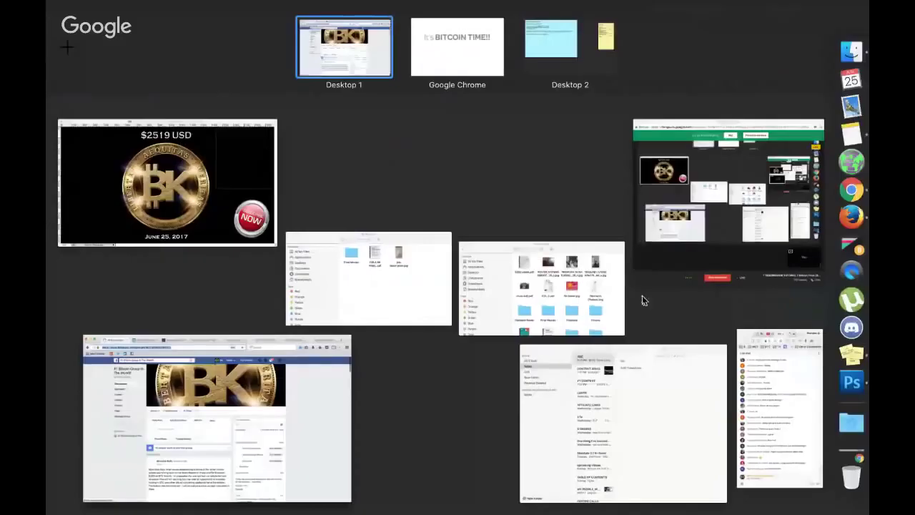
left_click(778, 401)
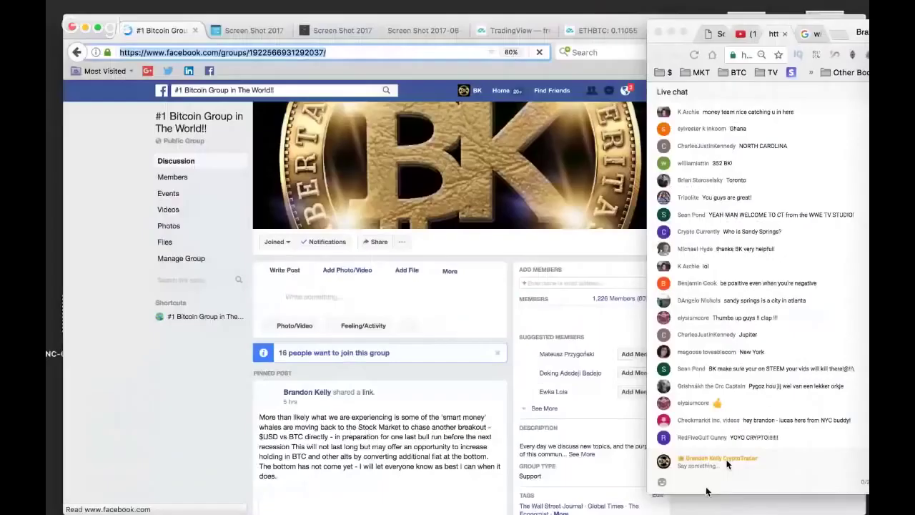
left_click(726, 465)
key("super+v")
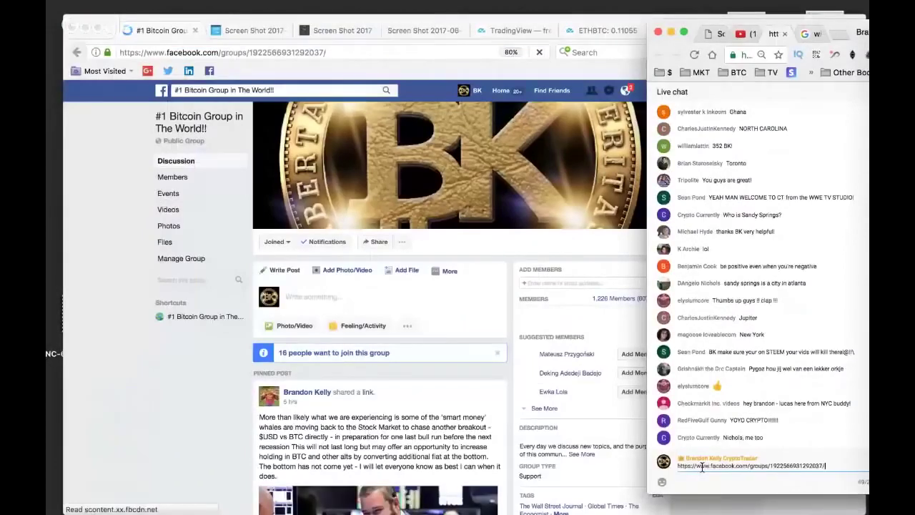
key("Return")
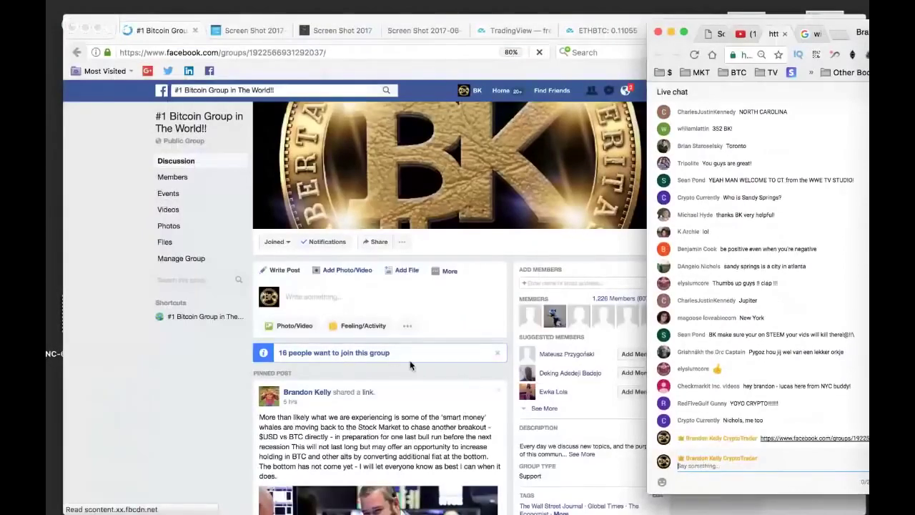
Return to the Facebook group in the browser, view its pinned post and dismiss the message pop-up.
key("super+Tab")
scroll(410, 360, "down", 2)
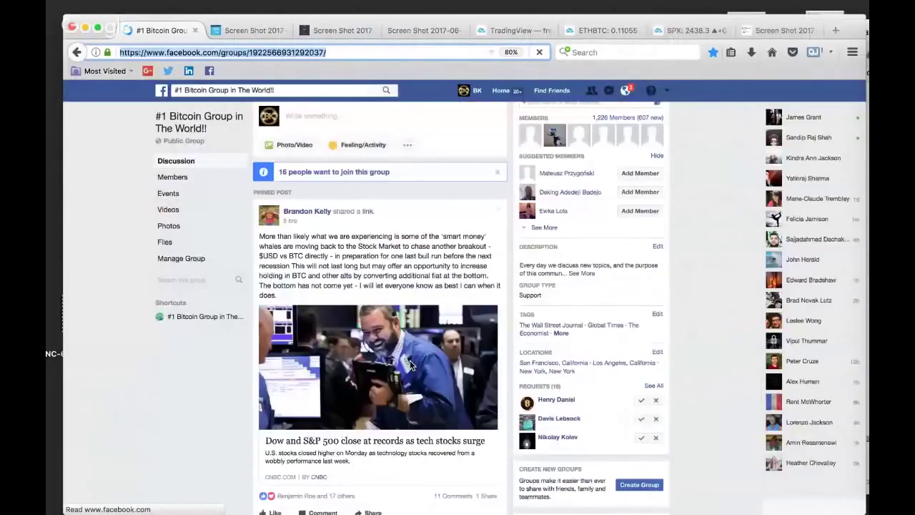
scroll(411, 364, "down", 2)
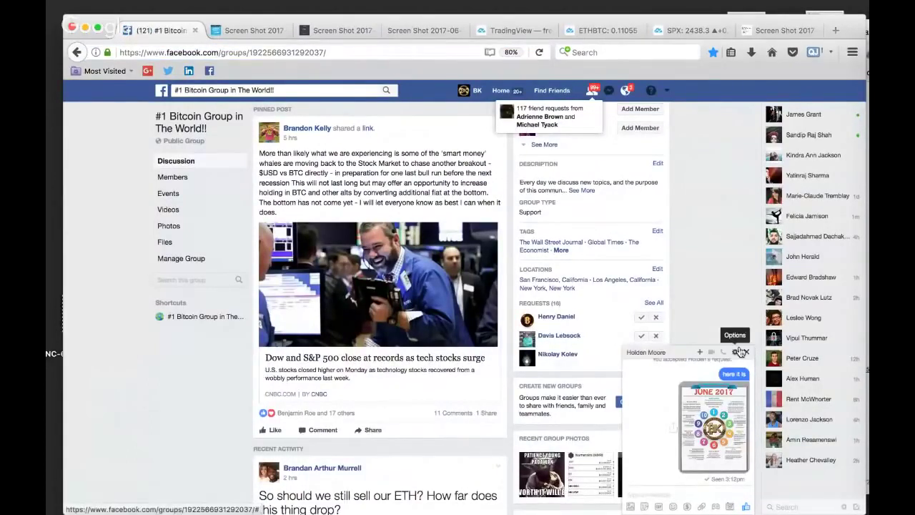
key("Escape")
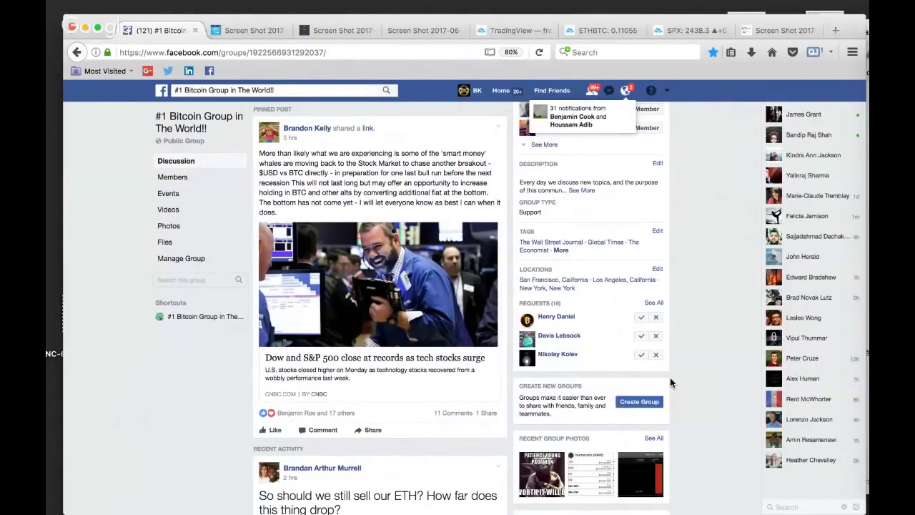
Look through the group's recent activity from the pinned post to the Superior Coin post and return to the page header.
scroll(670, 383, "down", 3)
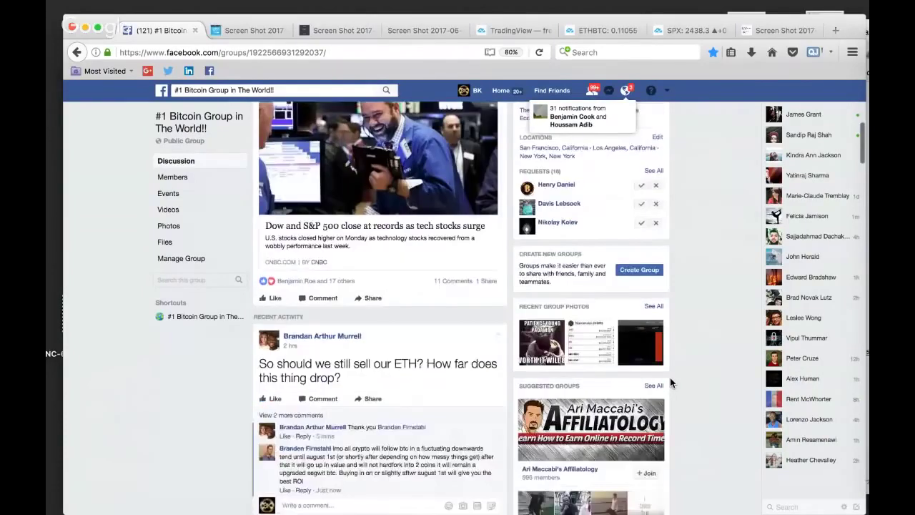
scroll(671, 383, "down", 10)
scroll(670, 308, "up", 1)
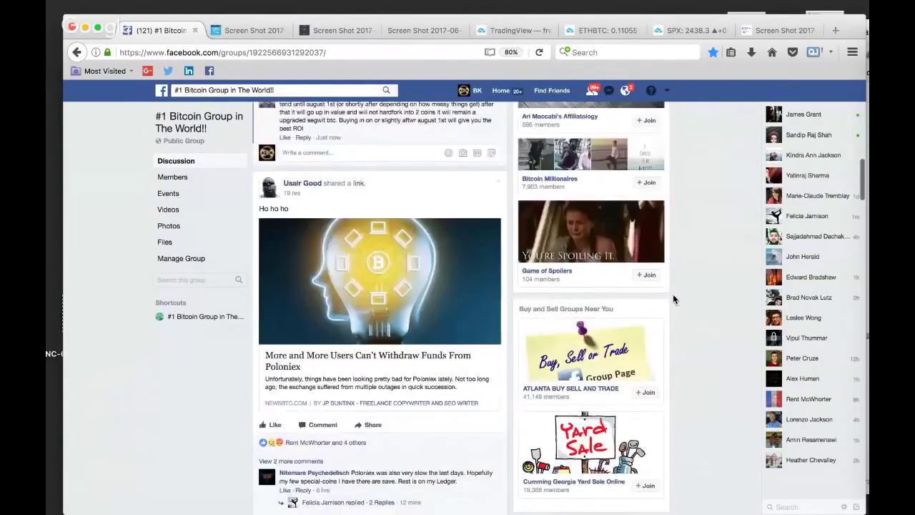
scroll(673, 298, "down", 5)
scroll(672, 299, "down", 4)
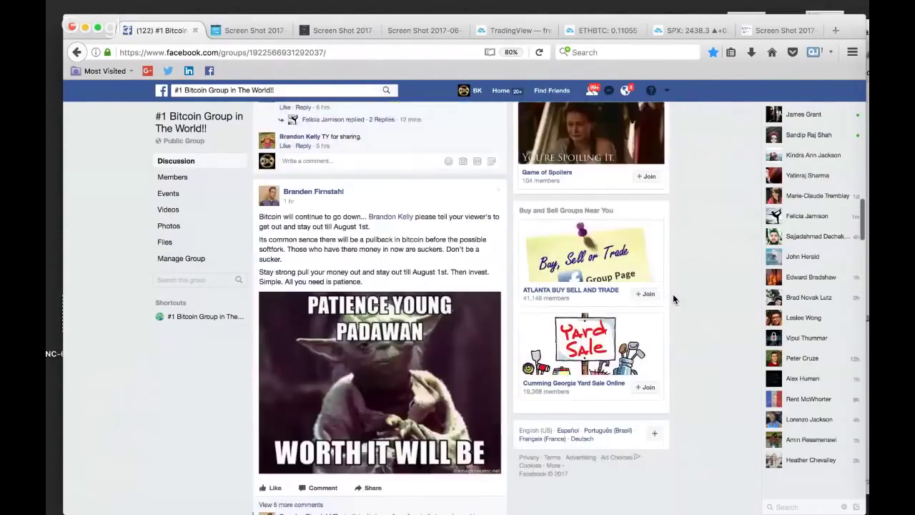
scroll(672, 298, "down", 3)
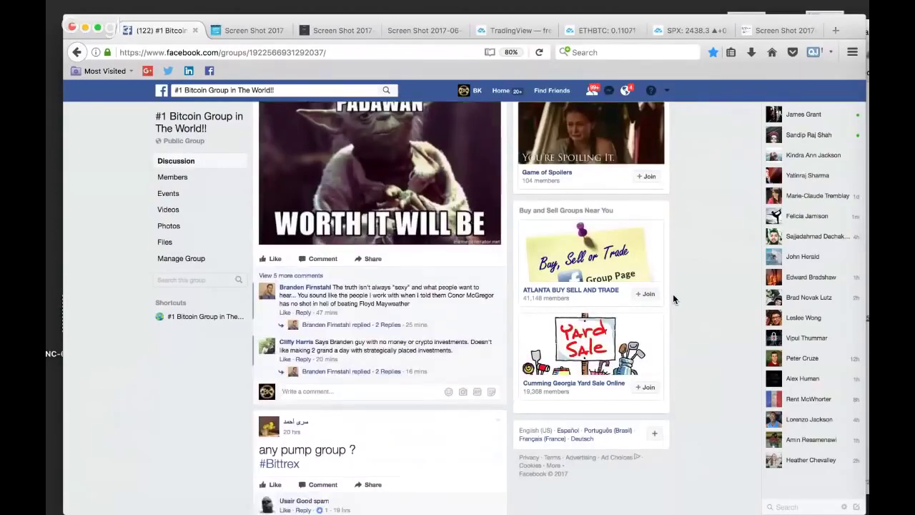
scroll(673, 299, "down", 8)
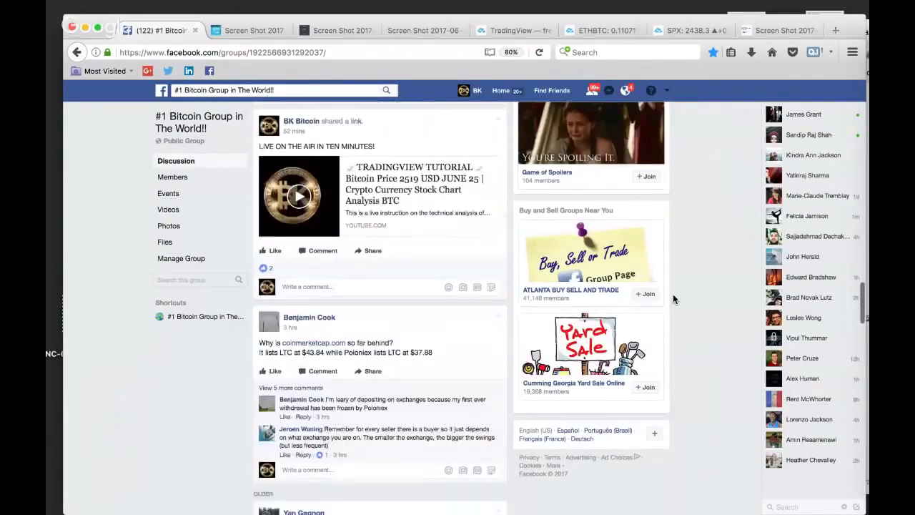
scroll(672, 298, "down", 5)
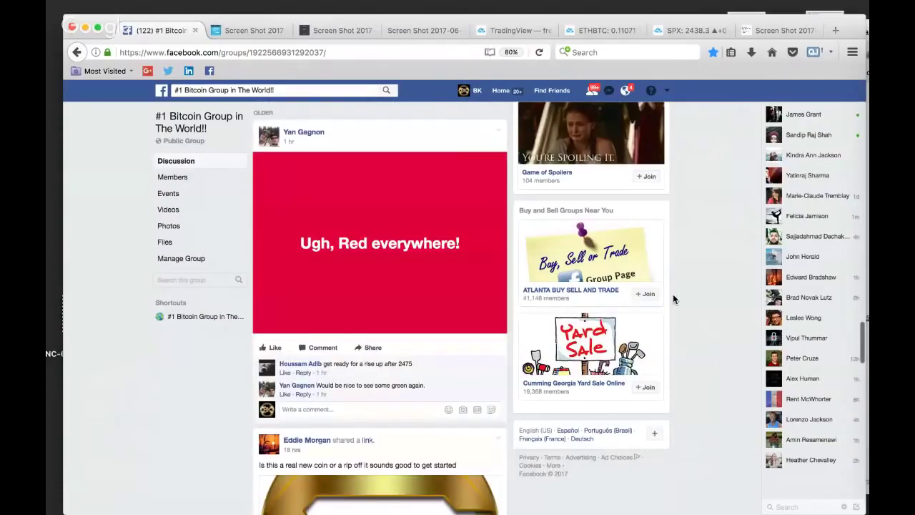
scroll(673, 299, "down", 5)
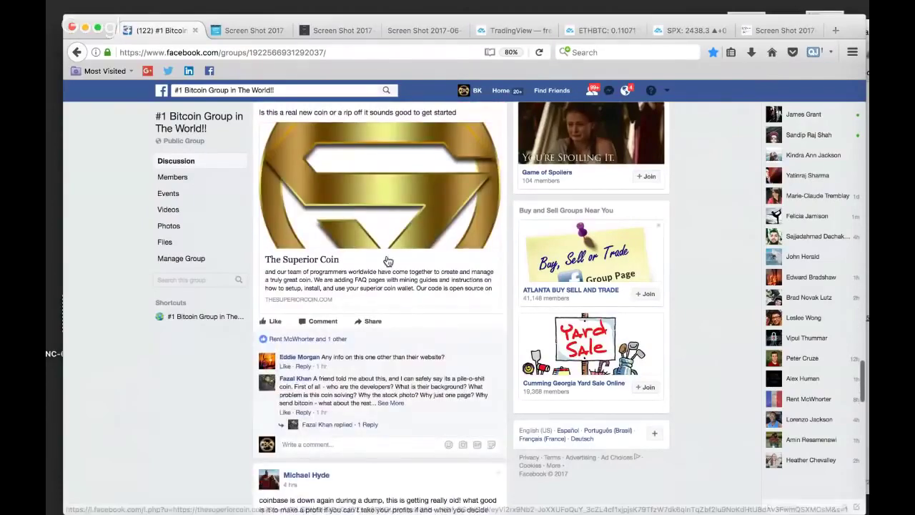
scroll(386, 260, "up", 20)
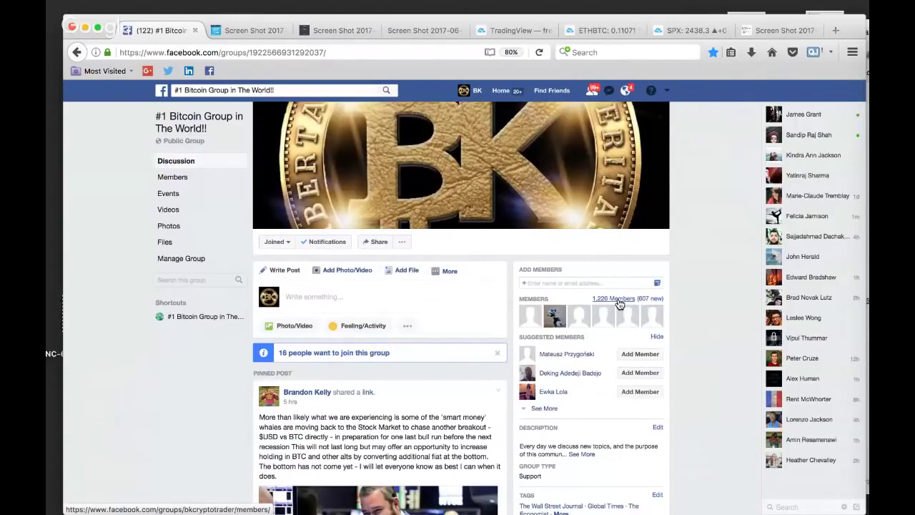
Approve all pending member requests of the Facebook group and return to the group's discussion page.
left_click(356, 358)
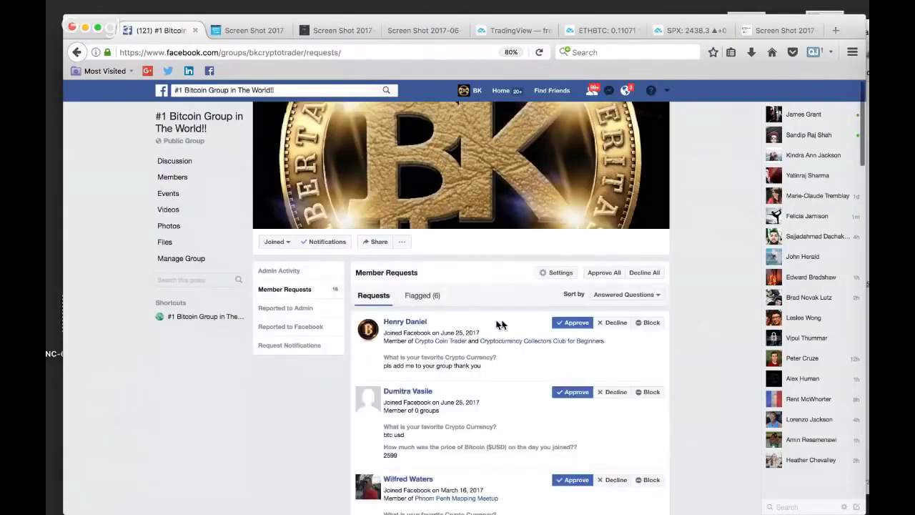
left_click(608, 279)
left_click(543, 252)
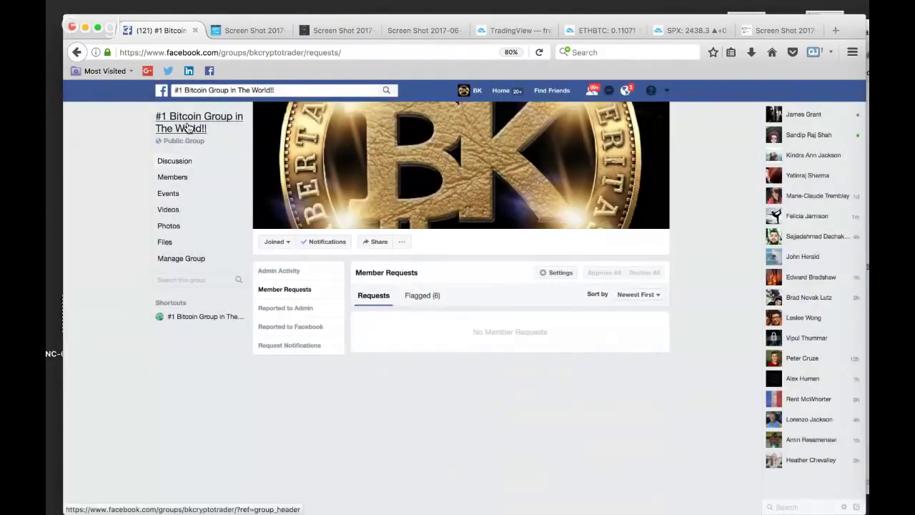
left_click(187, 127)
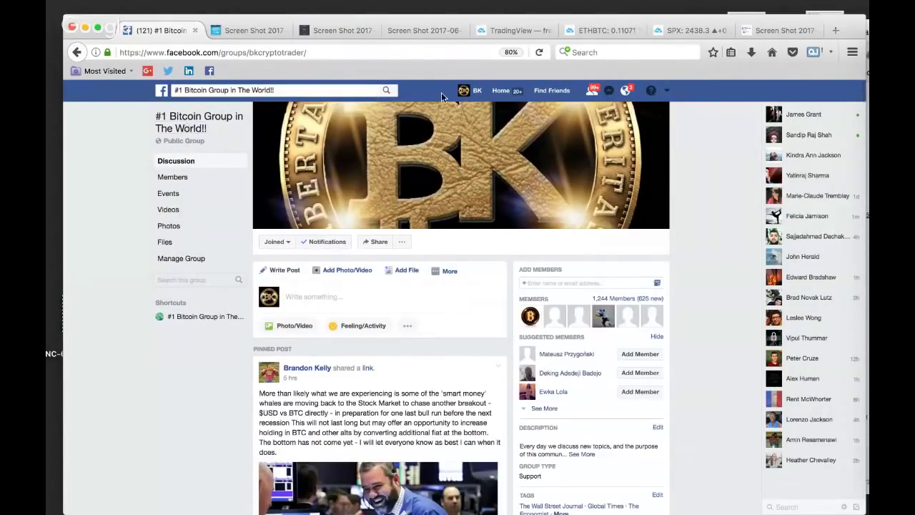
Highlight the group's name in the Facebook search field, dismiss the suggestions and browse the posts down to the coinmarketcap.com question.
left_click(355, 92)
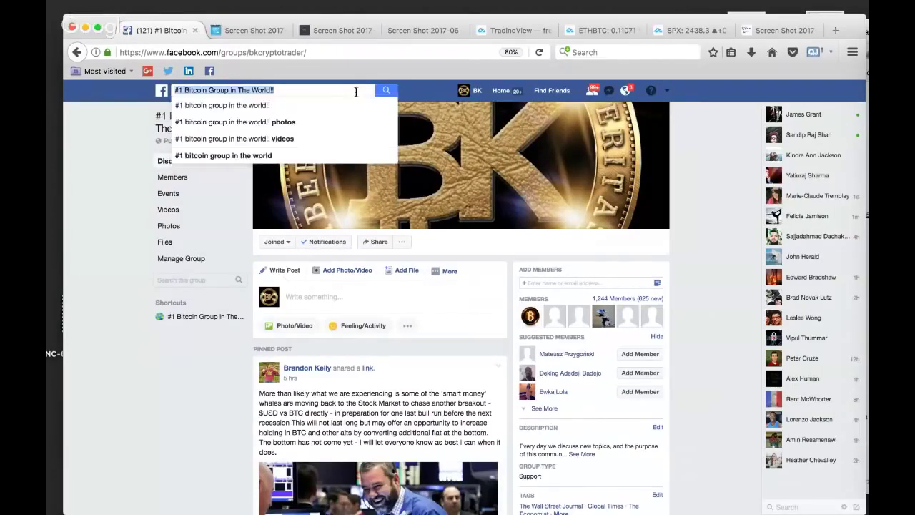
left_click(711, 195)
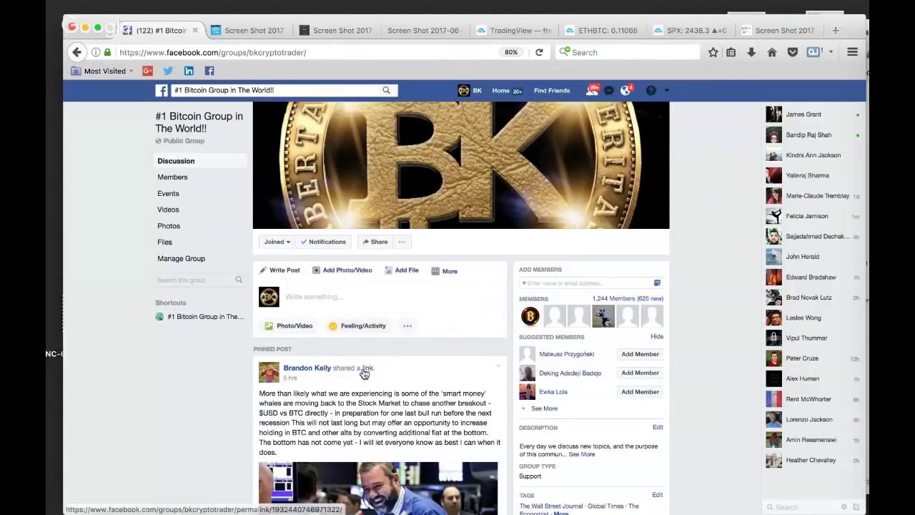
scroll(363, 373, "down", 5)
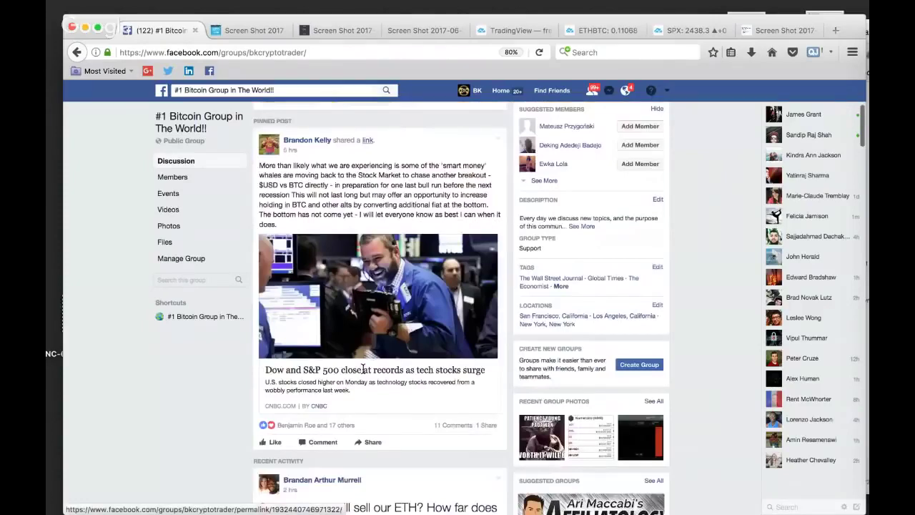
scroll(363, 368, "down", 1)
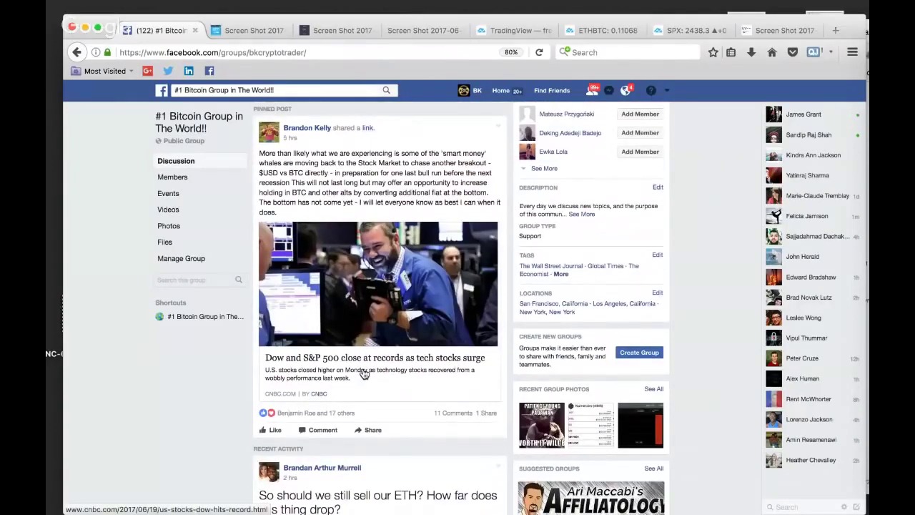
scroll(363, 372, "down", 10)
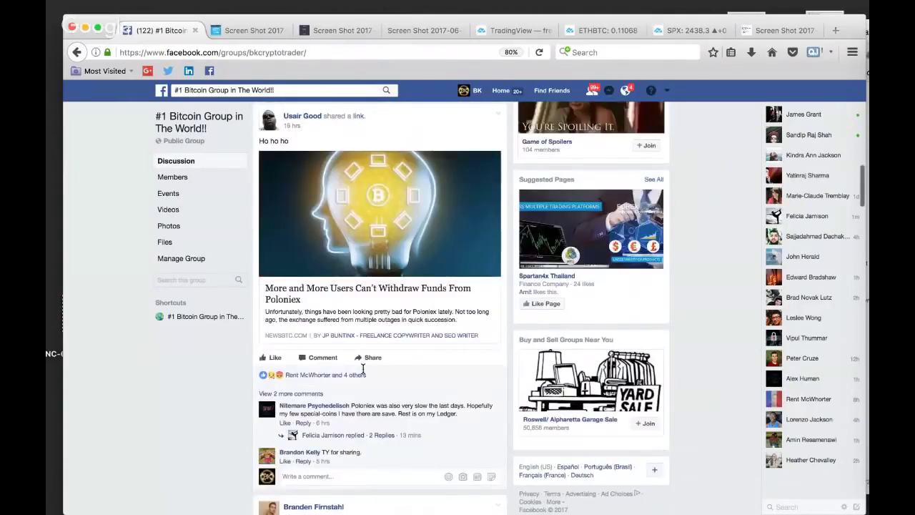
scroll(363, 369, "down", 8)
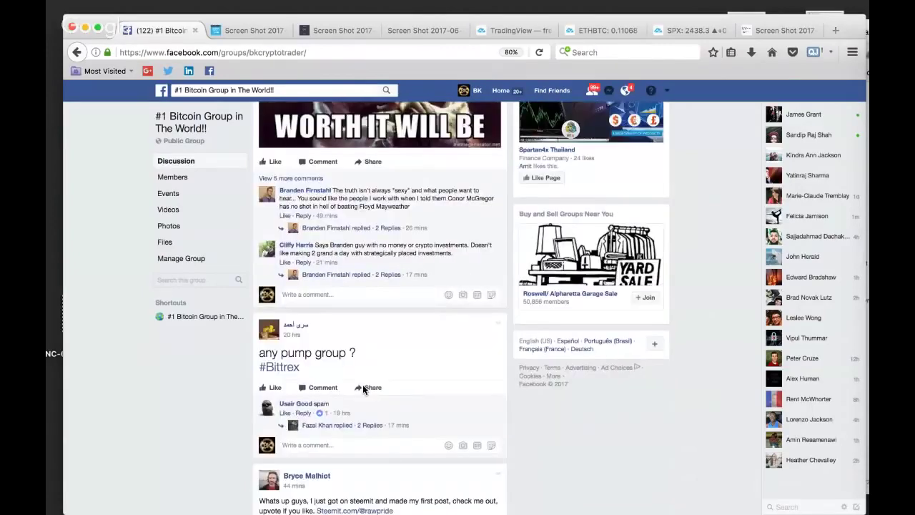
scroll(362, 385, "down", 10)
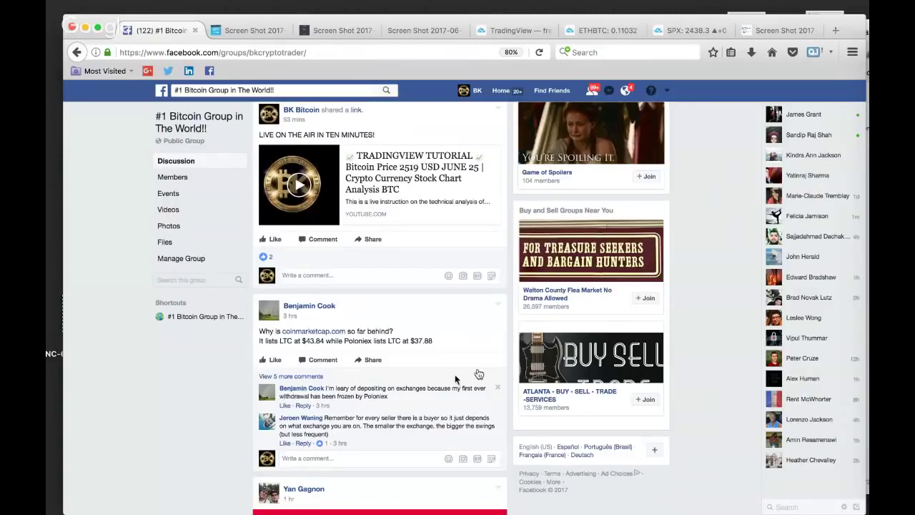
Check the other desktops, return to the Facebook group in Firefox and bring up the overview of all open windows.
mouse_move(854, 457)
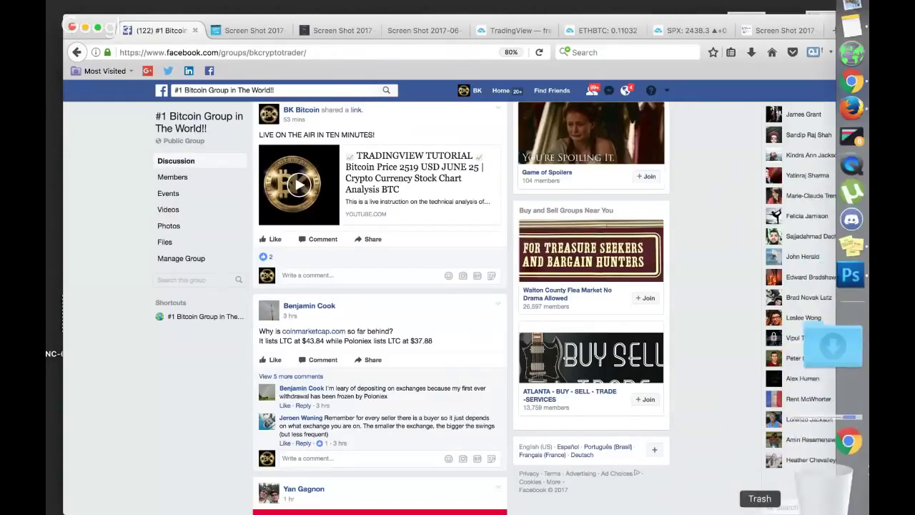
key("ctrl+Right")
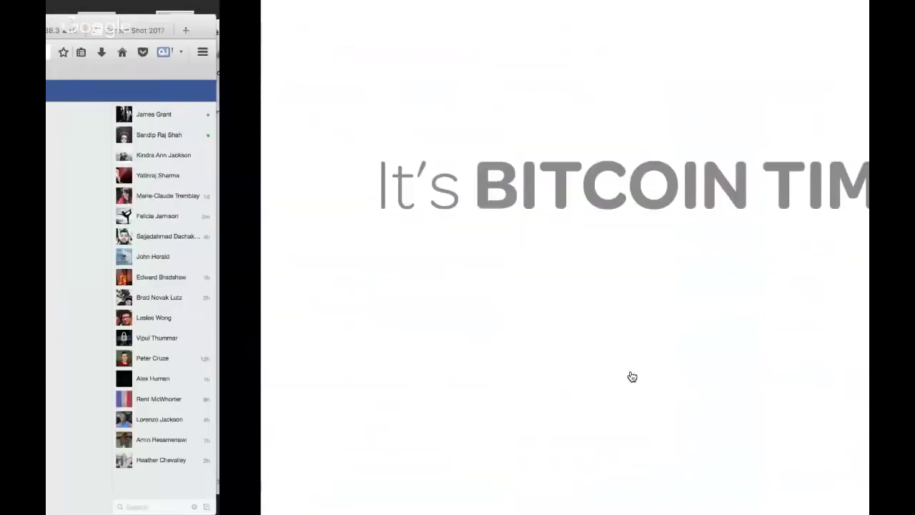
key("ctrl+Right")
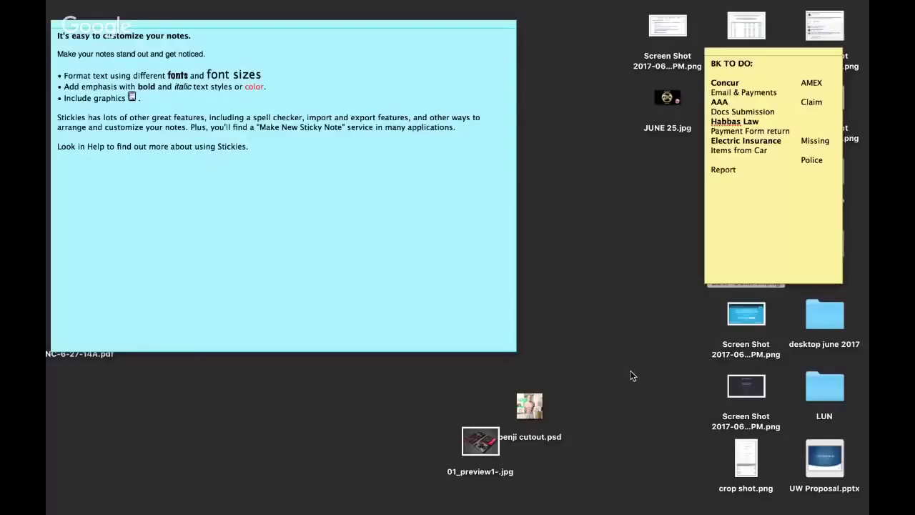
left_click(861, 223)
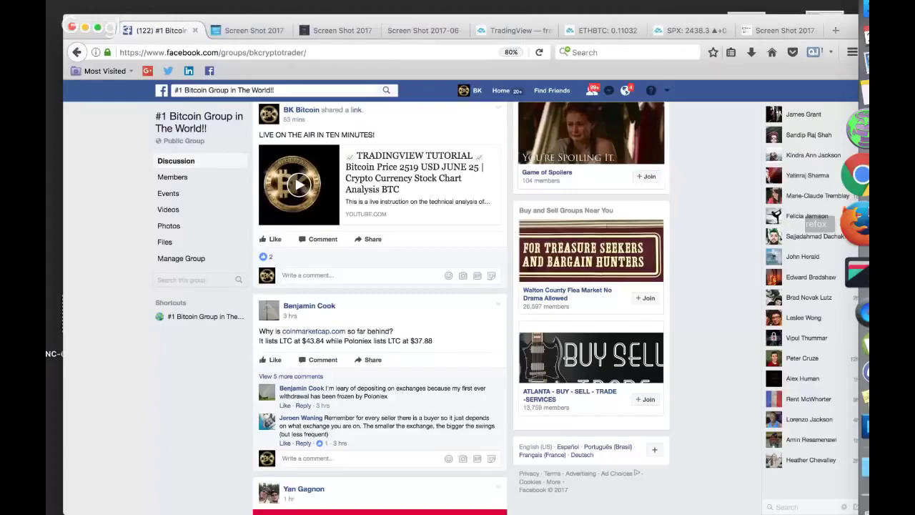
key("ctrl+Up")
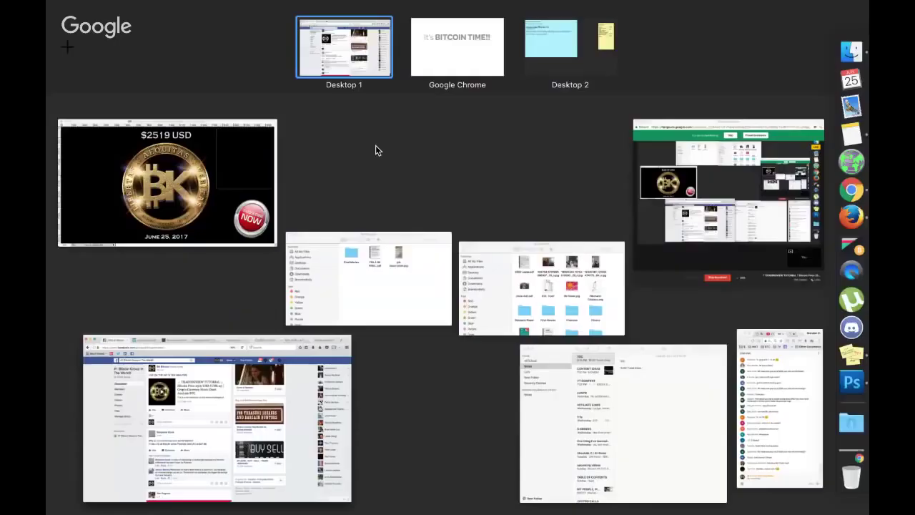